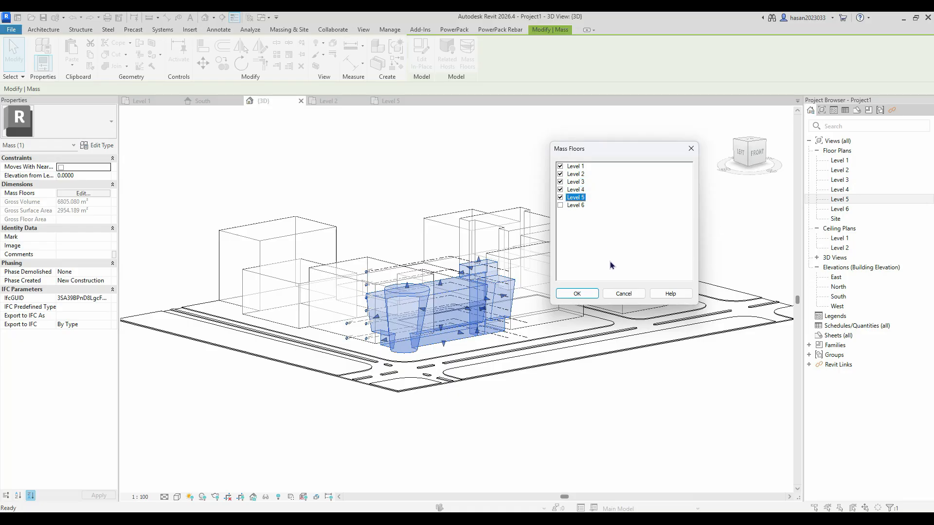
# Apply mass floors at Level 1 through Level 5 to the new office building mass and deselect it.
pyautogui.click(577, 295)
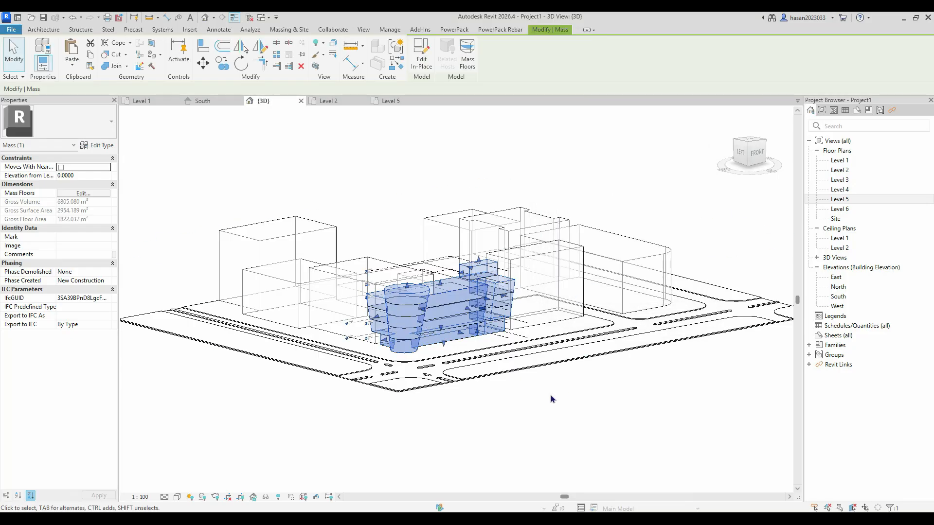
pyautogui.keyDown('shift'); pyautogui.moveTo(520, 396); pyautogui.dragTo(335, 361, button='middle'); pyautogui.keyUp('shift')
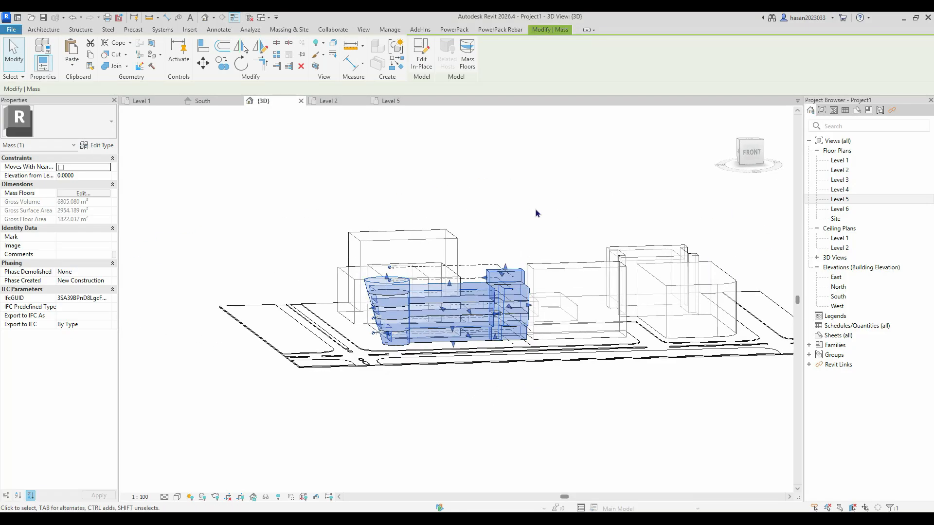
pyautogui.scroll(2, 541, 196)
pyautogui.click(541, 197)
# Examine how the mass floors divide the office building mass around its round tower and long wing.
pyautogui.keyDown('shift'); pyautogui.moveTo(392, 445); pyautogui.dragTo(392, 358, button='middle'); pyautogui.keyUp('shift')
pyautogui.scroll(3, 368, 414)
pyautogui.scroll(-3, 336, 387)
pyautogui.moveTo(444, 319); pyautogui.dragTo(489, 378, button='middle')
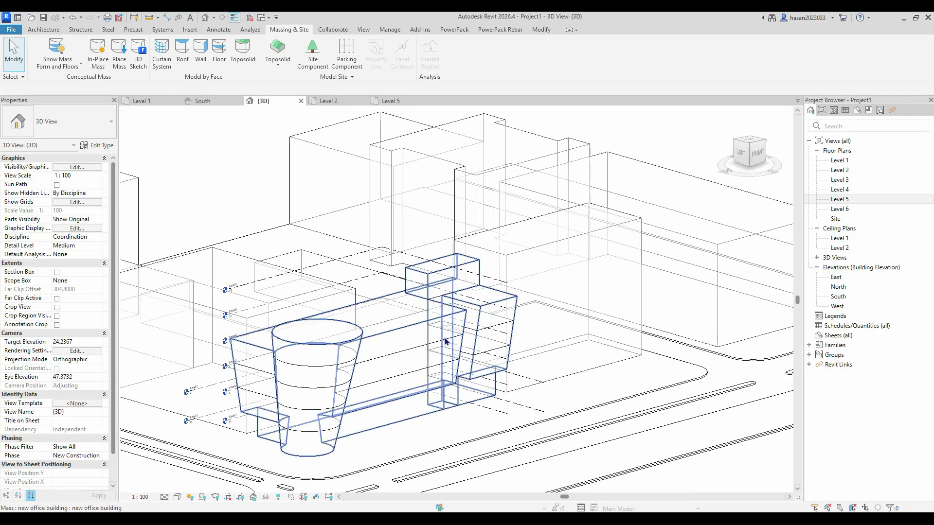
pyautogui.scroll(2, 446, 342)
pyautogui.moveTo(436, 346); pyautogui.dragTo(512, 300, button='middle')
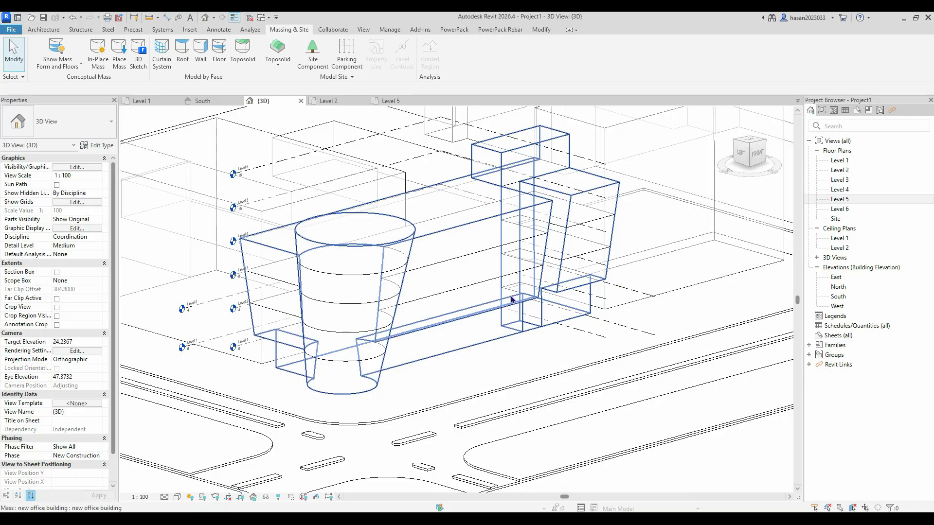
pyautogui.moveTo(336, 211); pyautogui.dragTo(395, 240, button='middle')
pyautogui.moveTo(317, 162); pyautogui.dragTo(381, 162, button='middle')
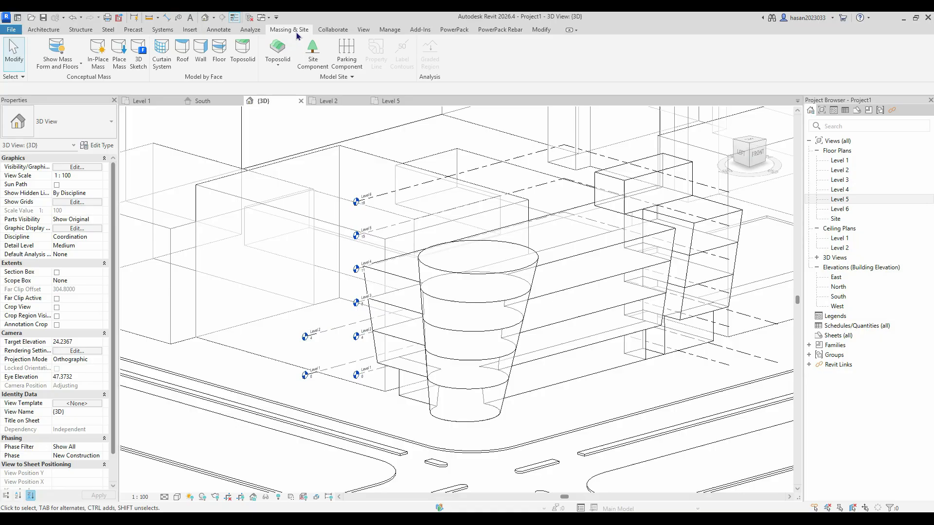
pyautogui.click(219, 53)
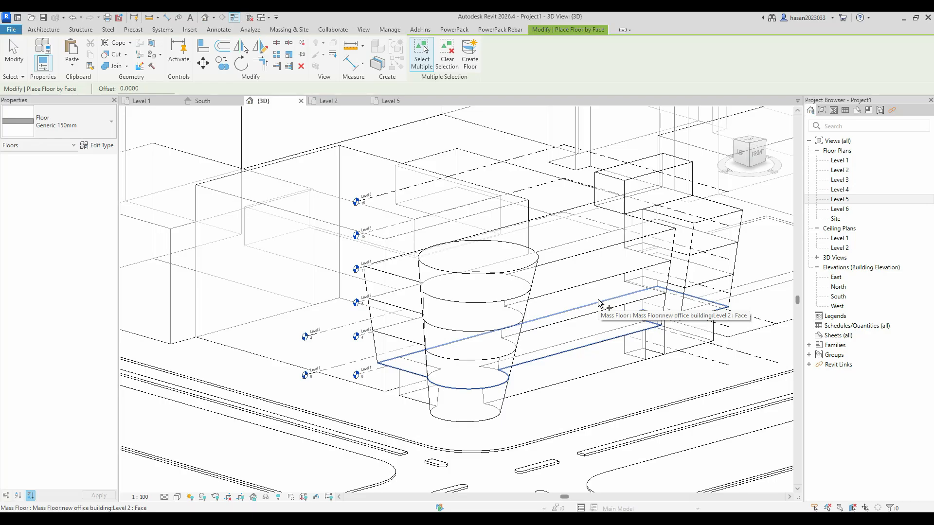
pyautogui.scroll(5, 584, 361)
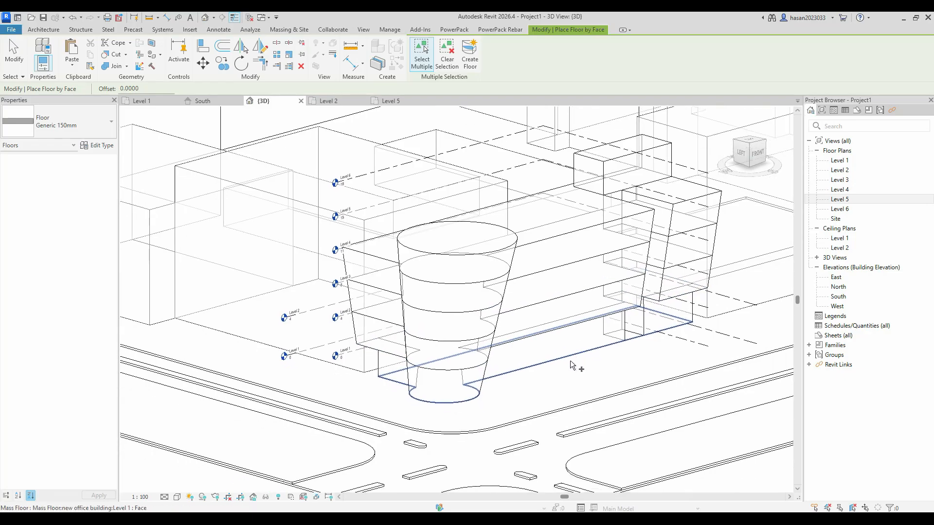
pyautogui.click(543, 359)
pyautogui.moveTo(518, 295); pyautogui.dragTo(473, 222, button='middle')
pyautogui.click(473, 205)
pyautogui.scroll(-2, 481, 219)
pyautogui.click(507, 257)
pyautogui.click(508, 197)
pyautogui.moveTo(522, 273); pyautogui.dragTo(527, 382, button='middle')
pyautogui.click(360, 294)
# Inspect the selected mass floors of the tower, long wing and end blocks, ending floor placement without creating any.
pyautogui.keyDown('shift'); pyautogui.moveTo(360, 294); pyautogui.dragTo(287, 295, button='middle'); pyautogui.keyUp('shift')
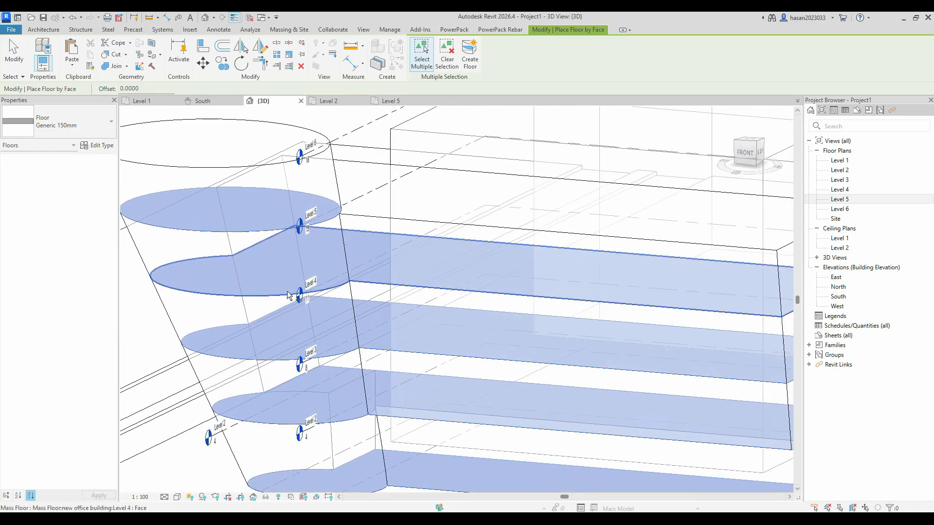
pyautogui.keyDown('shift'); pyautogui.moveTo(440, 309); pyautogui.dragTo(541, 319, button='middle'); pyautogui.keyUp('shift')
pyautogui.scroll(-4, 537, 311)
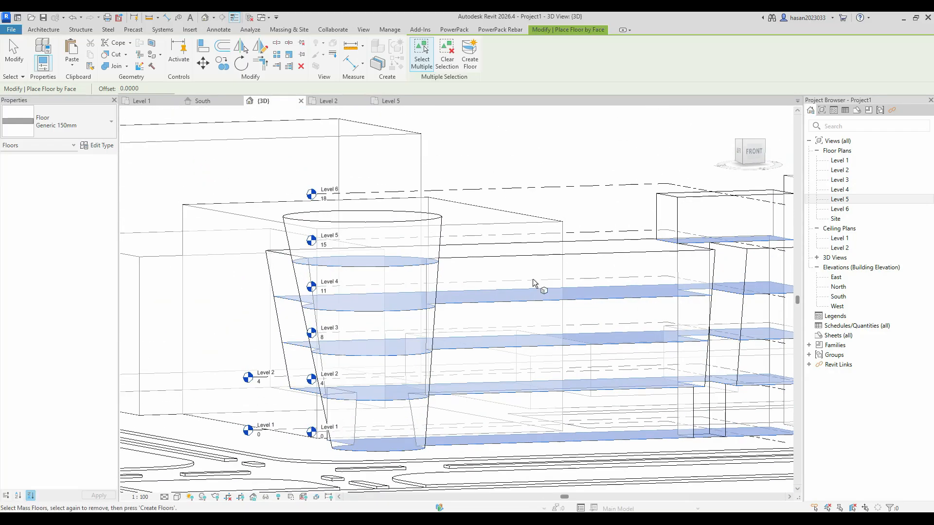
pyautogui.keyDown('shift'); pyautogui.moveTo(560, 363); pyautogui.dragTo(541, 404, button='middle'); pyautogui.keyUp('shift')
pyautogui.moveTo(535, 396); pyautogui.dragTo(263, 368, button='middle')
pyautogui.keyDown('shift'); pyautogui.moveTo(564, 284); pyautogui.dragTo(545, 285, button='middle'); pyautogui.keyUp('shift')
pyautogui.scroll(-8, 545, 284)
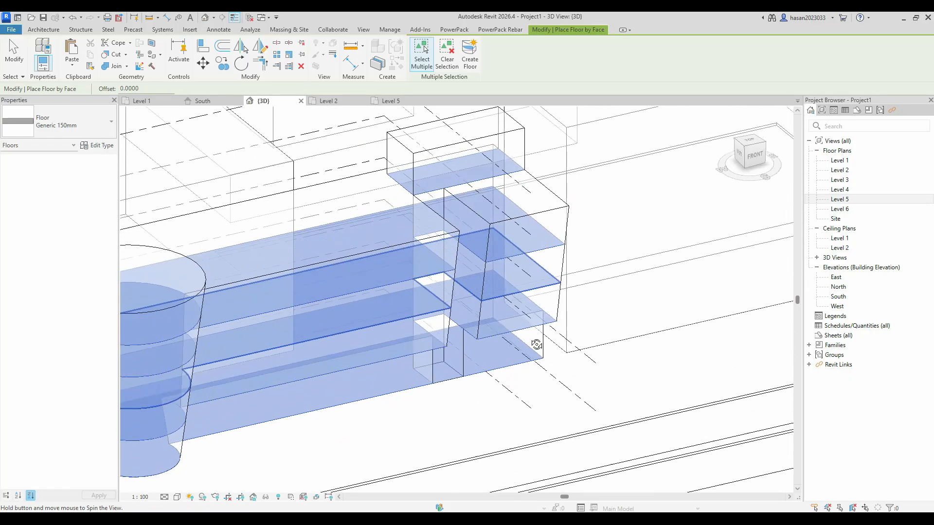
pyautogui.keyDown('shift'); pyautogui.moveTo(607, 295); pyautogui.dragTo(495, 240, button='middle'); pyautogui.keyUp('shift')
pyautogui.scroll(5, 494, 239)
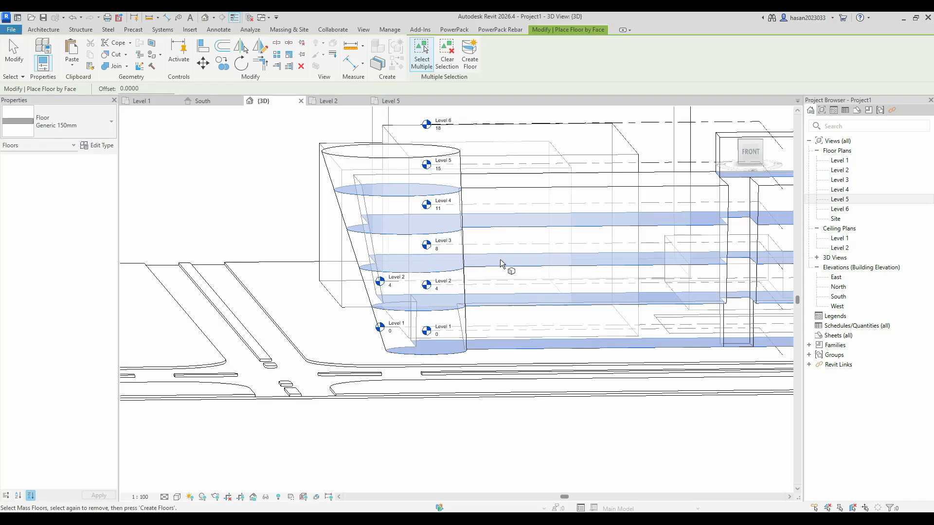
pyautogui.moveTo(565, 300); pyautogui.dragTo(475, 352, button='middle')
pyautogui.keyDown('shift'); pyautogui.moveTo(567, 326); pyautogui.dragTo(684, 223, button='middle'); pyautogui.keyUp('shift')
pyautogui.keyDown('shift'); pyautogui.moveTo(548, 302); pyautogui.dragTo(441, 142, button='middle'); pyautogui.keyUp('shift')
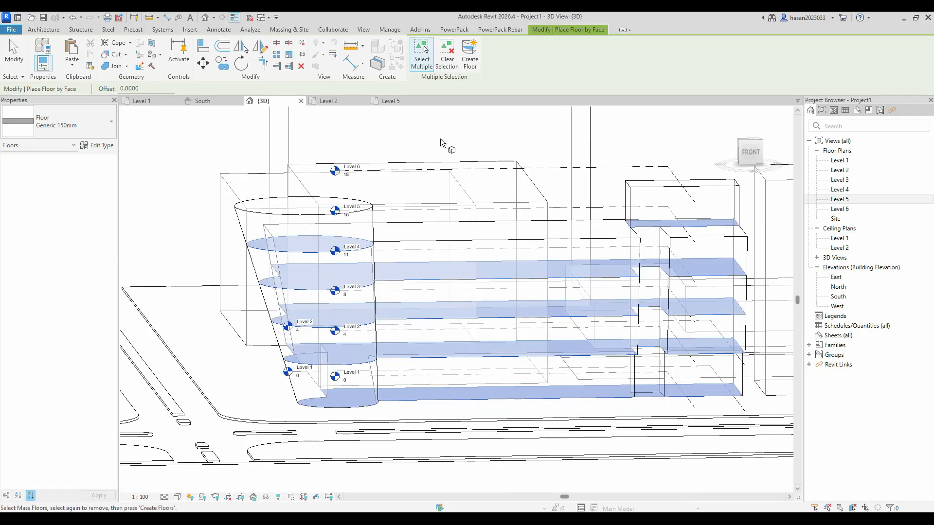
pyautogui.press('Escape')
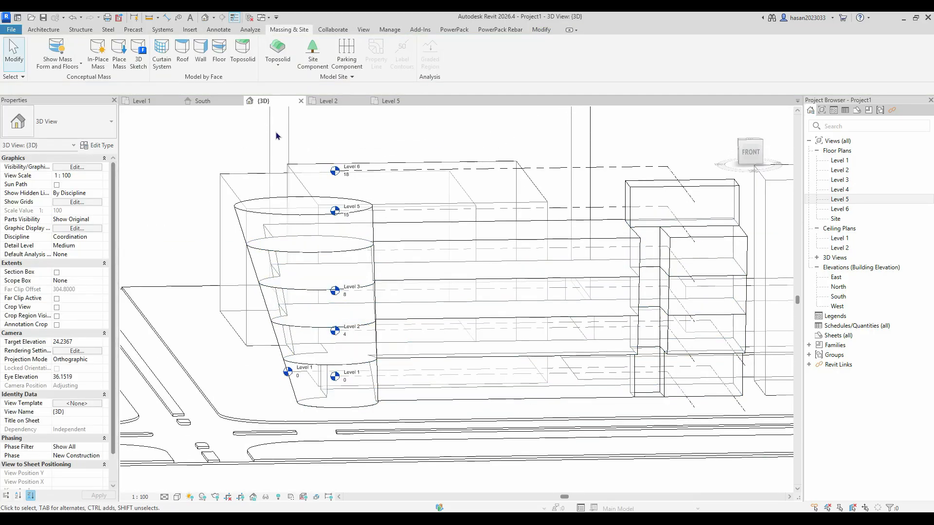
# Remove Level 5 from the mass floors of the office building mass.
pyautogui.click(316, 213)
pyautogui.click(468, 51)
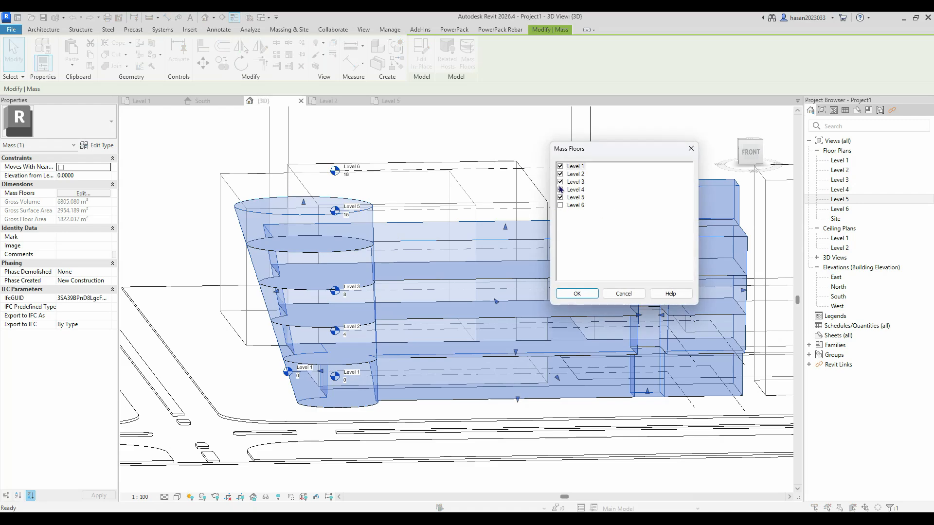
pyautogui.click(577, 294)
pyautogui.click(419, 134)
pyautogui.keyDown('shift'); pyautogui.moveTo(419, 133); pyautogui.dragTo(574, 268, button='middle'); pyautogui.keyUp('shift')
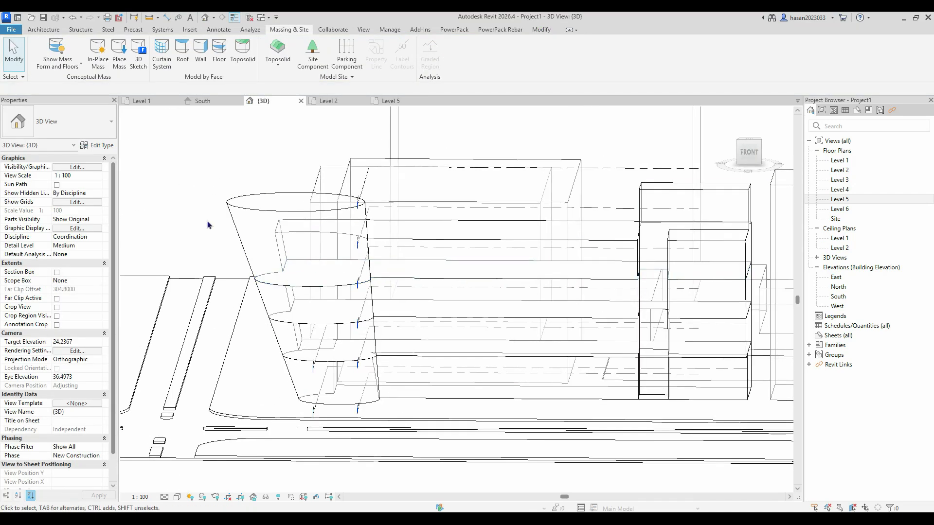
pyautogui.click(218, 48)
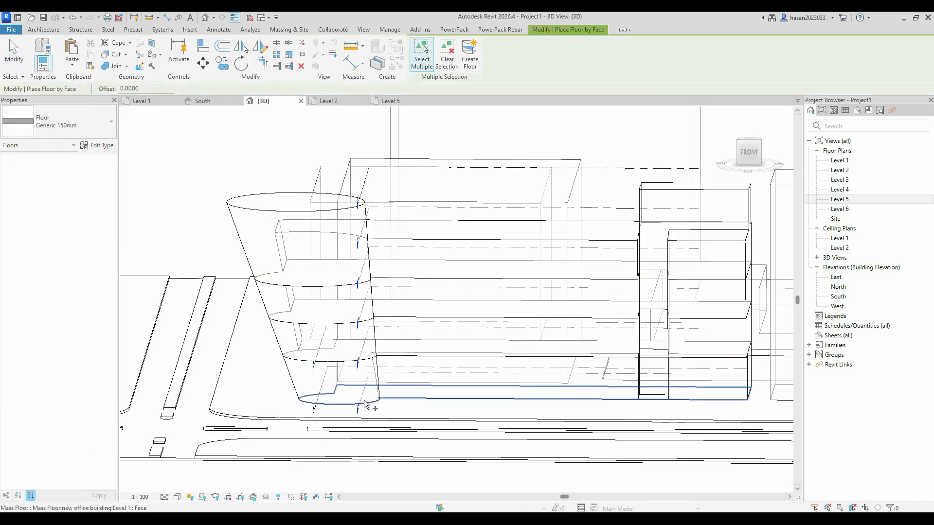
pyautogui.press('Escape')
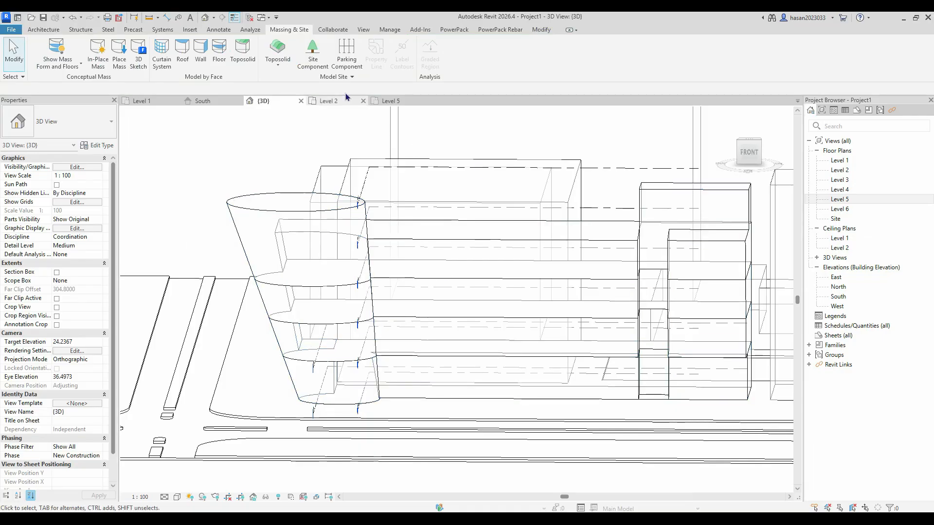
pyautogui.click(225, 63)
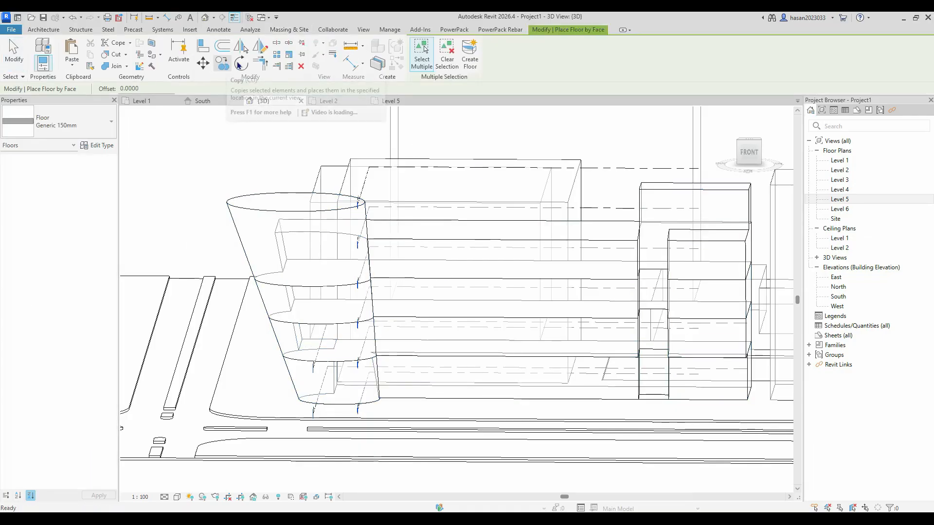
pyautogui.press('Escape')
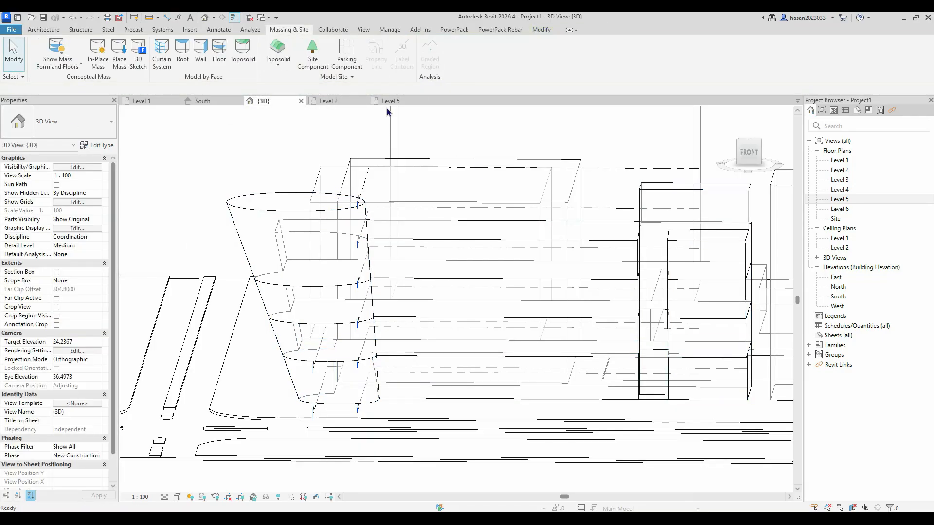
# Remove Level 1 from the mass floors of the office building mass, keeping Levels 2, 3 and 4.
pyautogui.click(328, 219)
pyautogui.click(467, 61)
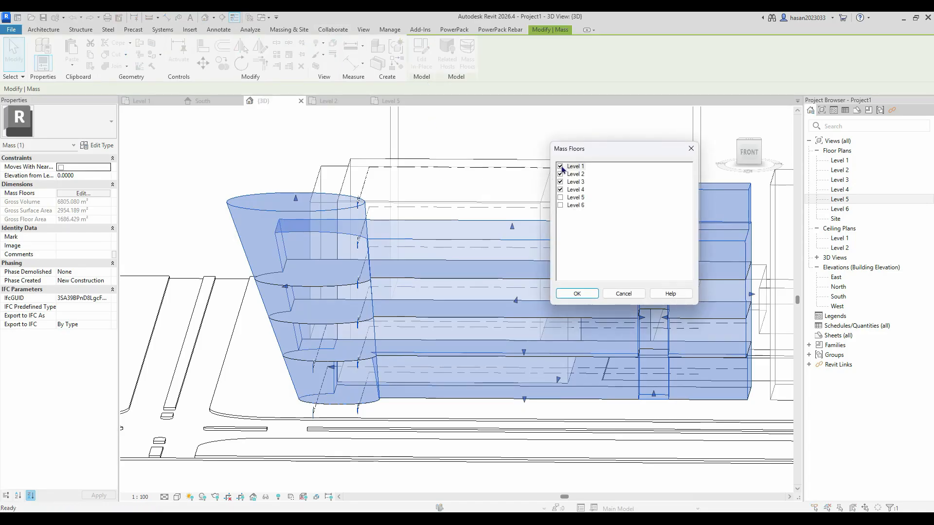
pyautogui.click(577, 294)
pyautogui.press('Escape')
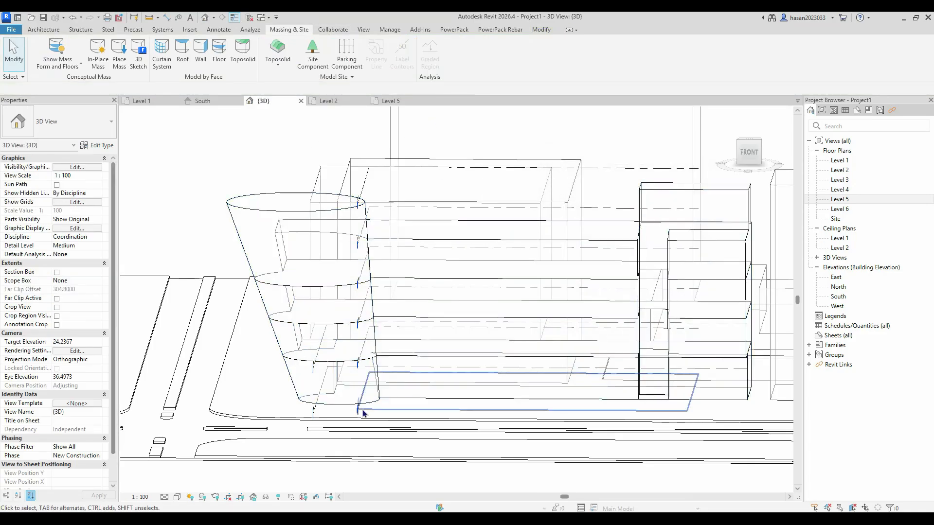
pyautogui.click(365, 406)
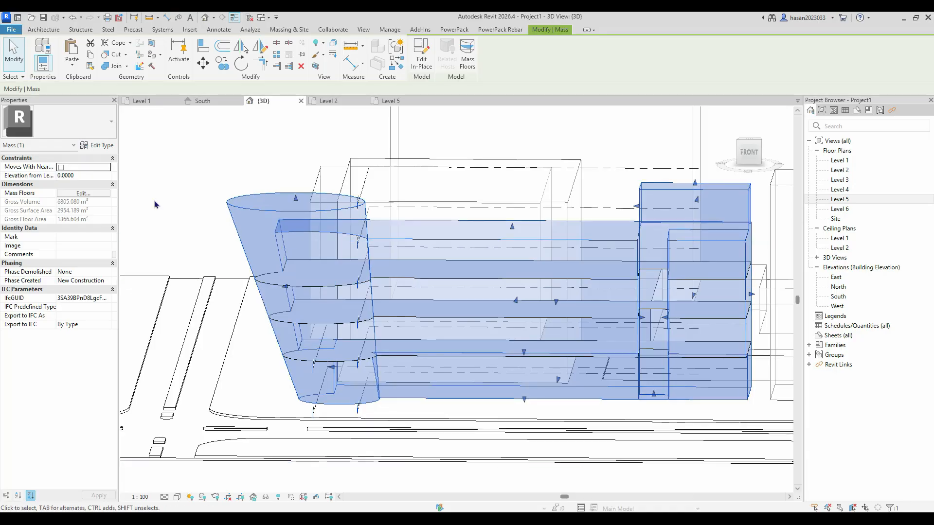
pyautogui.press('Escape')
# Create Generic 150mm floors by face from the Level 2, Level 3 and Level 4 mass floors.
pyautogui.click(219, 51)
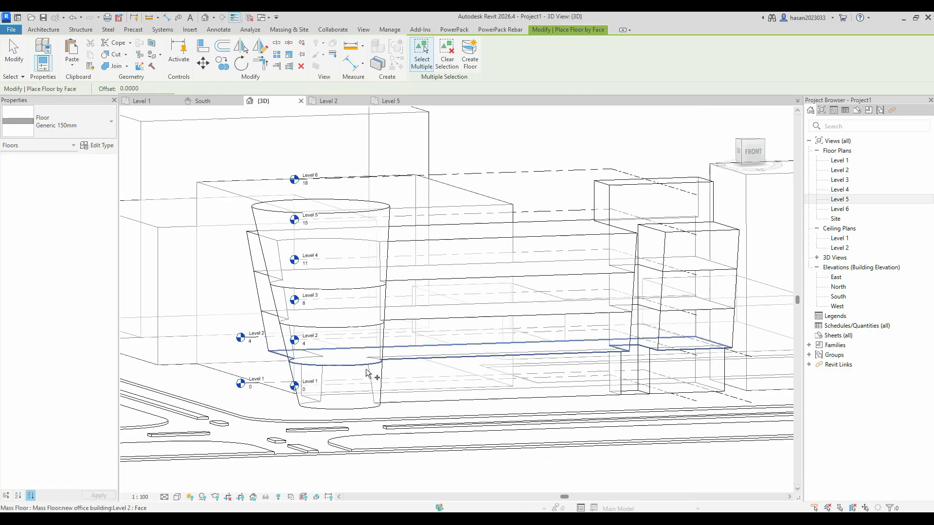
pyautogui.click(365, 360)
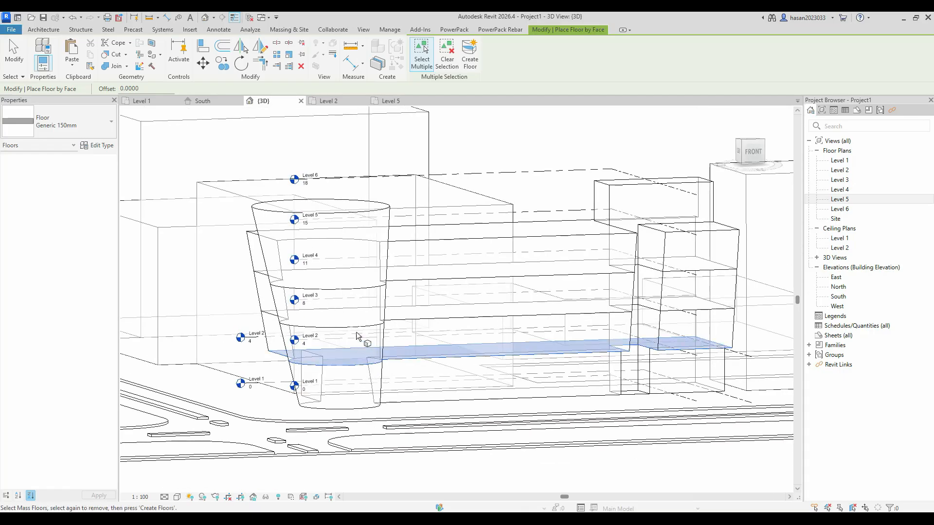
pyautogui.click(356, 328)
pyautogui.click(353, 289)
pyautogui.keyDown('shift'); pyautogui.moveTo(456, 312); pyautogui.dragTo(424, 274, button='middle'); pyautogui.keyUp('shift')
pyautogui.click(475, 56)
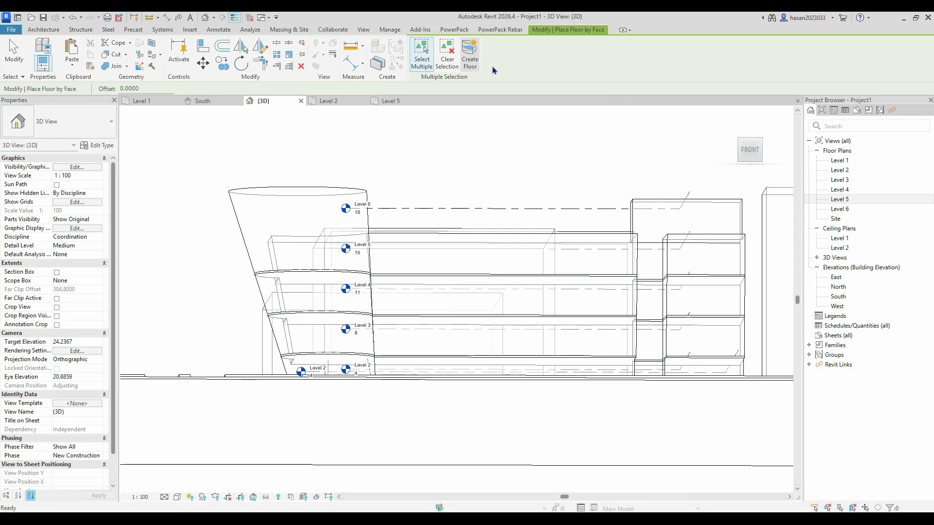
# Select the mass floors at Level 2, Level 3 and Level 4 again for placing floors by face.
pyautogui.keyDown('shift'); pyautogui.moveTo(428, 370); pyautogui.dragTo(426, 370, button='middle'); pyautogui.keyUp('shift')
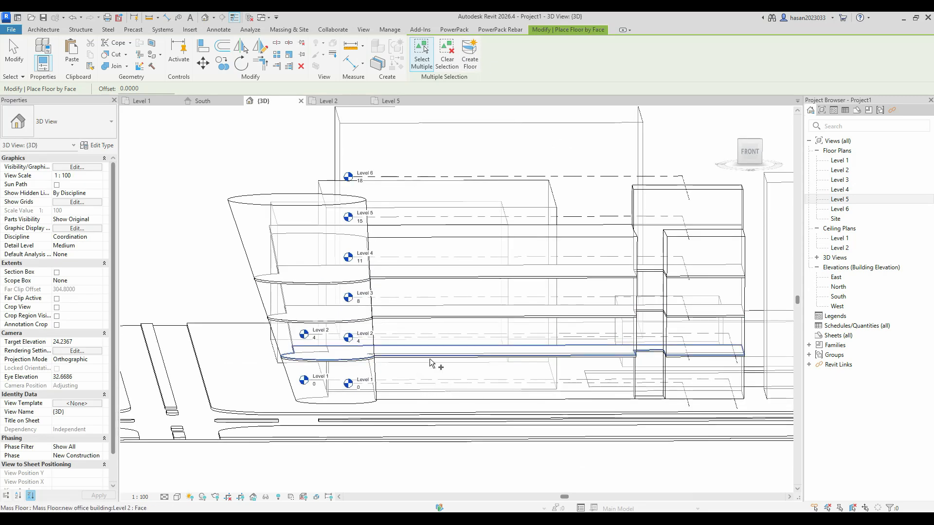
pyautogui.click(340, 353)
pyautogui.click(341, 312)
pyautogui.click(342, 273)
pyautogui.moveTo(341, 315)
pyautogui.keyDown('shift'); pyautogui.mouseDown(button='middle')
pyautogui.moveTo(379, 287)
pyautogui.moveTo(347, 303)
pyautogui.mouseUp(button='middle'); pyautogui.keyUp('shift')
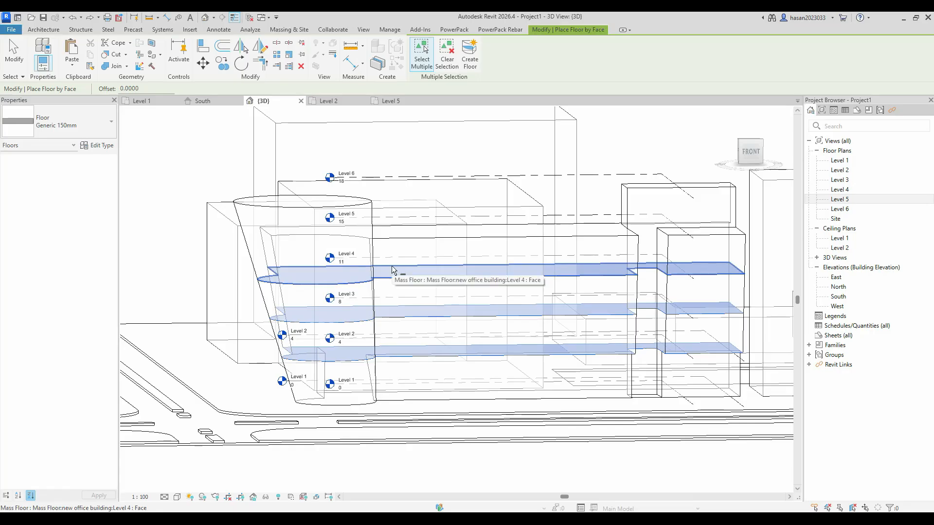
# Duplicate the Generic 150mm floor type under the name CONCRETE 150mm.
pyautogui.click(91, 128)
pyautogui.click(91, 127)
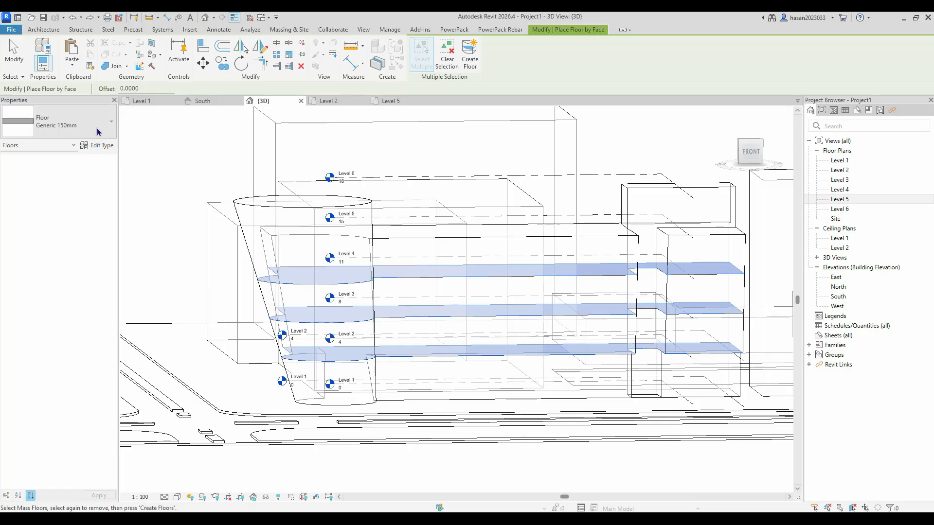
pyautogui.click(99, 131)
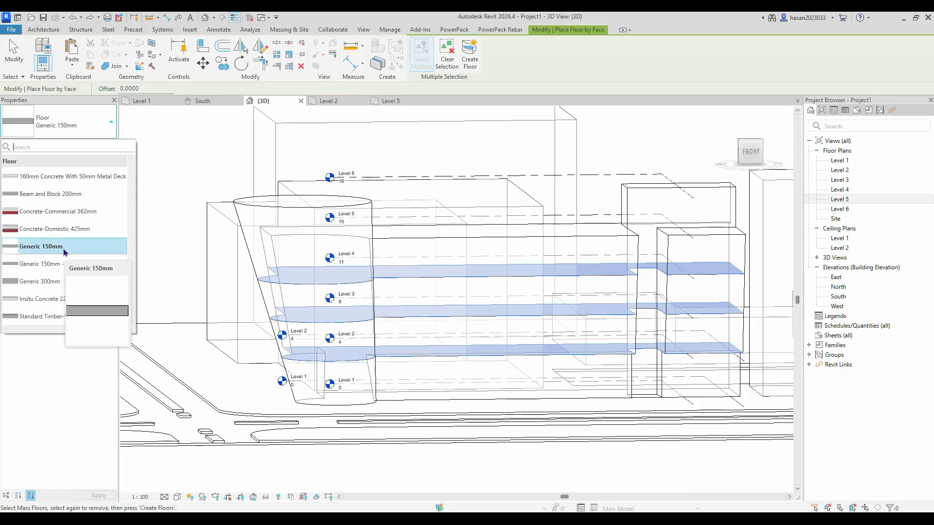
pyautogui.click(65, 248)
pyautogui.click(99, 145)
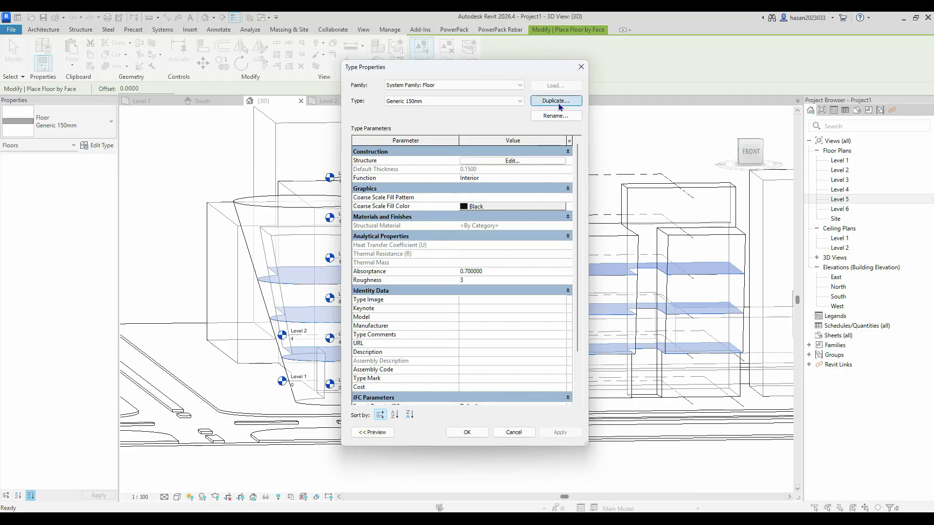
pyautogui.click(557, 101)
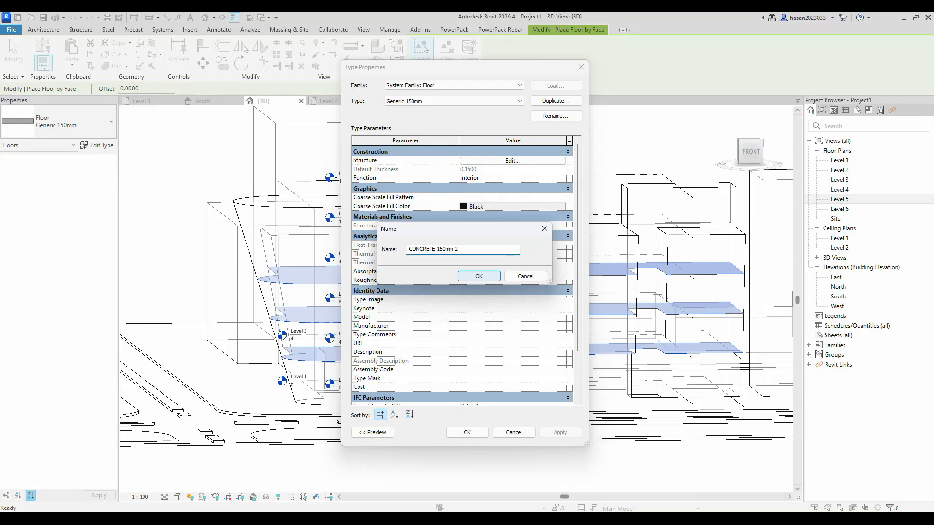
pyautogui.click(478, 276)
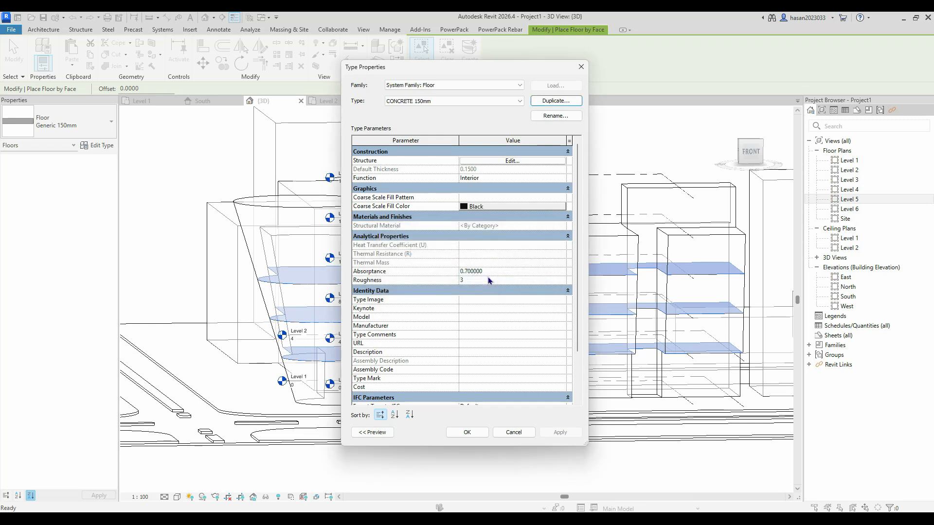
# Assign the Concrete, Cast-in-Place, Gray material to the structure layer of the CONCRETE 150mm floor type.
pyautogui.click(512, 161)
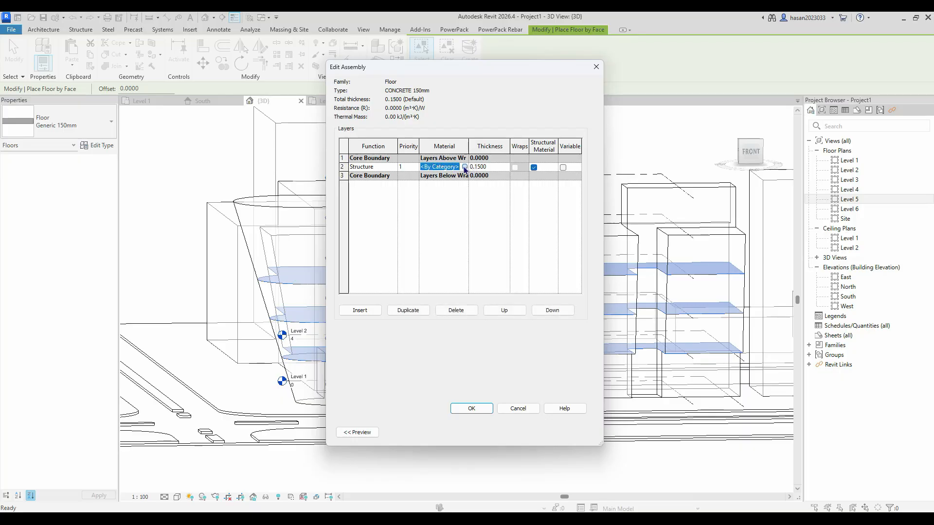
pyautogui.click(465, 167)
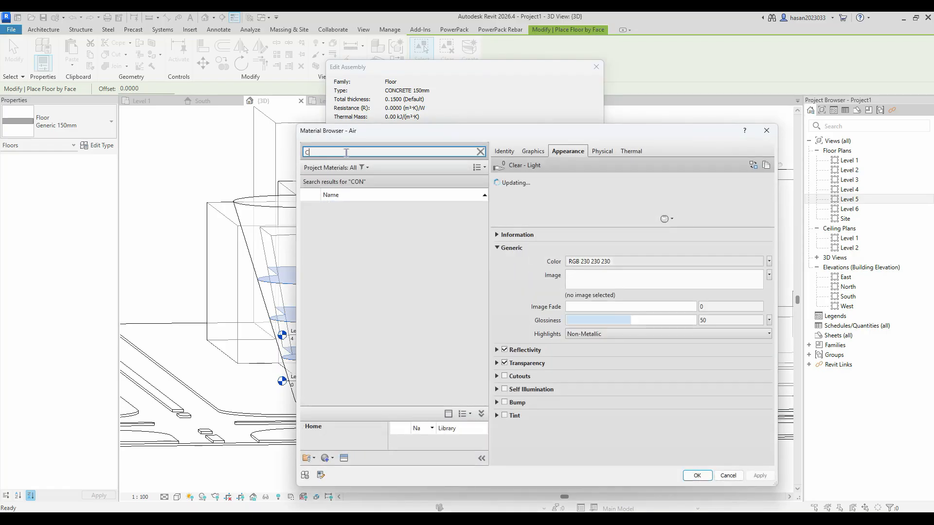
pyautogui.press('BackSpace')
pyautogui.press('BackSpace')
pyautogui.press('BackSpace')
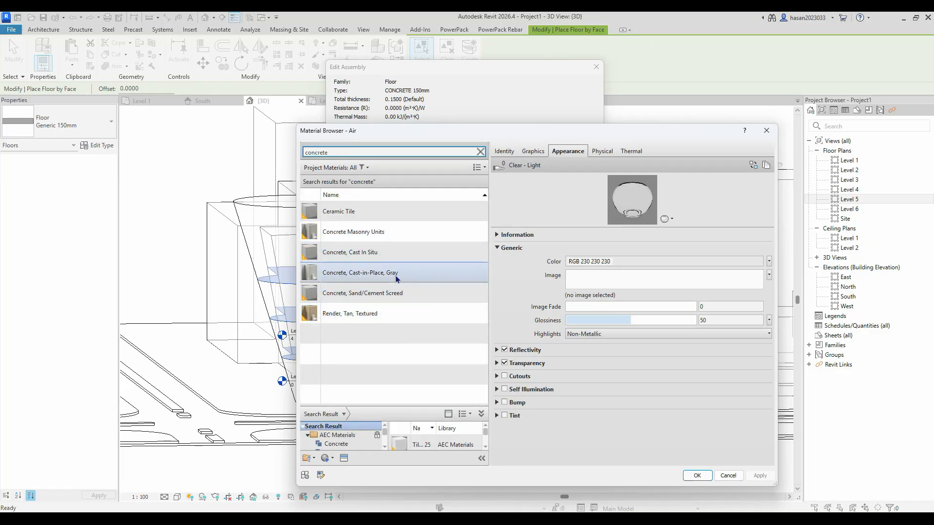
pyautogui.click(416, 275)
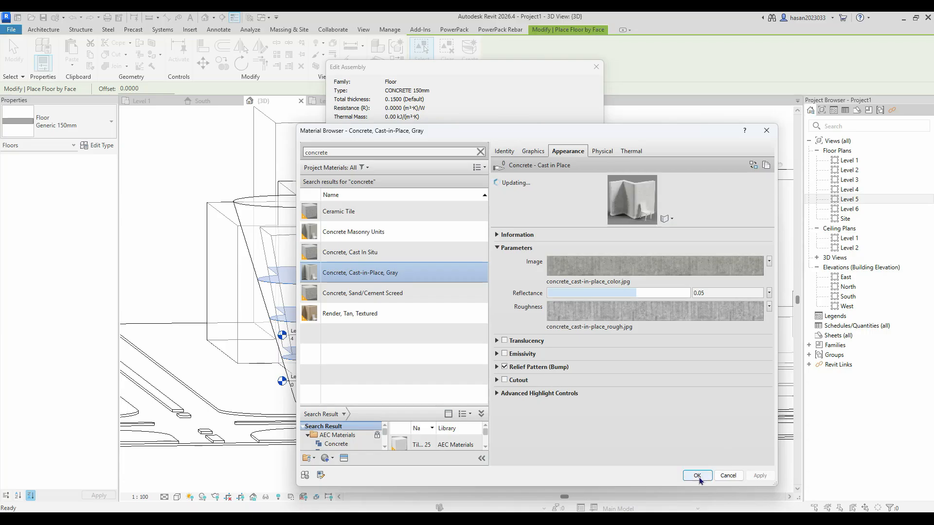
pyautogui.click(696, 476)
pyautogui.click(479, 411)
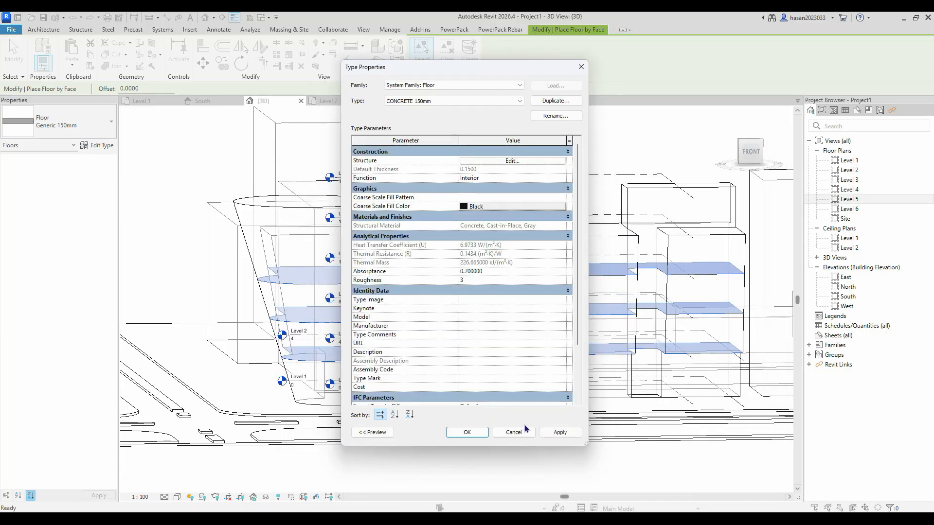
# Create CONCRETE 150mm floors by face from the selected mass floors and check them around the building.
pyautogui.click(462, 434)
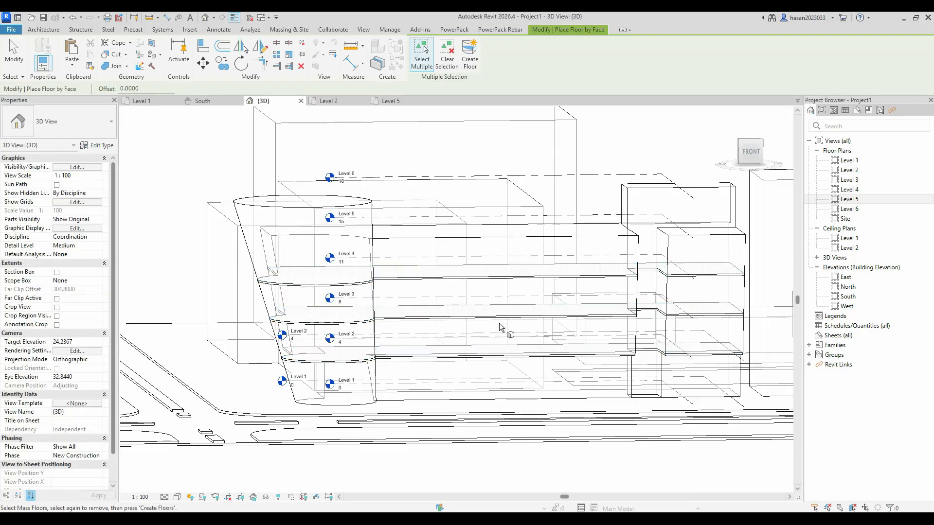
pyautogui.press('Escape')
pyautogui.keyDown('shift'); pyautogui.moveTo(439, 353); pyautogui.dragTo(601, 392, button='middle'); pyautogui.keyUp('shift')
pyautogui.scroll(4, 490, 337)
pyautogui.scroll(-3, 503, 335)
pyautogui.keyDown('shift'); pyautogui.moveTo(502, 344); pyautogui.dragTo(627, 270, button='middle'); pyautogui.keyUp('shift')
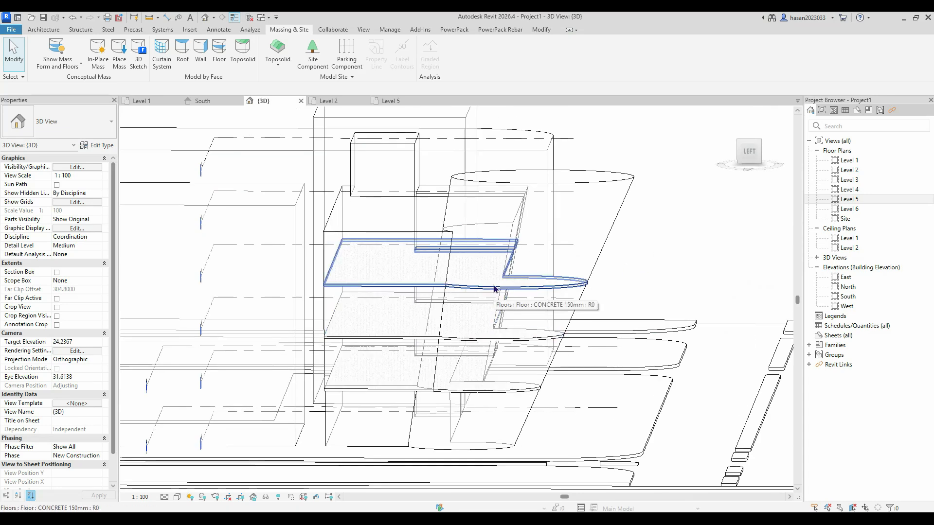
pyautogui.keyDown('shift'); pyautogui.moveTo(494, 290); pyautogui.dragTo(474, 358, button='middle'); pyautogui.keyUp('shift')
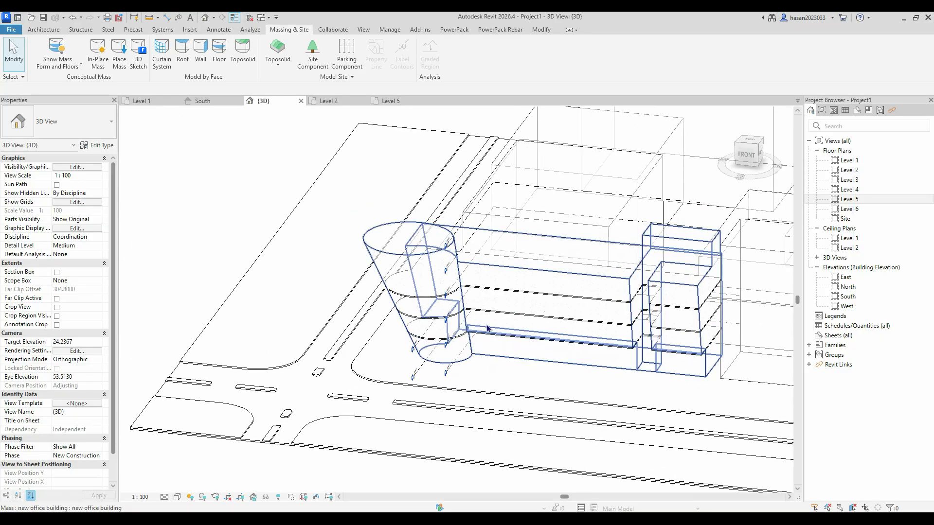
# Draw a horizontal building section through the full length of the office building in the Level 1 plan.
pyautogui.click(147, 102)
pyautogui.scroll(-4, 487, 311)
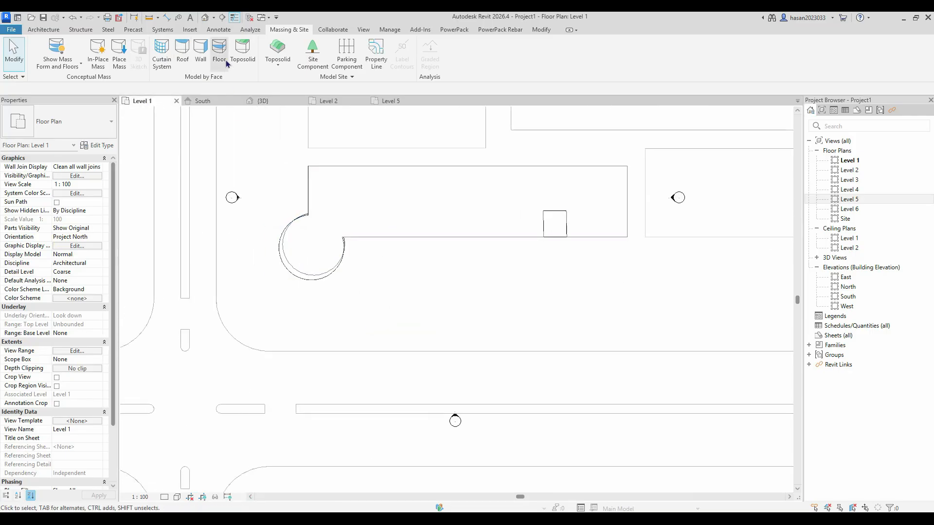
pyautogui.click(222, 17)
pyautogui.click(253, 212)
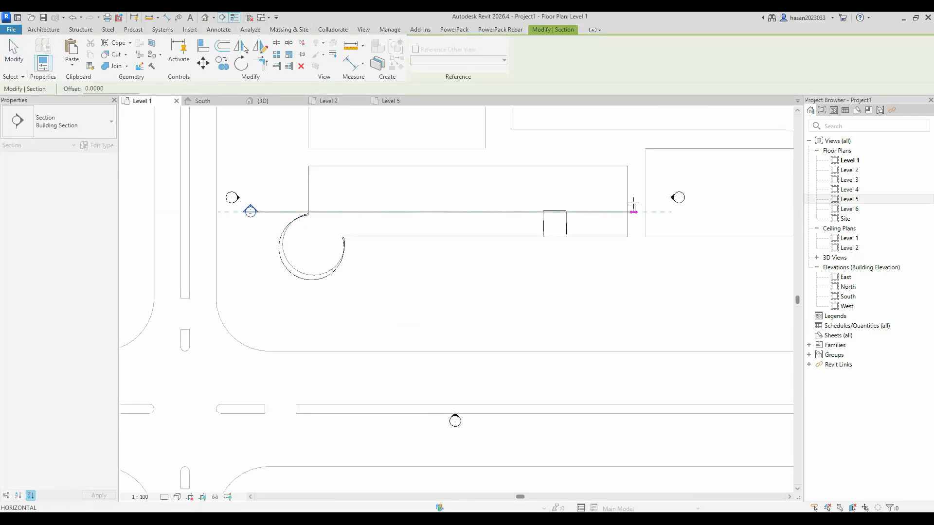
pyautogui.click(642, 212)
pyautogui.press('Escape')
pyautogui.press('Escape')
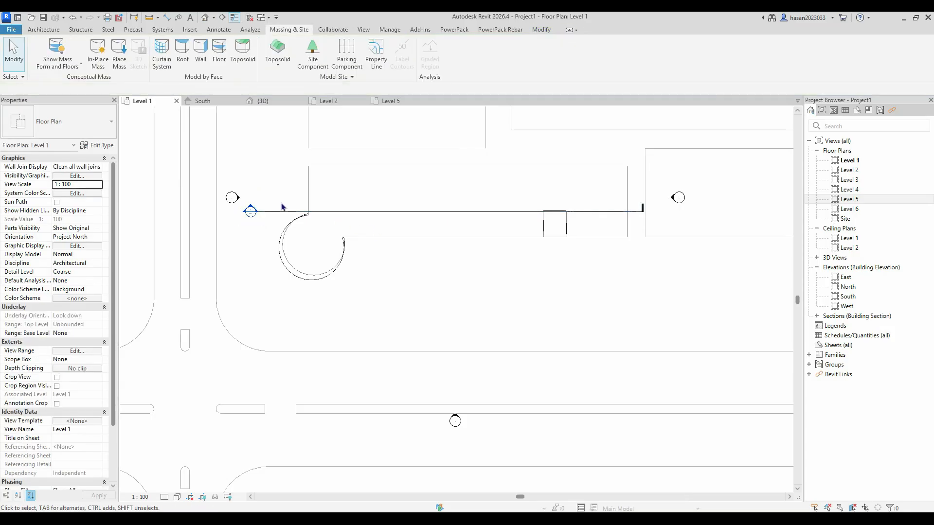
# Open the new section and compare the cut floors at Fine and Coarse detail levels.
pyautogui.doubleClick(250, 211)
pyautogui.scroll(-2, 602, 289)
pyautogui.moveTo(596, 318); pyautogui.dragTo(611, 295, button='middle')
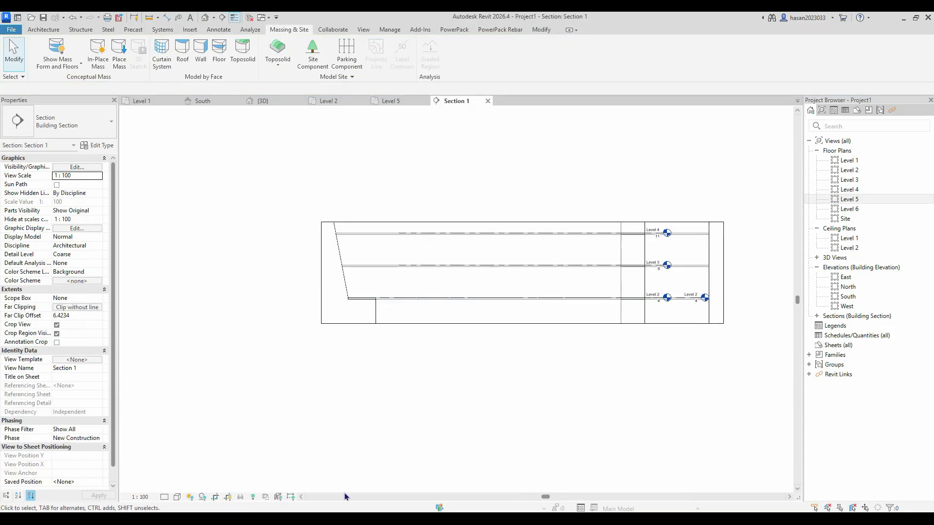
pyautogui.click(177, 496)
pyautogui.click(181, 484)
pyautogui.scroll(3, 450, 287)
pyautogui.scroll(-5, 448, 252)
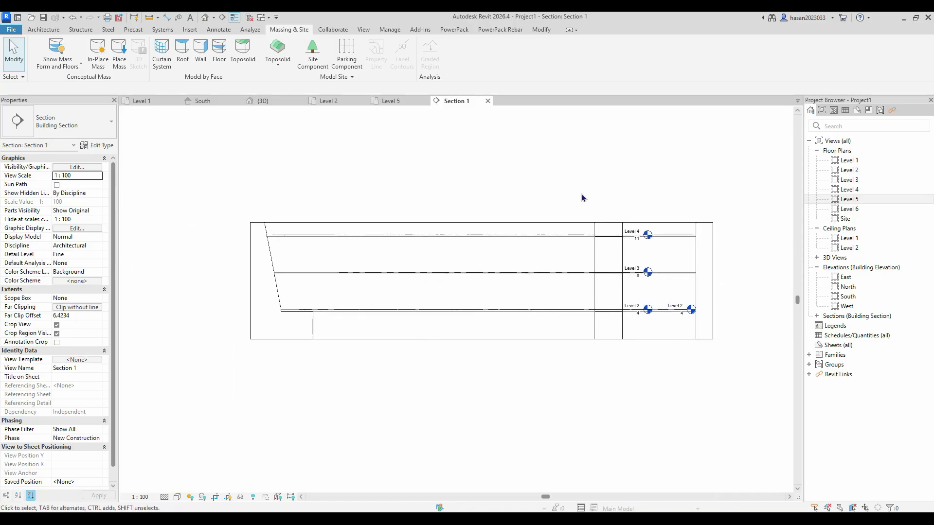
pyautogui.click(166, 498)
pyautogui.click(182, 465)
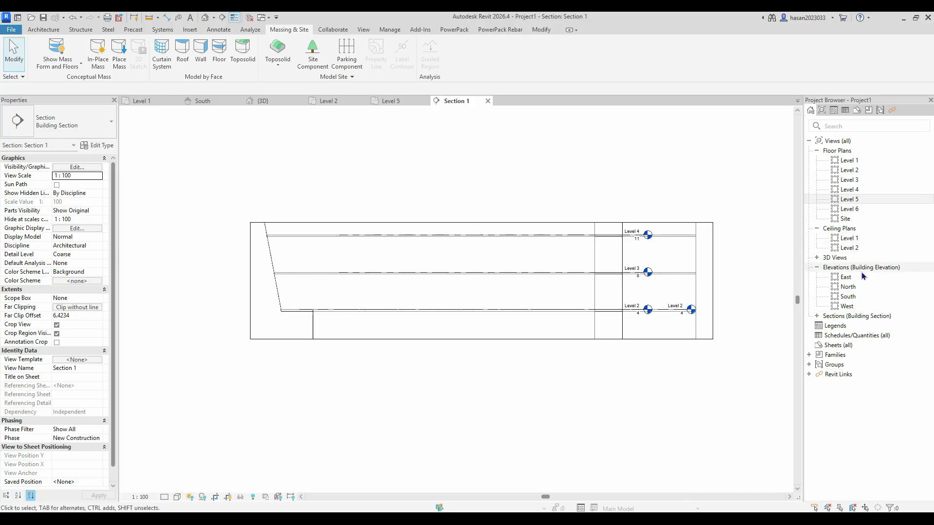
# Delete the building section view from the project.
pyautogui.click(843, 318)
pyautogui.doubleClick(844, 318)
pyautogui.click(845, 326)
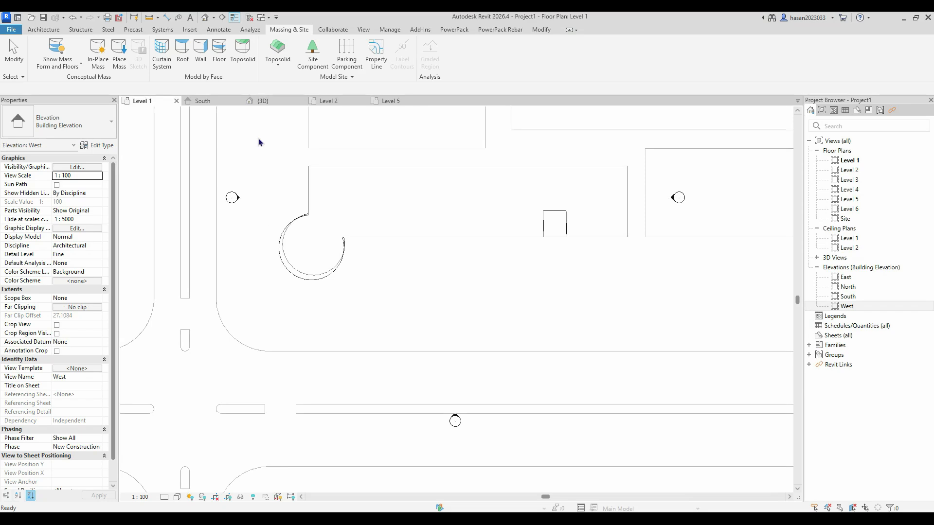
pyautogui.scroll(-2, 374, 272)
# Examine the concrete floors at Levels 2 to 4 from several sides in the 3D view.
pyautogui.click(287, 104)
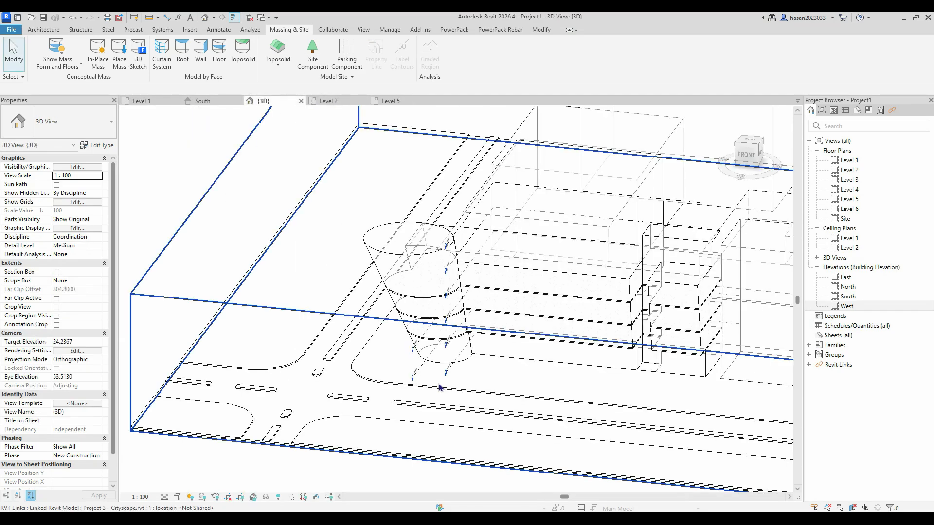
pyautogui.keyDown('shift'); pyautogui.moveTo(517, 394); pyautogui.dragTo(616, 345, button='middle'); pyautogui.keyUp('shift')
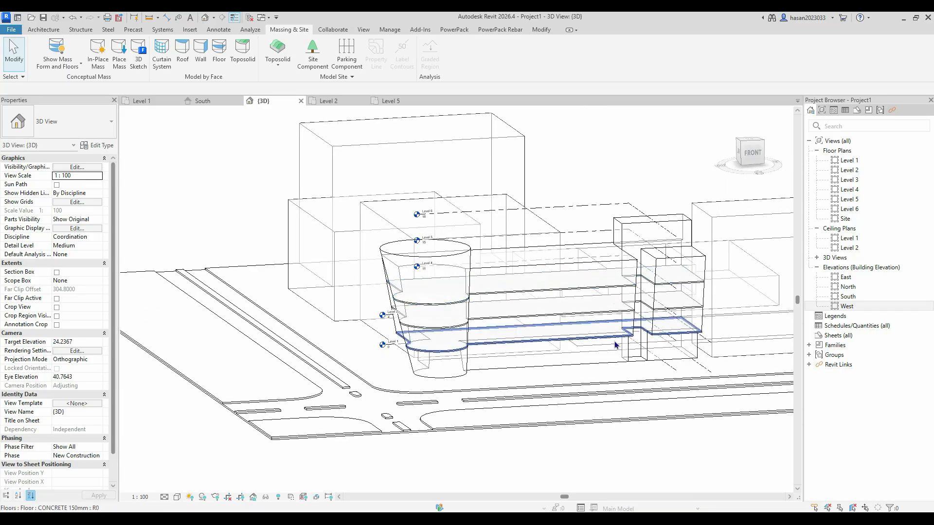
pyautogui.moveTo(513, 340); pyautogui.dragTo(579, 396, button='middle')
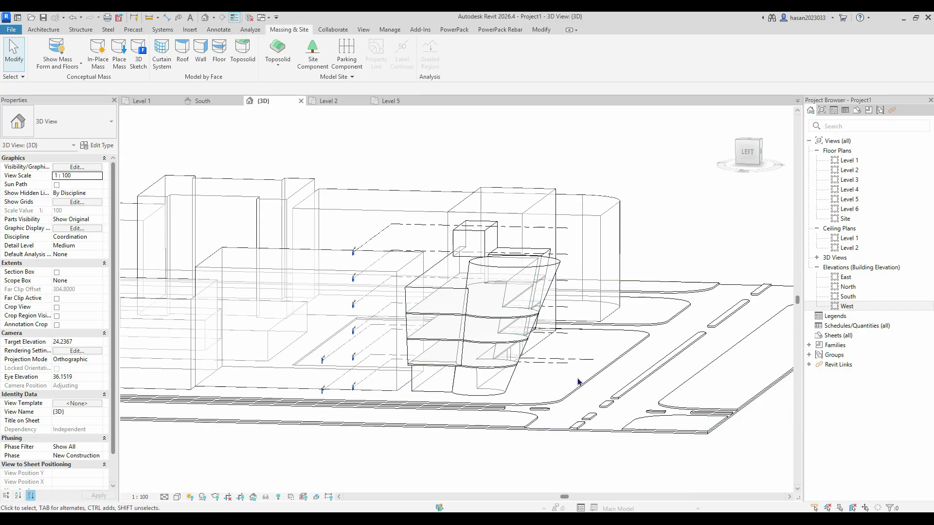
pyautogui.scroll(4, 465, 293)
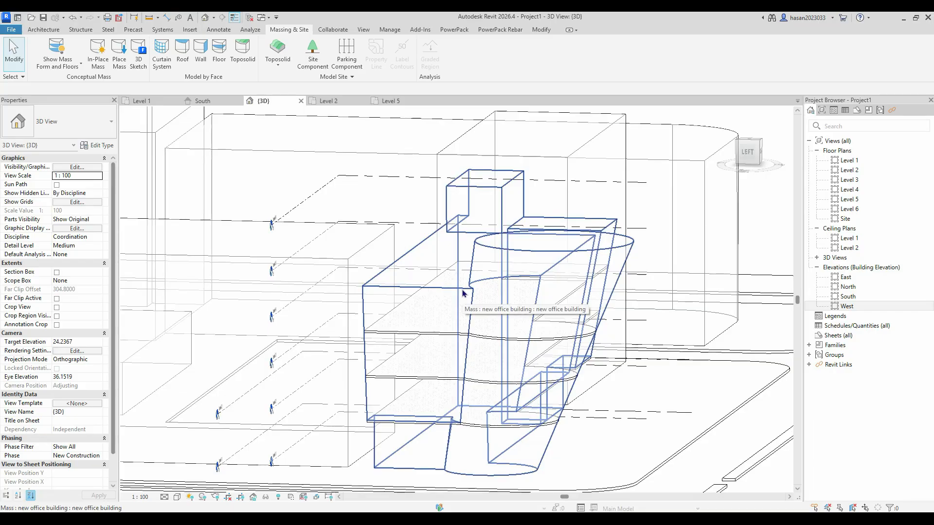
pyautogui.keyDown('shift'); pyautogui.moveTo(436, 381); pyautogui.dragTo(690, 314, button='middle'); pyautogui.keyUp('shift')
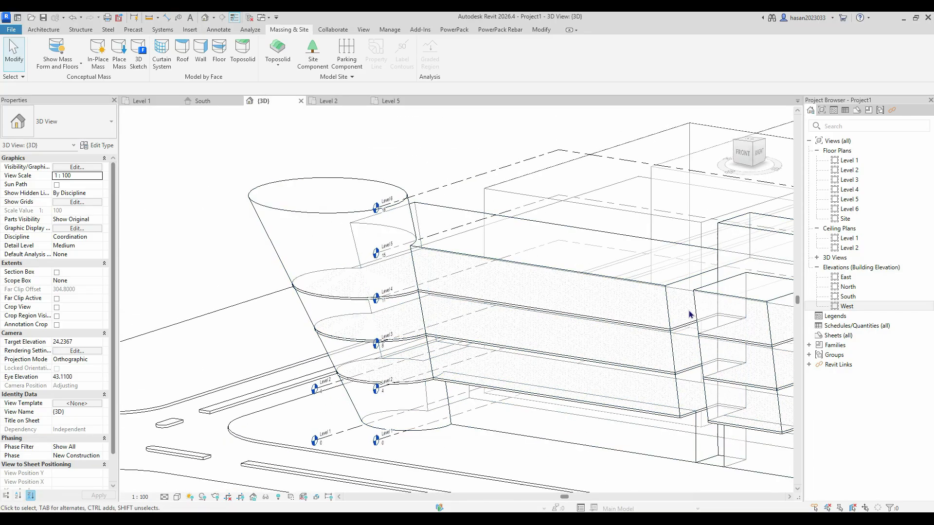
pyautogui.moveTo(737, 363); pyautogui.dragTo(478, 244, button='middle')
pyautogui.moveTo(532, 194); pyautogui.dragTo(589, 337, button='middle')
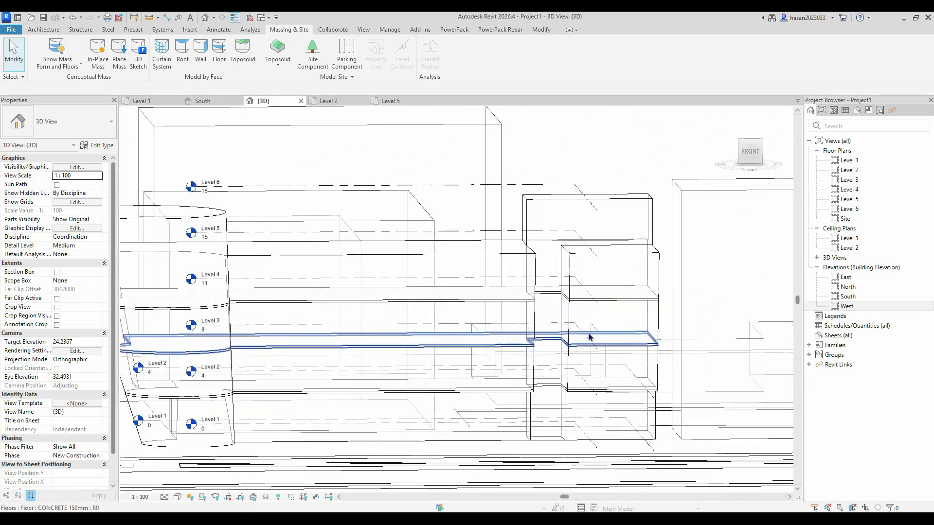
pyautogui.scroll(-5, 506, 349)
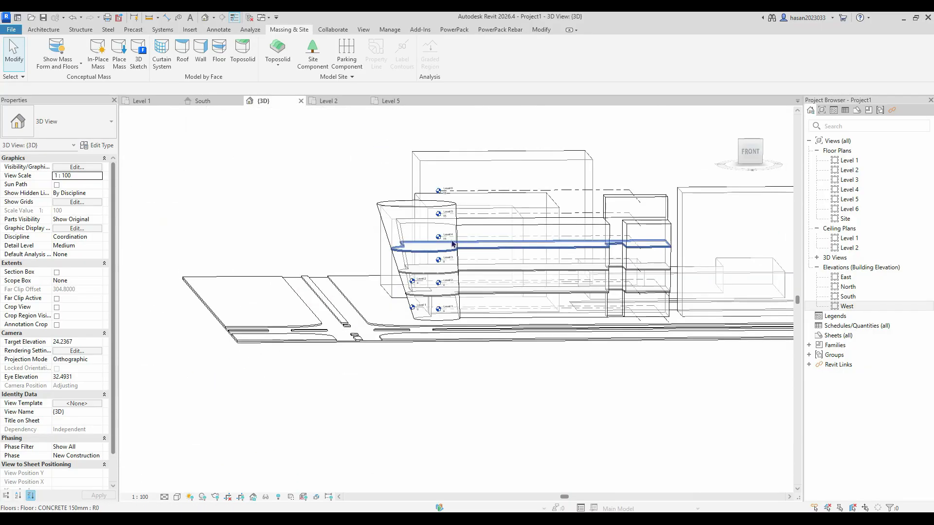
pyautogui.keyDown('shift'); pyautogui.moveTo(453, 243); pyautogui.dragTo(466, 259, button='middle'); pyautogui.keyUp('shift')
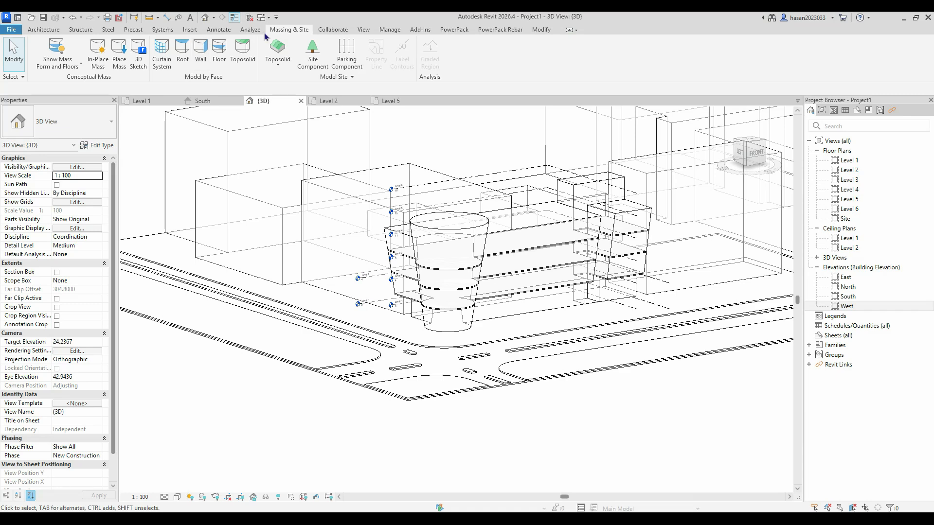
# Start placing walls by face on the office building mass and look through the available wall types.
pyautogui.click(201, 59)
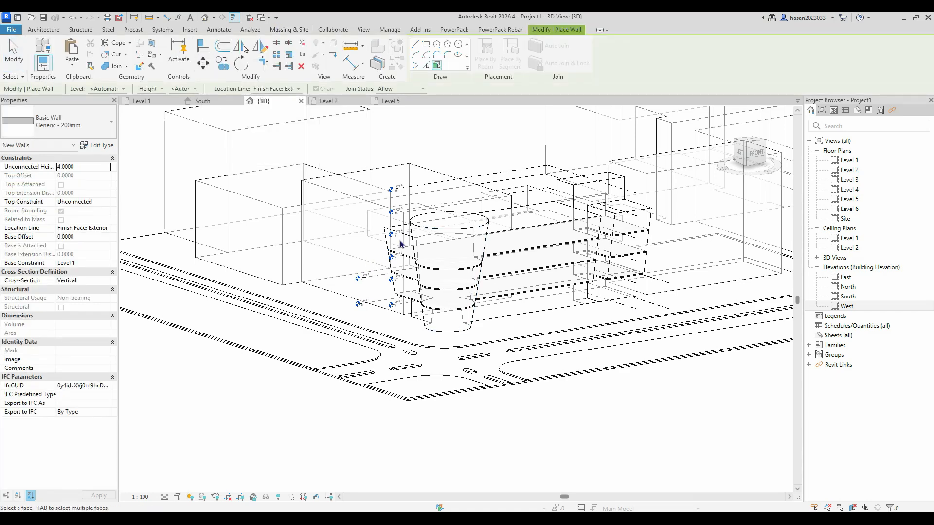
pyautogui.keyDown('shift'); pyautogui.moveTo(398, 303); pyautogui.dragTo(446, 242, button='middle'); pyautogui.keyUp('shift')
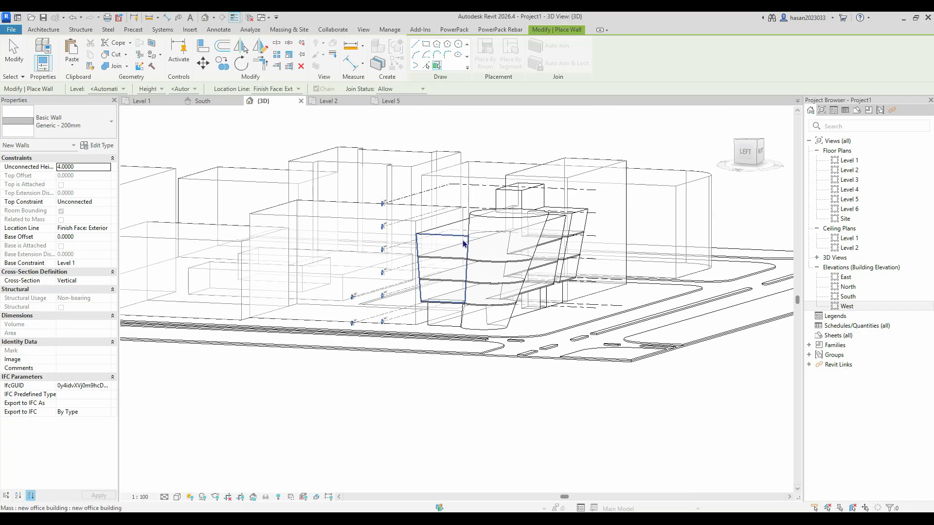
pyautogui.scroll(3, 426, 242)
pyautogui.click(423, 241)
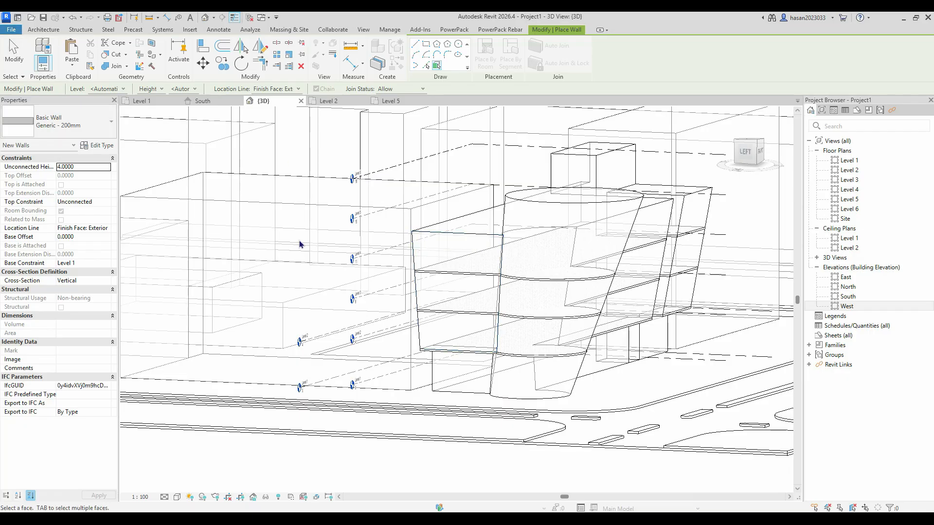
pyautogui.click(98, 131)
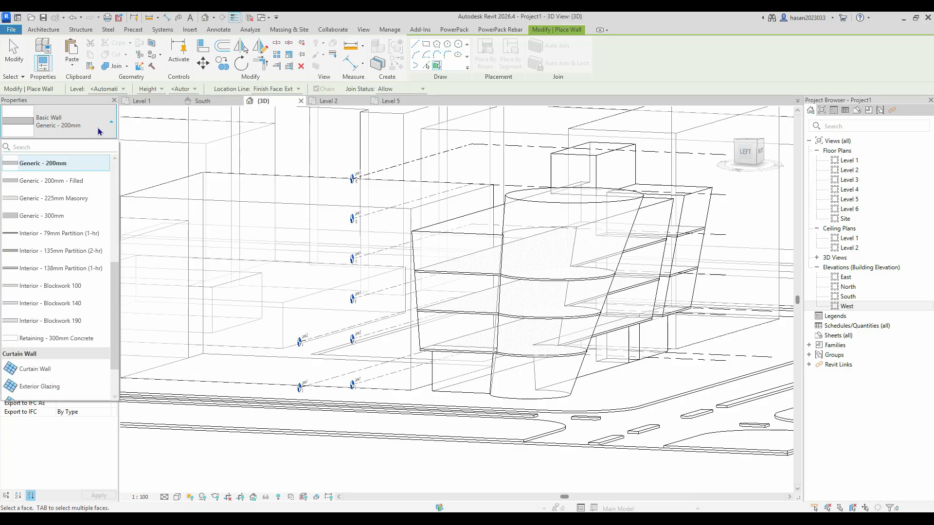
pyautogui.scroll(-1, 477, 346)
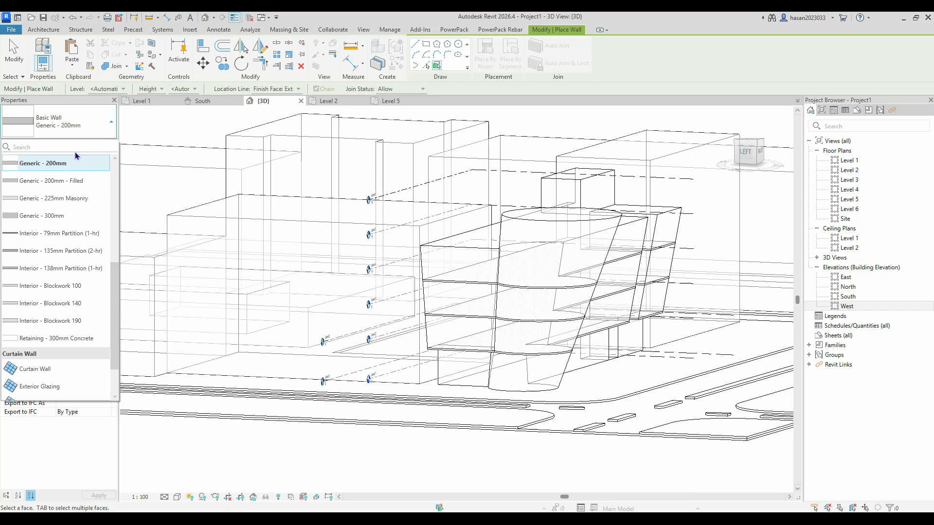
# Duplicate the Generic - 200mm wall type under the name concrete wall - 150mm.
pyautogui.click(77, 132)
pyautogui.click(95, 145)
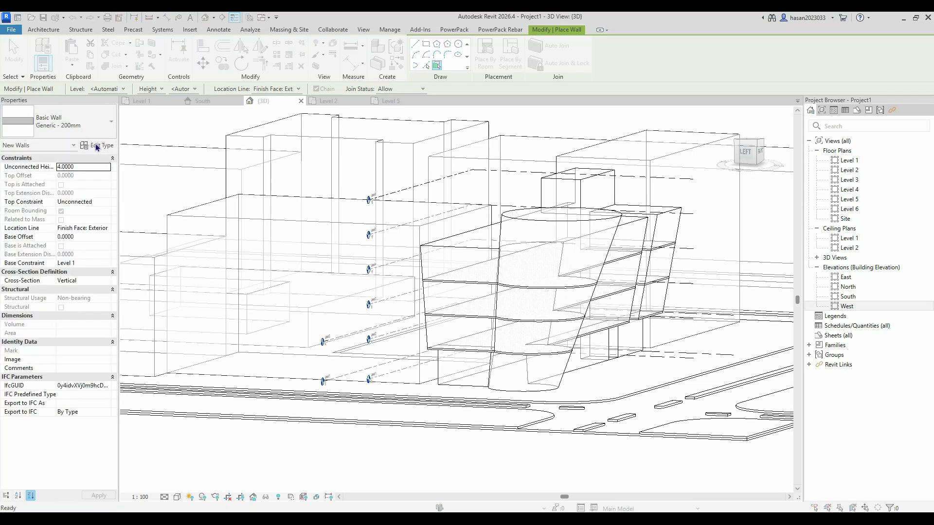
pyautogui.click(555, 101)
pyautogui.click(428, 251)
pyautogui.press('BackSpace')
pyautogui.press('BackSpace')
pyautogui.press('BackSpace')
pyautogui.press('BackSpace')
pyautogui.press('BackSpace')
pyautogui.press('BackSpace')
pyautogui.press('BackSpace')
pyautogui.write('concrete ')
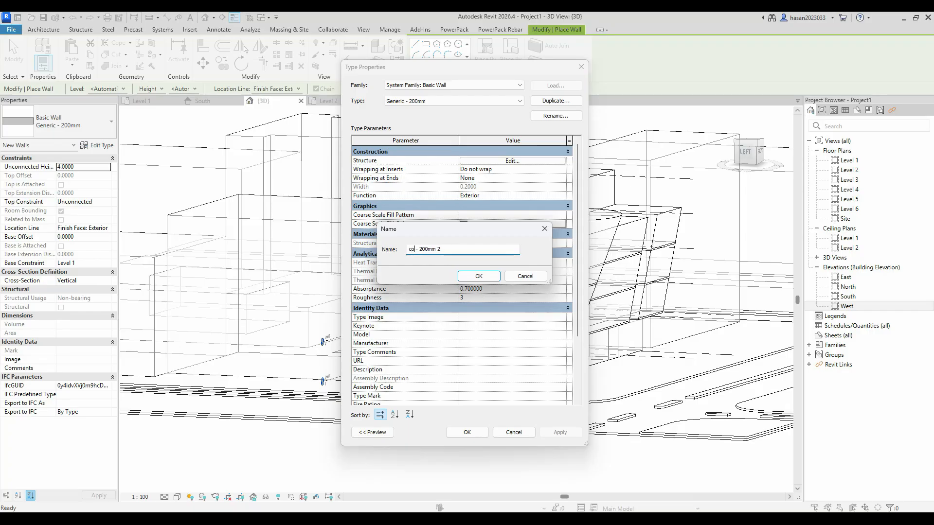
pyautogui.write('w')
pyautogui.click(478, 276)
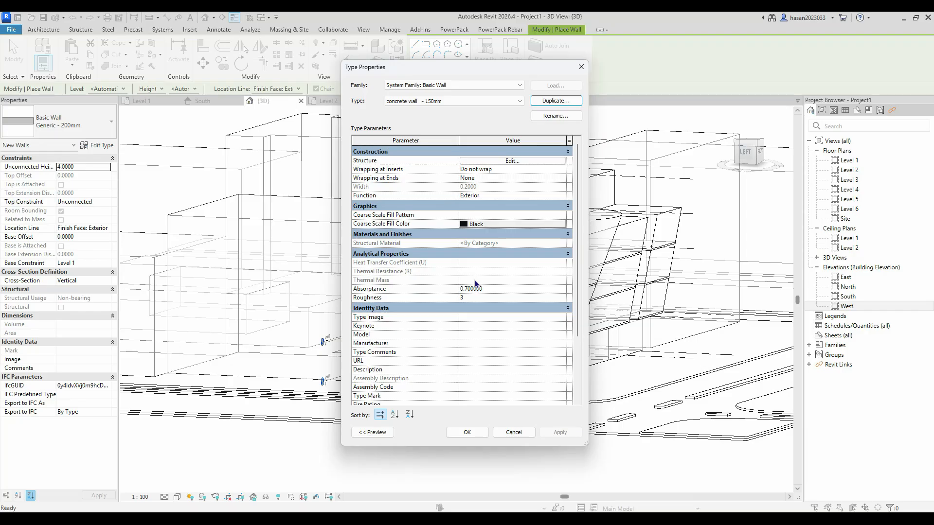
# Set the structure layer of the concrete wall - 150mm type to Concrete, Cast-in-Place, Gray with a thickness of 0.1500.
pyautogui.click(500, 163)
pyautogui.click(459, 168)
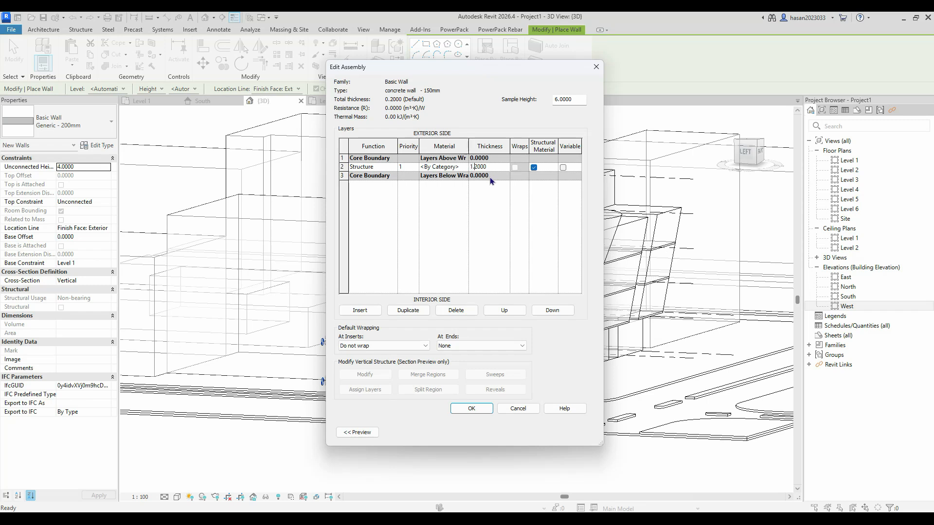
pyautogui.click(453, 167)
pyautogui.click(464, 167)
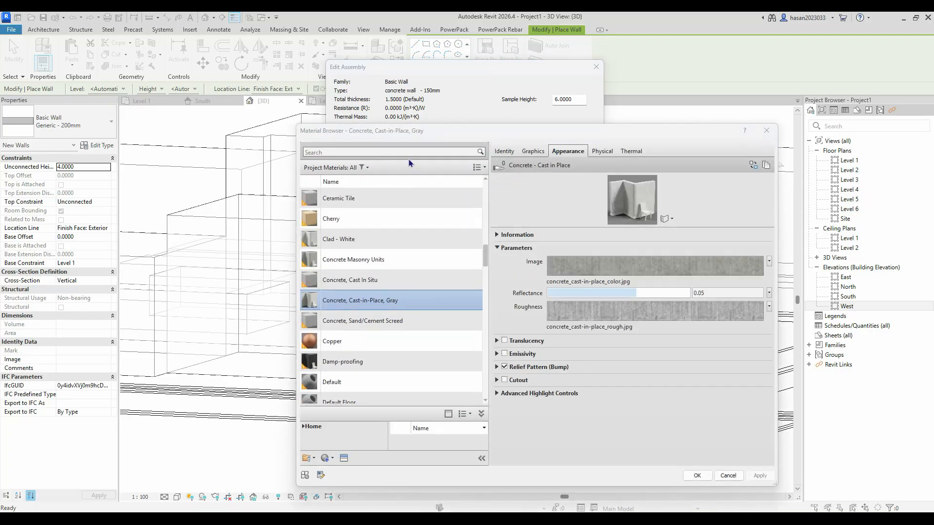
pyautogui.click(405, 152)
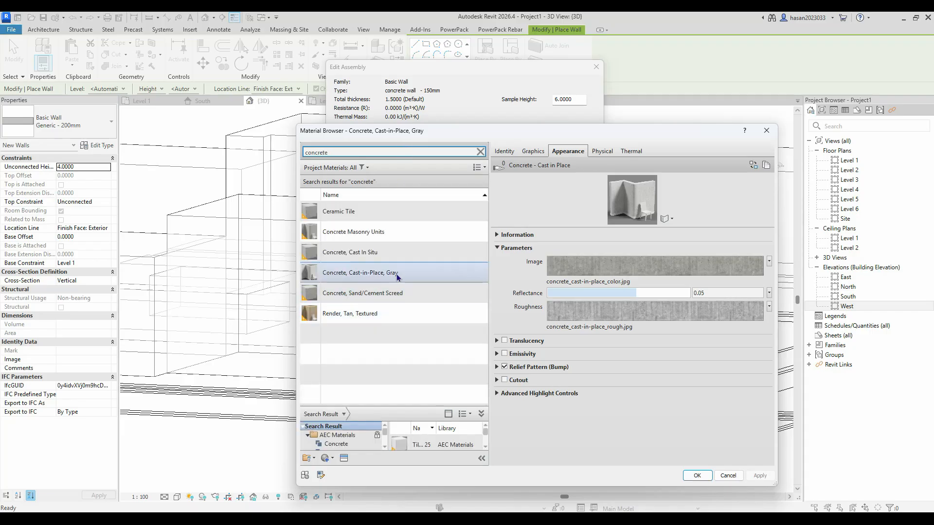
pyautogui.click(398, 278)
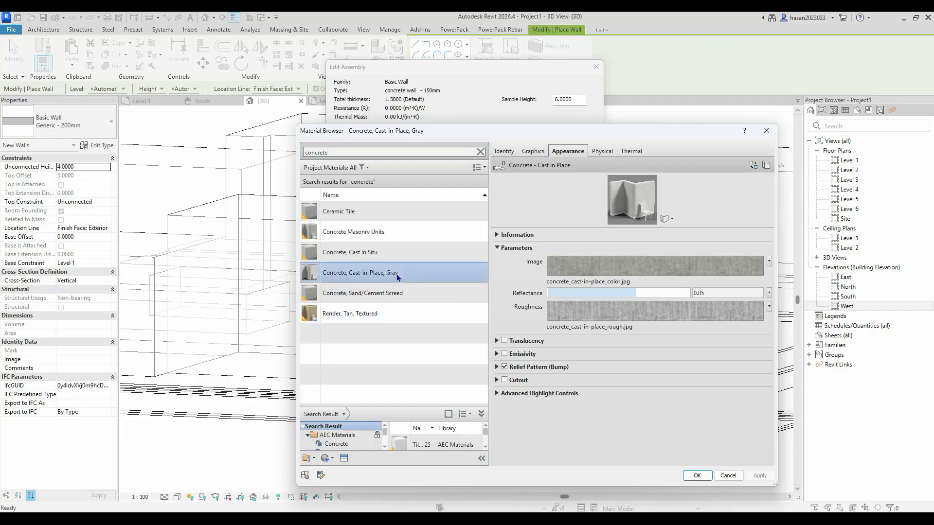
pyautogui.click(697, 475)
pyautogui.click(470, 409)
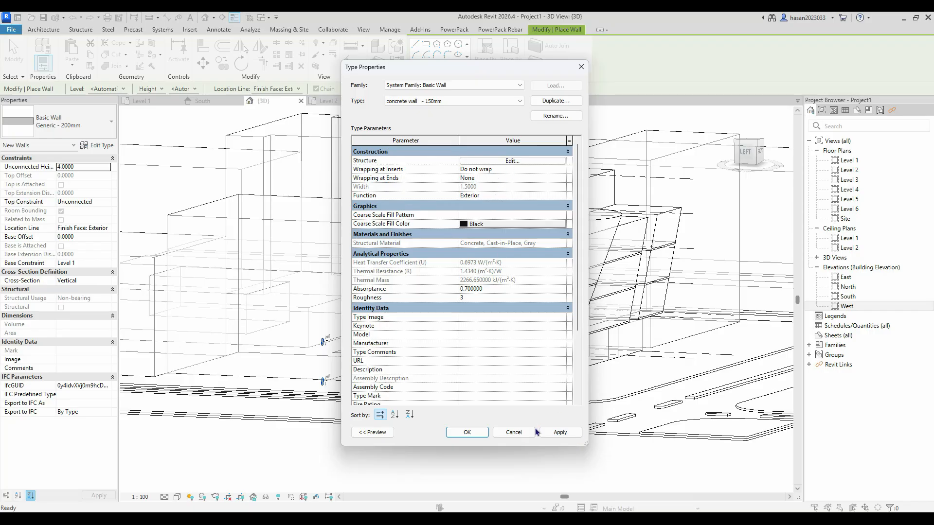
pyautogui.click(547, 432)
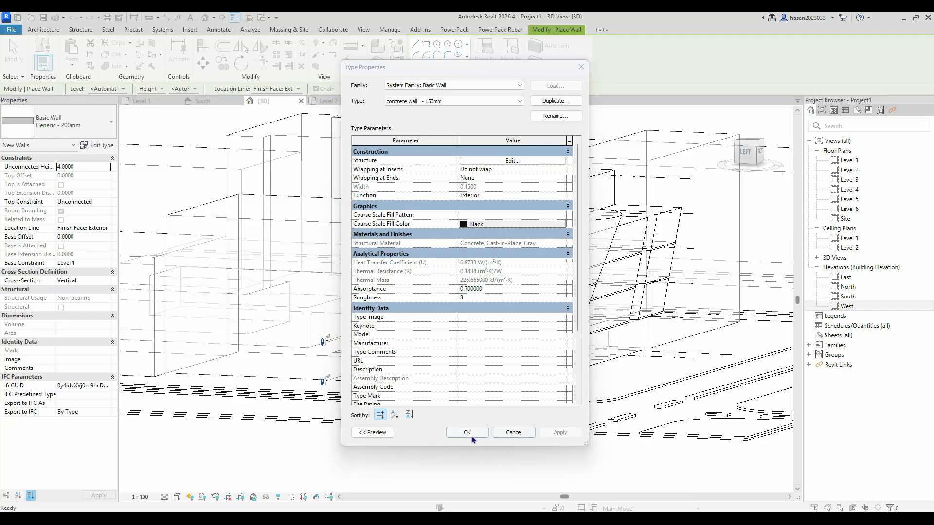
pyautogui.click(470, 436)
# Place a concrete wall - 150mm by face on the end face of the main block, beside the tapered cylinder.
pyautogui.scroll(-5, 473, 419)
pyautogui.keyDown('shift'); pyautogui.moveTo(472, 419); pyautogui.dragTo(395, 255, button='middle'); pyautogui.keyUp('shift')
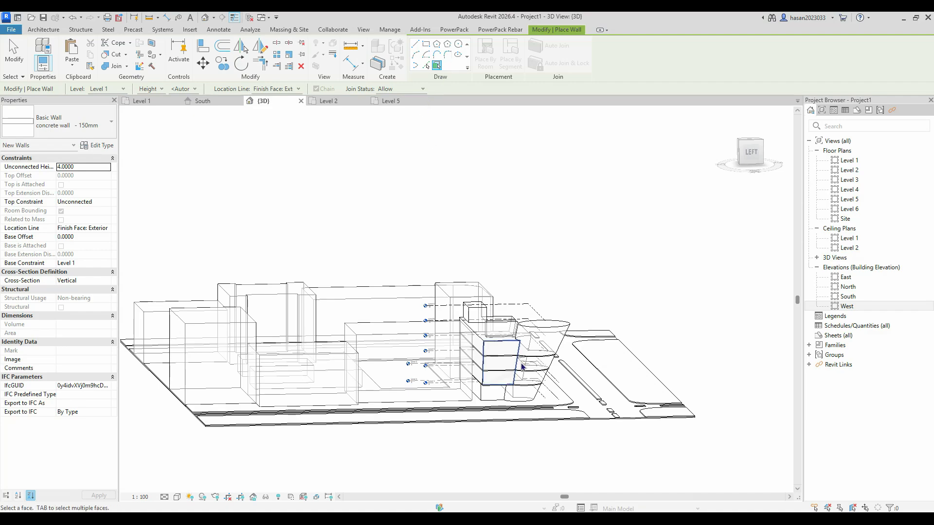
pyautogui.scroll(3, 490, 376)
pyautogui.keyDown('shift'); pyautogui.moveTo(496, 376); pyautogui.dragTo(296, 260, button='middle'); pyautogui.keyUp('shift')
pyautogui.scroll(3, 408, 309)
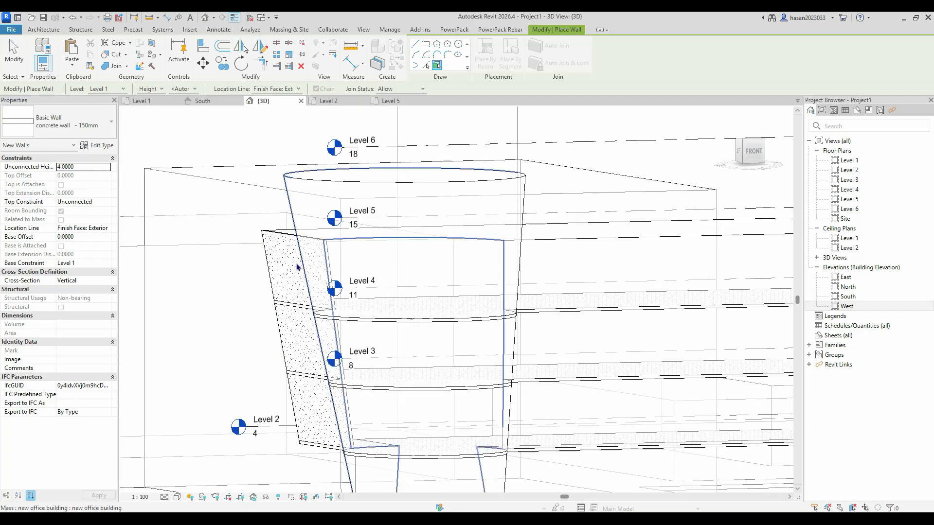
pyautogui.scroll(3, 350, 405)
pyautogui.scroll(-3, 357, 412)
pyautogui.keyDown('shift'); pyautogui.moveTo(317, 407); pyautogui.dragTo(319, 270, button='middle'); pyautogui.keyUp('shift')
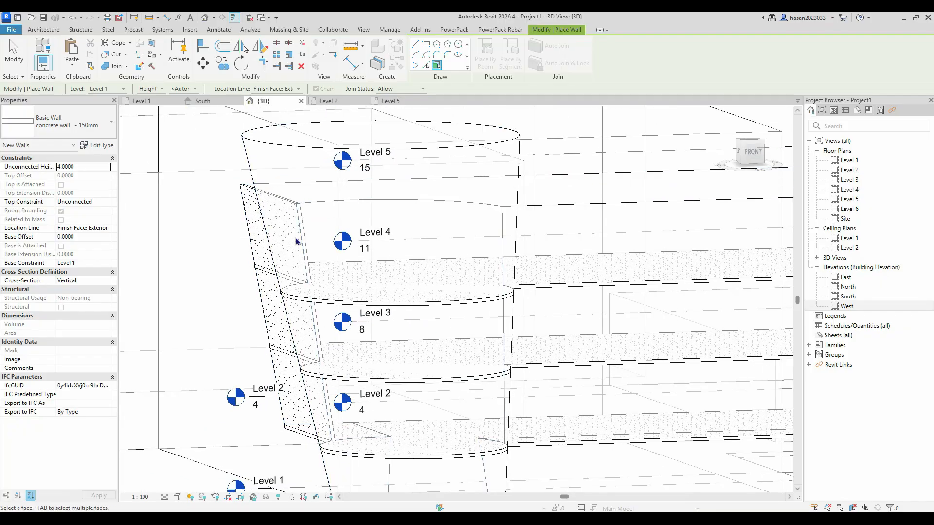
# Place concrete walls by face on the slanted block at the far end of the building and on the rooftop box.
pyautogui.scroll(-2, 319, 270)
pyautogui.moveTo(546, 340); pyautogui.dragTo(233, 280, button='middle')
pyautogui.moveTo(549, 275)
pyautogui.keyDown('shift'); pyautogui.mouseDown(button='middle')
pyautogui.moveTo(526, 294)
pyautogui.moveTo(507, 223)
pyautogui.moveTo(484, 268)
pyautogui.moveTo(495, 277)
pyautogui.moveTo(573, 269)
pyautogui.moveTo(559, 298)
pyautogui.moveTo(554, 265)
pyautogui.mouseUp(button='middle'); pyautogui.keyUp('shift')
pyautogui.scroll(5, 501, 293)
pyautogui.scroll(-5, 501, 293)
pyautogui.moveTo(490, 287)
pyautogui.keyDown('shift'); pyautogui.mouseDown(button='middle')
pyautogui.moveTo(484, 213)
pyautogui.moveTo(492, 278)
pyautogui.mouseUp(button='middle'); pyautogui.keyUp('shift')
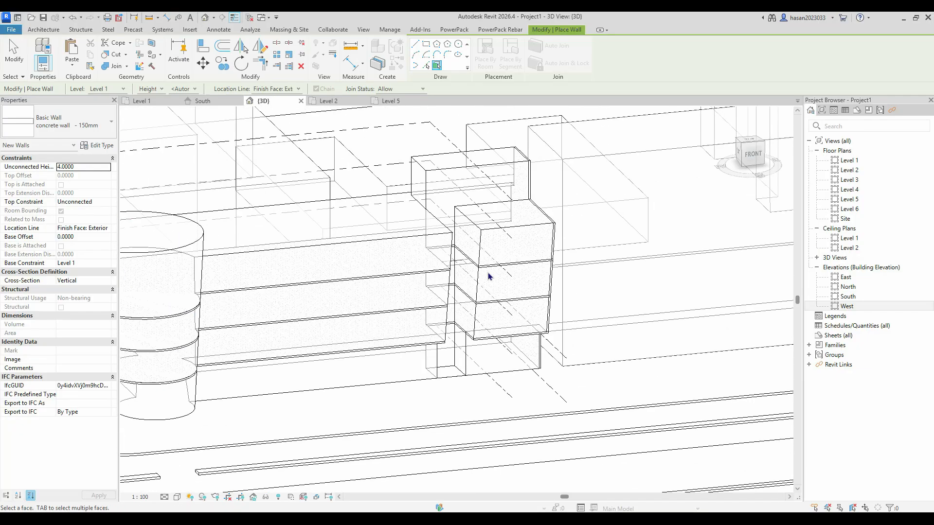
pyautogui.scroll(-1, 422, 367)
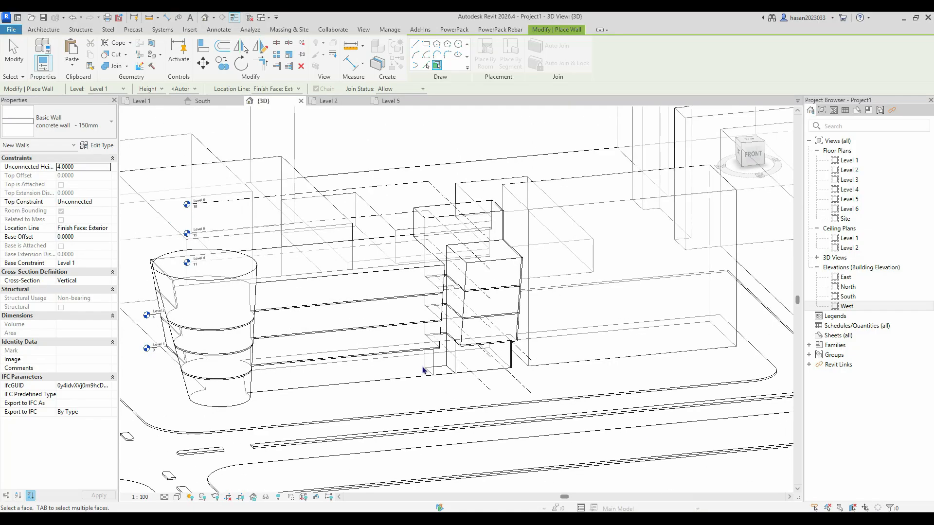
pyautogui.moveTo(457, 393); pyautogui.dragTo(590, 388, button='middle')
pyautogui.keyDown('shift'); pyautogui.moveTo(520, 388); pyautogui.dragTo(557, 359, button='middle'); pyautogui.keyUp('shift')
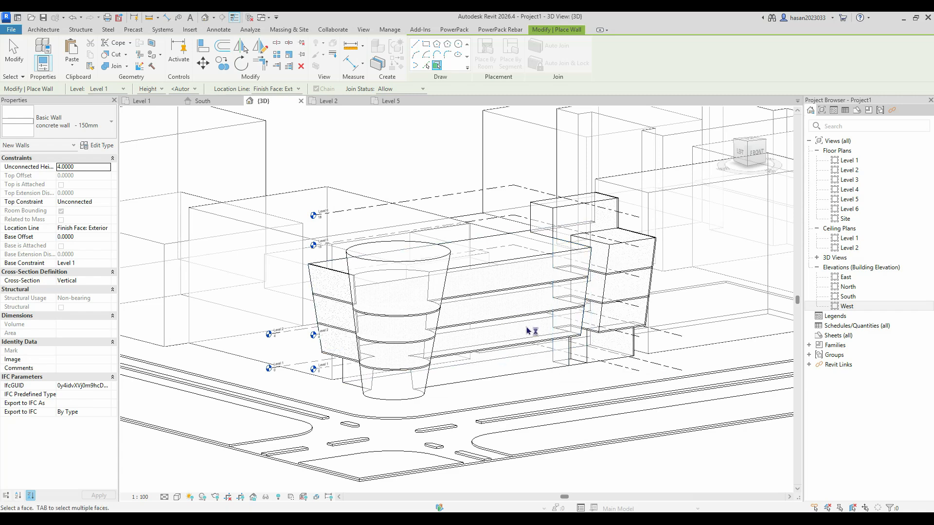
pyautogui.keyDown('shift'); pyautogui.moveTo(477, 392); pyautogui.dragTo(545, 384, button='middle'); pyautogui.keyUp('shift')
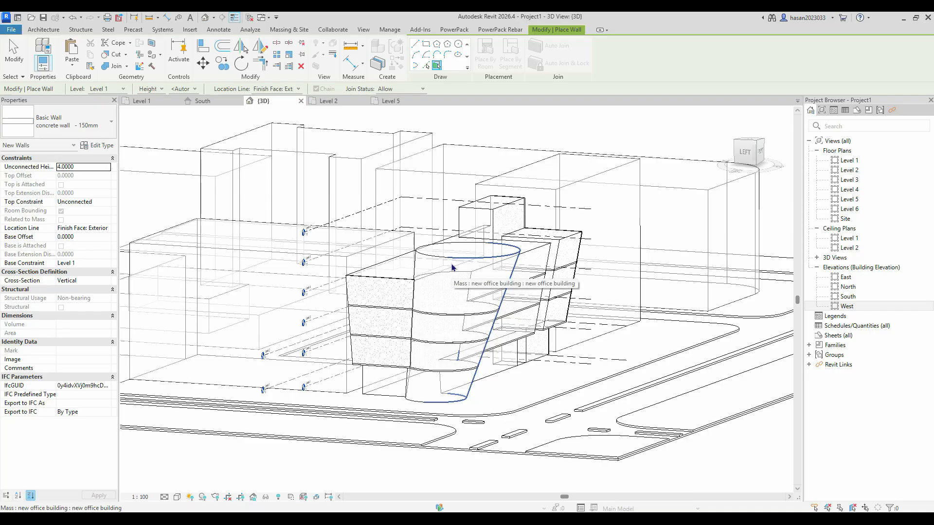
pyautogui.keyDown('shift'); pyautogui.moveTo(501, 344); pyautogui.dragTo(521, 347, button='middle'); pyautogui.keyUp('shift')
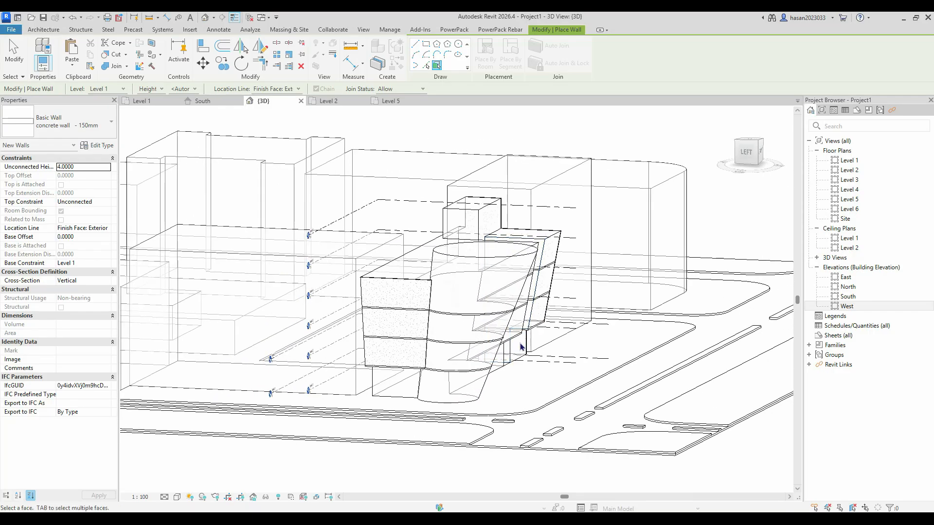
# Try to place a concrete wall by face on the curved face of the tapered cylinder.
pyautogui.click(529, 262)
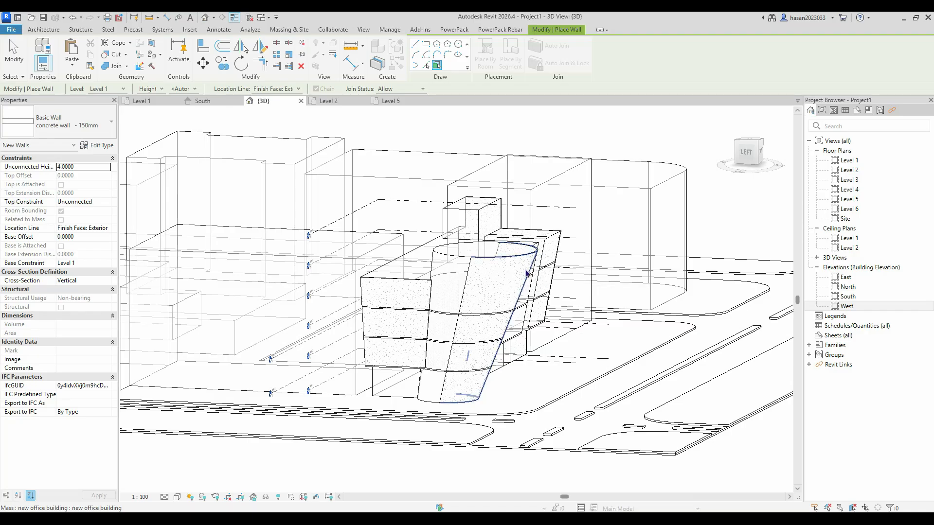
pyautogui.press('Escape')
pyautogui.press('Escape')
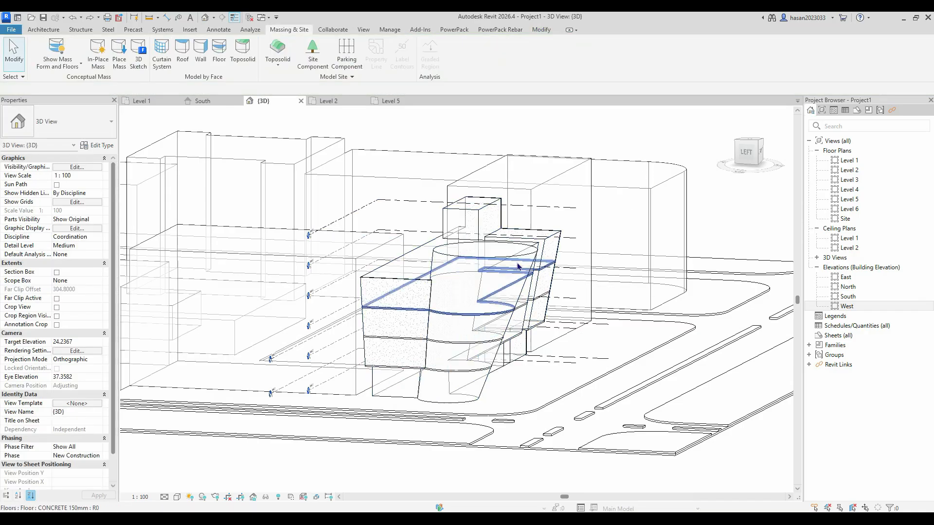
pyautogui.keyDown('shift'); pyautogui.moveTo(526, 262); pyautogui.dragTo(542, 263, button='middle'); pyautogui.keyUp('shift')
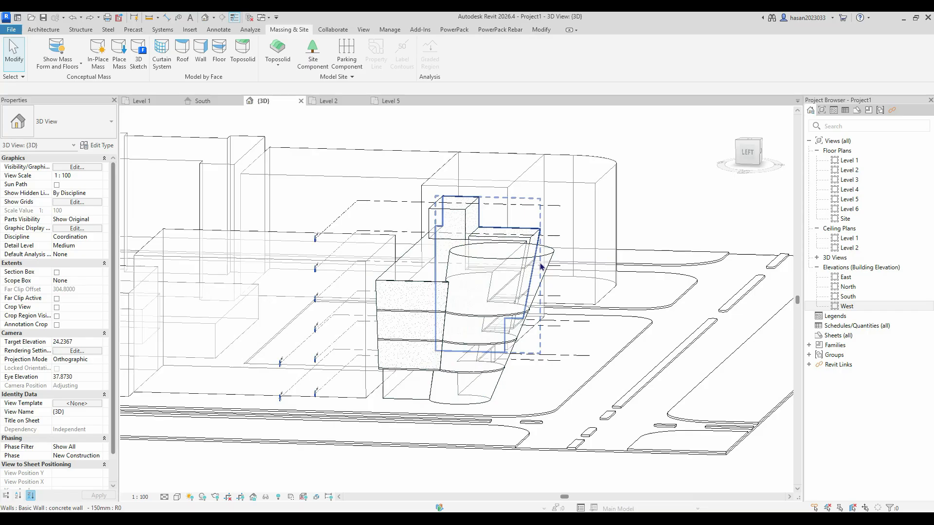
pyautogui.doubleClick(542, 263)
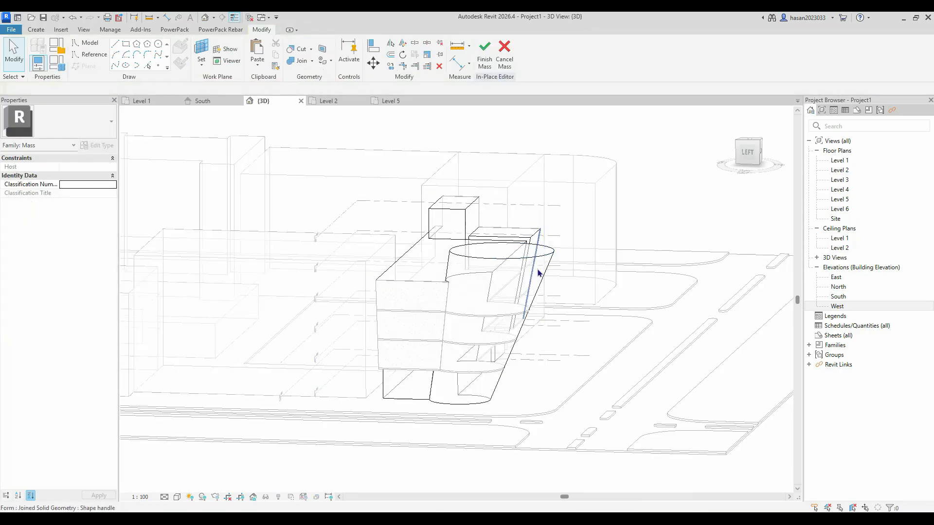
pyautogui.scroll(5, 552, 264)
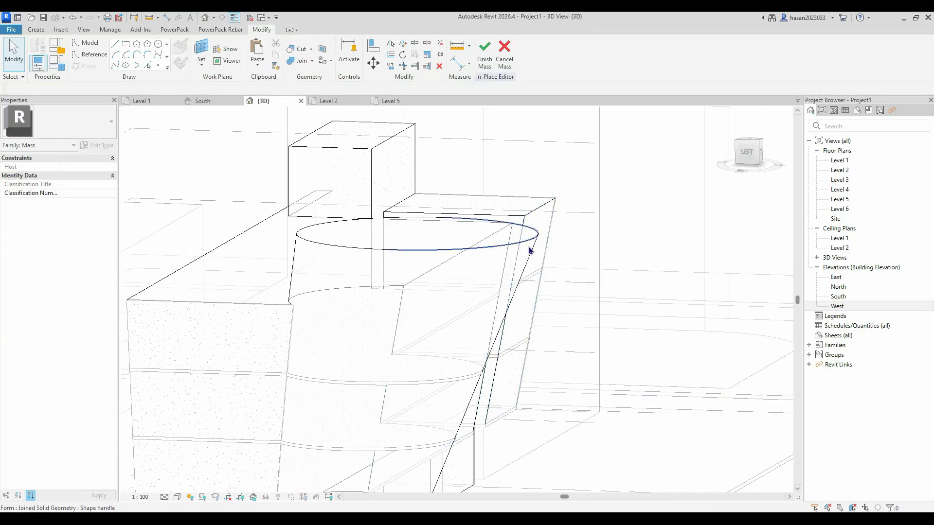
pyautogui.click(530, 247)
pyautogui.click(640, 186)
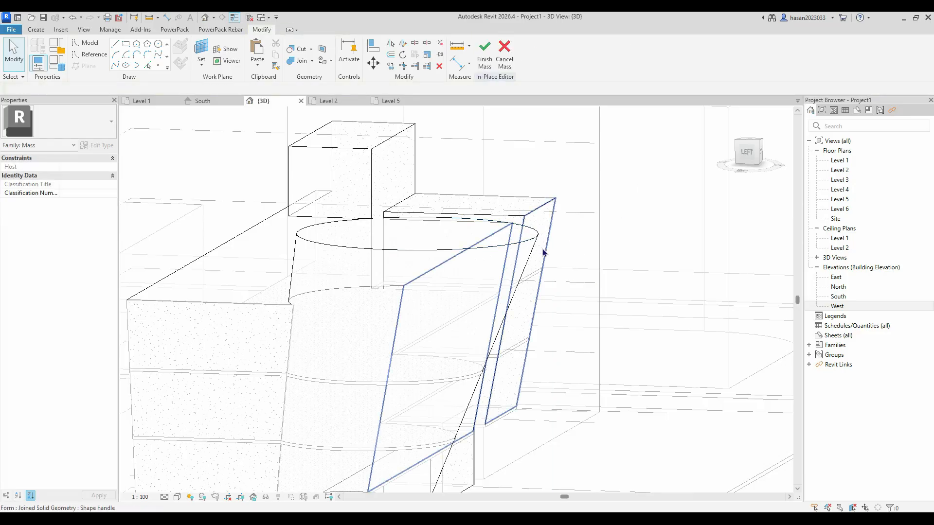
pyautogui.click(530, 249)
pyautogui.keyDown('shift'); pyautogui.moveTo(527, 254); pyautogui.dragTo(471, 294, button='middle'); pyautogui.keyUp('shift')
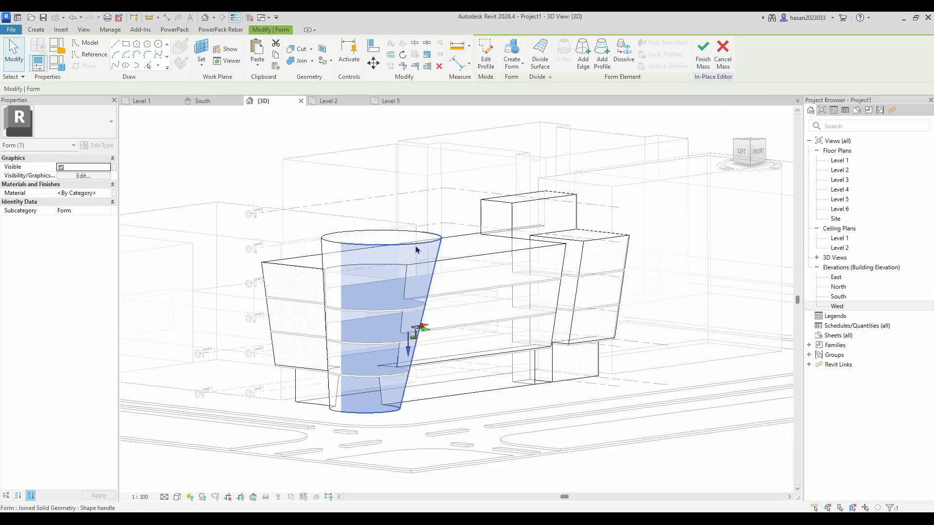
pyautogui.click(318, 151)
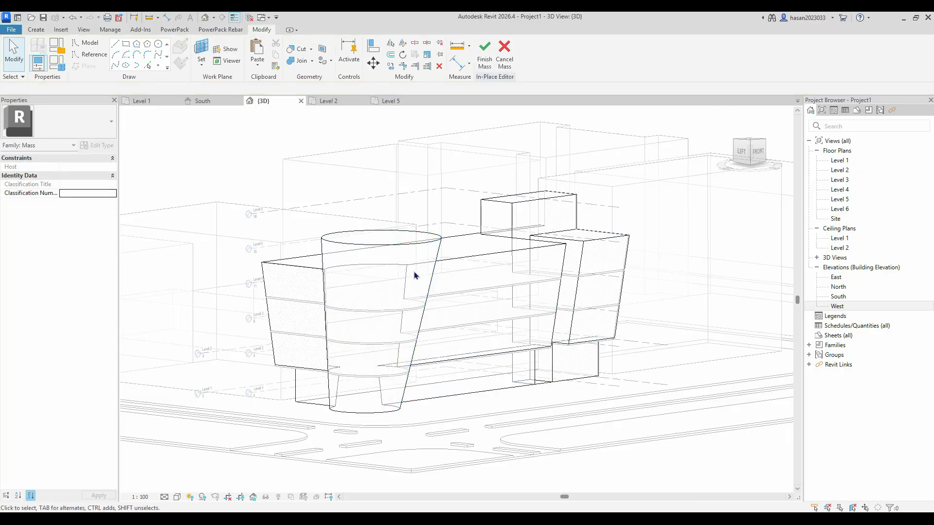
pyautogui.click(500, 62)
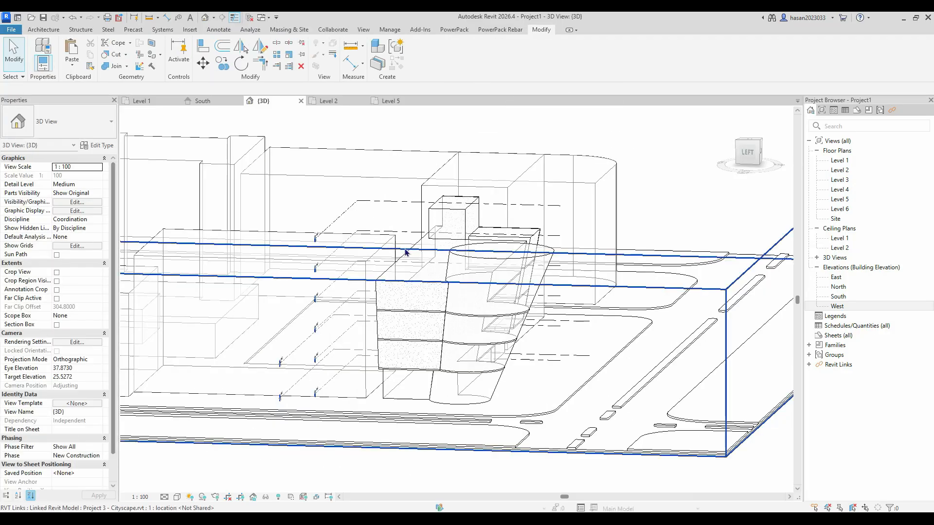
# Start a 1500 x 3000mm curtain system by face and select the curved faces of the tapered cylinder.
pyautogui.scroll(-2, 405, 253)
pyautogui.keyDown('shift'); pyautogui.moveTo(405, 252); pyautogui.dragTo(506, 167, button='middle'); pyautogui.keyUp('shift')
pyautogui.click(289, 30)
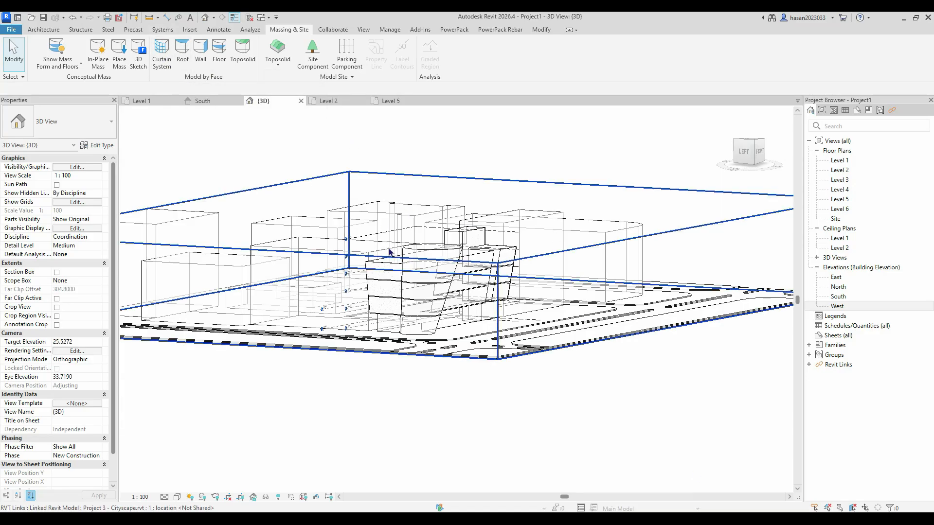
pyautogui.keyDown('shift'); pyautogui.moveTo(501, 329); pyautogui.dragTo(492, 313, button='middle'); pyautogui.keyUp('shift')
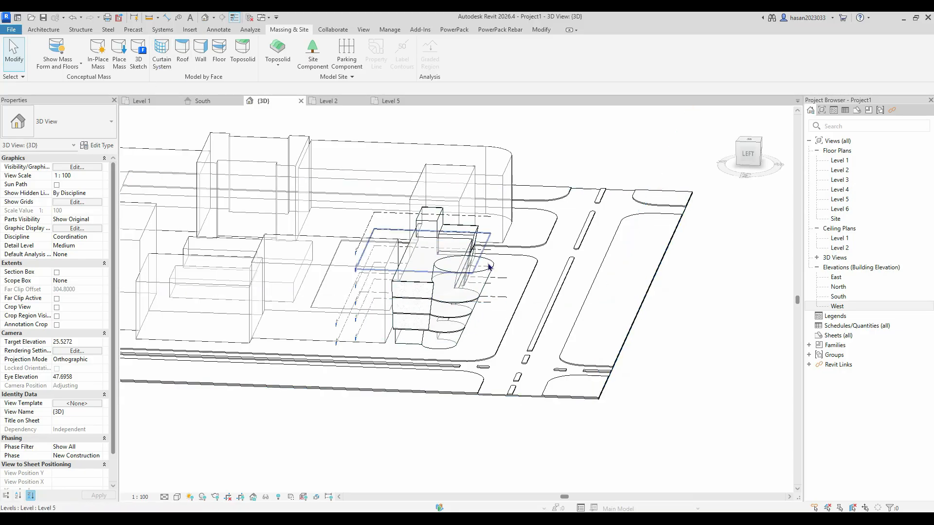
pyautogui.click(162, 52)
pyautogui.scroll(4, 479, 257)
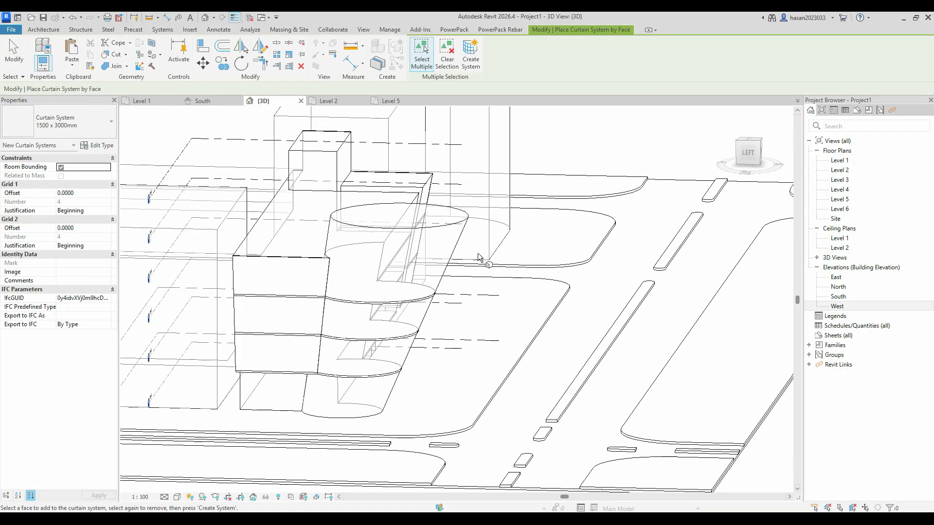
pyautogui.click(465, 226)
pyautogui.keyDown('shift'); pyautogui.moveTo(426, 345); pyautogui.dragTo(470, 333, button='middle'); pyautogui.keyUp('shift')
pyautogui.click(477, 219)
pyautogui.keyDown('shift'); pyautogui.moveTo(477, 219); pyautogui.dragTo(316, 309, button='middle'); pyautogui.keyUp('shift')
pyautogui.scroll(3, 389, 346)
pyautogui.keyDown('shift'); pyautogui.moveTo(380, 344); pyautogui.dragTo(479, 262, button='middle'); pyautogui.keyUp('shift')
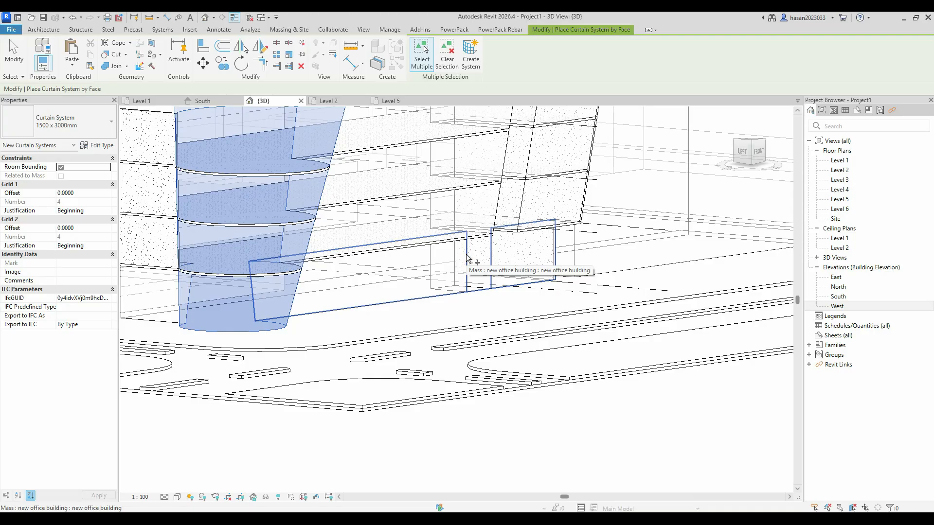
# Add the ground-floor front faces and both side faces of the recess to the selection, and create the curtain system.
pyautogui.click(467, 257)
pyautogui.keyDown('shift'); pyautogui.moveTo(472, 280); pyautogui.dragTo(480, 358, button='middle'); pyautogui.keyUp('shift')
pyautogui.scroll(4, 464, 138)
pyautogui.keyDown('shift'); pyautogui.moveTo(443, 190); pyautogui.dragTo(553, 225, button='middle'); pyautogui.keyUp('shift')
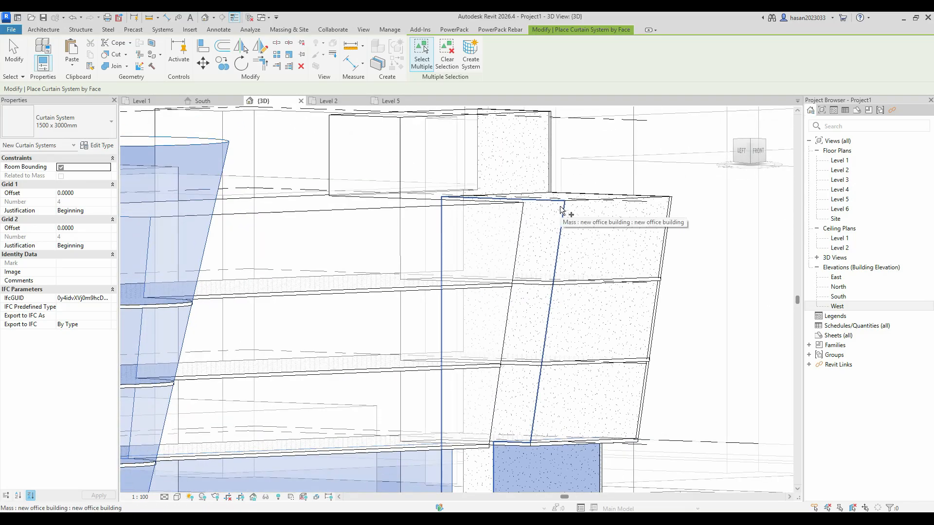
pyautogui.click(563, 209)
pyautogui.keyDown('shift'); pyautogui.moveTo(523, 339); pyautogui.dragTo(662, 295, button='middle'); pyautogui.keyUp('shift')
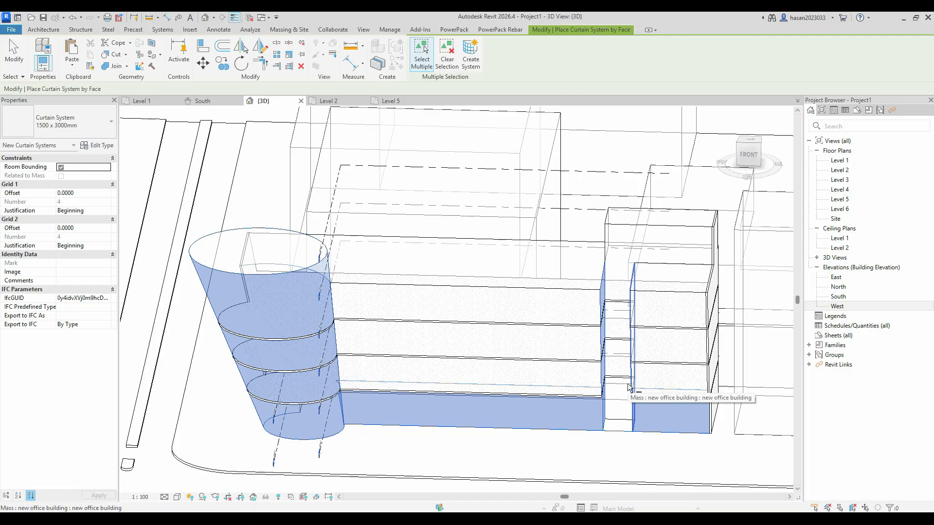
pyautogui.scroll(-2, 504, 258)
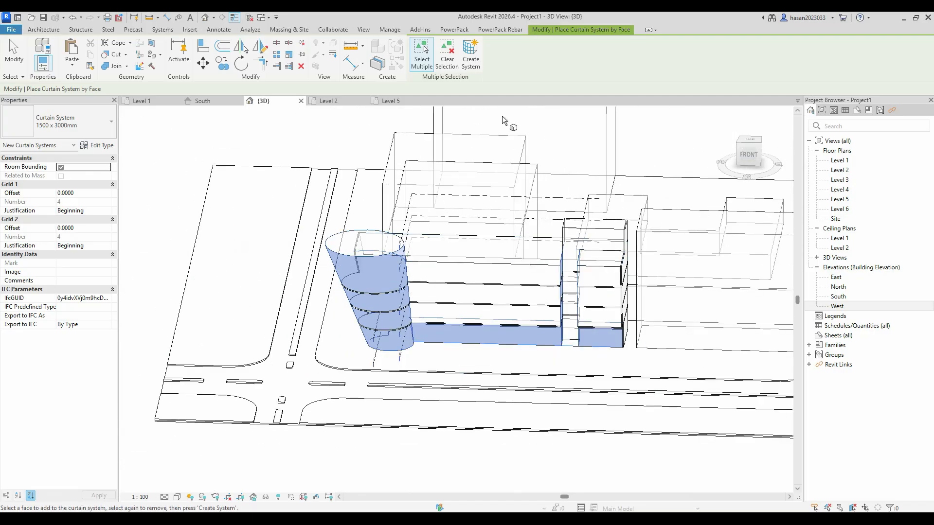
pyautogui.click(475, 59)
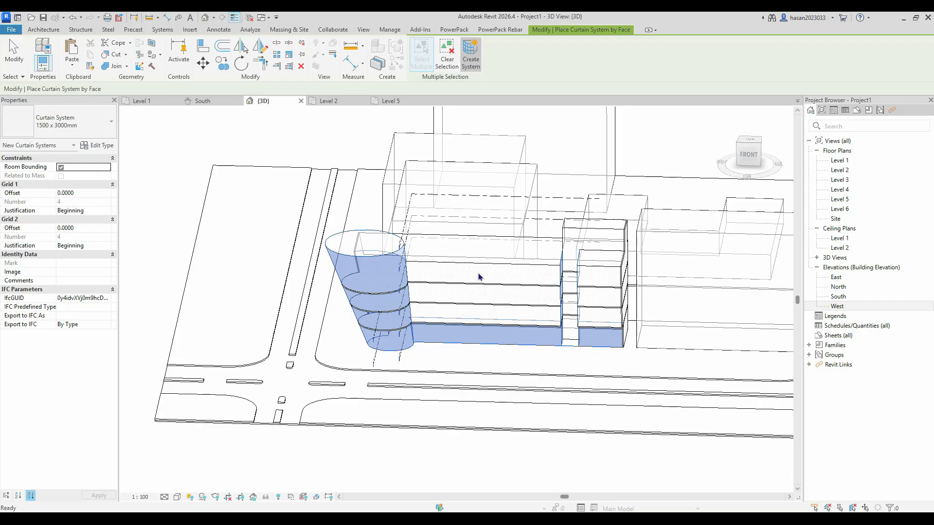
# Examine the curtain system on the tapered cylinder, ground floor and recess from several sides in the 3D view.
pyautogui.keyDown('shift'); pyautogui.moveTo(480, 278); pyautogui.dragTo(590, 337, button='middle'); pyautogui.keyUp('shift')
pyautogui.scroll(-3, 351, 291)
pyautogui.scroll(3, 397, 299)
pyautogui.keyDown('shift'); pyautogui.moveTo(476, 302); pyautogui.dragTo(462, 273, button='middle'); pyautogui.keyUp('shift')
pyautogui.press('Escape')
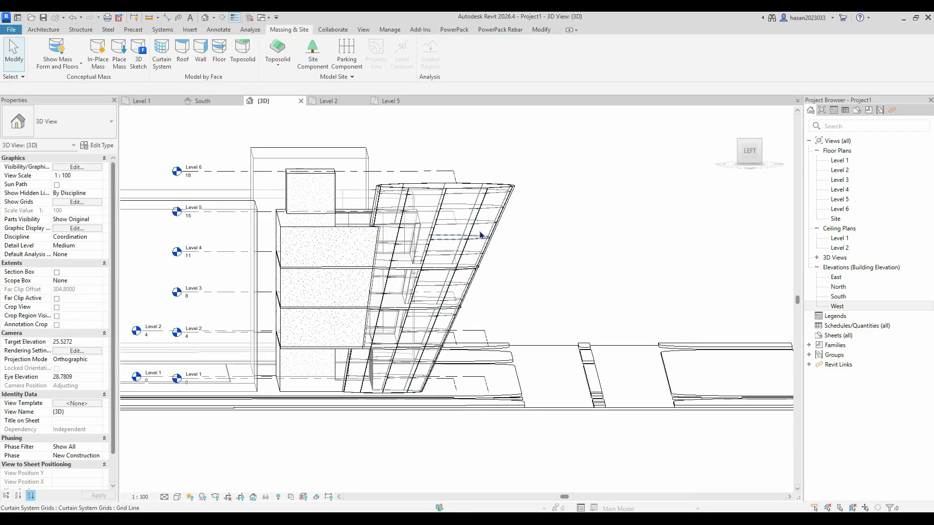
pyautogui.keyDown('shift'); pyautogui.moveTo(515, 241); pyautogui.dragTo(317, 191, button='middle'); pyautogui.keyUp('shift')
pyautogui.scroll(3, 393, 209)
pyautogui.scroll(-2, 408, 217)
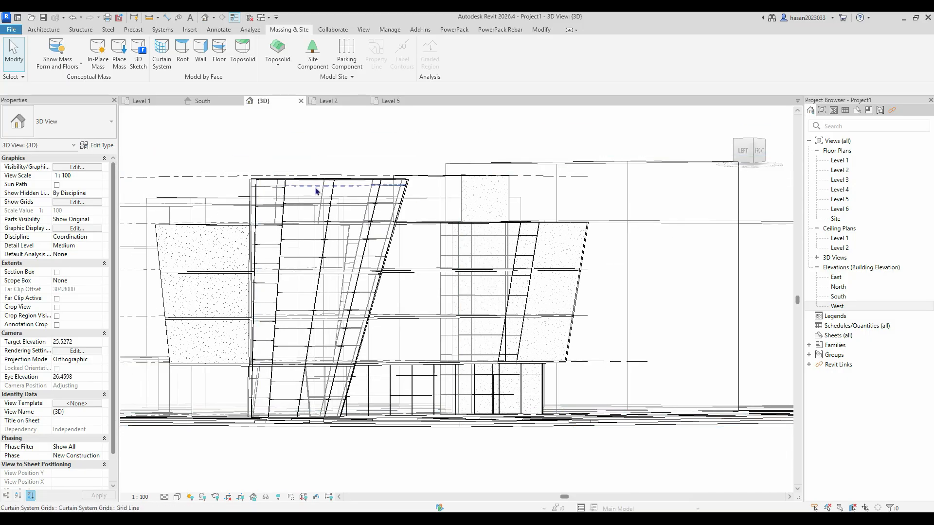
# Inspect the type properties of the 1500 x 3000mm curtain system on the tapered cylinder, leaving them unchanged.
pyautogui.scroll(3, 317, 190)
pyautogui.scroll(-2, 466, 245)
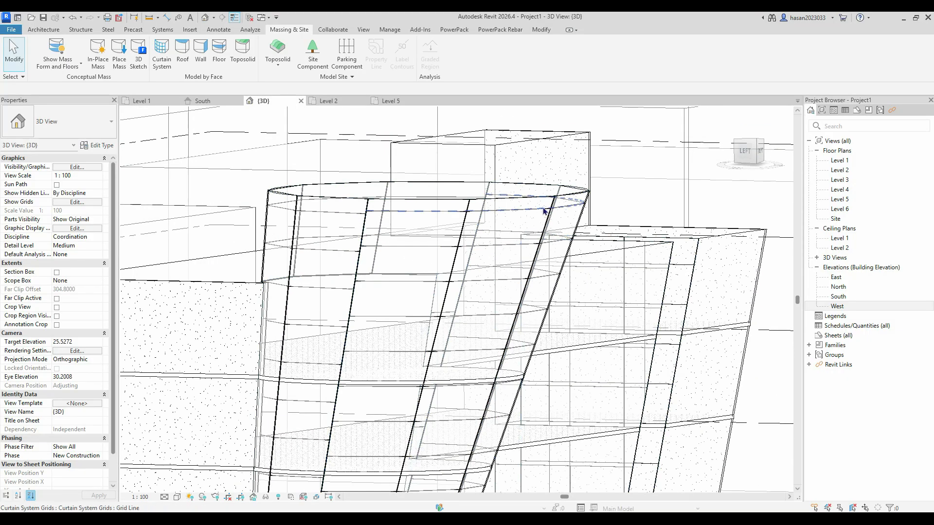
pyautogui.click(466, 245)
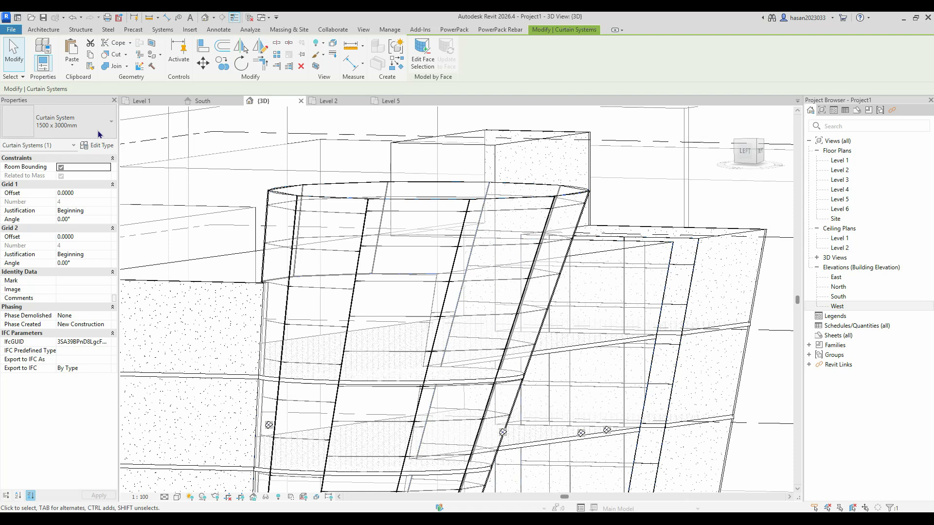
pyautogui.click(98, 145)
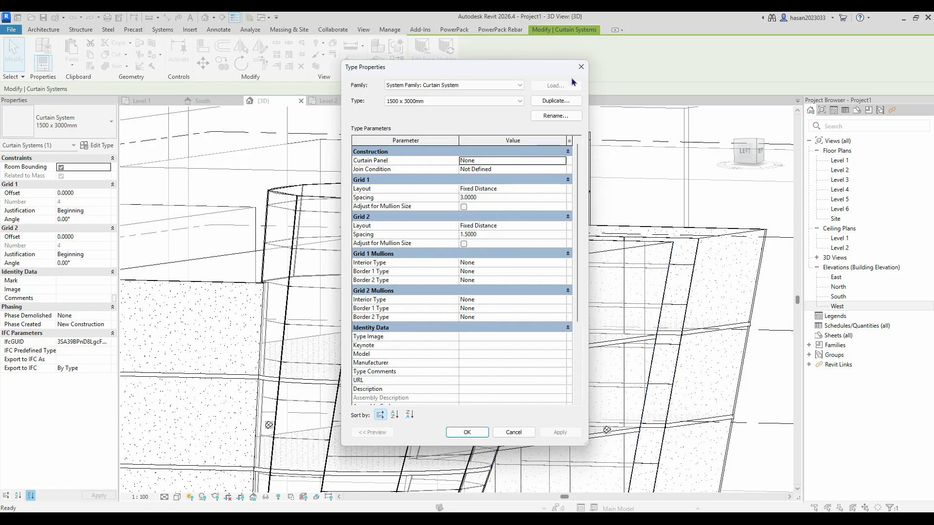
pyautogui.click(583, 71)
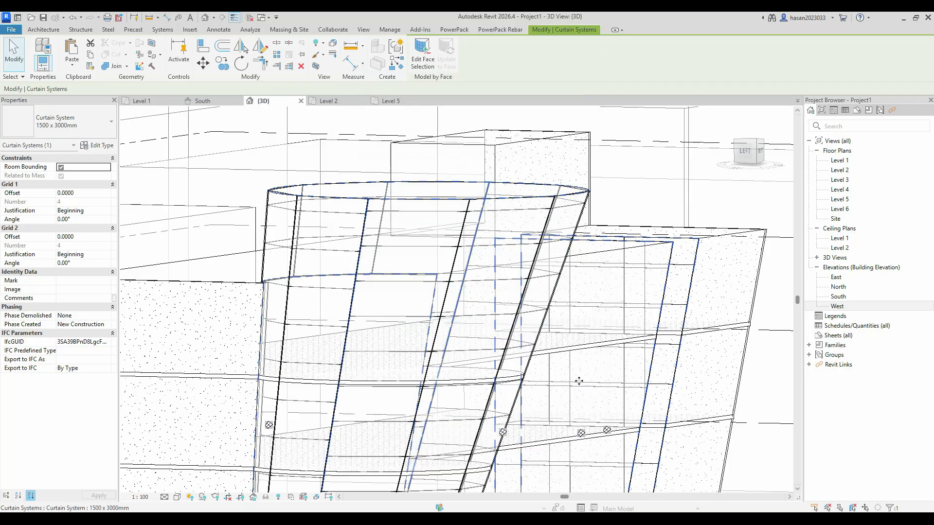
pyautogui.scroll(-3, 560, 370)
pyautogui.press('Escape')
pyautogui.keyDown('shift'); pyautogui.moveTo(562, 360); pyautogui.dragTo(517, 428, button='middle'); pyautogui.keyUp('shift')
pyautogui.scroll(-3, 469, 396)
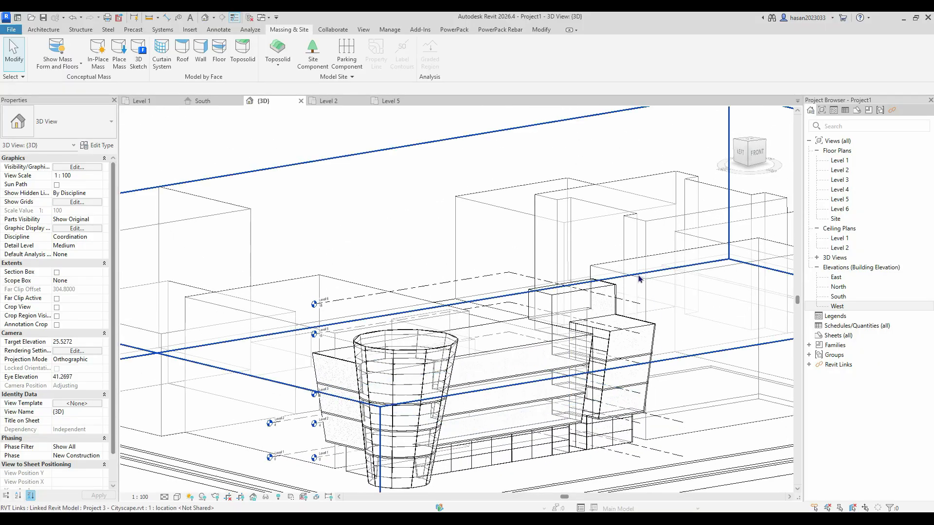
# Create a 1500 x 3000mm curtain system by face on the front face of the tall block behind the recess.
pyautogui.click(162, 53)
pyautogui.scroll(3, 605, 303)
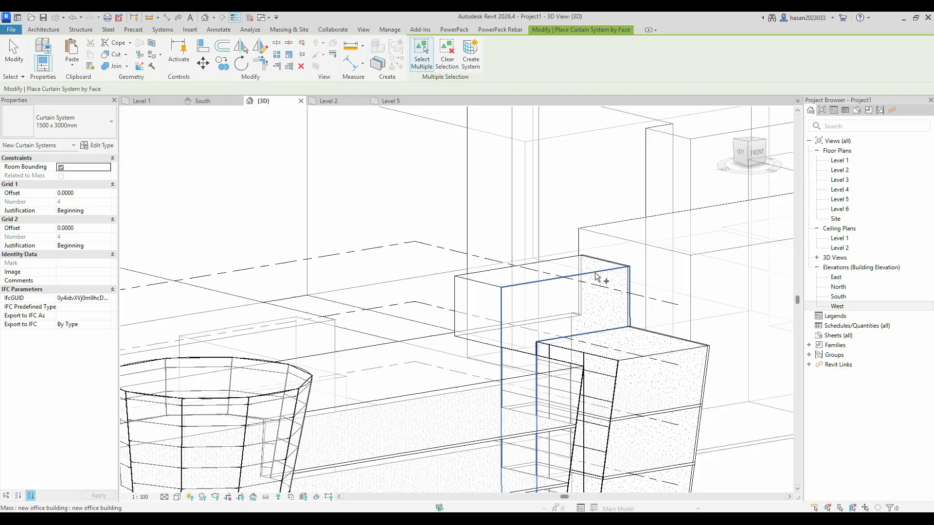
pyautogui.click(617, 287)
pyautogui.scroll(-2, 640, 359)
pyautogui.keyDown('shift'); pyautogui.moveTo(641, 359); pyautogui.dragTo(563, 377, button='middle'); pyautogui.keyUp('shift')
pyautogui.click(470, 54)
pyautogui.keyDown('shift'); pyautogui.moveTo(644, 236); pyautogui.dragTo(585, 261, button='middle'); pyautogui.keyUp('shift')
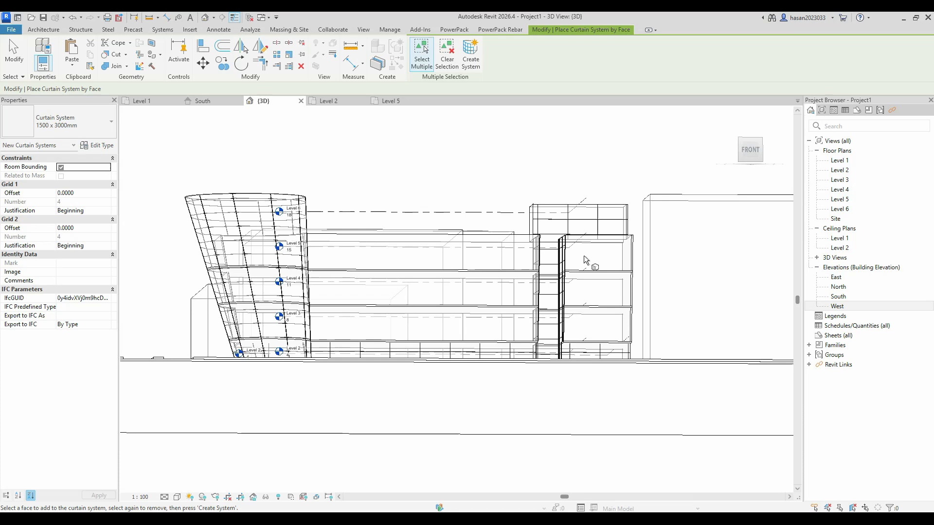
pyautogui.press('Escape')
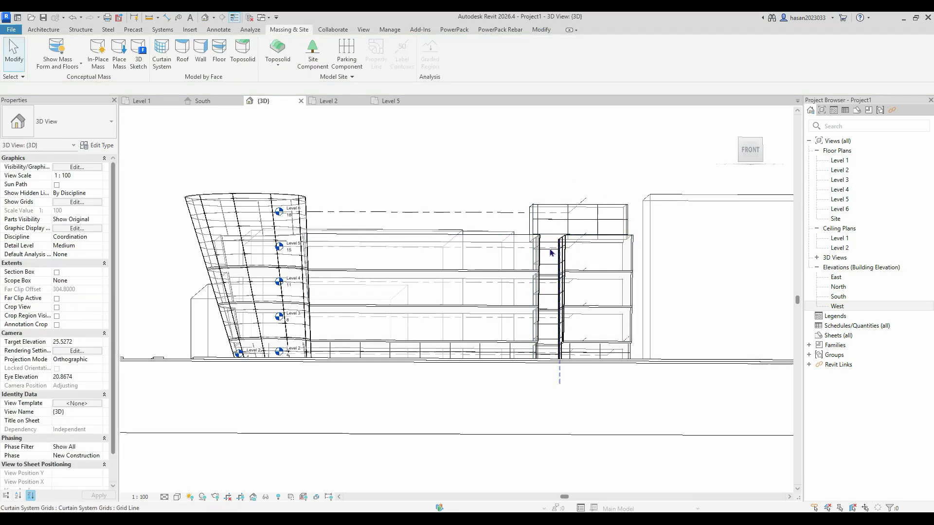
# Place 50 x 150mm rectangular mullions on all grid lines of the tapered cylinder's curtain system.
pyautogui.keyDown('shift'); pyautogui.moveTo(484, 299); pyautogui.dragTo(327, 252, button='middle'); pyautogui.keyUp('shift')
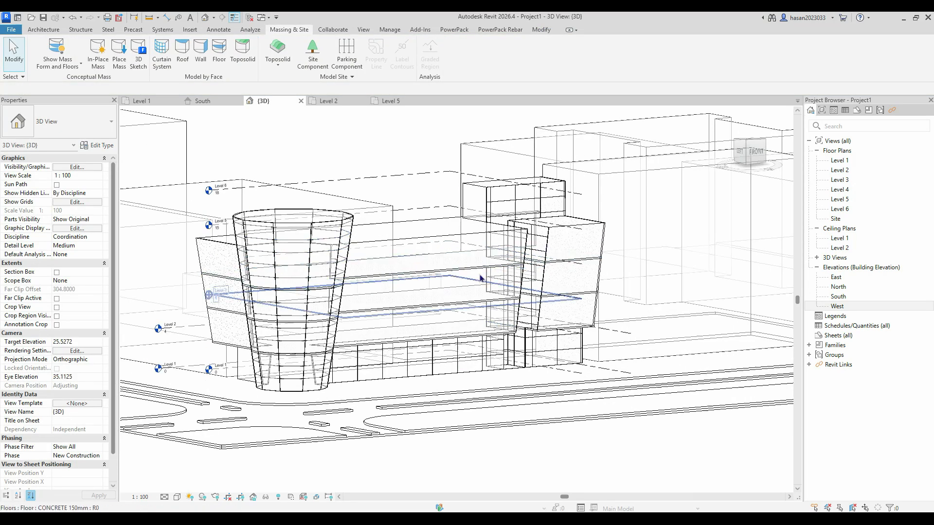
pyautogui.scroll(5, 313, 317)
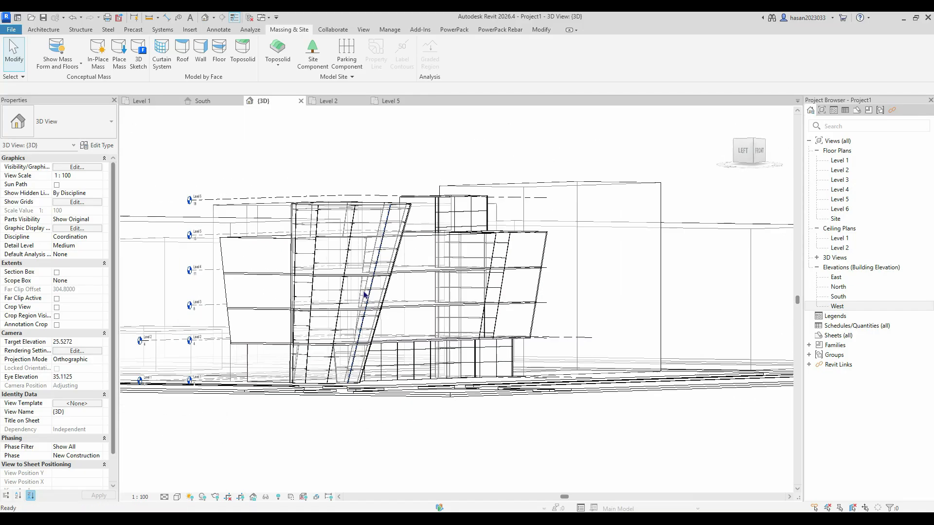
pyautogui.keyDown('shift'); pyautogui.moveTo(312, 338); pyautogui.dragTo(353, 332, button='middle'); pyautogui.keyUp('shift')
pyautogui.scroll(-5, 353, 332)
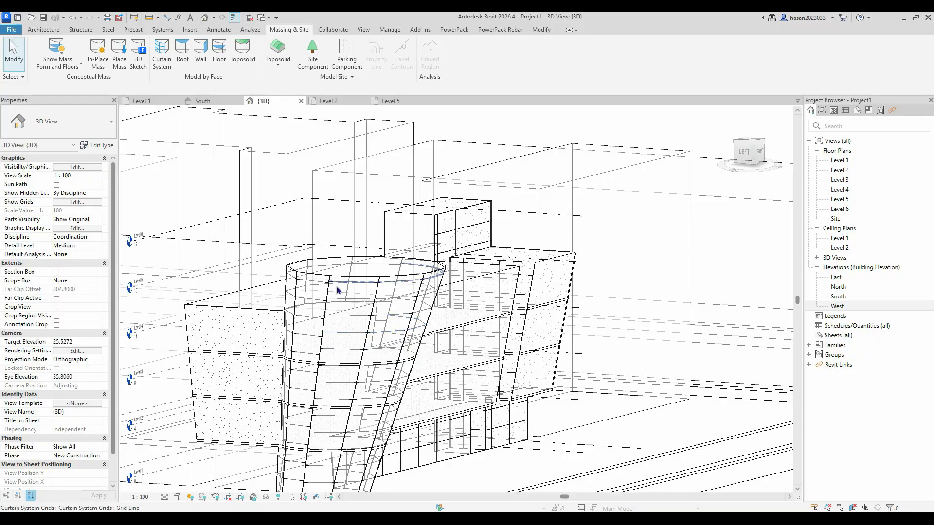
pyautogui.scroll(-4, 389, 283)
pyautogui.click(43, 29)
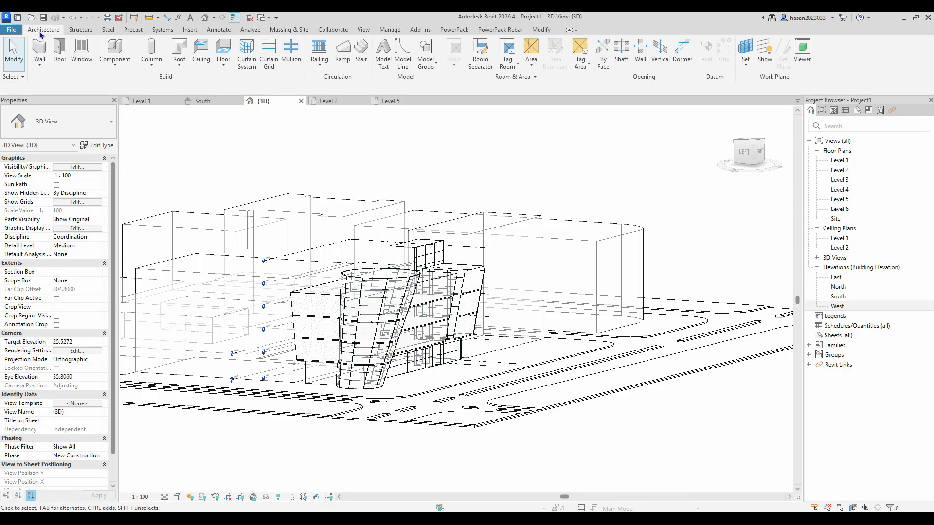
pyautogui.click(294, 52)
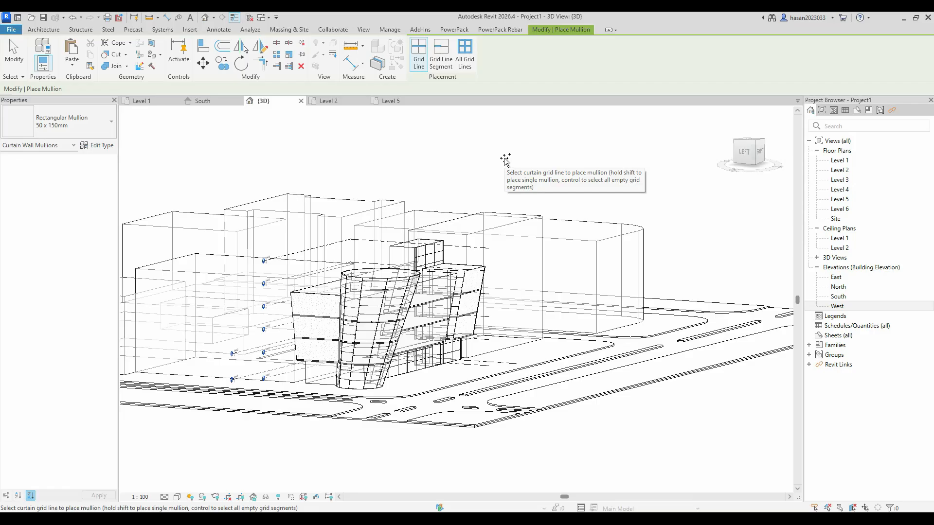
pyautogui.click(467, 67)
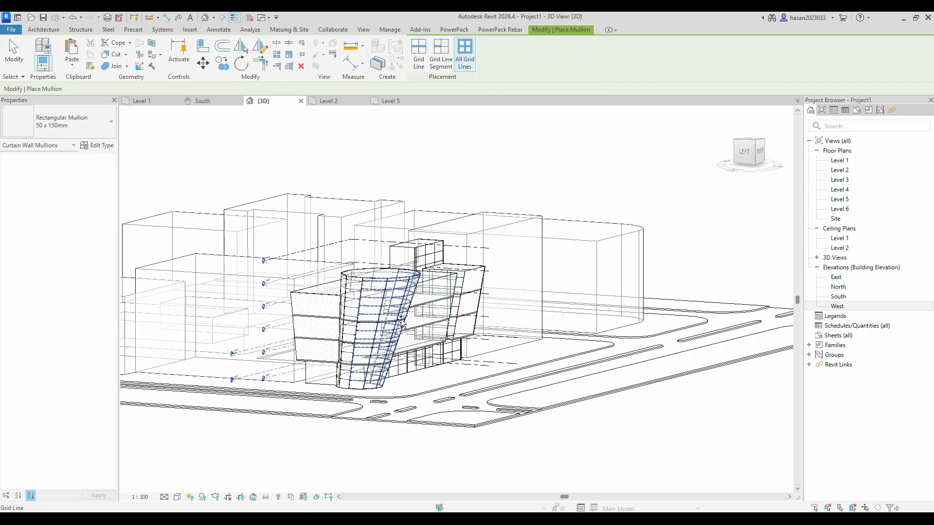
pyautogui.click(351, 293)
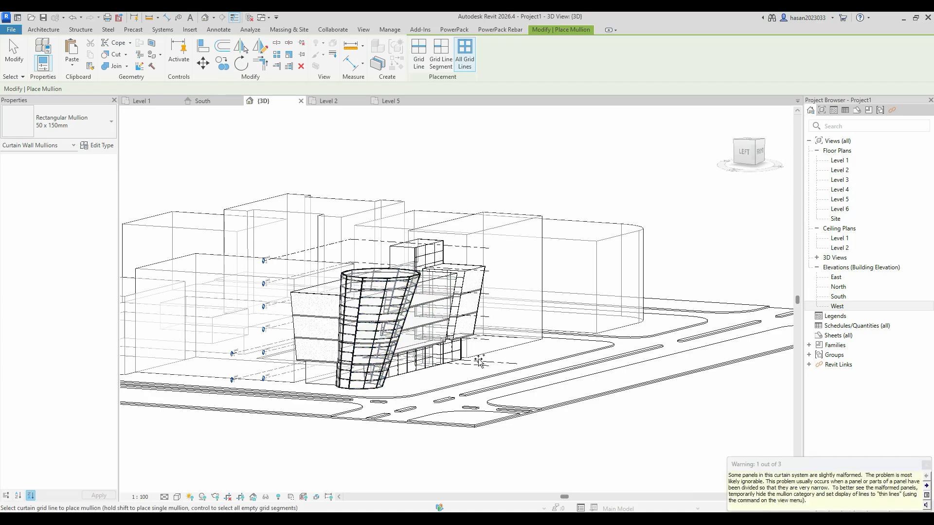
# Add the 50 x 150mm mullions to all remaining grid lines on the ground floor, recess sides and tall block.
pyautogui.keyDown('shift'); pyautogui.moveTo(481, 361); pyautogui.dragTo(419, 381, button='middle'); pyautogui.keyUp('shift')
pyautogui.scroll(4, 419, 375)
pyautogui.click(403, 358)
pyautogui.keyDown('shift'); pyautogui.moveTo(511, 375); pyautogui.dragTo(588, 399, button='middle'); pyautogui.keyUp('shift')
pyautogui.keyDown('shift'); pyautogui.moveTo(557, 225); pyautogui.dragTo(542, 246, button='middle'); pyautogui.keyUp('shift')
pyautogui.click(619, 219)
pyautogui.keyDown('shift'); pyautogui.moveTo(619, 219); pyautogui.dragTo(562, 265, button='middle'); pyautogui.keyUp('shift')
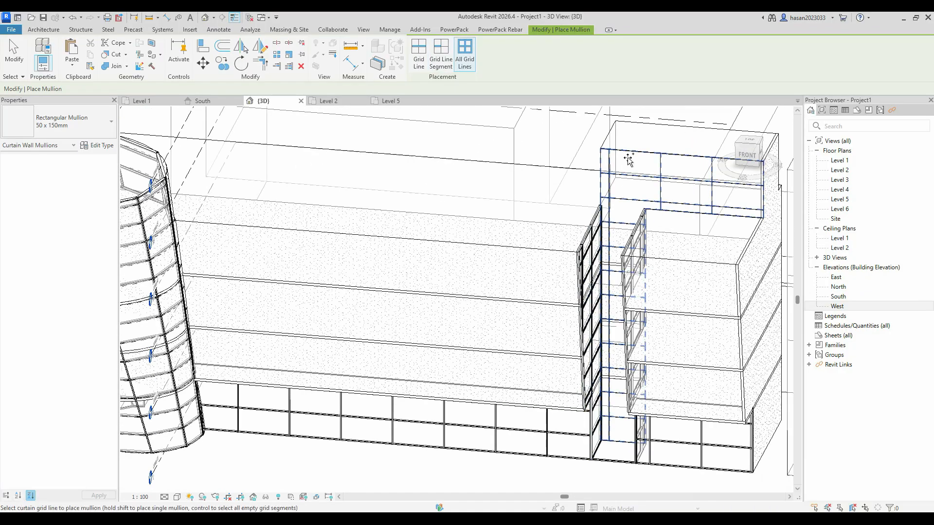
pyautogui.scroll(-4, 629, 158)
pyautogui.press('Escape')
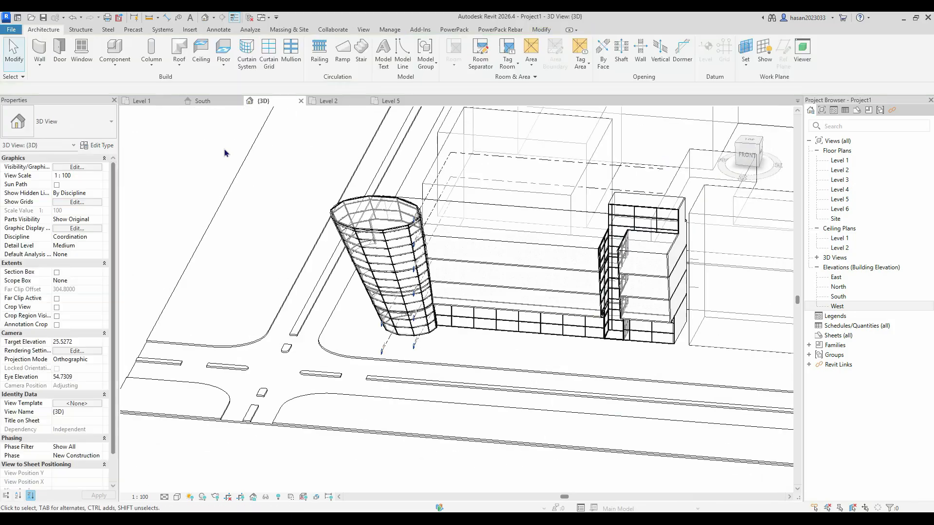
# Examine the mullions on the cylinder, ground floor, recess and tall block from several sides in the 3D view.
pyautogui.keyDown('shift'); pyautogui.moveTo(498, 296); pyautogui.dragTo(642, 251, button='middle'); pyautogui.keyUp('shift')
pyautogui.scroll(4, 608, 283)
pyautogui.keyDown('shift'); pyautogui.moveTo(609, 283); pyautogui.dragTo(573, 350, button='middle'); pyautogui.keyUp('shift')
pyautogui.scroll(4, 427, 371)
pyautogui.scroll(-2, 471, 391)
pyautogui.scroll(-2, 471, 390)
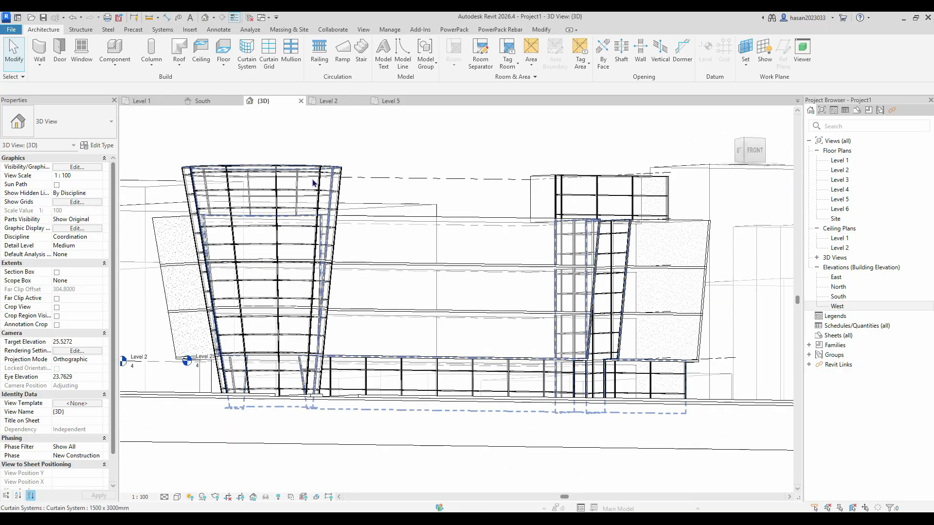
pyautogui.scroll(3, 320, 253)
pyautogui.keyDown('shift'); pyautogui.moveTo(309, 286); pyautogui.dragTo(475, 287, button='middle'); pyautogui.keyUp('shift')
pyautogui.scroll(-3, 425, 329)
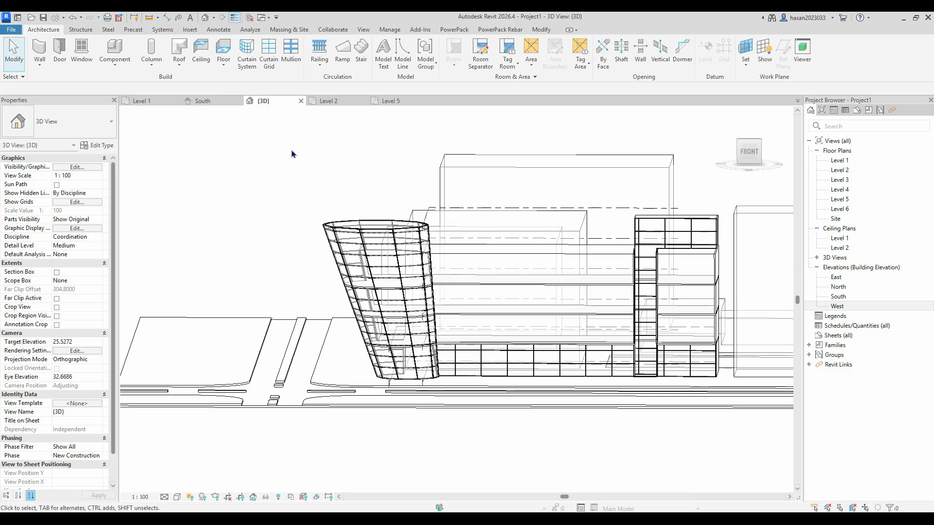
pyautogui.keyDown('shift'); pyautogui.moveTo(312, 199); pyautogui.dragTo(399, 195, button='middle'); pyautogui.keyUp('shift')
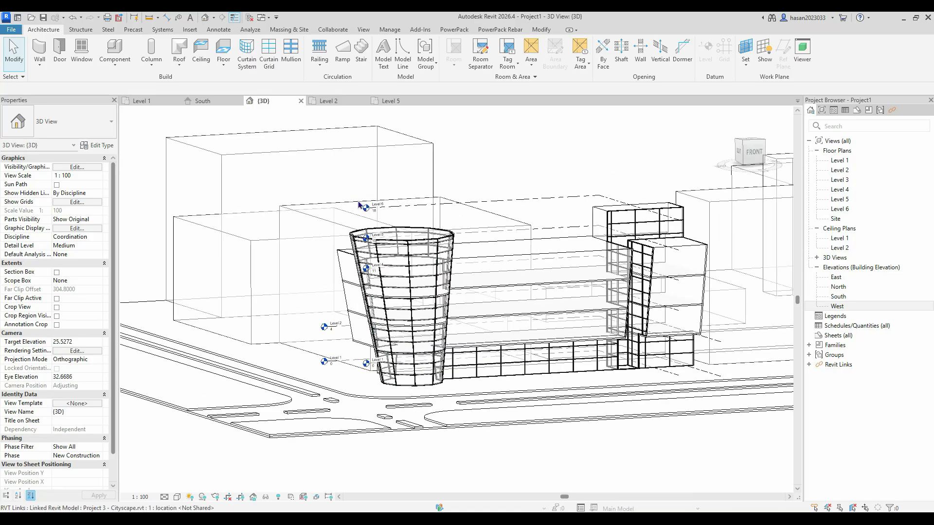
pyautogui.click(286, 33)
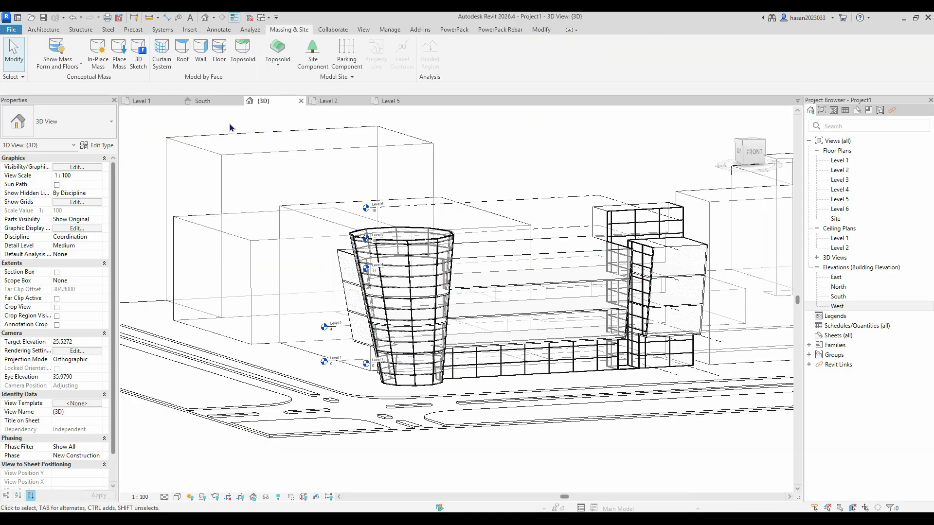
pyautogui.click(183, 48)
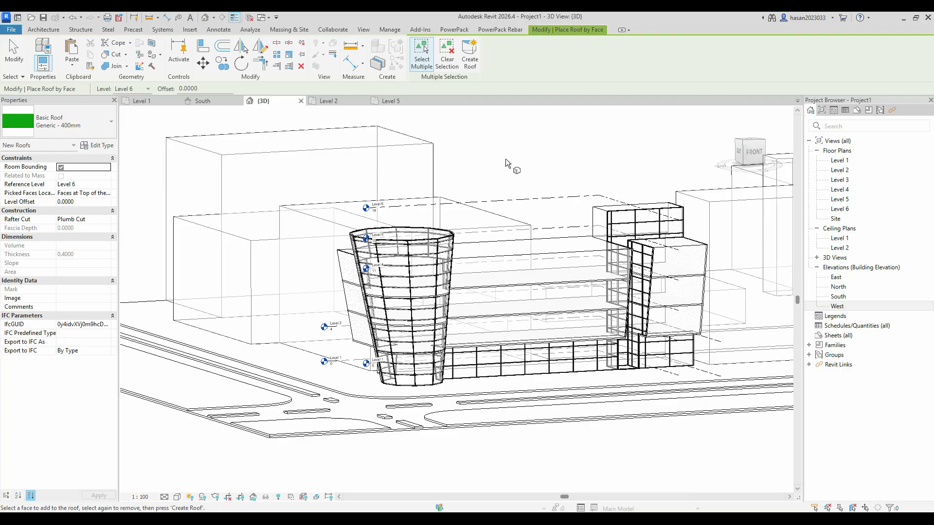
pyautogui.keyDown('shift'); pyautogui.moveTo(487, 193); pyautogui.dragTo(504, 217, button='middle'); pyautogui.keyUp('shift')
pyautogui.press('Escape')
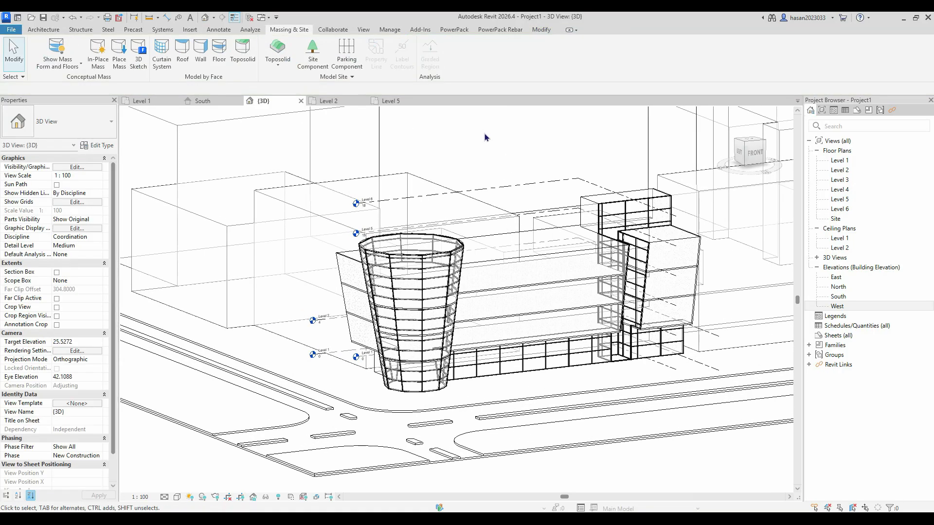
# Set the office building mass to have mass floors at Level 2, Level 3, Level 4 and Level 6.
pyautogui.click(495, 266)
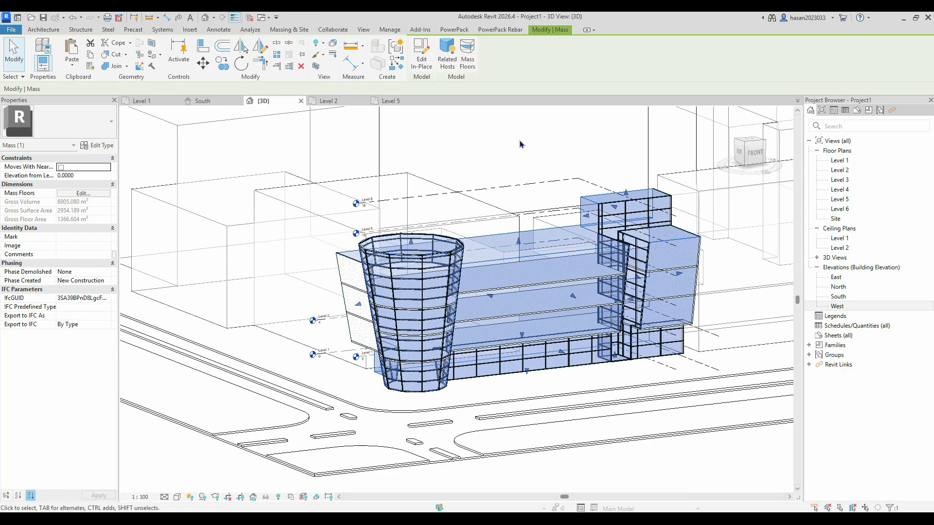
pyautogui.click(468, 62)
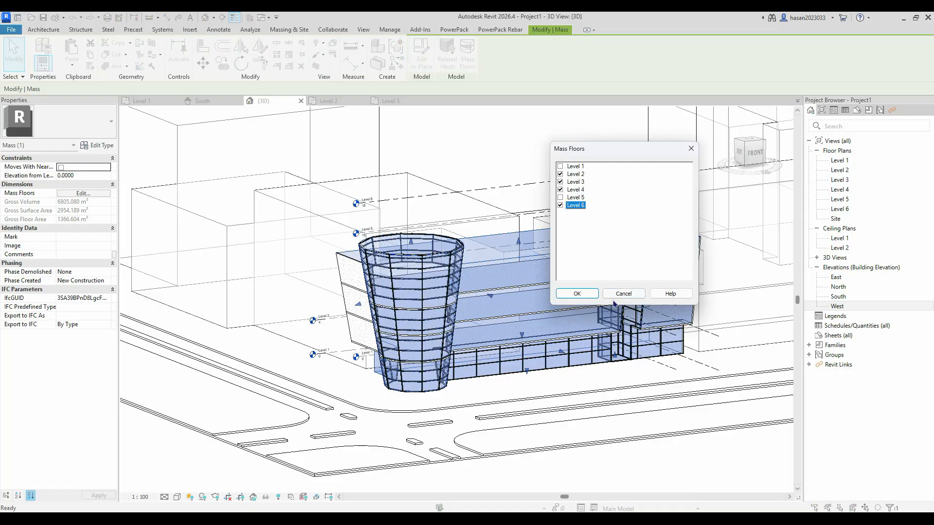
pyautogui.click(577, 294)
pyautogui.keyDown('shift'); pyautogui.moveTo(573, 295); pyautogui.dragTo(447, 265, button='middle'); pyautogui.keyUp('shift')
pyautogui.press('Escape')
pyautogui.keyDown('shift'); pyautogui.moveTo(560, 229); pyautogui.dragTo(525, 238, button='middle'); pyautogui.keyUp('shift')
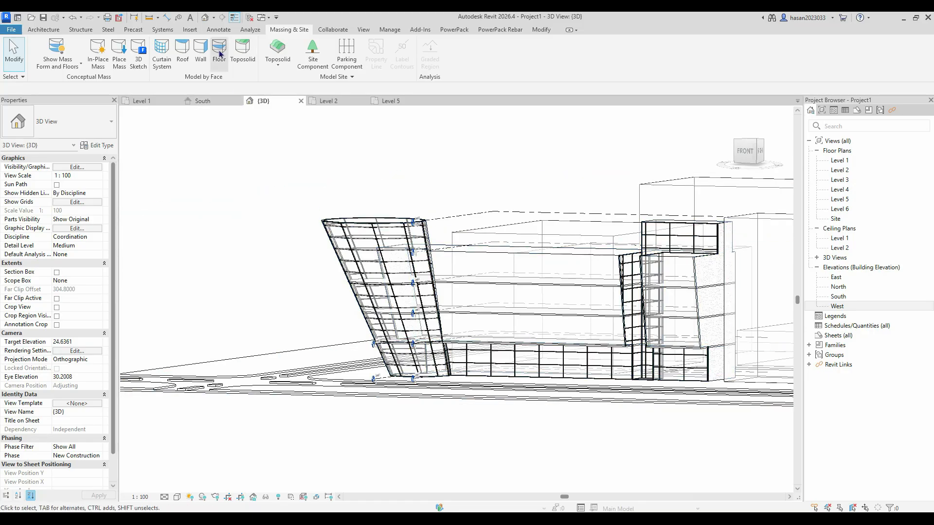
# Try a Generic - 400mm roof by face on the tapered cylinder's top face, and undo it.
pyautogui.click(183, 53)
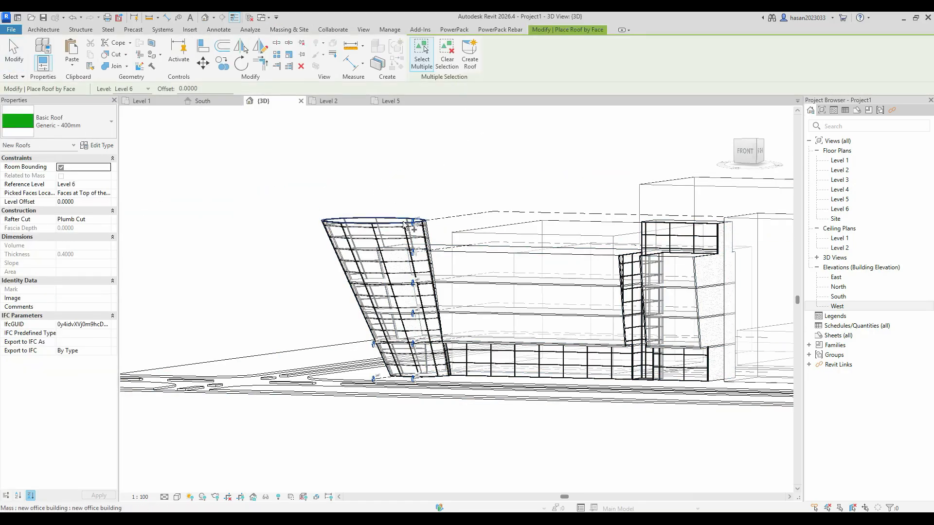
pyautogui.moveTo(373, 225); pyautogui.dragTo(384, 235, button='middle')
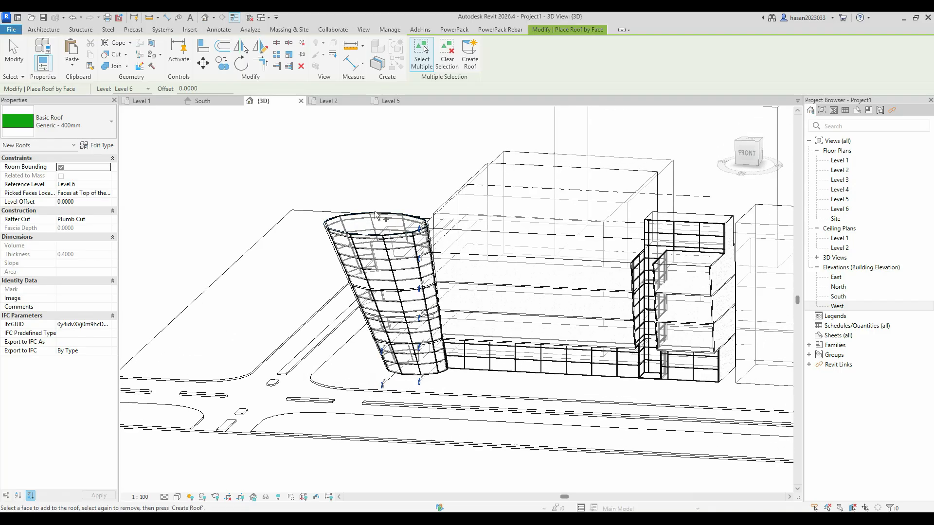
pyautogui.click(384, 235)
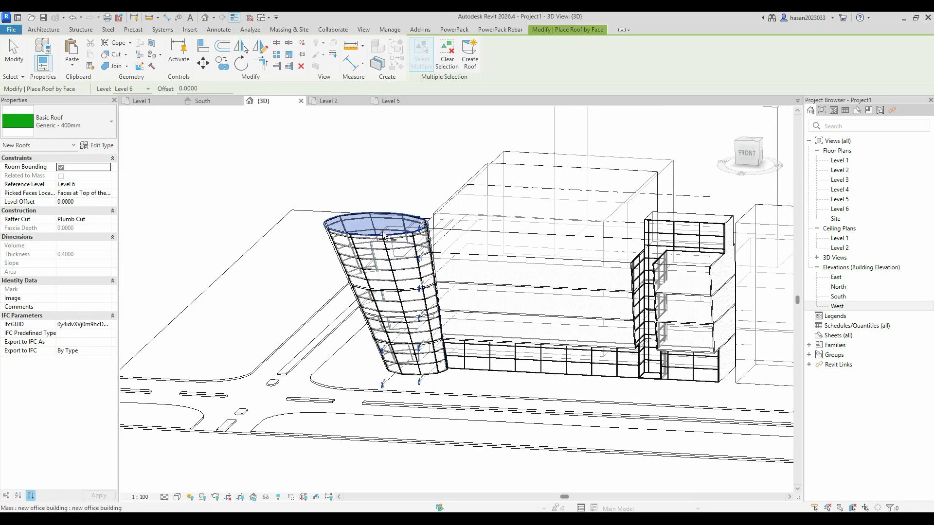
pyautogui.click(467, 57)
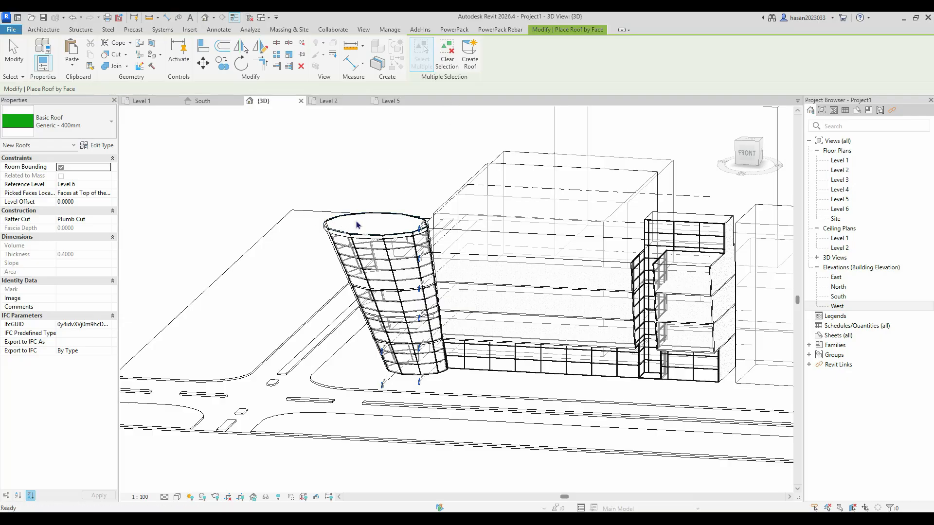
pyautogui.press('Escape')
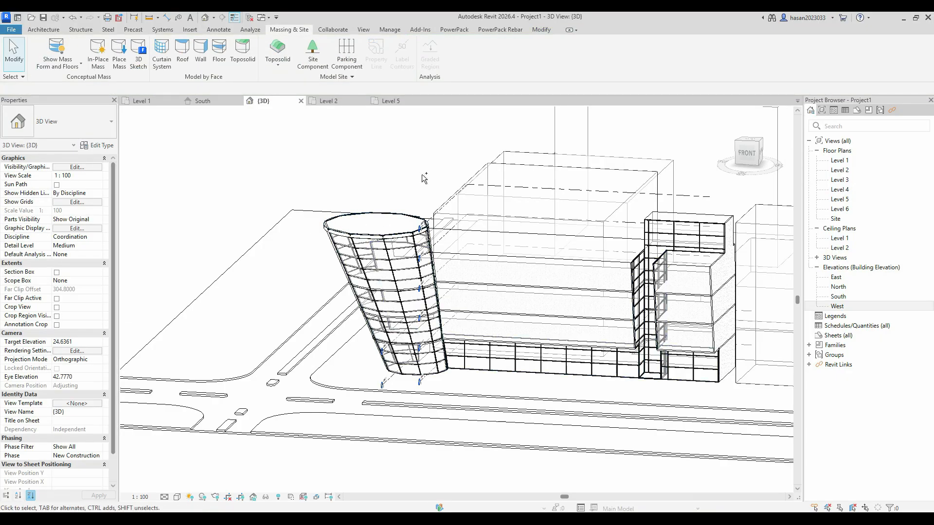
pyautogui.hotkey('ctrl', 'z')
# Start a roof by face and duplicate the Generic - 125mm roof type as "concrete roof - 150mm".
pyautogui.click(181, 56)
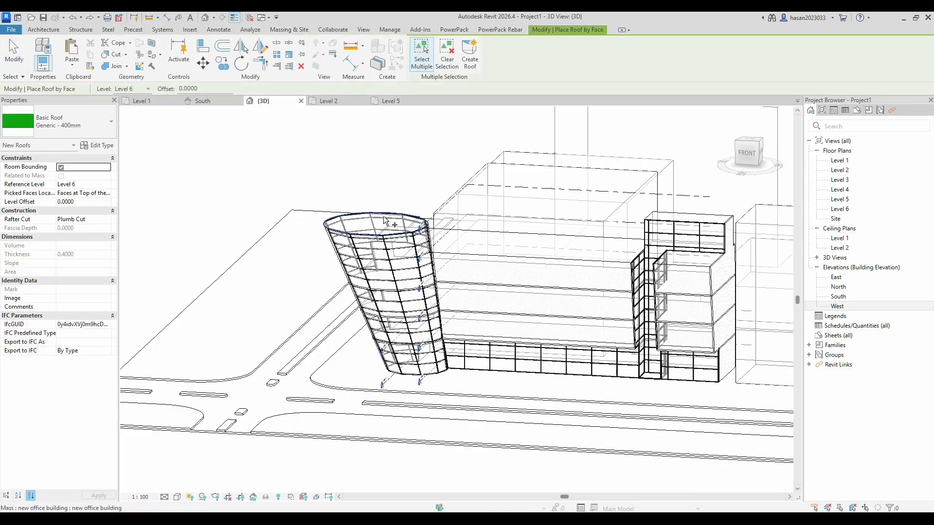
pyautogui.click(104, 124)
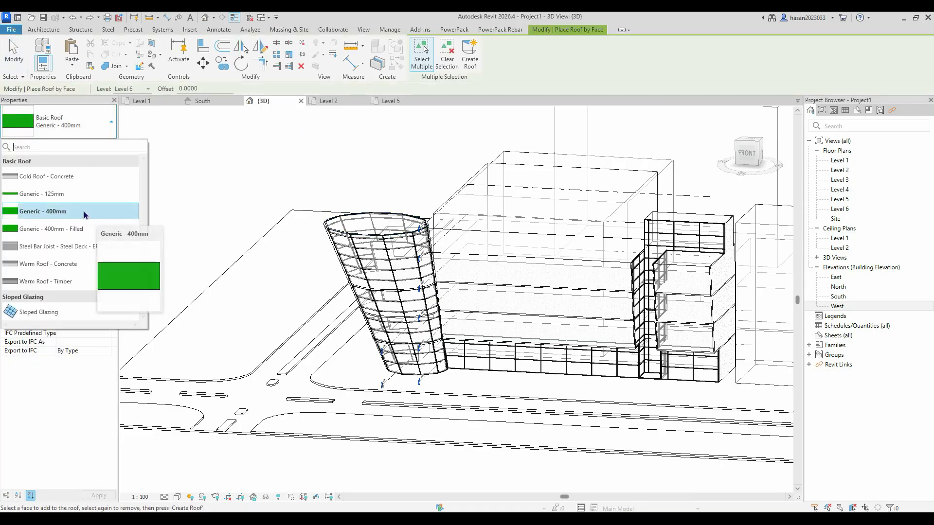
pyautogui.click(62, 199)
pyautogui.click(85, 146)
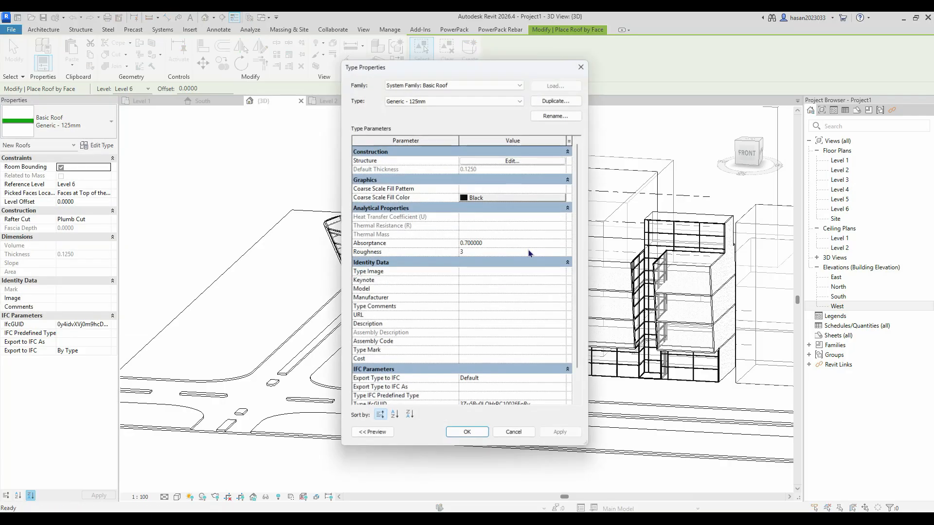
pyautogui.click(554, 101)
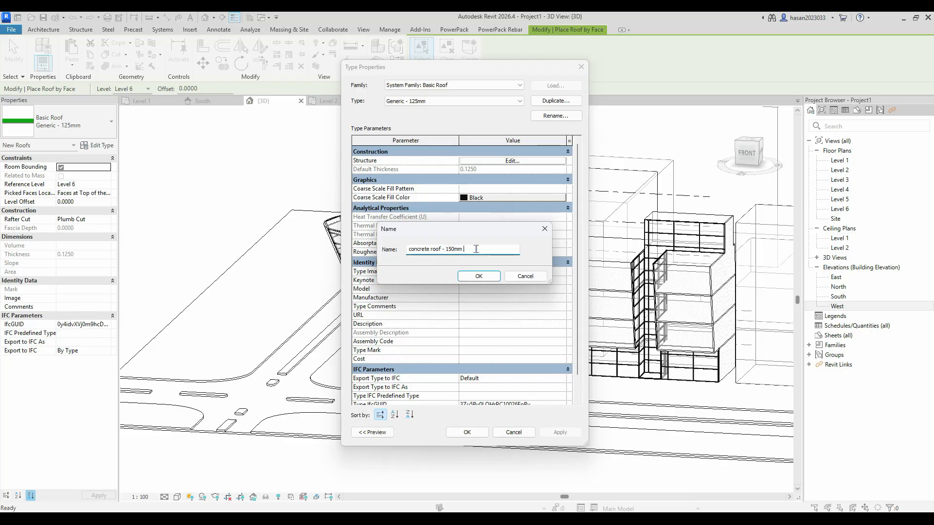
pyautogui.click(480, 276)
# Set the new roof type's structure layer to 0.150 m thick with the Concrete, Cast-in-Place, Gray material.
pyautogui.click(516, 161)
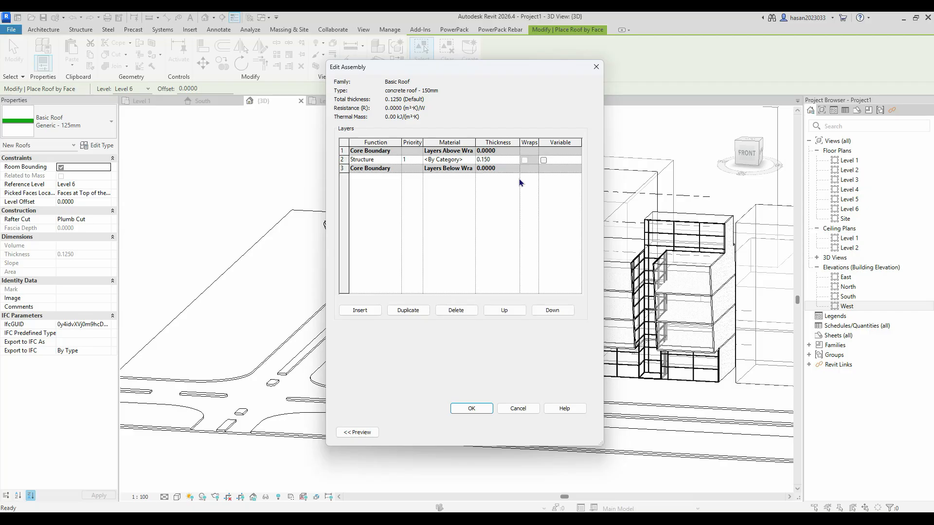
pyautogui.click(471, 160)
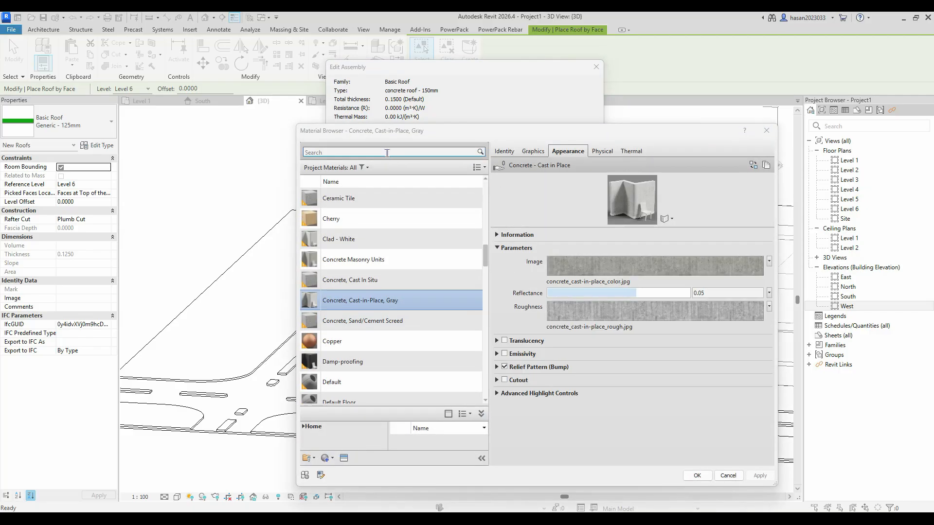
pyautogui.click(387, 153)
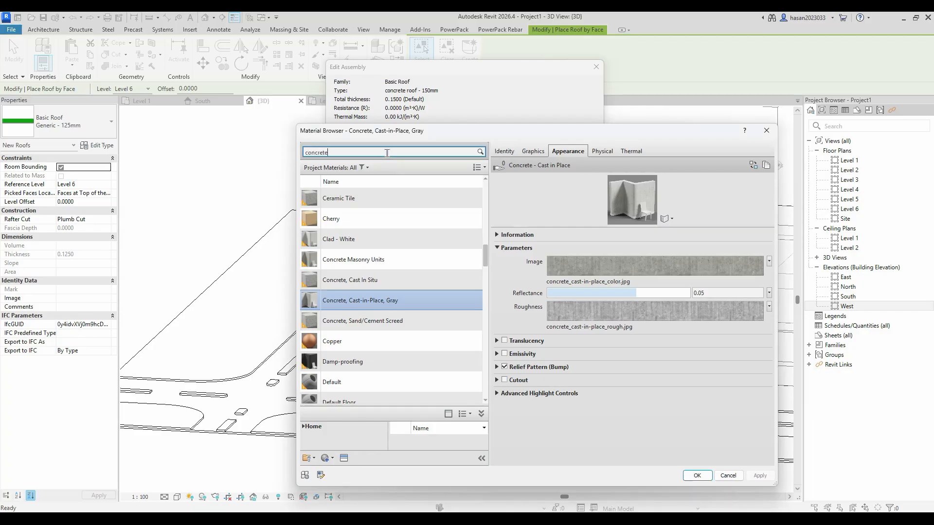
pyautogui.click(401, 278)
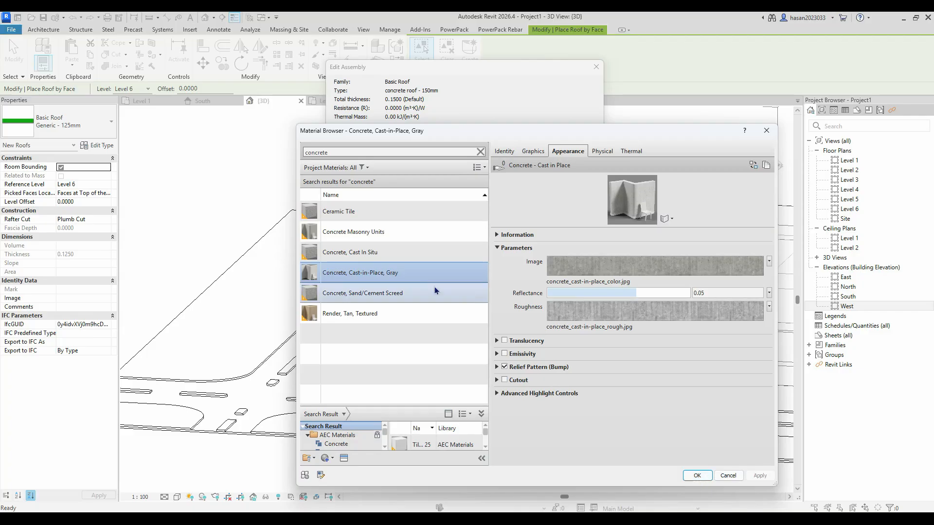
pyautogui.click(697, 476)
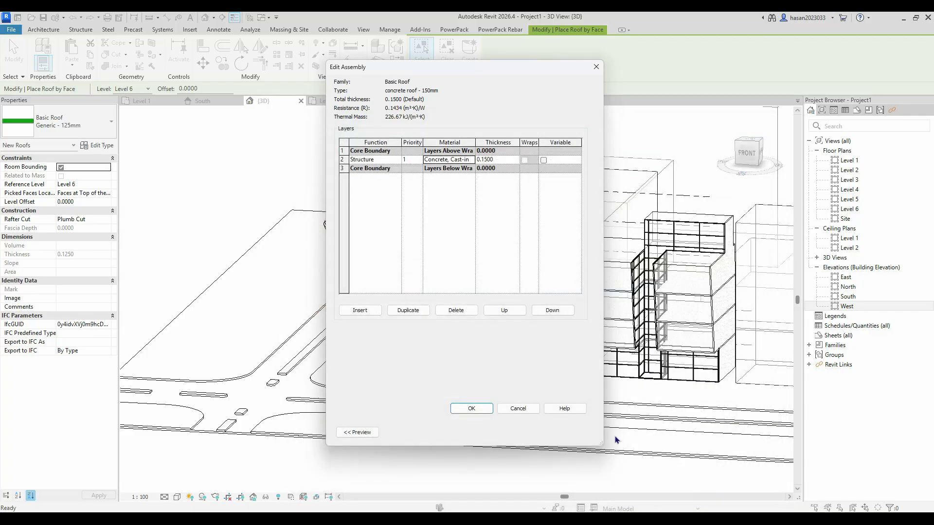
pyautogui.click(472, 409)
pyautogui.click(882, 506)
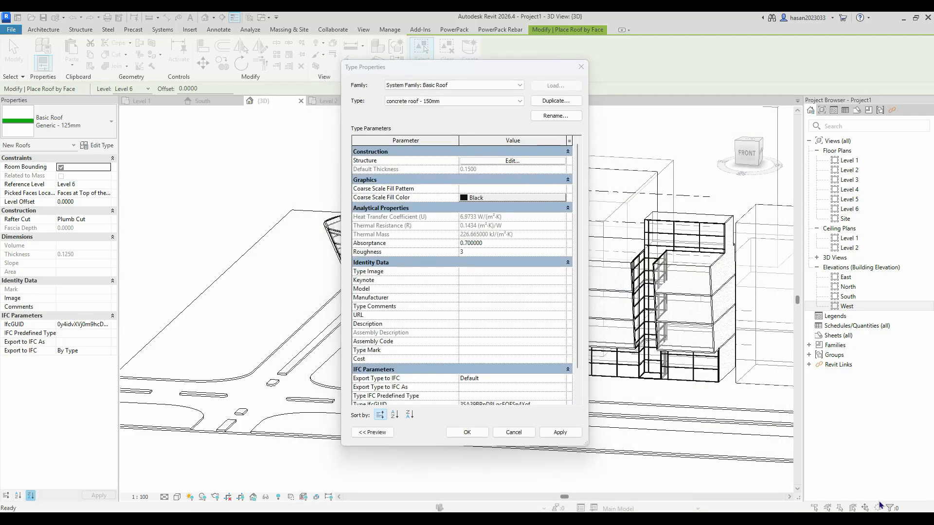
pyautogui.click(502, 161)
pyautogui.click(472, 409)
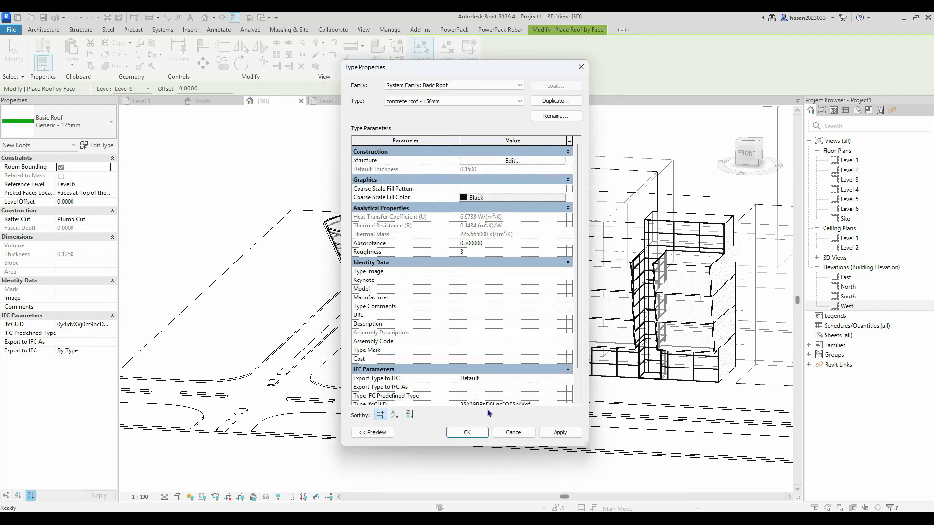
pyautogui.click(465, 433)
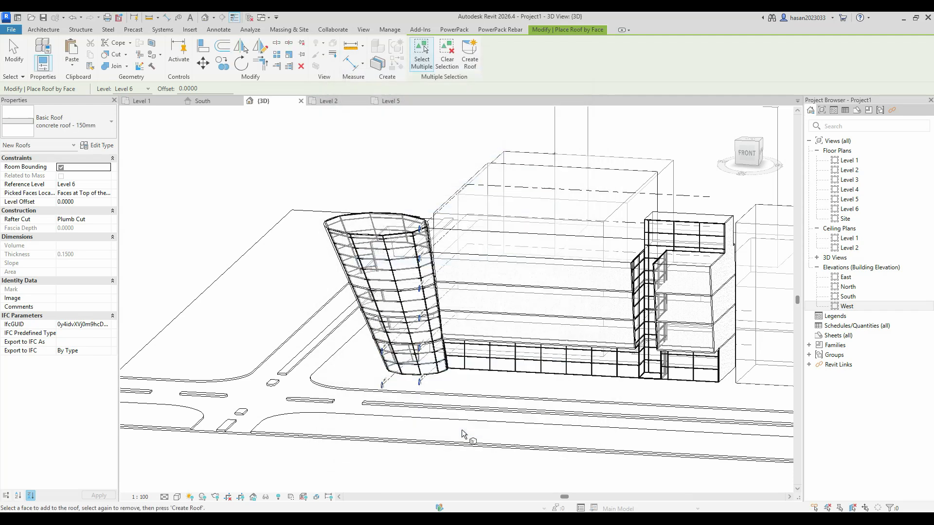
# Create a concrete roof - 150mm on the tapered cylinder's top face.
pyautogui.scroll(5, 371, 223)
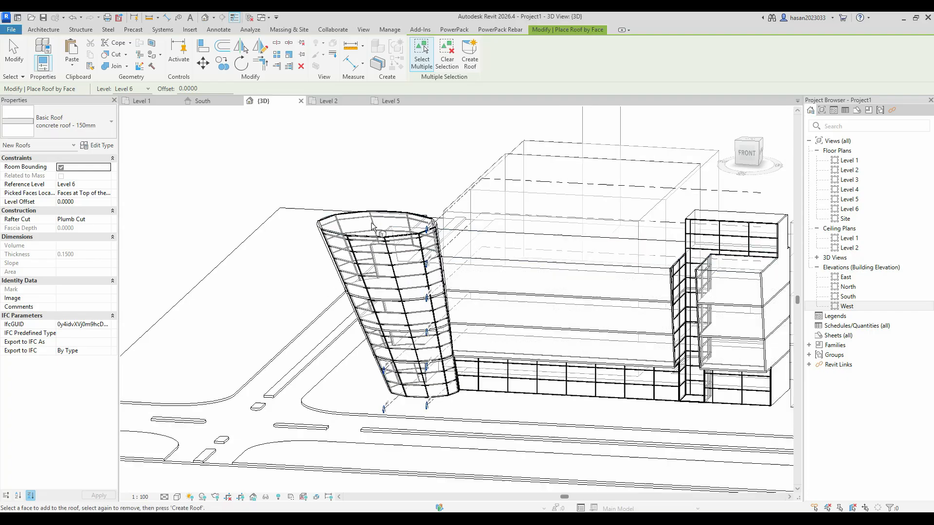
pyautogui.click(387, 205)
pyautogui.scroll(3, 470, 245)
pyautogui.scroll(-3, 547, 265)
pyautogui.scroll(3, 374, 277)
pyautogui.keyDown('shift'); pyautogui.moveTo(375, 278); pyautogui.dragTo(378, 322, button='middle'); pyautogui.keyUp('shift')
pyautogui.scroll(-3, 414, 330)
pyautogui.click(466, 47)
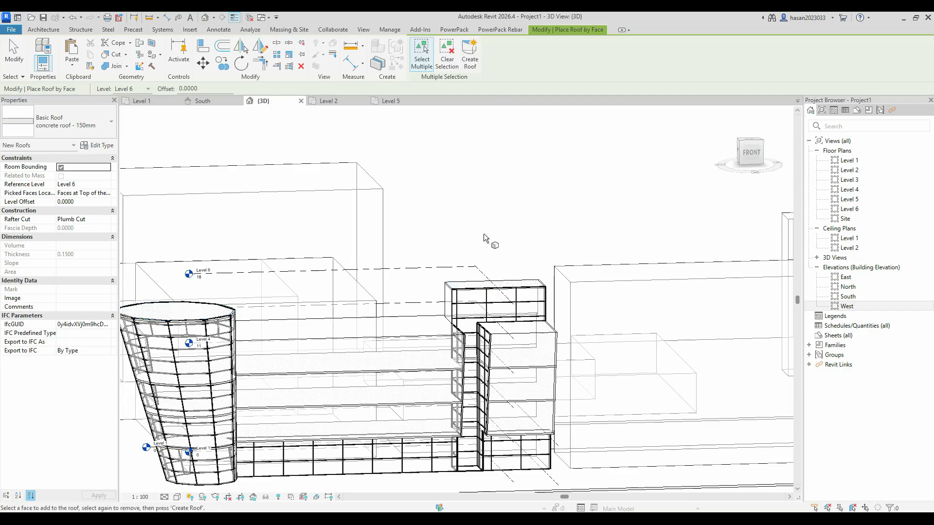
pyautogui.press('Escape')
# Add a mass floor at Level 5 to the office building mass.
pyautogui.keyDown('shift'); pyautogui.moveTo(417, 350); pyautogui.dragTo(511, 254, button='middle'); pyautogui.keyUp('shift')
pyautogui.scroll(1, 501, 252)
pyautogui.scroll(-4, 473, 244)
pyautogui.keyDown('shift'); pyautogui.moveTo(455, 294); pyautogui.dragTo(454, 255, button='middle'); pyautogui.keyUp('shift')
pyautogui.click(453, 266)
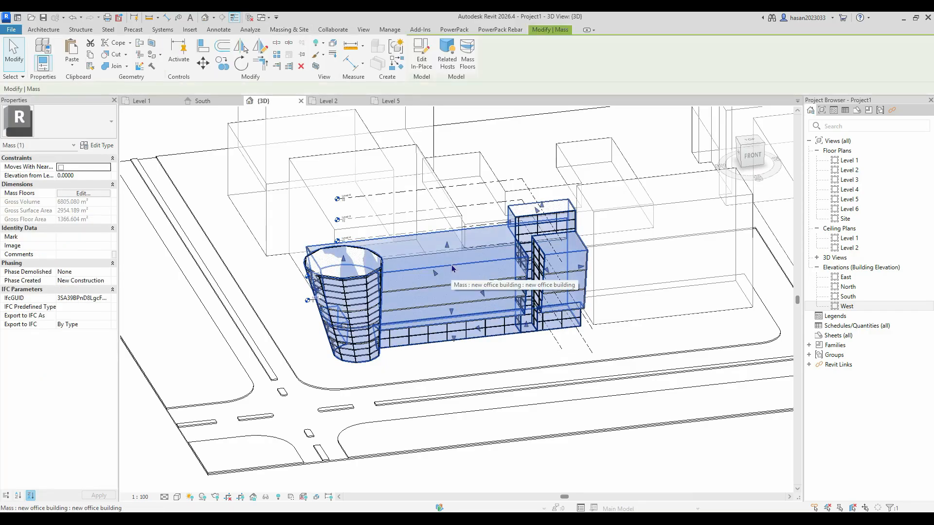
pyautogui.click(468, 68)
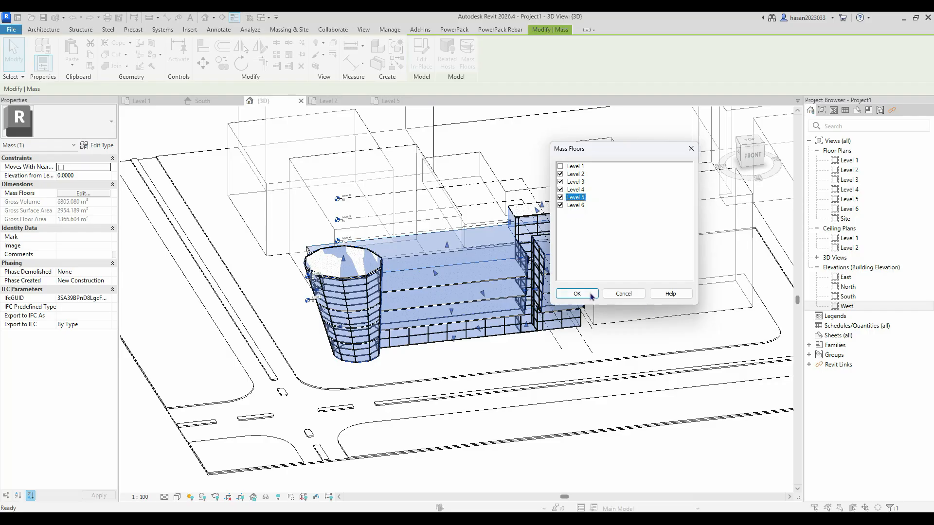
pyautogui.click(586, 294)
pyautogui.click(180, 132)
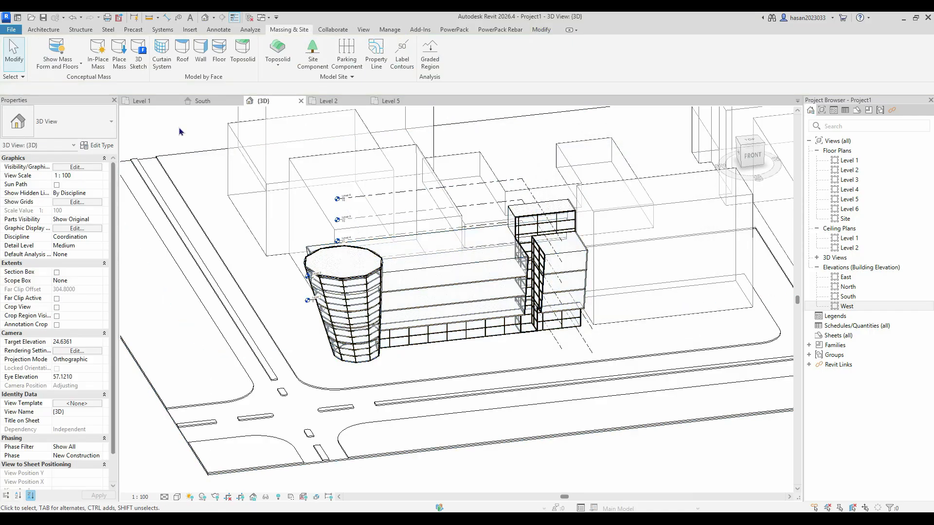
# Create a concrete roof - 150mm by face on the main block's top at Level 5.
pyautogui.keyDown('shift'); pyautogui.moveTo(430, 292); pyautogui.dragTo(379, 127, button='middle'); pyautogui.keyUp('shift')
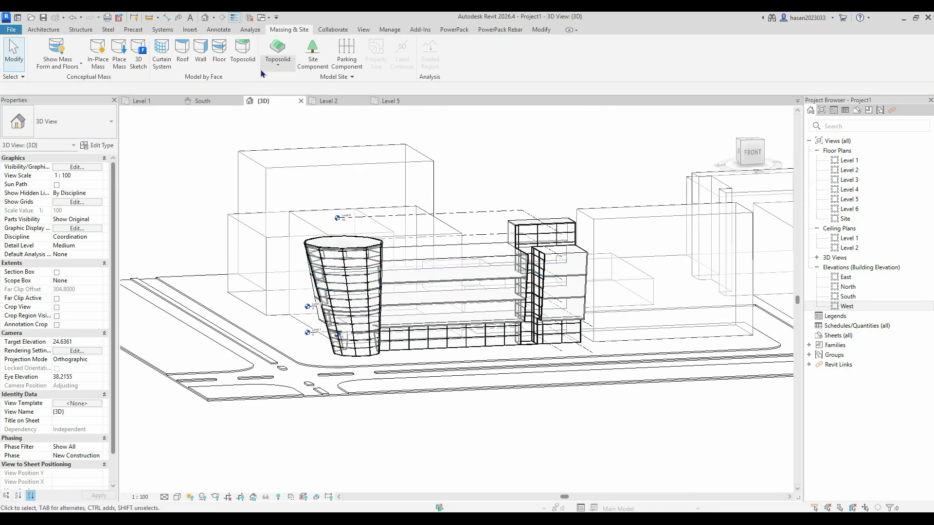
pyautogui.click(181, 55)
pyautogui.scroll(2, 445, 250)
pyautogui.click(445, 248)
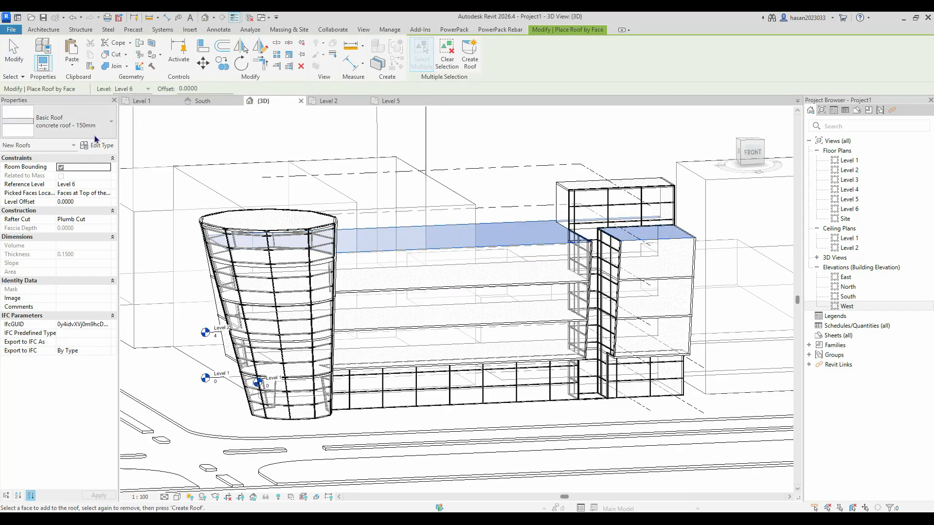
pyautogui.click(470, 57)
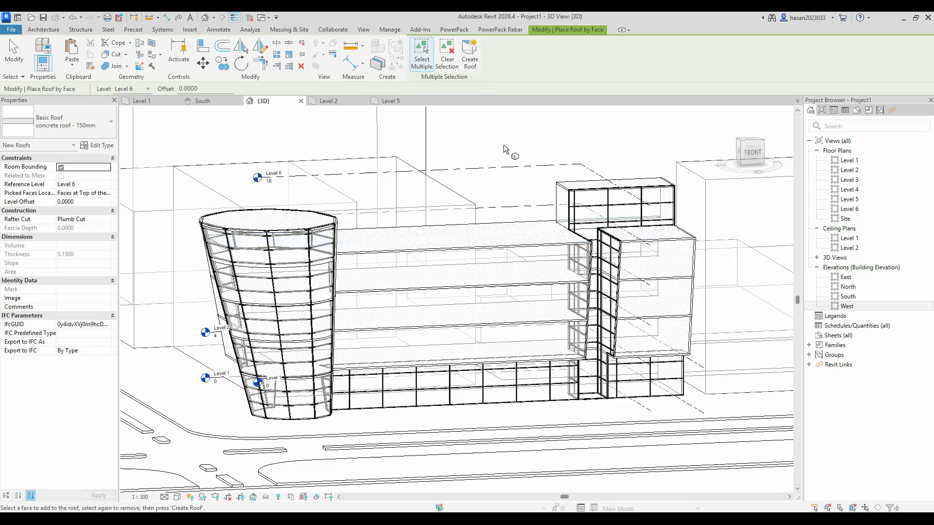
# Examine the new roofs on the main block and cylinder from the front and the sides.
pyautogui.scroll(3, 476, 294)
pyautogui.scroll(-3, 476, 293)
pyautogui.keyDown('shift'); pyautogui.moveTo(476, 293); pyautogui.dragTo(540, 318, button='middle'); pyautogui.keyUp('shift')
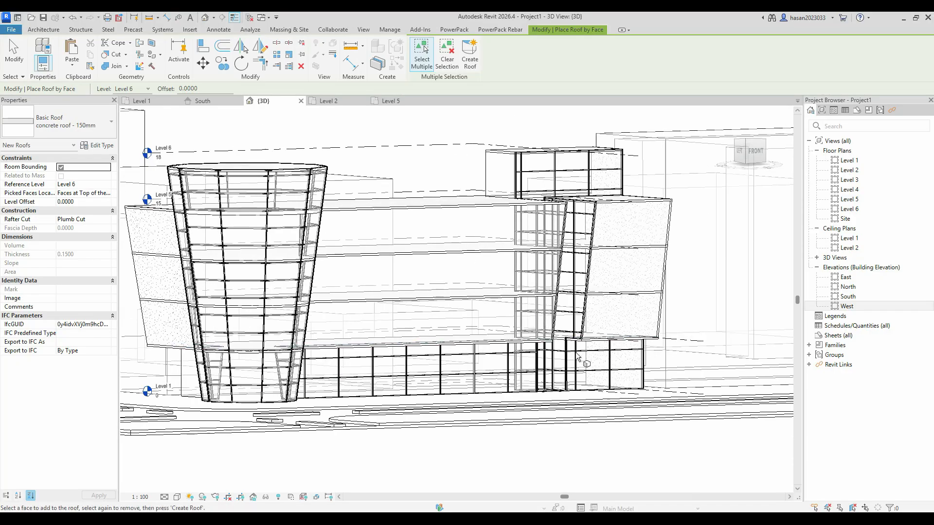
pyautogui.keyDown('shift'); pyautogui.moveTo(578, 358); pyautogui.dragTo(507, 320, button='middle'); pyautogui.keyUp('shift')
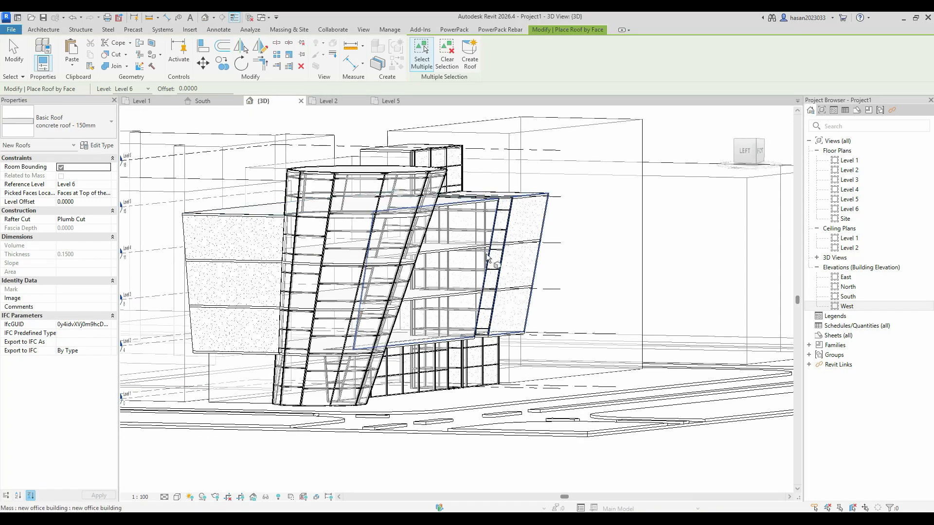
pyautogui.click(507, 218)
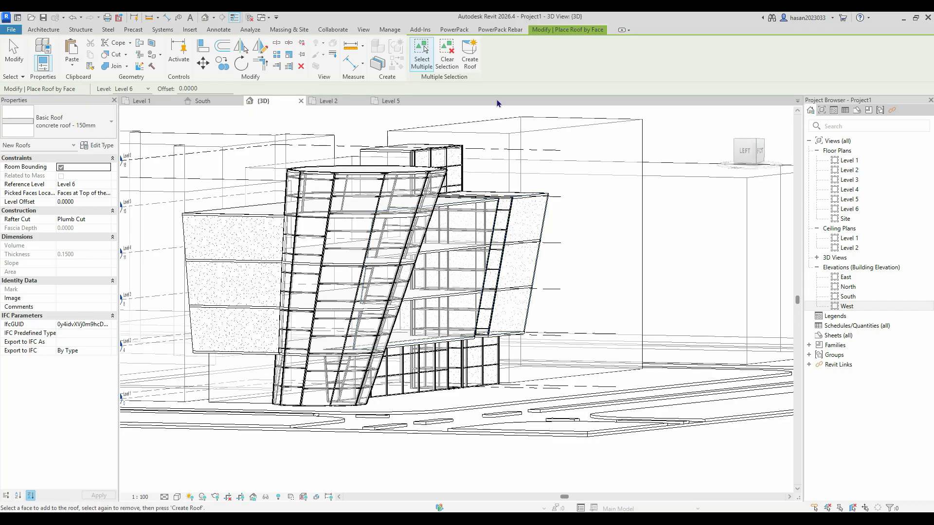
pyautogui.keyDown('shift'); pyautogui.moveTo(506, 238); pyautogui.dragTo(368, 228, button='middle'); pyautogui.keyUp('shift')
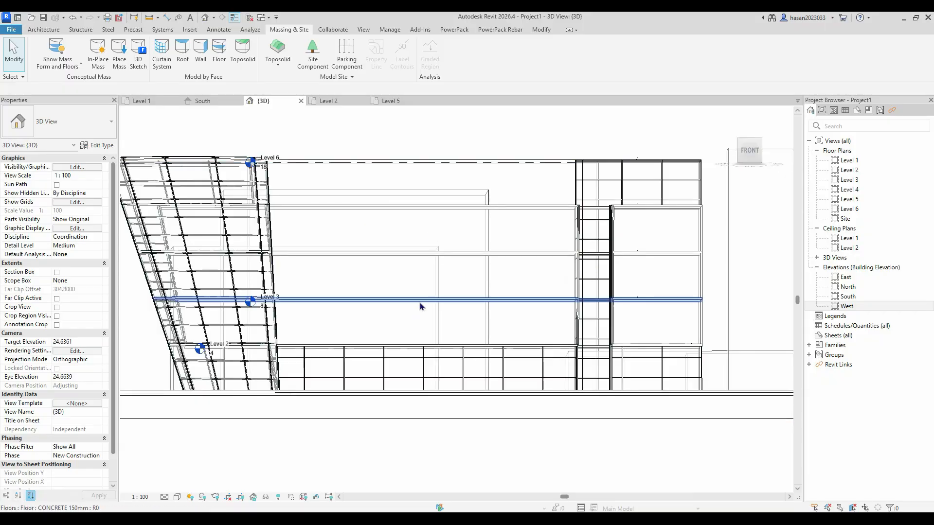
pyautogui.moveTo(423, 305)
pyautogui.keyDown('shift'); pyautogui.mouseDown(button='middle')
pyautogui.moveTo(410, 370)
pyautogui.moveTo(442, 337)
pyautogui.moveTo(438, 294)
pyautogui.mouseUp(button='middle'); pyautogui.keyUp('shift')
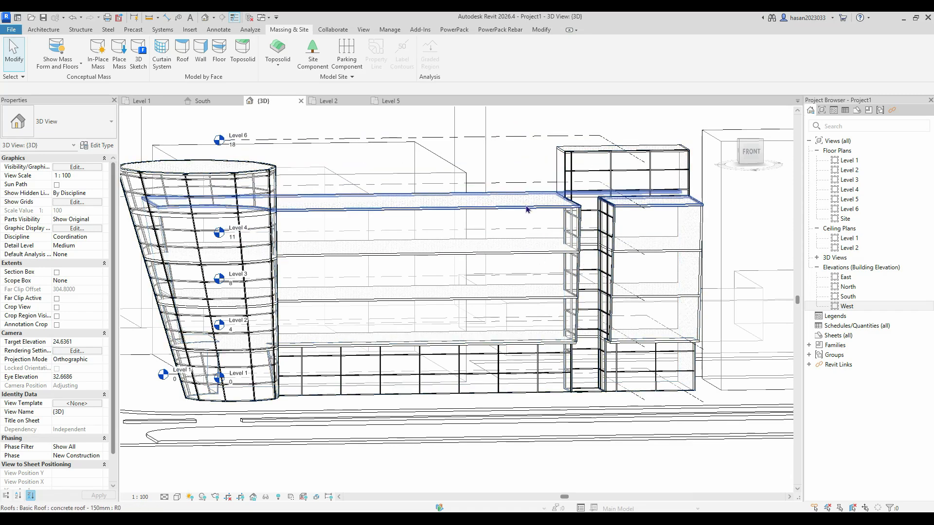
pyautogui.keyDown('shift'); pyautogui.moveTo(513, 263); pyautogui.dragTo(586, 240, button='middle'); pyautogui.keyUp('shift')
# Inspect the main block's roof and the Level 4 floor slab individually to check how they follow the mass.
pyautogui.click(441, 210)
pyautogui.press('Escape')
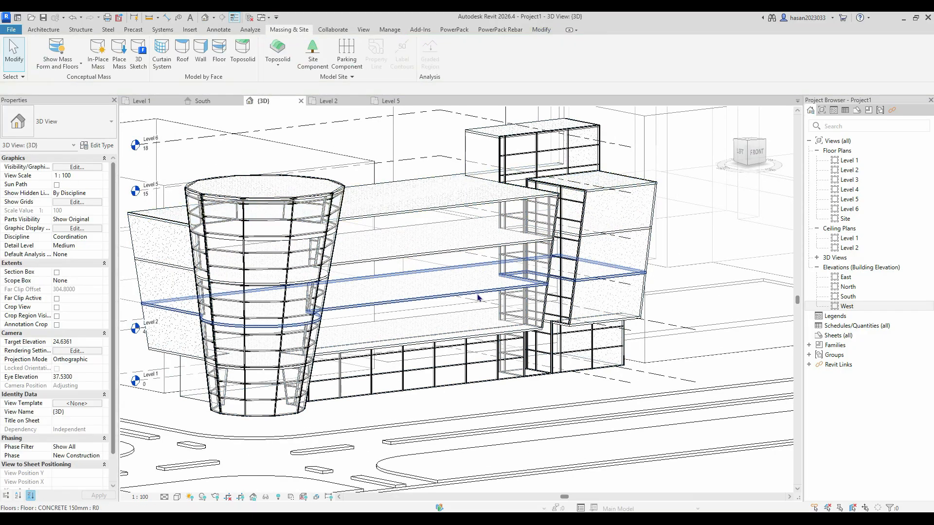
pyautogui.click(157, 218)
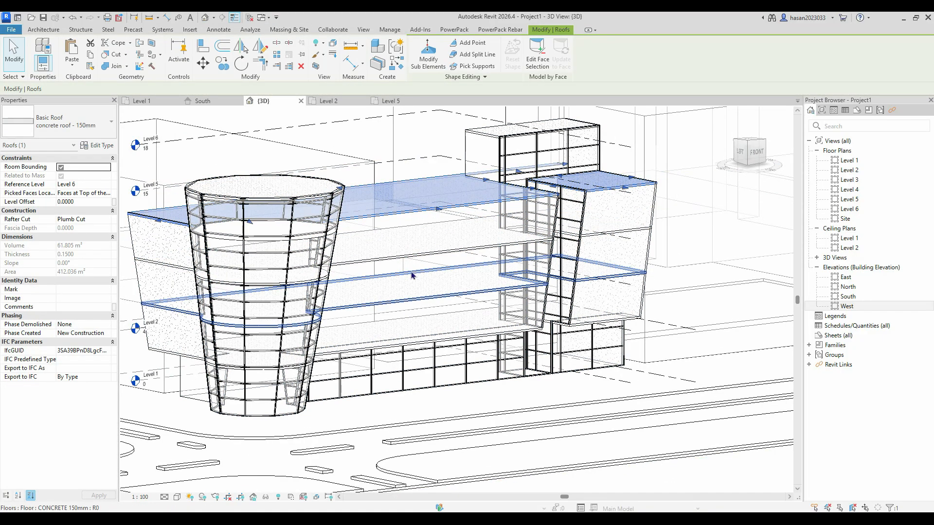
pyautogui.press('Escape')
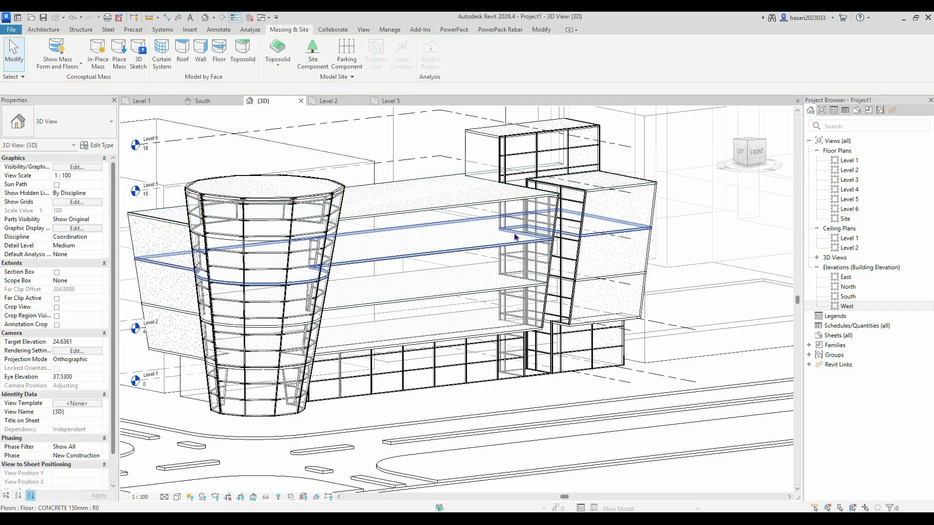
pyautogui.click(482, 226)
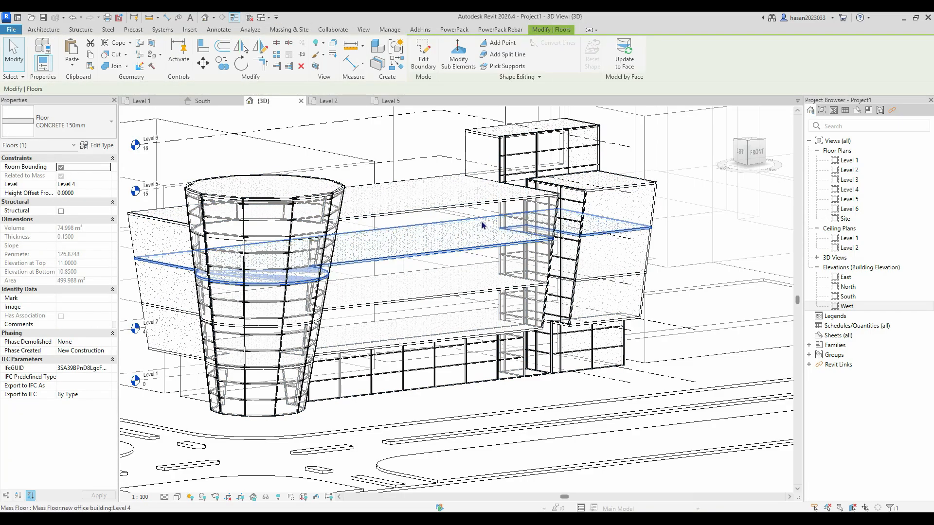
pyautogui.scroll(-3, 482, 225)
pyautogui.press('Escape')
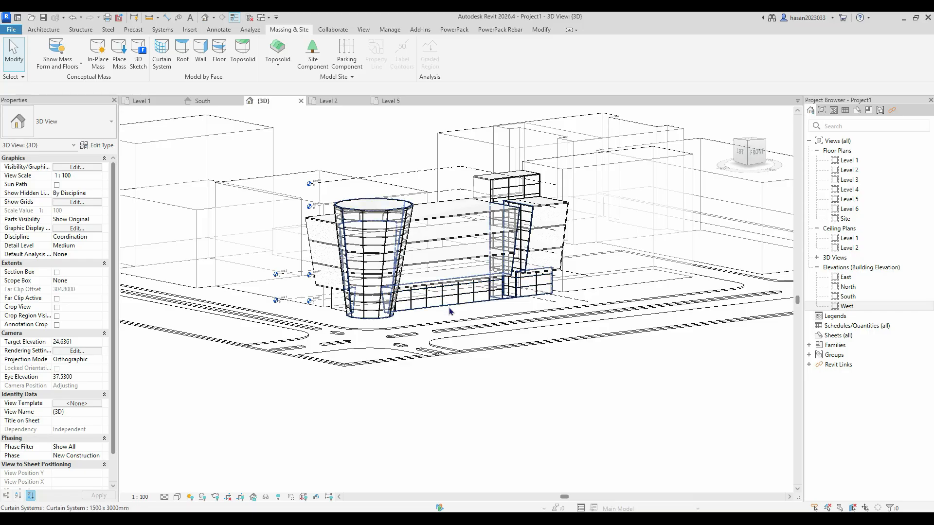
pyautogui.keyDown('shift'); pyautogui.moveTo(455, 243); pyautogui.dragTo(470, 278, button='middle'); pyautogui.keyUp('shift')
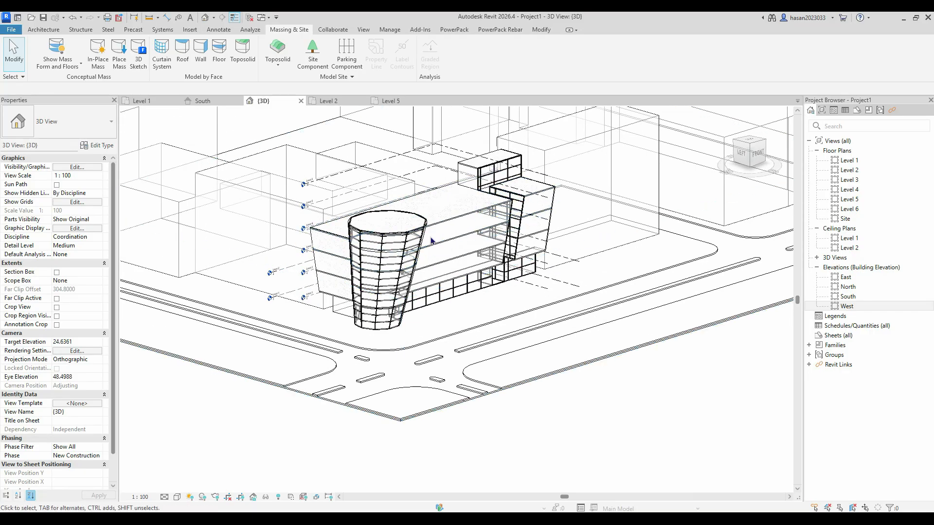
pyautogui.click(464, 236)
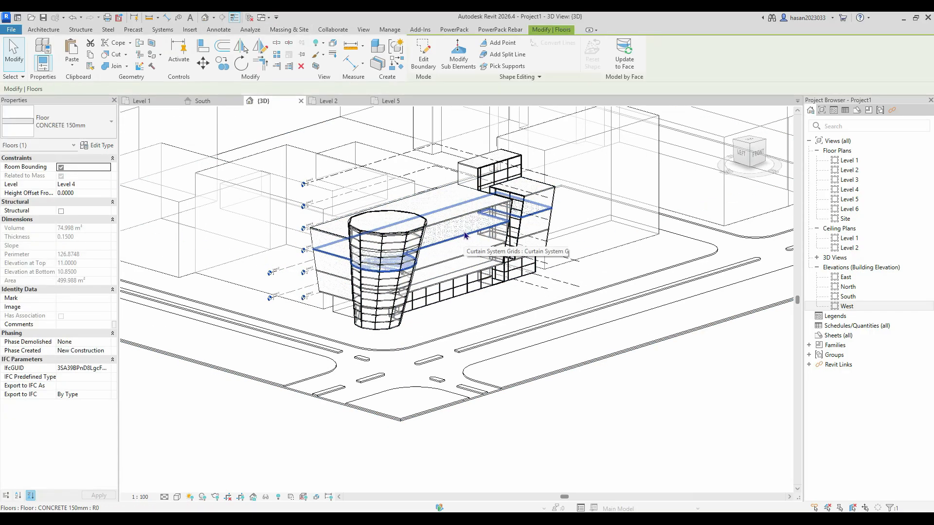
pyautogui.click(534, 193)
pyautogui.press('Escape')
pyautogui.click(537, 192)
pyautogui.press('Escape')
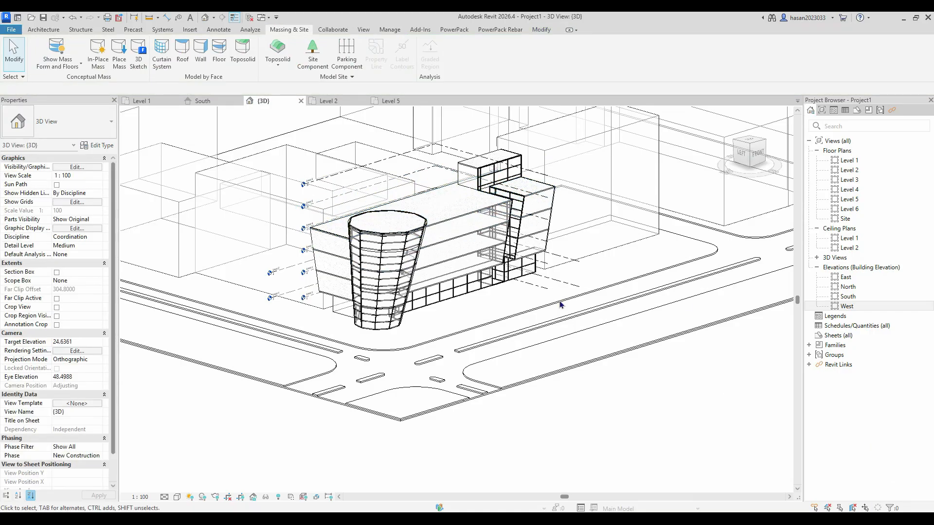
# Open the office building mass for in-place editing with its front facade in view.
pyautogui.click(558, 190)
pyautogui.doubleClick(558, 190)
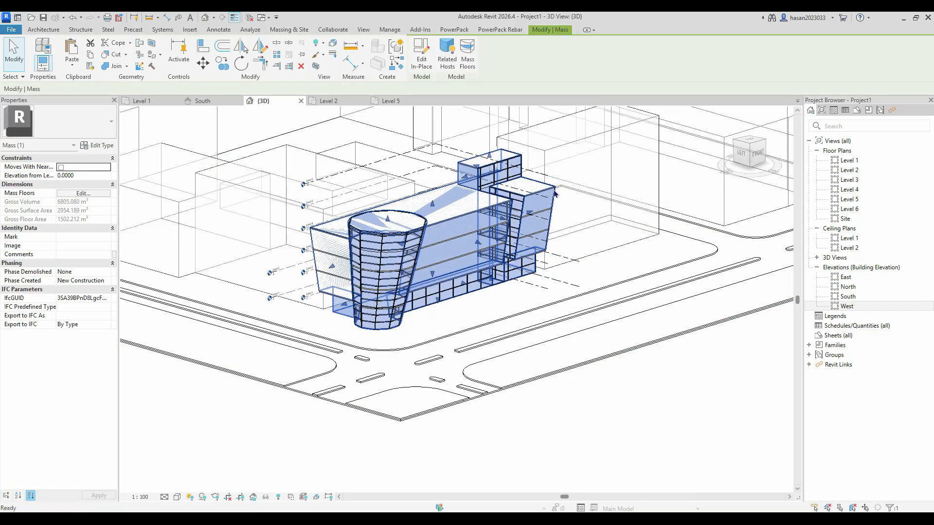
pyautogui.keyDown('shift'); pyautogui.moveTo(535, 344); pyautogui.dragTo(463, 238, button='middle'); pyautogui.keyUp('shift')
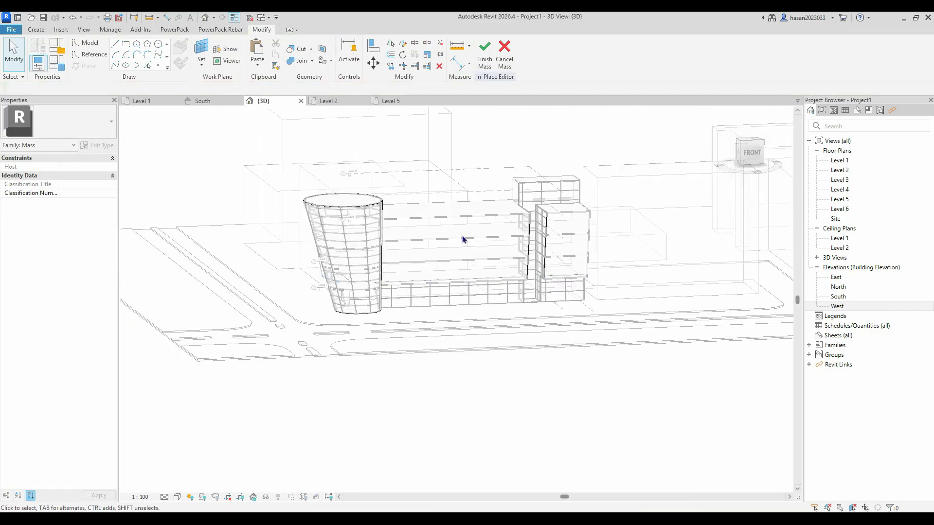
pyautogui.scroll(3, 459, 290)
pyautogui.keyDown('shift'); pyautogui.moveTo(459, 290); pyautogui.dragTo(558, 156, button='middle'); pyautogui.keyUp('shift')
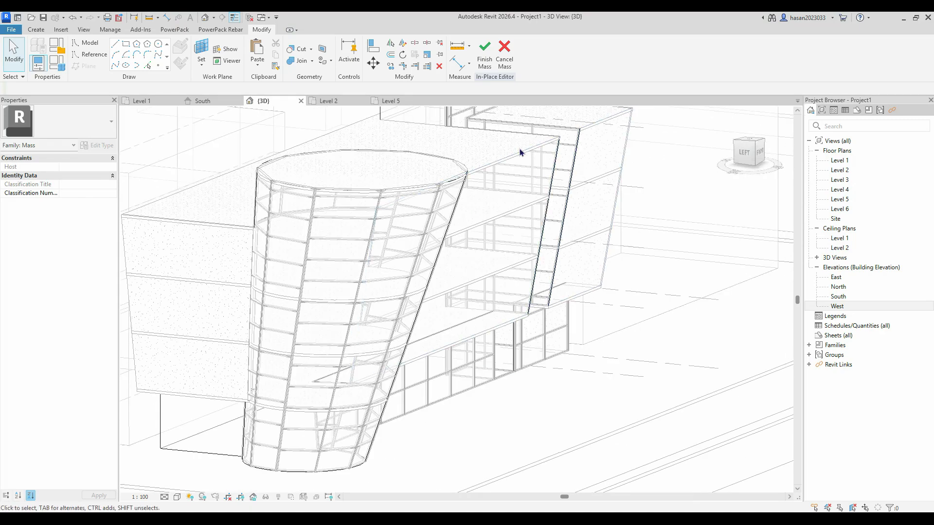
pyautogui.keyDown('shift'); pyautogui.moveTo(507, 310); pyautogui.dragTo(378, 305, button='middle'); pyautogui.keyUp('shift')
pyautogui.keyDown('shift'); pyautogui.moveTo(522, 291); pyautogui.dragTo(608, 191, button='middle'); pyautogui.keyUp('shift')
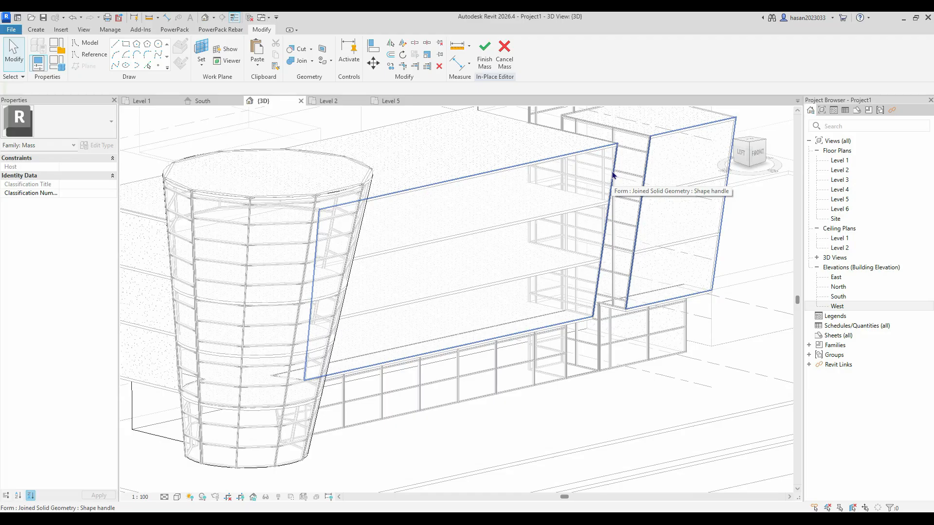
# Set the main block's tilted front face as the work plane for drawing model lines.
pyautogui.click(613, 175)
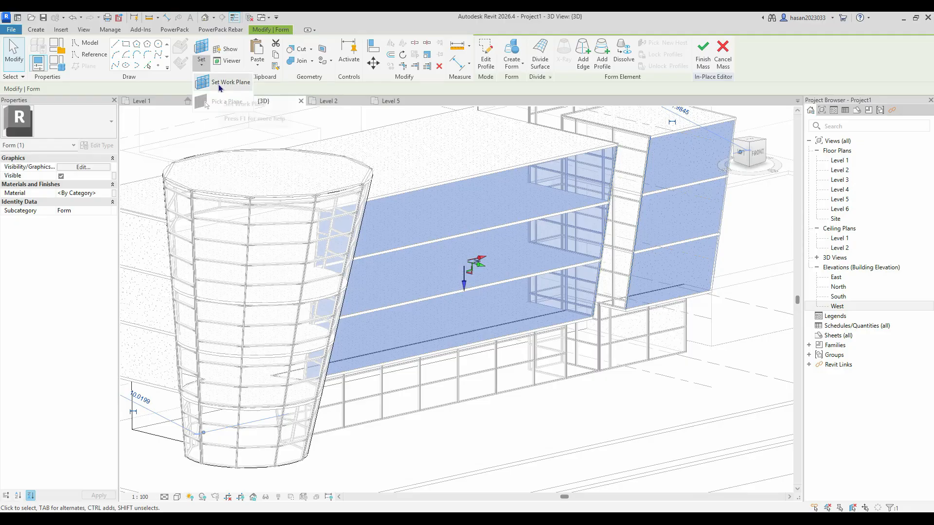
pyautogui.click(201, 62)
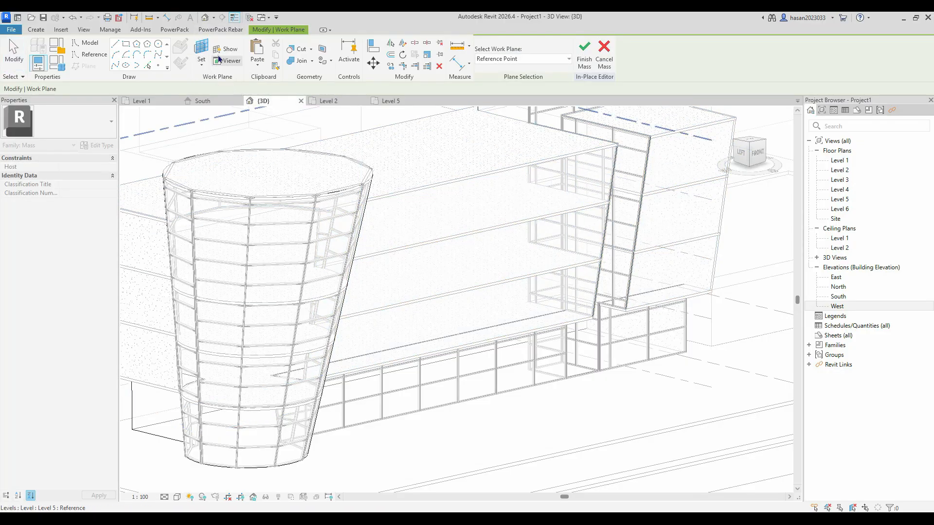
pyautogui.click(579, 195)
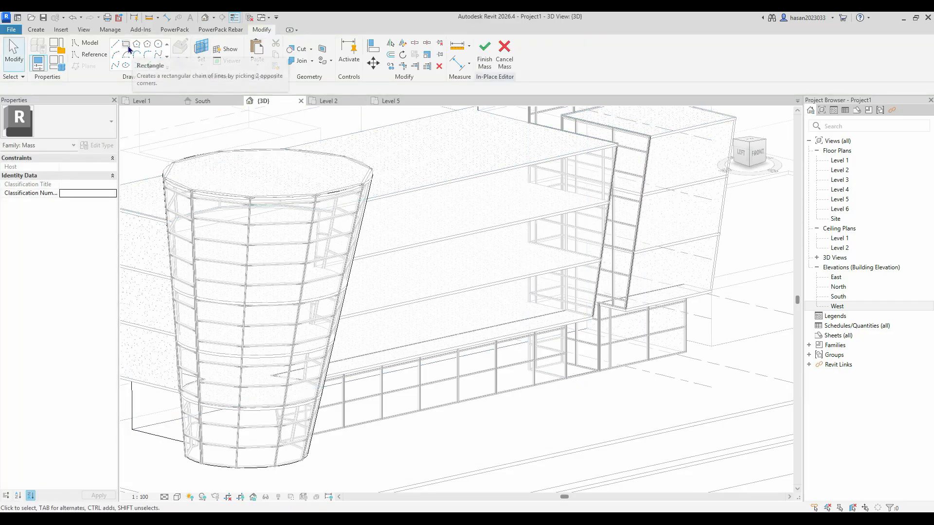
pyautogui.click(129, 47)
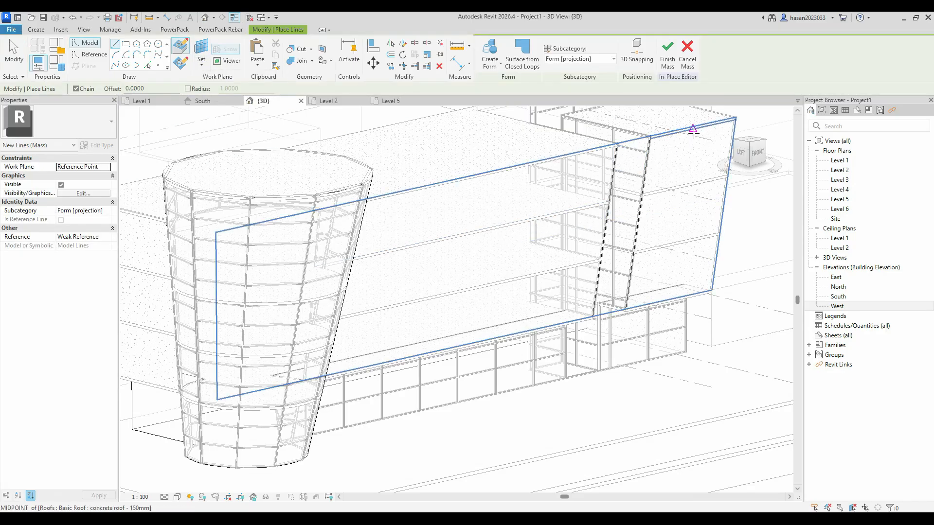
pyautogui.click(203, 62)
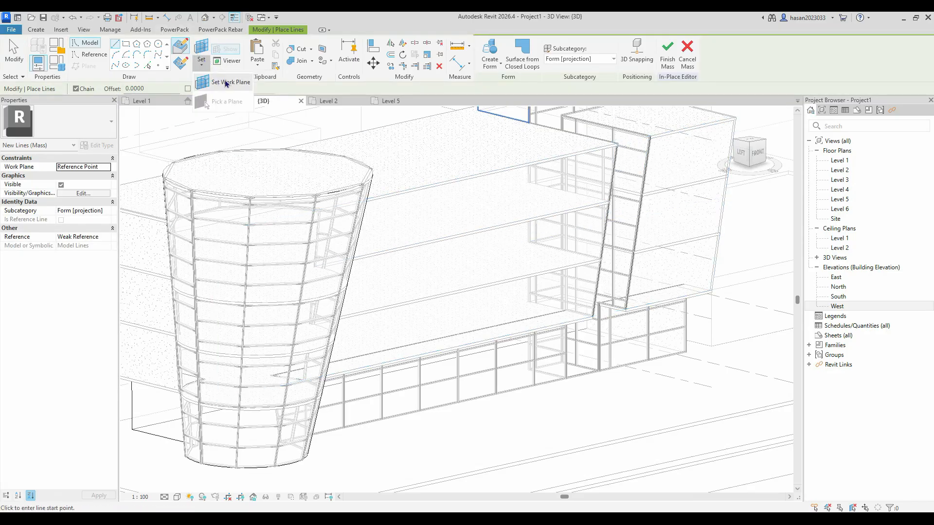
pyautogui.click(219, 82)
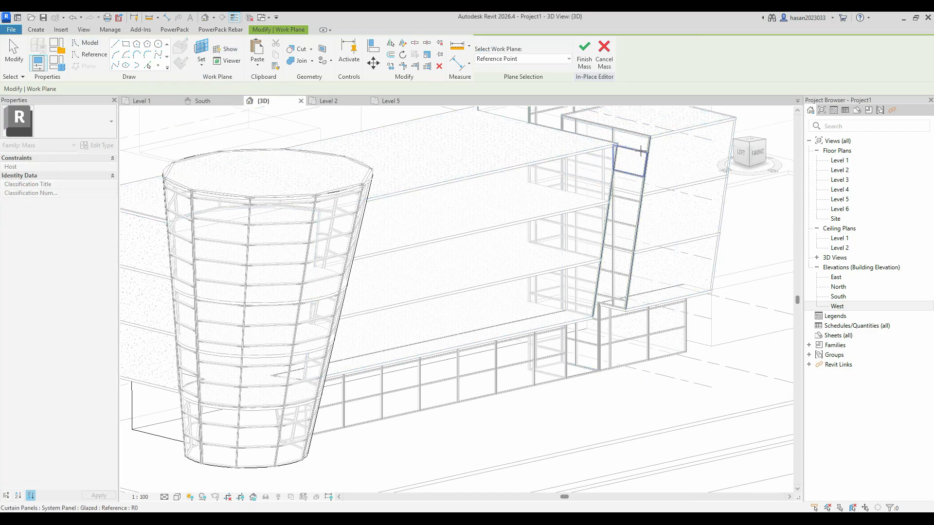
pyautogui.click(612, 152)
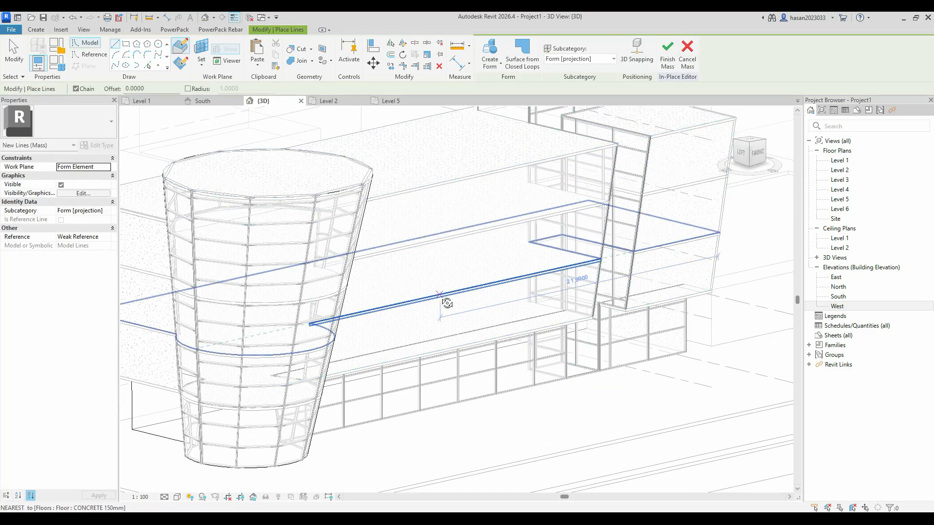
# Draw a slanted model line about 15.7 m long beside the cylinder, running from the ground-floor glazing to above the main roof.
pyautogui.scroll(1, 442, 301)
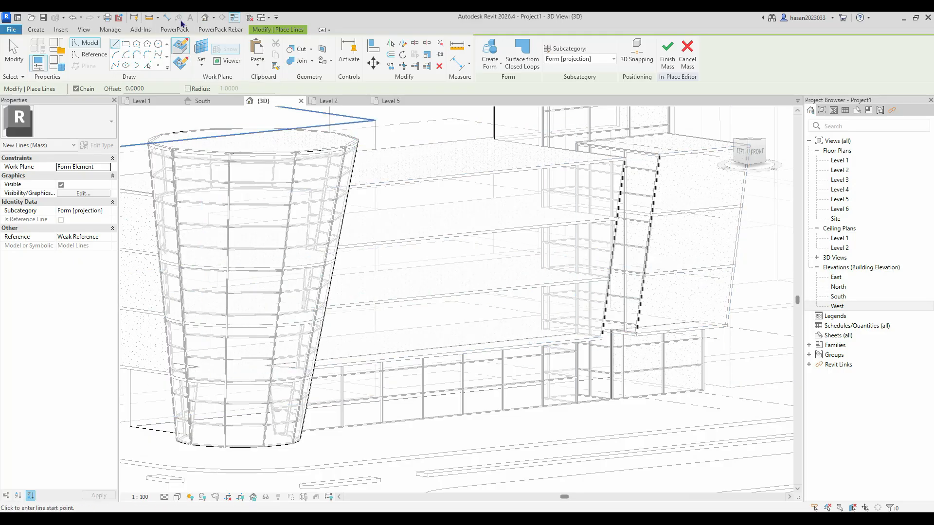
pyautogui.keyDown('shift'); pyautogui.moveTo(438, 350); pyautogui.dragTo(321, 379, button='middle'); pyautogui.keyUp('shift')
pyautogui.click(320, 375)
pyautogui.press('Escape')
pyautogui.press('Escape')
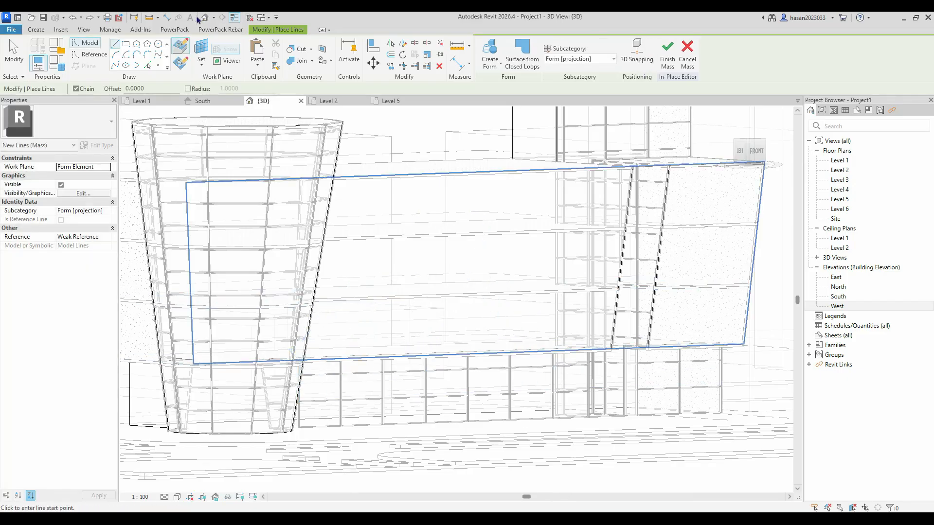
pyautogui.click(312, 390)
pyautogui.moveTo(424, 181)
pyautogui.keyDown('shift'); pyautogui.mouseDown(button='middle')
pyautogui.moveTo(402, 92)
pyautogui.moveTo(425, 167)
pyautogui.mouseUp(button='middle'); pyautogui.keyUp('shift')
pyautogui.click(409, 134)
pyautogui.press('Escape')
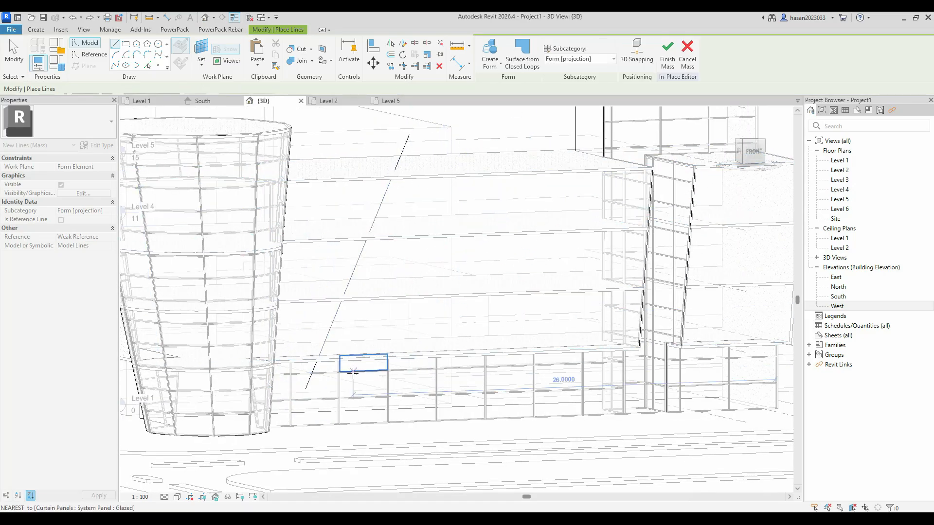
# Draw a second, steeper model line beside the first, from the ground-floor glazing to above the main roof.
pyautogui.click(388, 388)
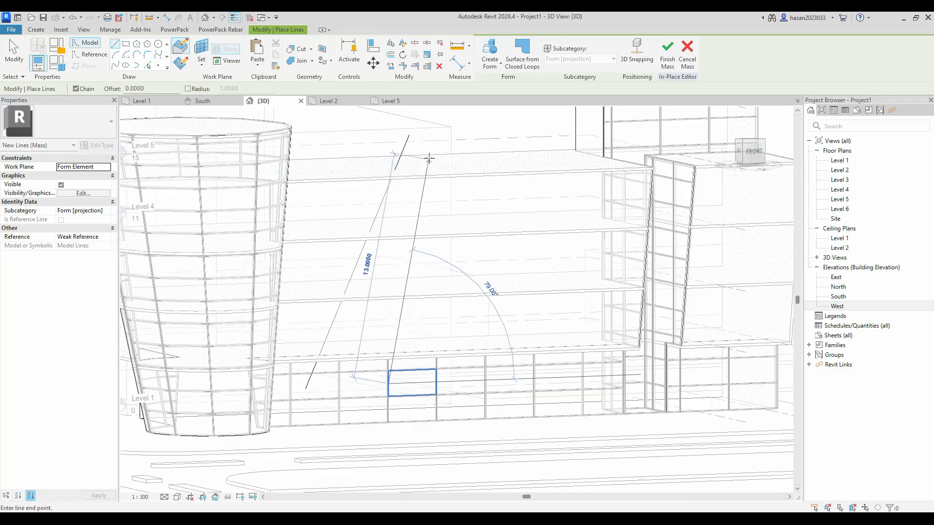
pyautogui.click(432, 144)
pyautogui.press('Escape')
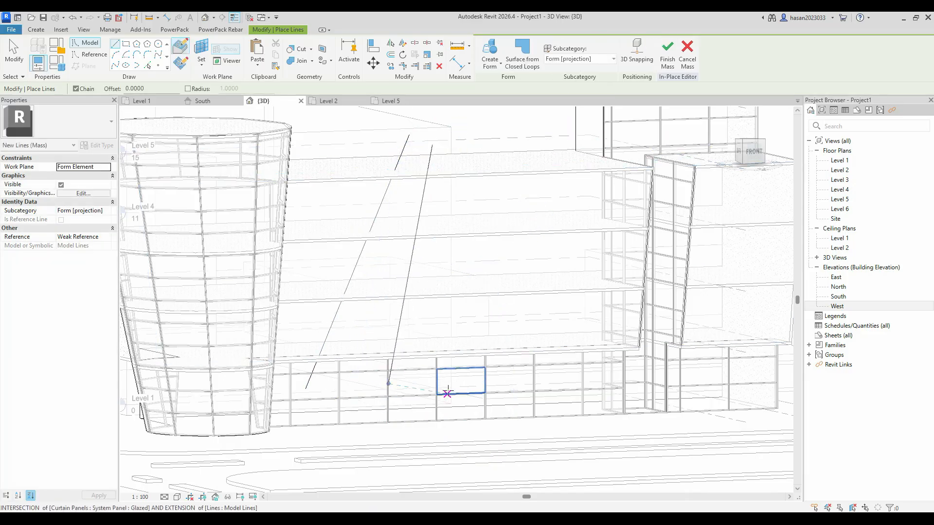
pyautogui.keyDown('shift'); pyautogui.moveTo(456, 396); pyautogui.dragTo(458, 361, button='middle'); pyautogui.keyUp('shift')
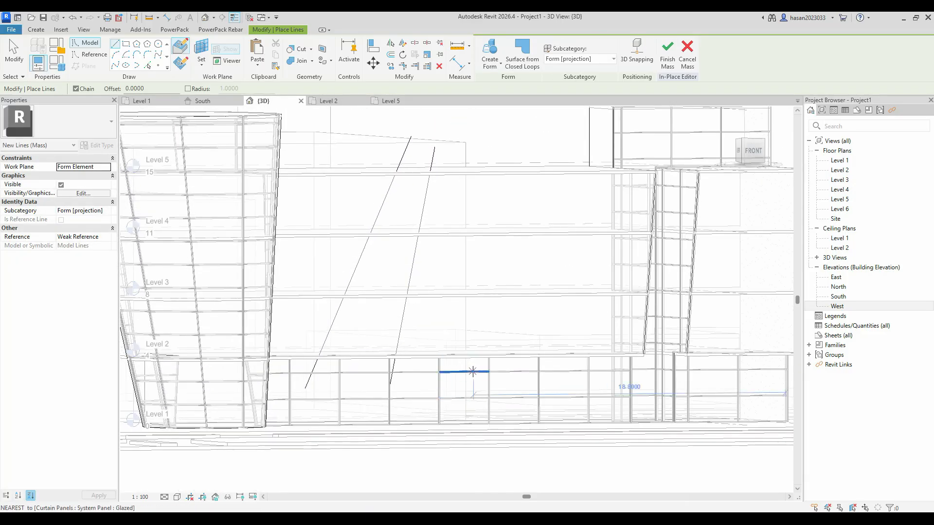
pyautogui.press('Escape')
# Draw two slanted model lines nearer the glazed recess, one about 15.4 m long at 16° from vertical and a steeper one beside it.
pyautogui.click(117, 45)
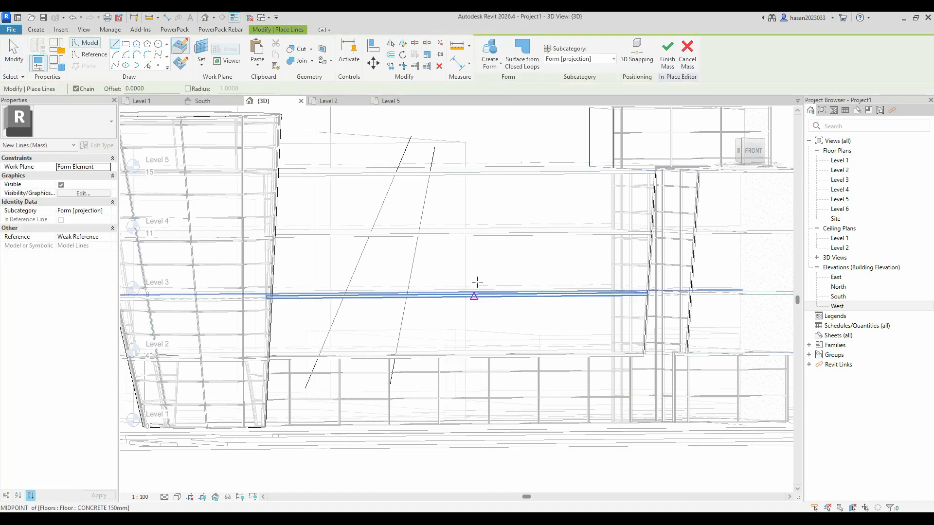
pyautogui.click(423, 392)
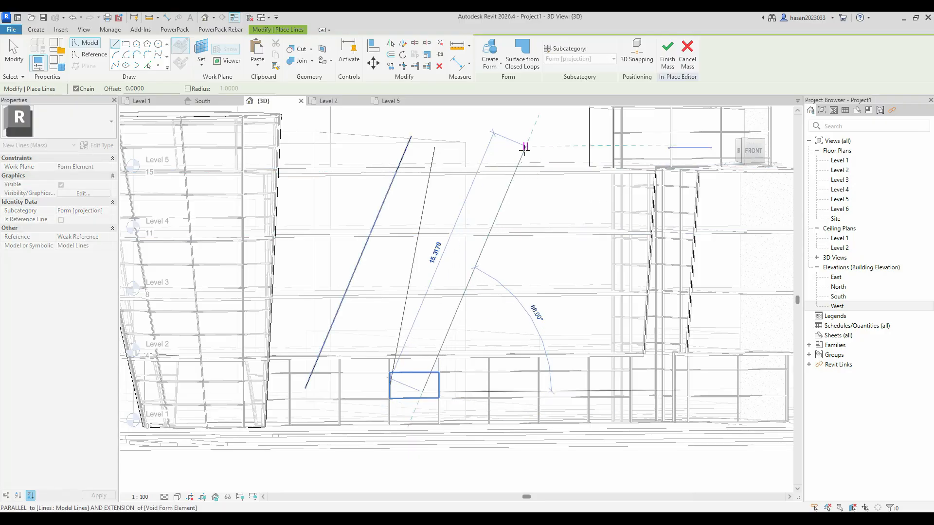
pyautogui.press('Escape')
pyautogui.click(499, 412)
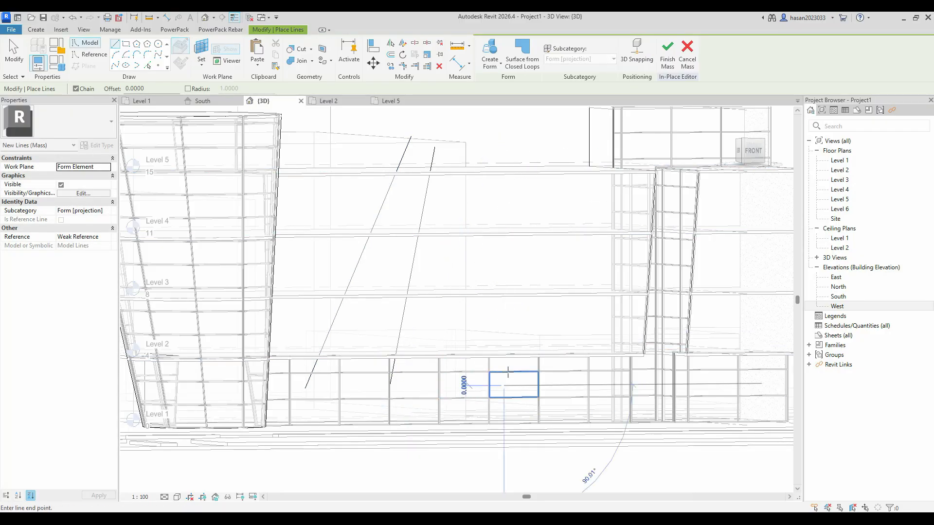
pyautogui.click(577, 125)
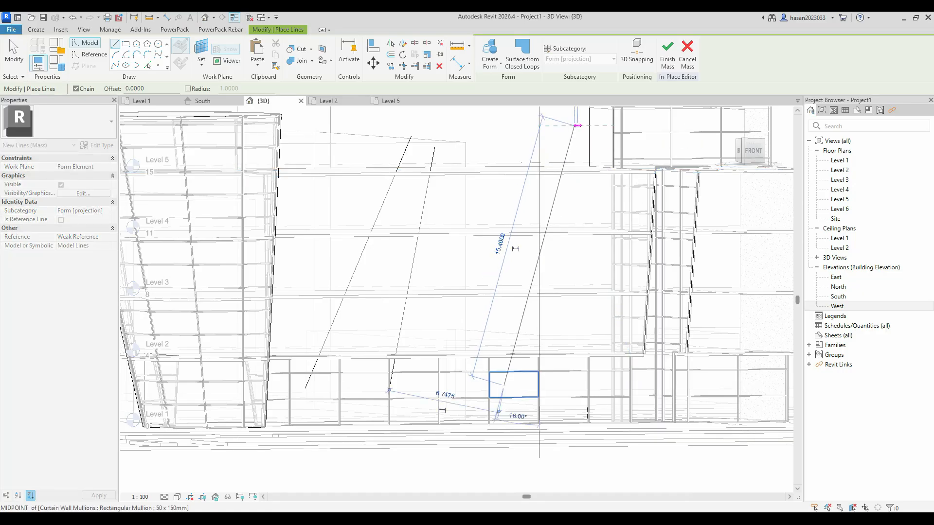
pyautogui.press('Escape')
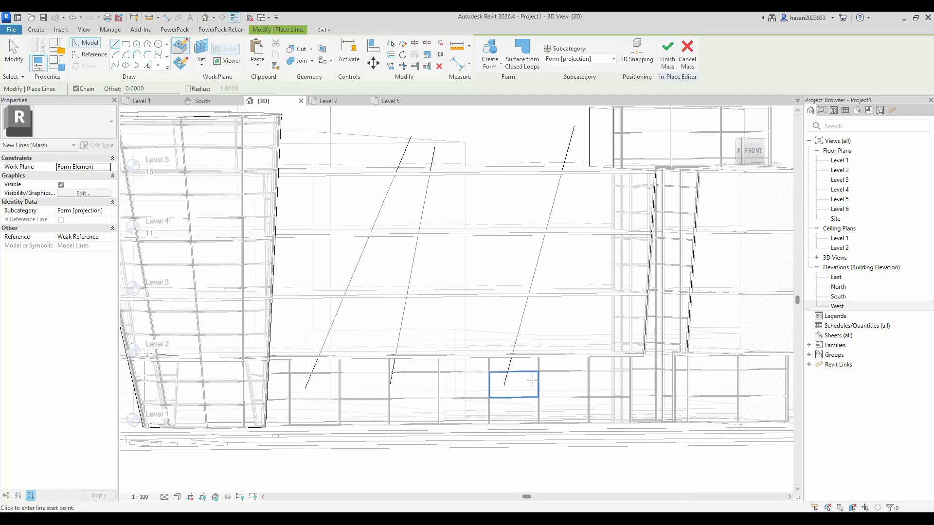
pyautogui.click(558, 385)
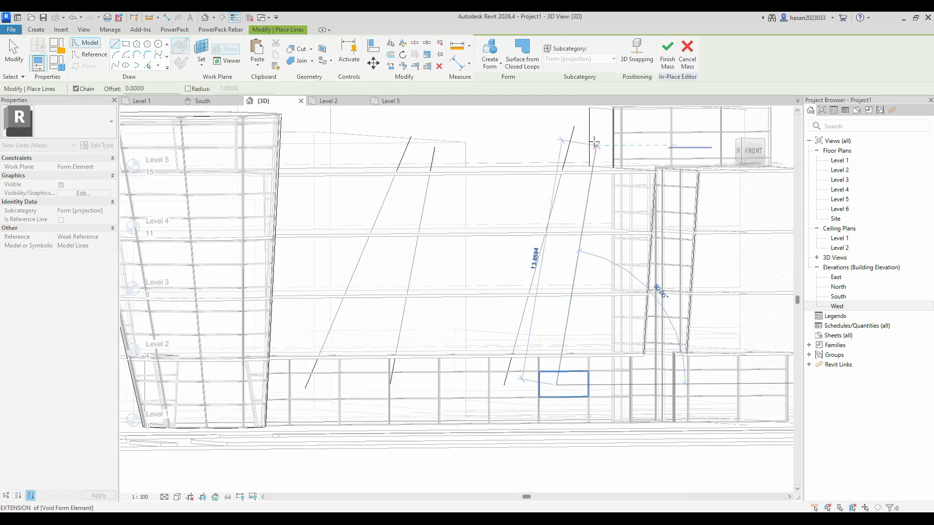
pyautogui.click(587, 122)
pyautogui.press('Escape')
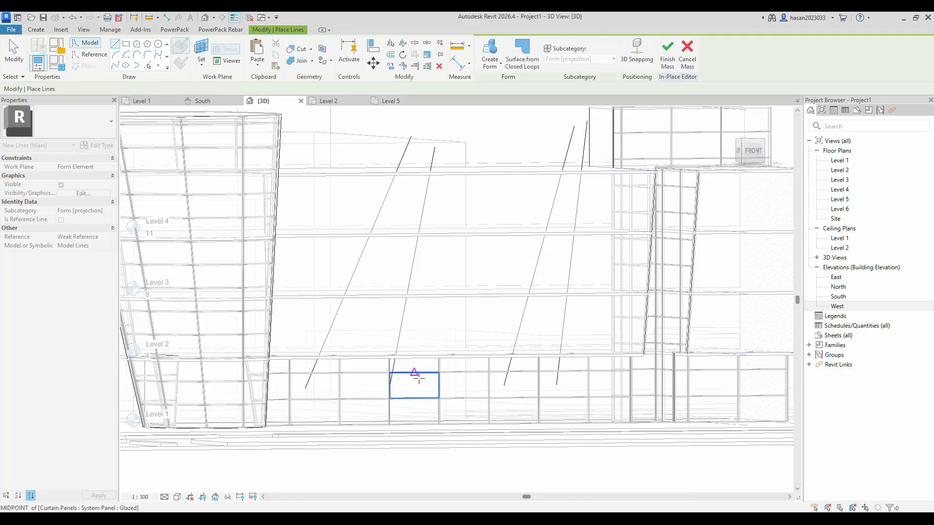
# Draw two more slanted model lines across the facade, in the gap between the two existing pairs.
pyautogui.moveTo(608, 382); pyautogui.dragTo(433, 388, button='middle')
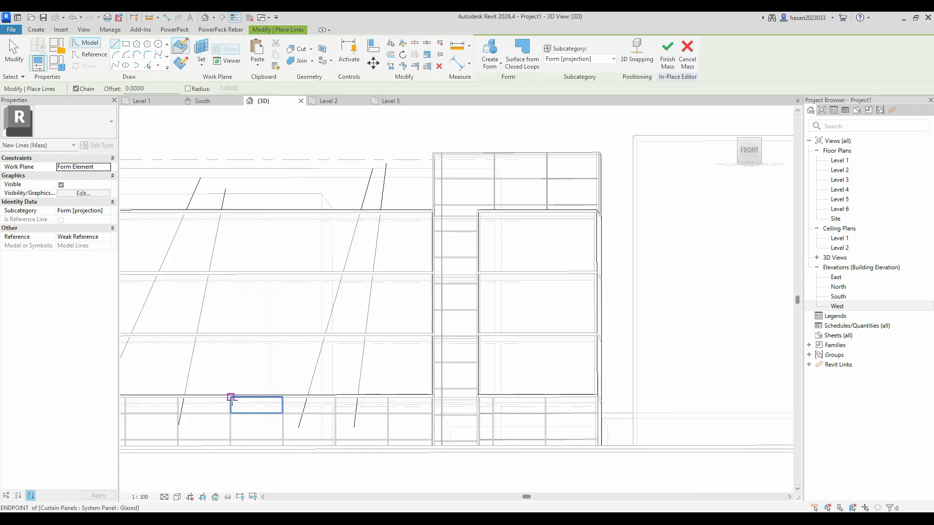
pyautogui.click(214, 411)
pyautogui.click(311, 162)
pyautogui.press('Escape')
pyautogui.click(256, 413)
pyautogui.click(321, 188)
pyautogui.press('Escape')
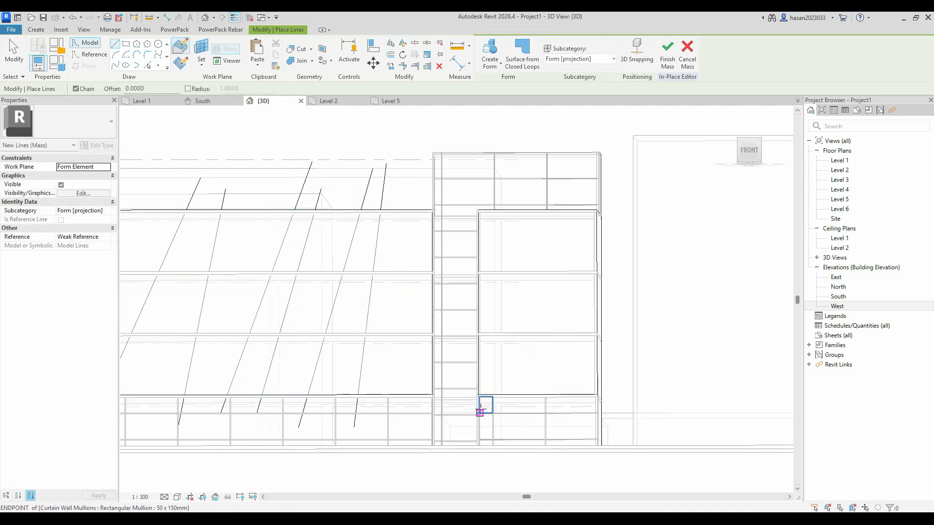
# Draw one slanted and one vertical model line across the facade section beyond the glazed recess.
pyautogui.click(493, 414)
pyautogui.click(541, 165)
pyautogui.press('Escape')
pyautogui.click(582, 422)
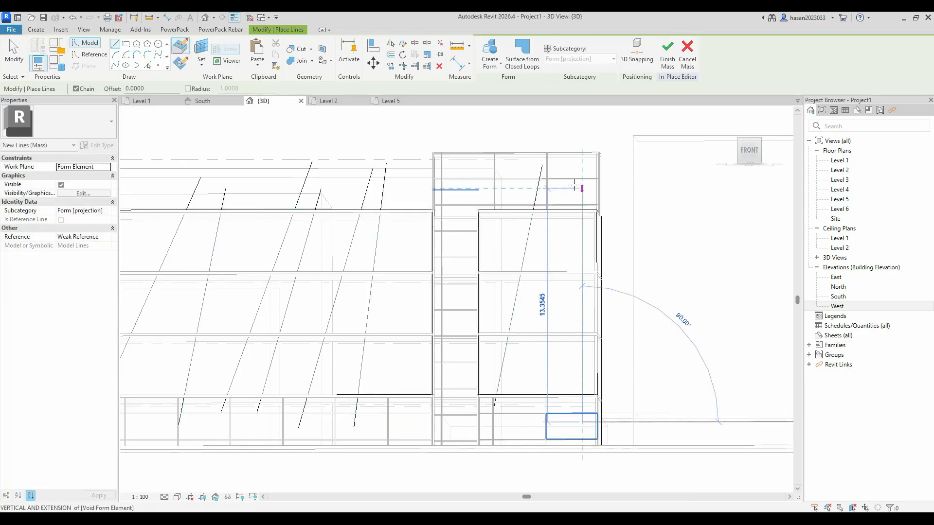
pyautogui.click(583, 178)
pyautogui.press('Escape')
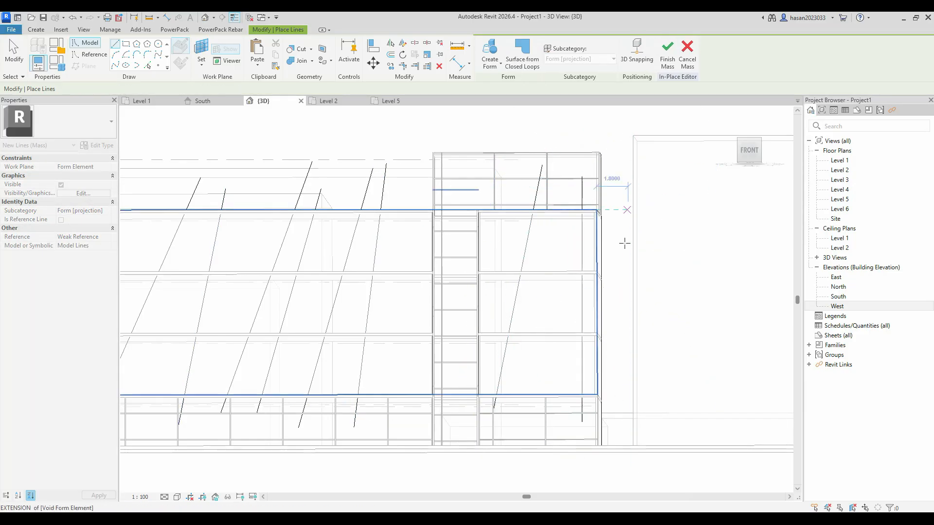
# Finish drawing lines and examine the set from several angles to check how they cross the front facade.
pyautogui.keyDown('shift'); pyautogui.moveTo(646, 359); pyautogui.dragTo(540, 246, button='middle'); pyautogui.keyUp('shift')
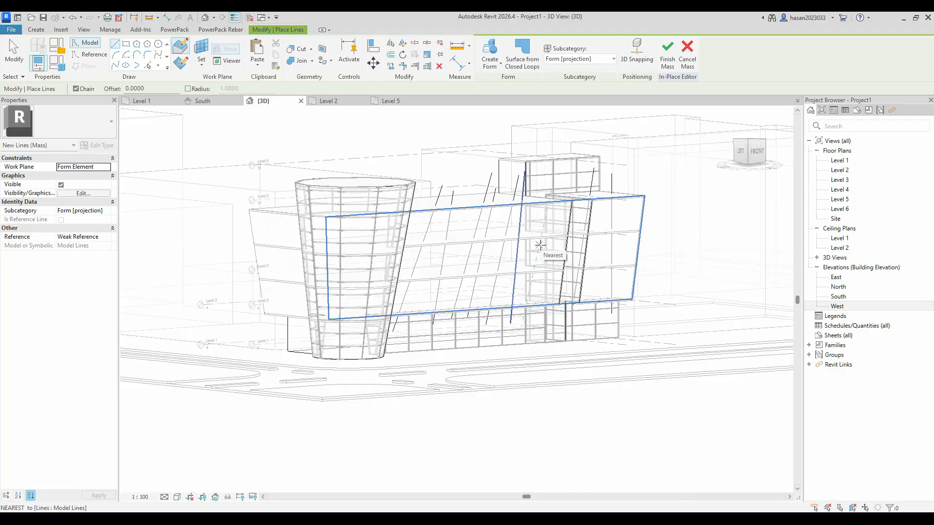
pyautogui.scroll(-3, 506, 277)
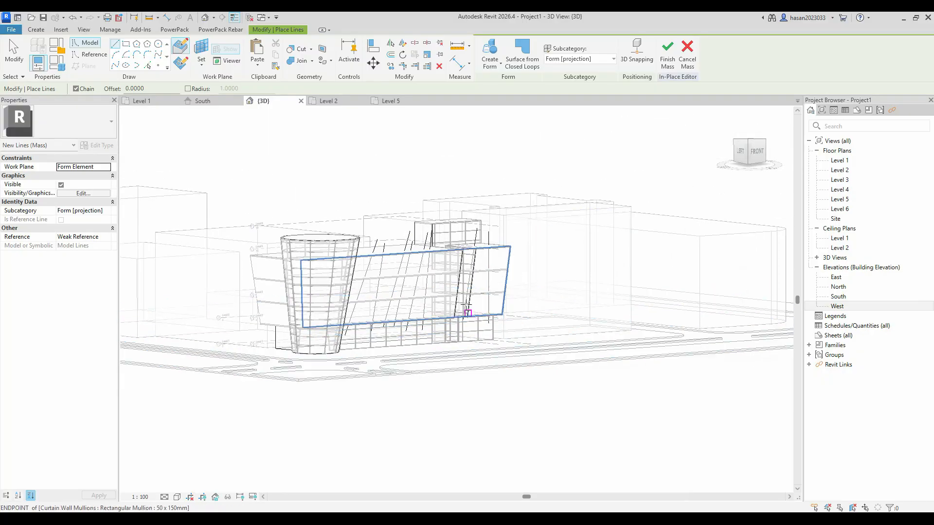
pyautogui.scroll(3, 400, 276)
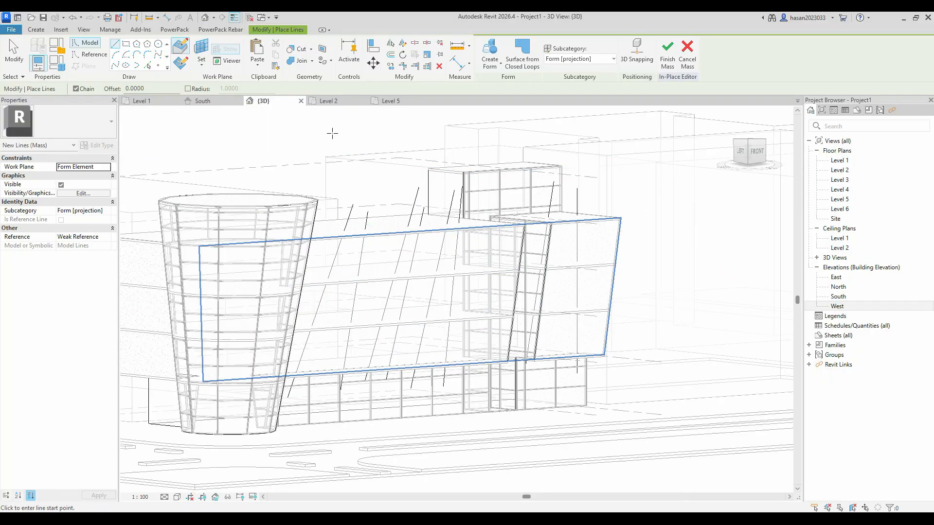
pyautogui.keyDown('shift'); pyautogui.moveTo(333, 133); pyautogui.dragTo(532, 196, button='middle'); pyautogui.keyUp('shift')
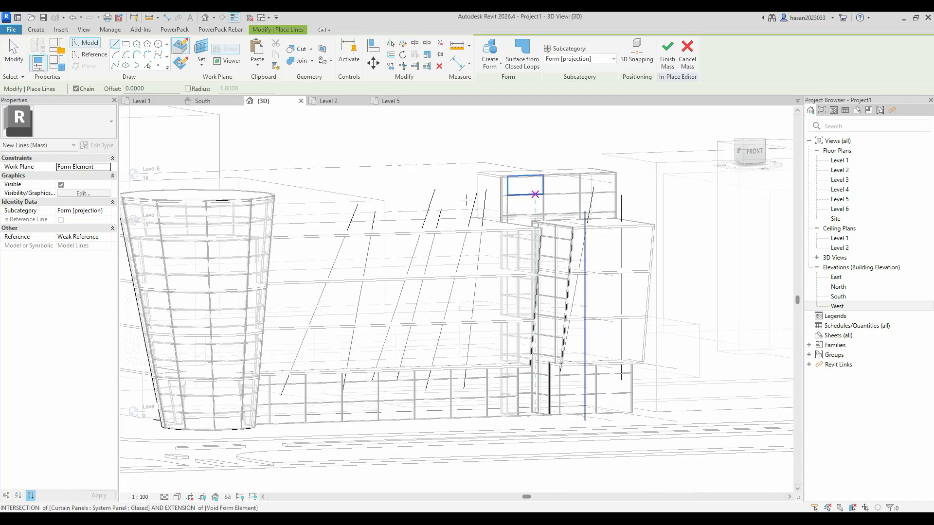
pyautogui.press('Escape')
pyautogui.keyDown('shift'); pyautogui.moveTo(601, 222); pyautogui.dragTo(452, 215, button='middle'); pyautogui.keyUp('shift')
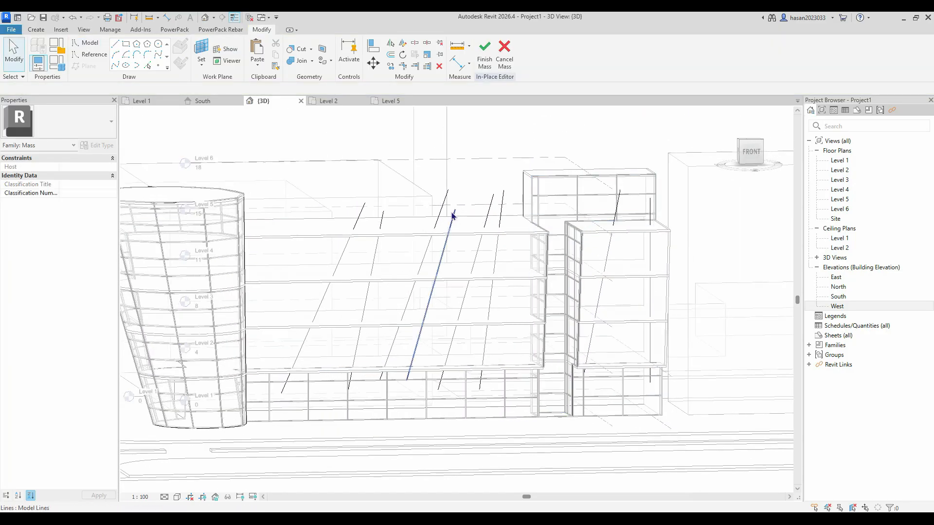
pyautogui.click(363, 208)
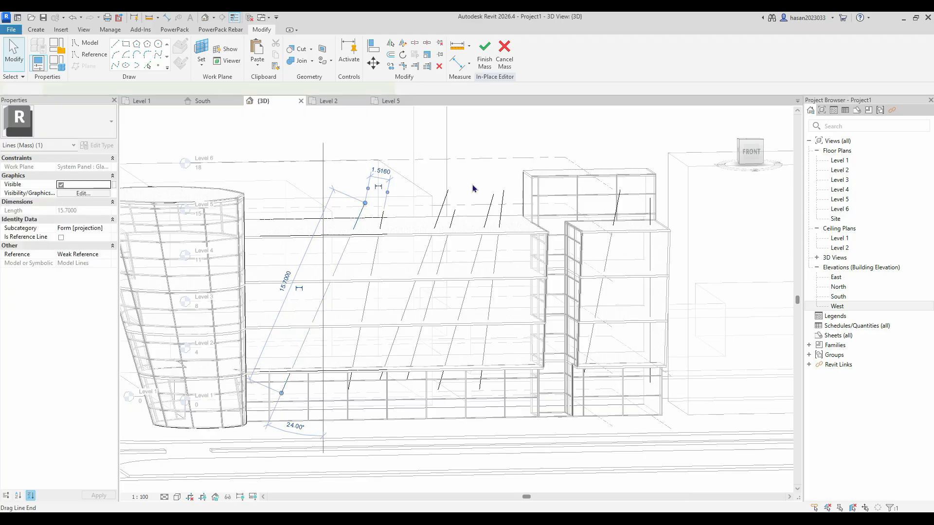
pyautogui.click(514, 142)
pyautogui.keyDown('shift'); pyautogui.moveTo(476, 182); pyautogui.dragTo(520, 141, button='middle'); pyautogui.keyUp('shift')
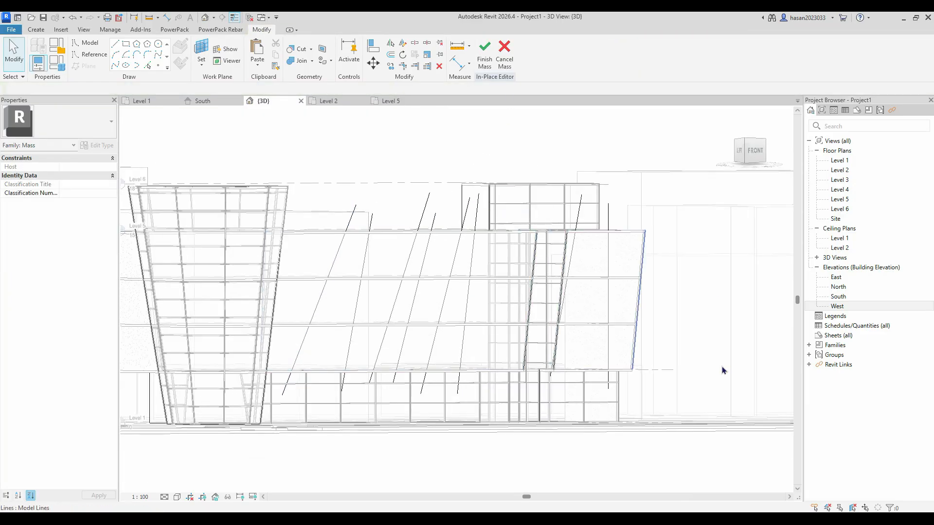
# Delete all eight model lines drawn across the front facade, including the two near the glazed recess.
pyautogui.click(351, 220)
pyautogui.press('Delete')
pyautogui.click(371, 221)
pyautogui.press('Delete')
pyautogui.click(428, 203)
pyautogui.press('Delete')
pyautogui.click(434, 218)
pyautogui.press('Delete')
pyautogui.click(469, 209)
pyautogui.press('Delete')
pyautogui.click(478, 209)
pyautogui.press('Delete')
pyautogui.click(575, 229)
pyautogui.press('Delete')
pyautogui.click(606, 218)
pyautogui.press('Delete')
pyautogui.keyDown('shift'); pyautogui.moveTo(462, 279); pyautogui.dragTo(547, 265, button='middle'); pyautogui.keyUp('shift')
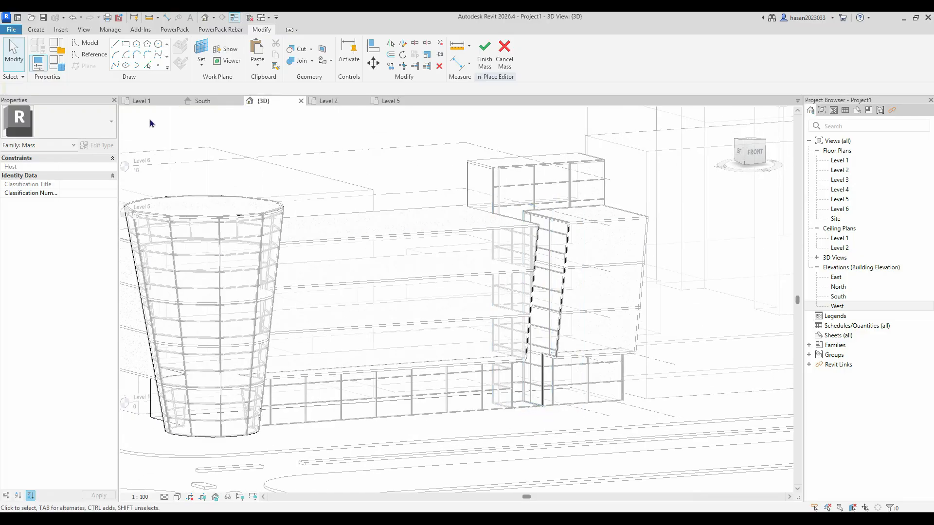
# Set the tilted front face as the work plane and draw a slanted reference line across it beside the round tower.
pyautogui.click(116, 45)
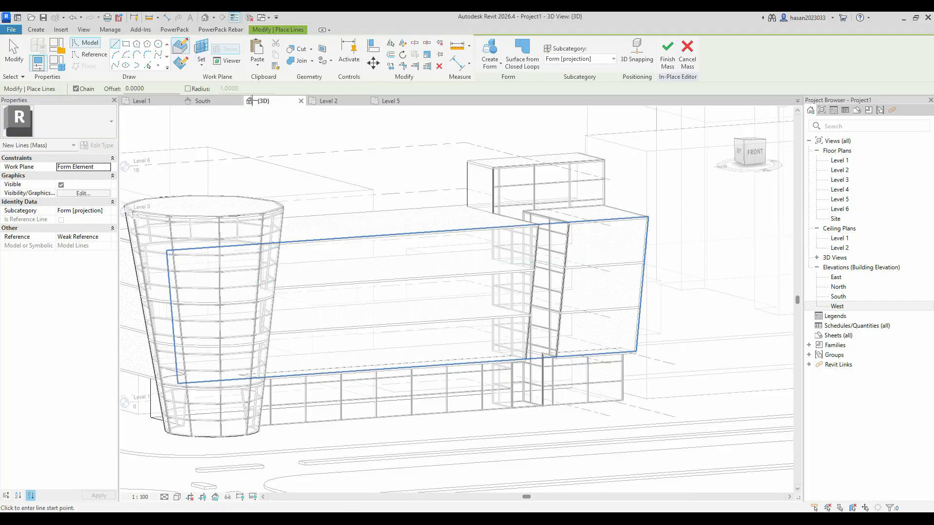
pyautogui.click(200, 52)
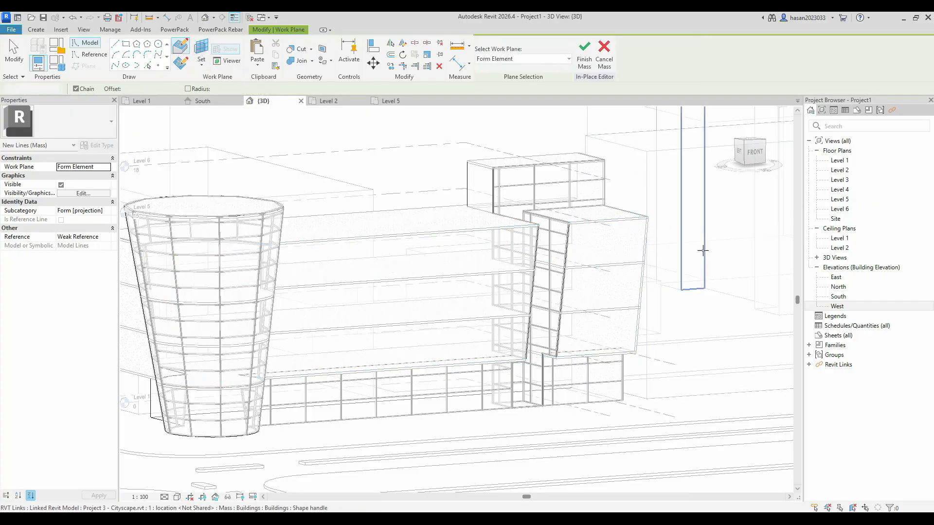
pyautogui.click(643, 228)
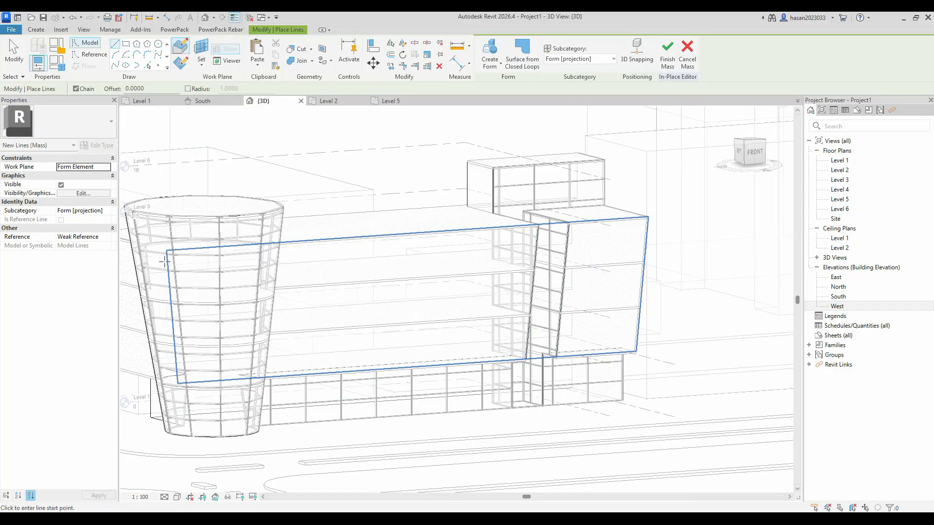
pyautogui.click(200, 53)
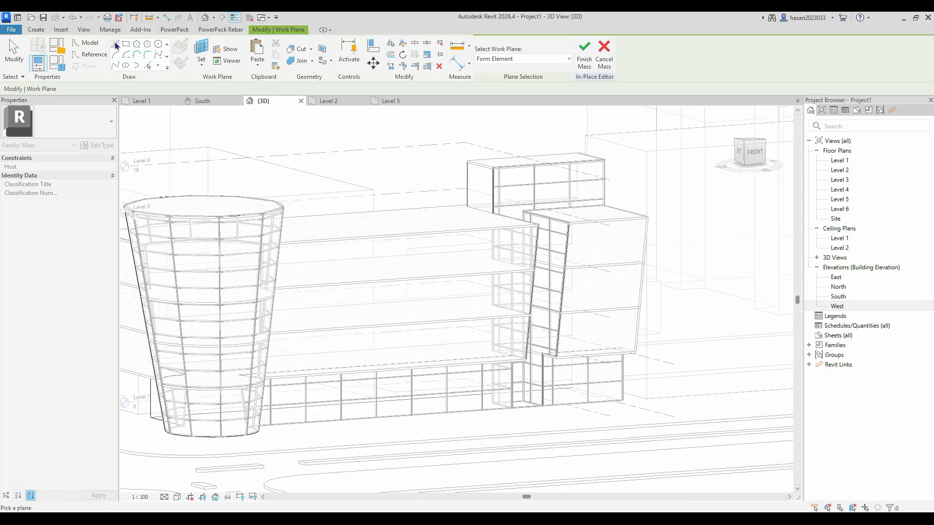
pyautogui.click(99, 56)
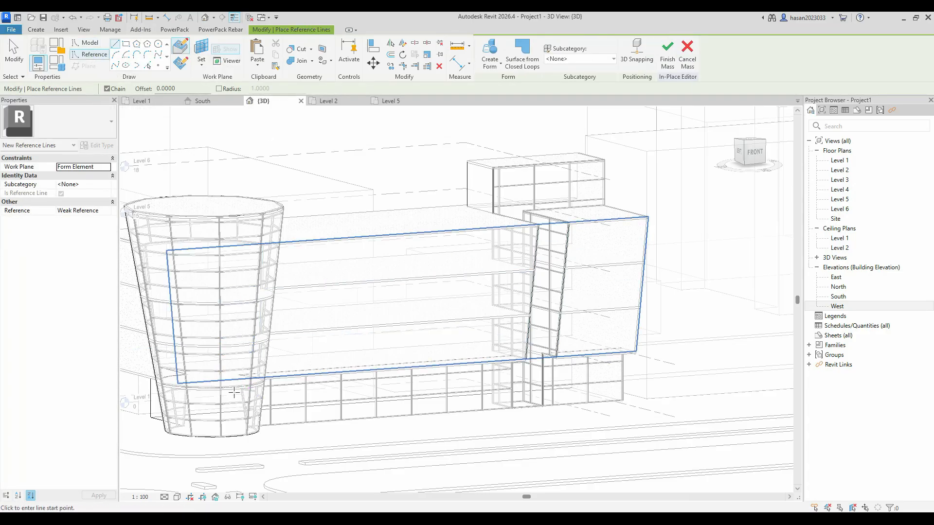
pyautogui.click(234, 393)
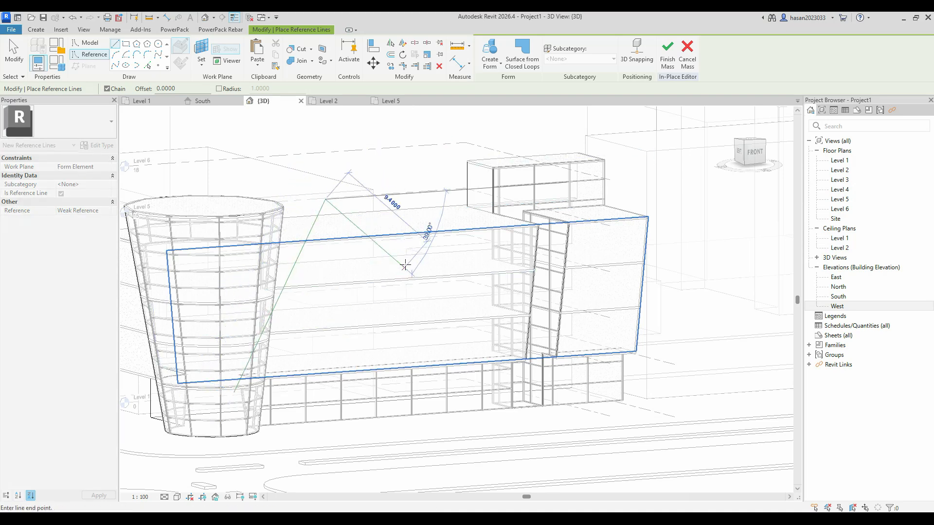
pyautogui.press('Escape')
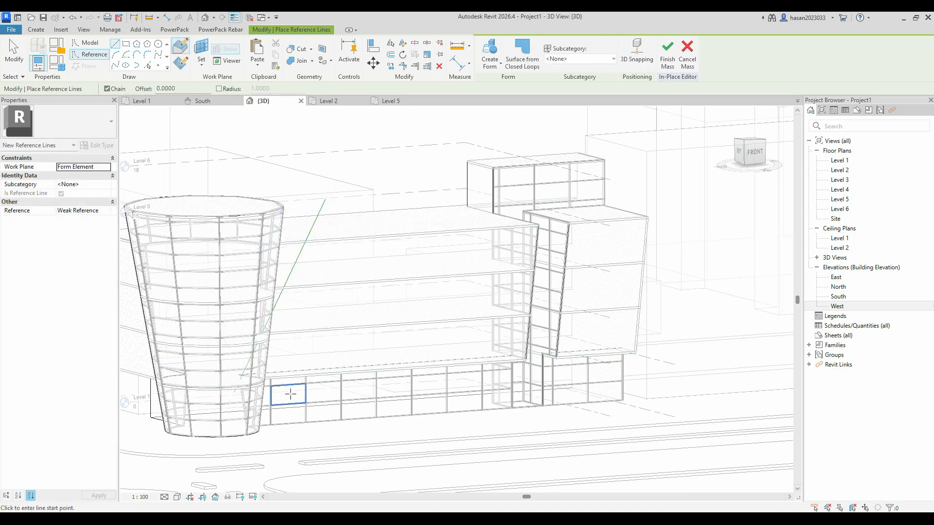
# Draw two slanted reference lines and one vertical one across the main facade between the round tower and the glazed recess.
pyautogui.click(315, 391)
pyautogui.click(345, 198)
pyautogui.press('Escape')
pyautogui.click(398, 387)
pyautogui.click(439, 196)
pyautogui.press('Escape')
pyautogui.click(464, 381)
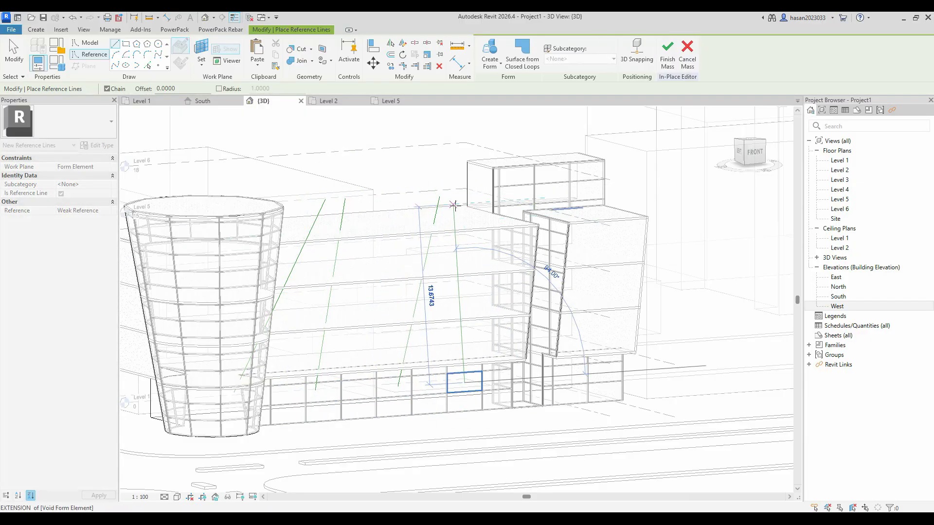
pyautogui.keyDown('shift'); pyautogui.moveTo(463, 201); pyautogui.dragTo(505, 319, button='middle'); pyautogui.keyUp('shift')
# Draw a slanted reference line at the glazed recess, plus one slanted and one vertical across the facade section beyond it.
pyautogui.click(514, 403)
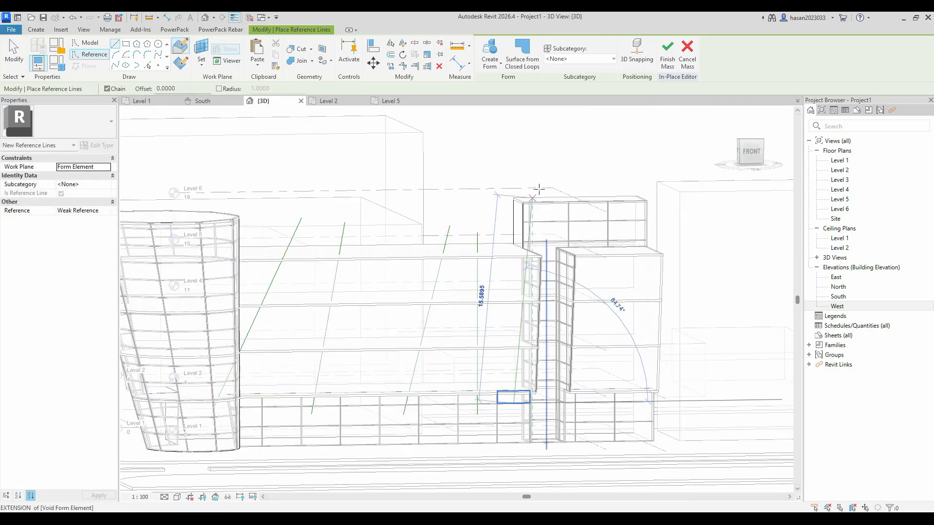
pyautogui.click(545, 182)
pyautogui.press('Escape')
pyautogui.click(589, 412)
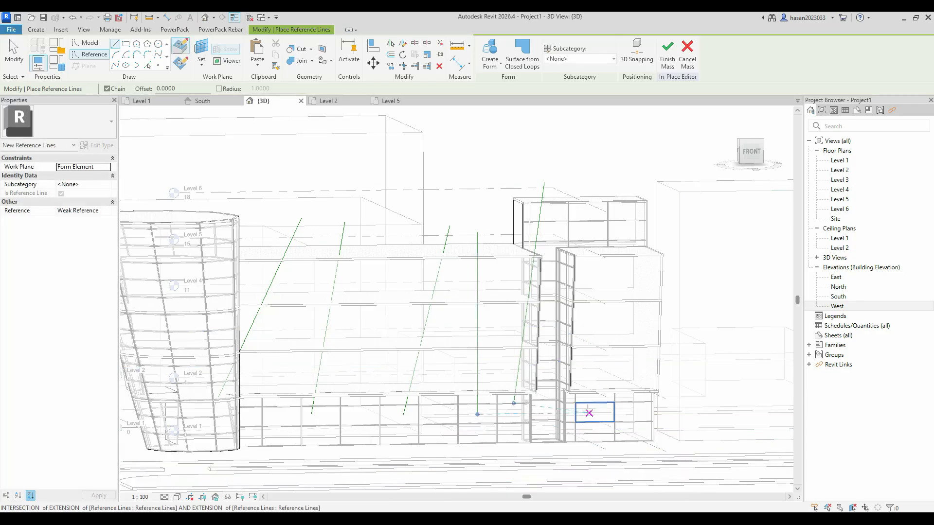
pyautogui.click(623, 217)
pyautogui.press('Escape')
pyautogui.click(644, 413)
pyautogui.click(644, 242)
pyautogui.press('Escape')
# Draw two long, nearly horizontal reference lines across the full width of the facade, one above the other.
pyautogui.click(130, 330)
pyautogui.click(743, 281)
pyautogui.press('Escape')
pyautogui.click(130, 360)
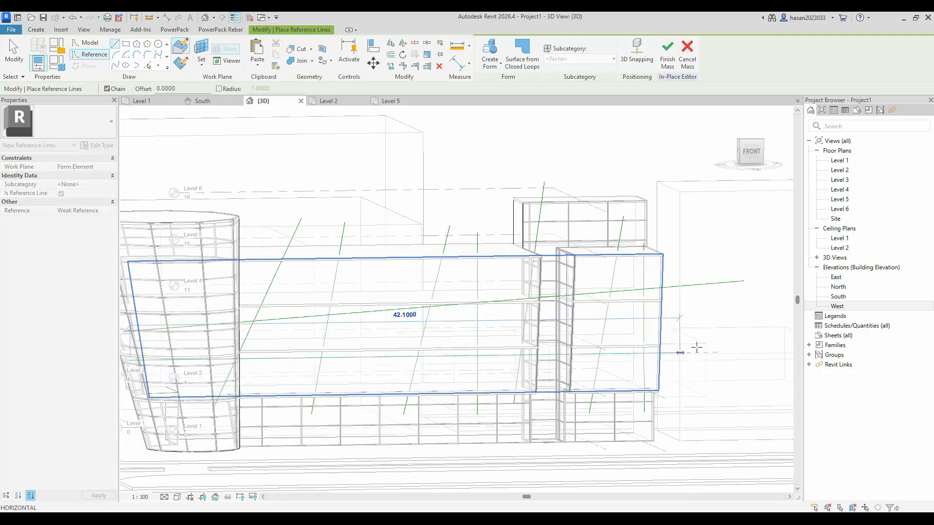
pyautogui.press('Escape')
pyautogui.moveTo(535, 326)
pyautogui.keyDown('shift'); pyautogui.mouseDown(button='middle')
pyautogui.moveTo(538, 286)
pyautogui.moveTo(544, 309)
pyautogui.moveTo(518, 324)
pyautogui.mouseUp(button='middle'); pyautogui.keyUp('shift')
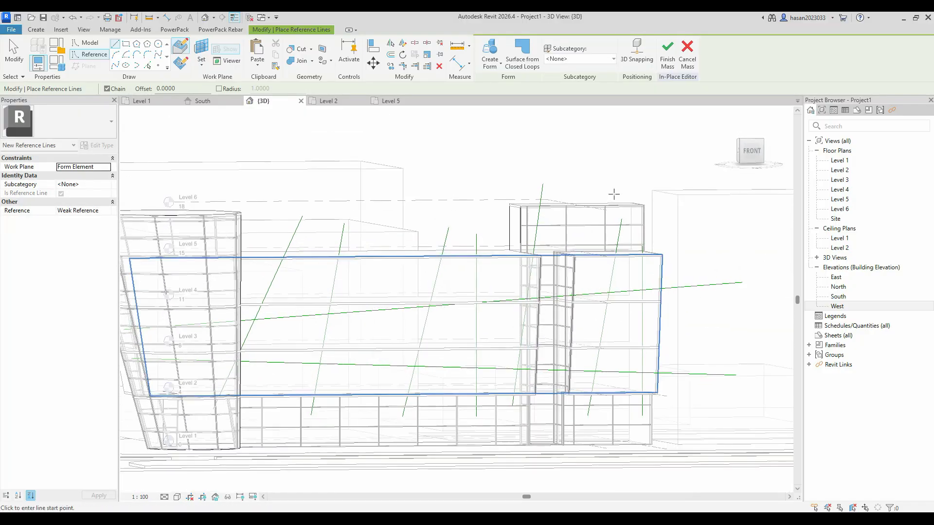
pyautogui.press('Escape')
# Examine the slanted reference line at the glazed recess and the front face to check which work plane the line lies on.
pyautogui.click(481, 190)
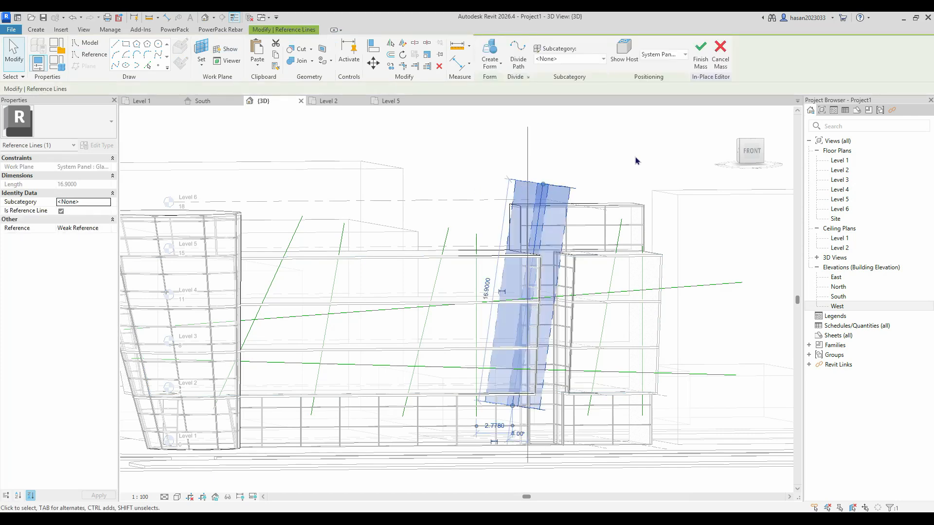
pyautogui.press('Escape')
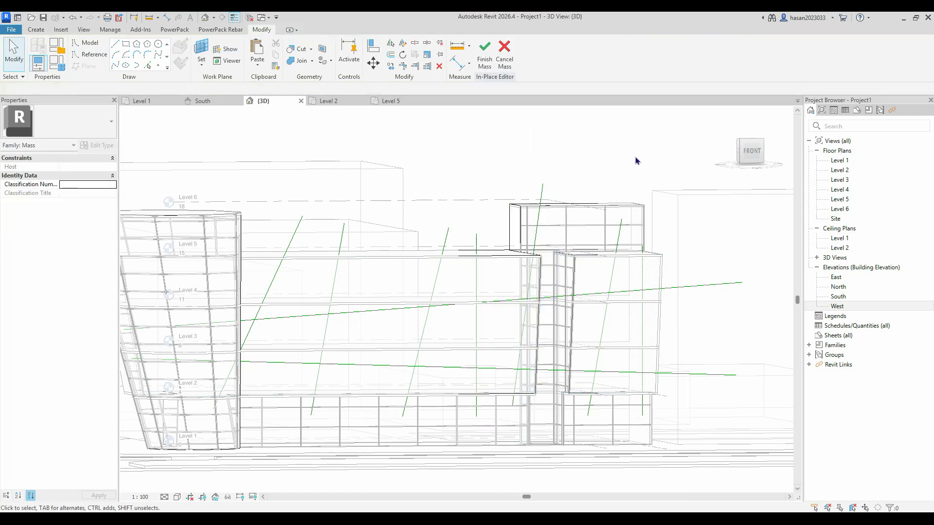
pyautogui.click(658, 265)
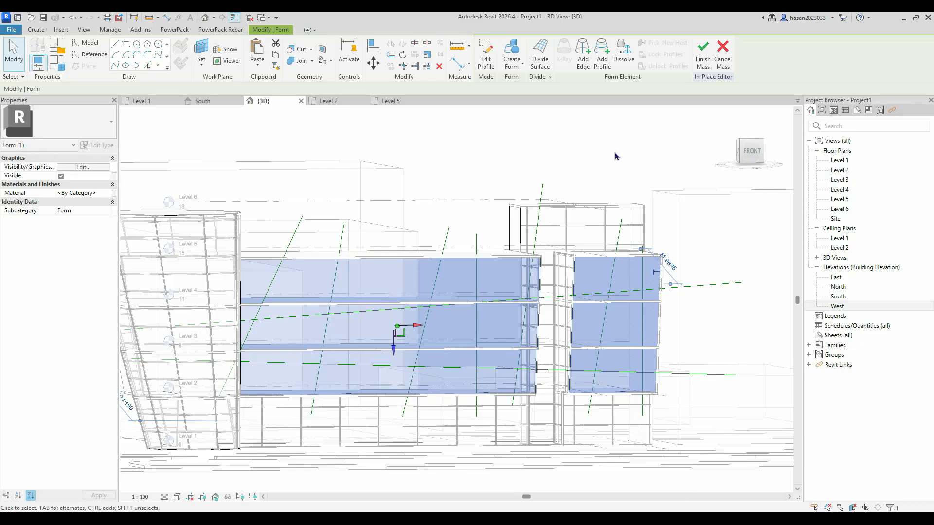
pyautogui.press('Escape')
pyautogui.click(544, 204)
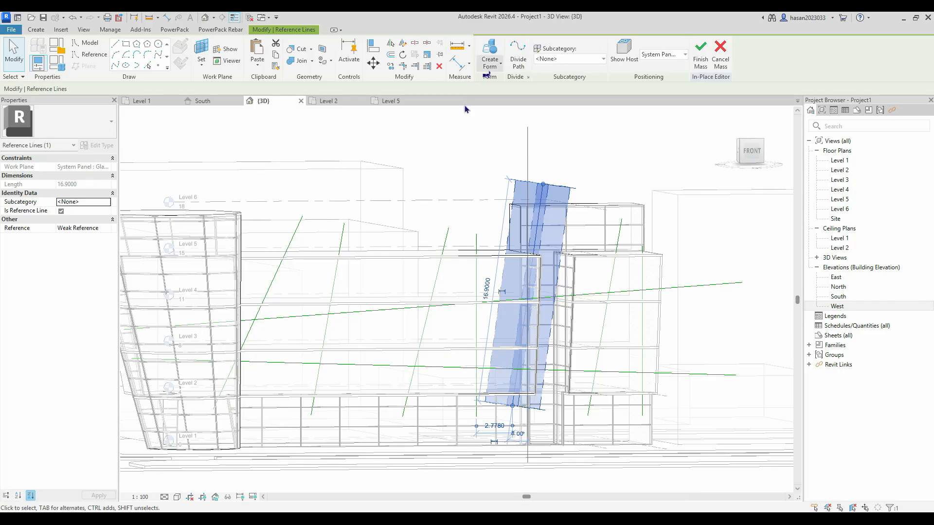
pyautogui.press('Escape')
pyautogui.scroll(-1, 713, 447)
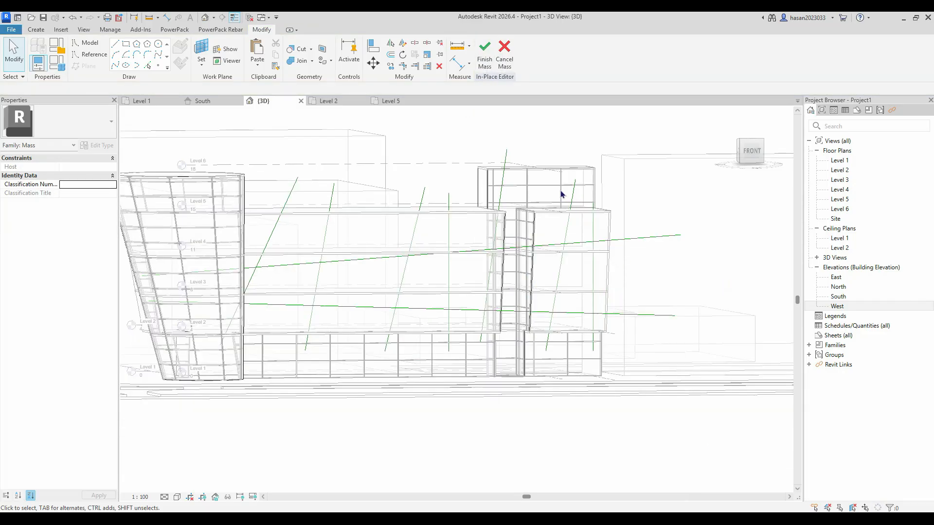
pyautogui.scroll(-2, 562, 194)
pyautogui.scroll(1, 514, 180)
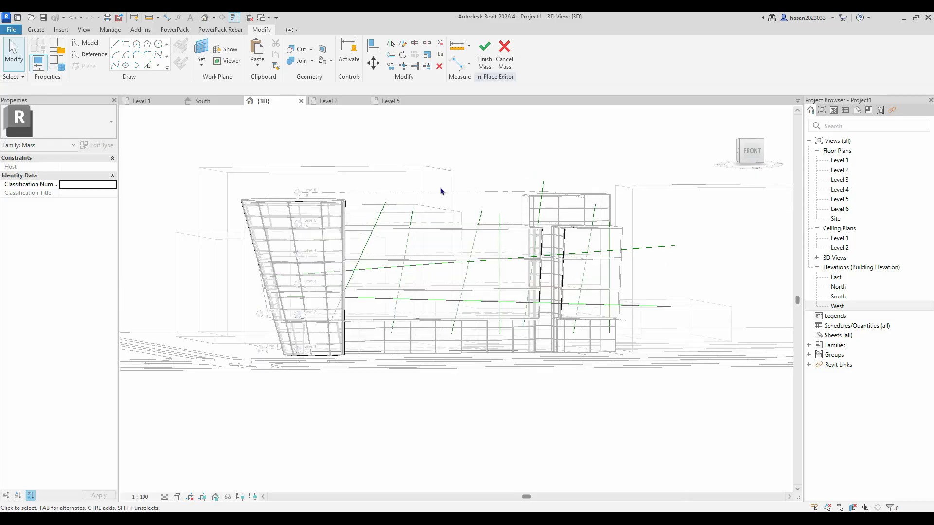
# Cancel the in-place mass edit and discard the reference lines drawn in it.
pyautogui.click(505, 54)
pyautogui.click(493, 276)
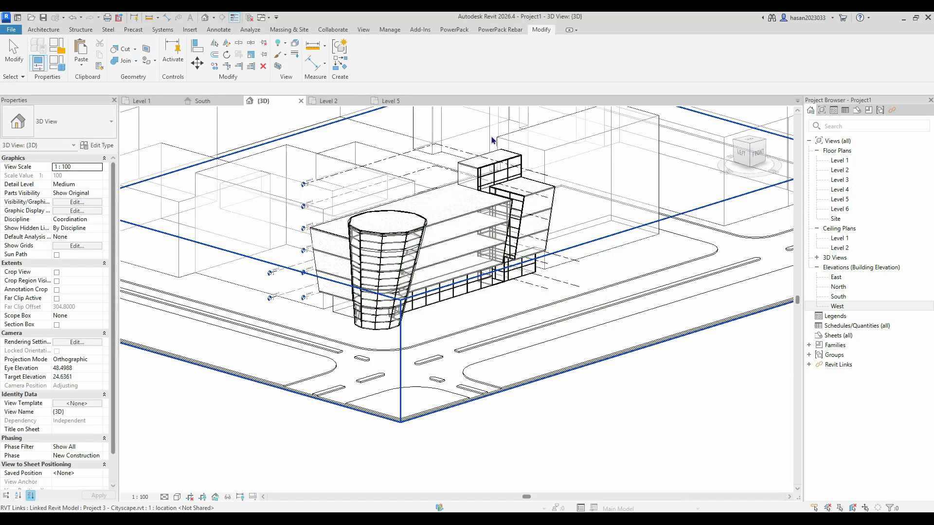
pyautogui.keyDown('shift'); pyautogui.moveTo(480, 342); pyautogui.dragTo(438, 340, button='middle'); pyautogui.keyUp('shift')
pyautogui.scroll(3, 499, 253)
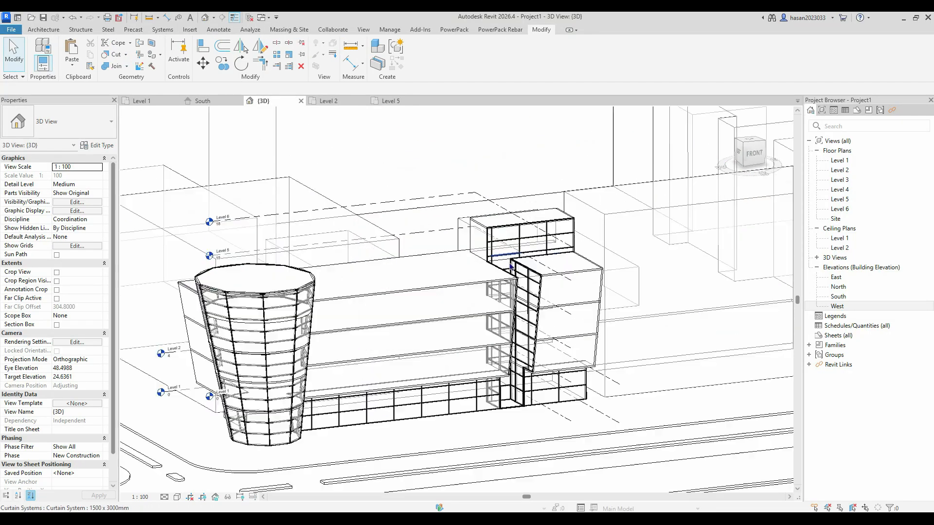
# Reopen the office building mass for in-place editing and divide the surface of its tilted front face.
pyautogui.click(517, 288)
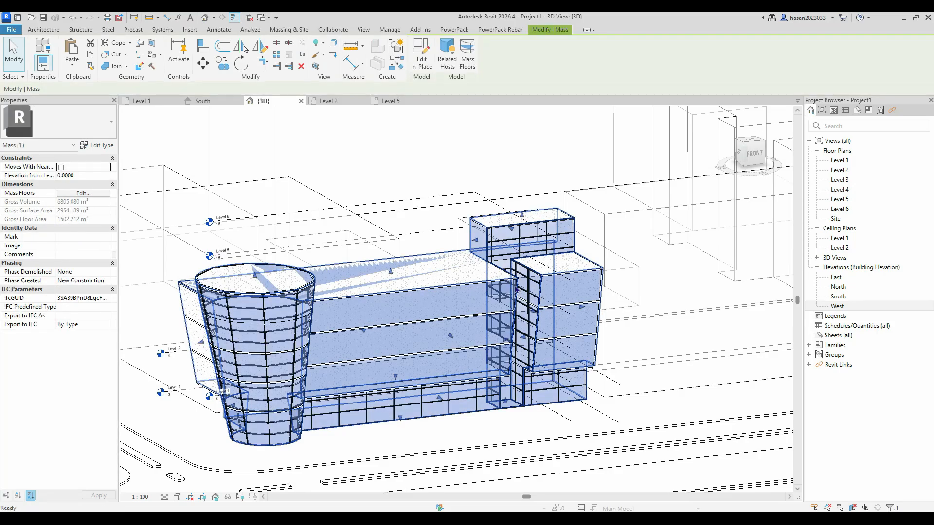
pyautogui.doubleClick(516, 289)
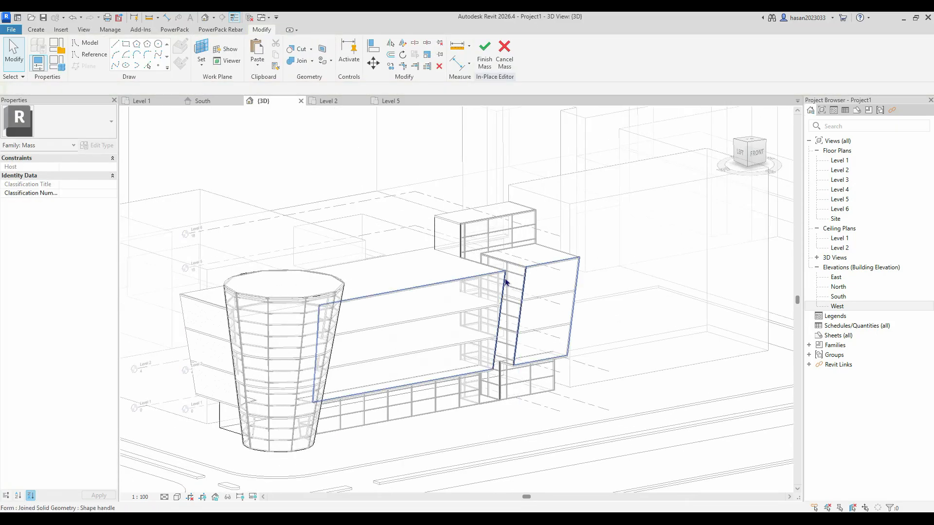
pyautogui.click(506, 282)
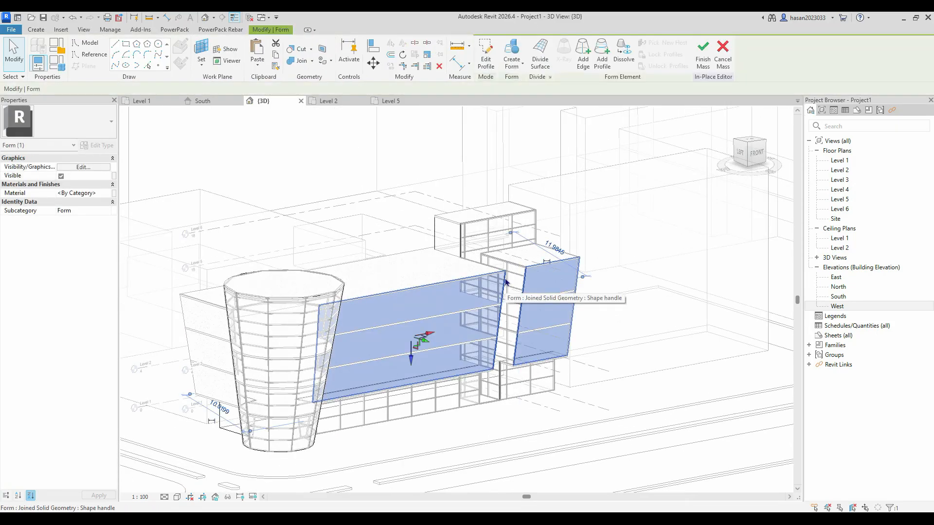
pyautogui.click(540, 51)
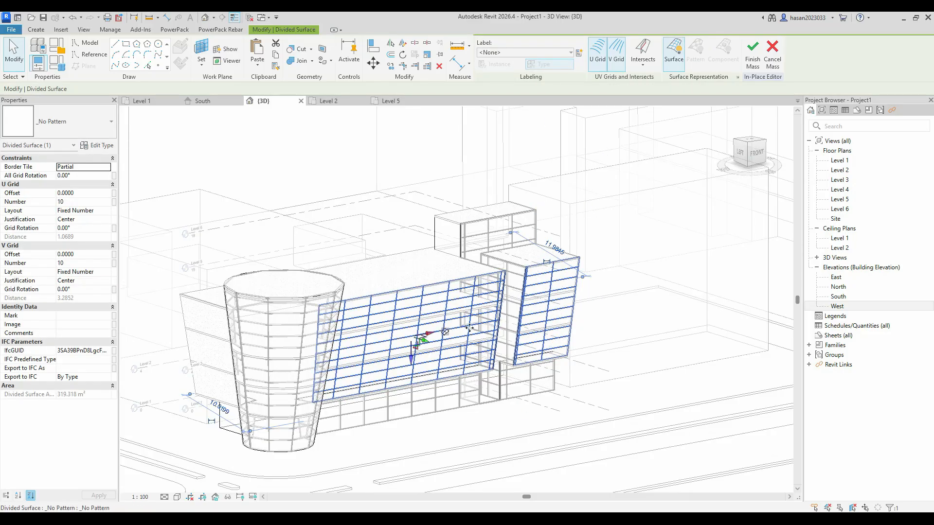
pyautogui.keyDown('shift'); pyautogui.moveTo(476, 378); pyautogui.dragTo(455, 384, button='middle'); pyautogui.keyUp('shift')
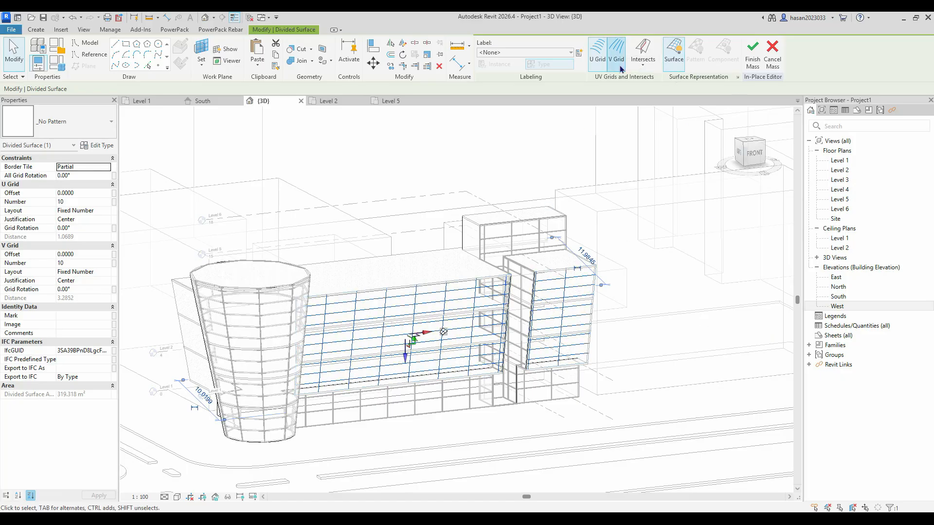
# Turn off both the U grid and the V grid of the divided front surface.
pyautogui.click(598, 51)
pyautogui.click(616, 51)
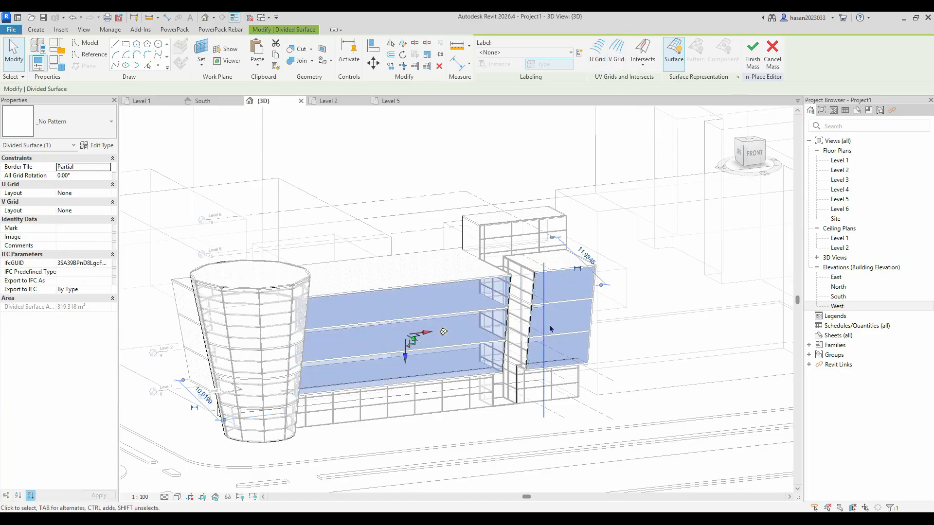
pyautogui.keyDown('shift'); pyautogui.moveTo(538, 328); pyautogui.dragTo(470, 223, button='middle'); pyautogui.keyUp('shift')
pyautogui.keyDown('shift'); pyautogui.moveTo(489, 165); pyautogui.dragTo(295, 172, button='middle'); pyautogui.keyUp('shift')
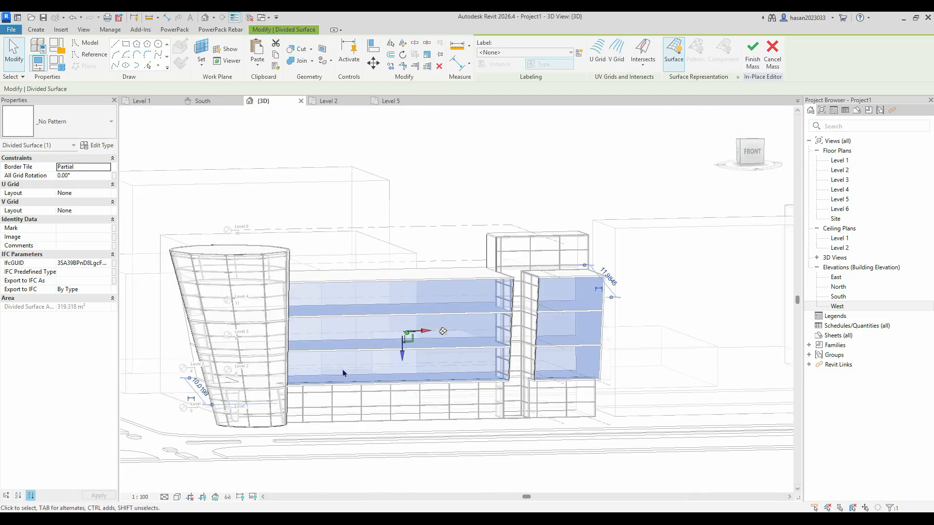
pyautogui.keyDown('shift'); pyautogui.moveTo(361, 332); pyautogui.dragTo(331, 201, button='middle'); pyautogui.keyUp('shift')
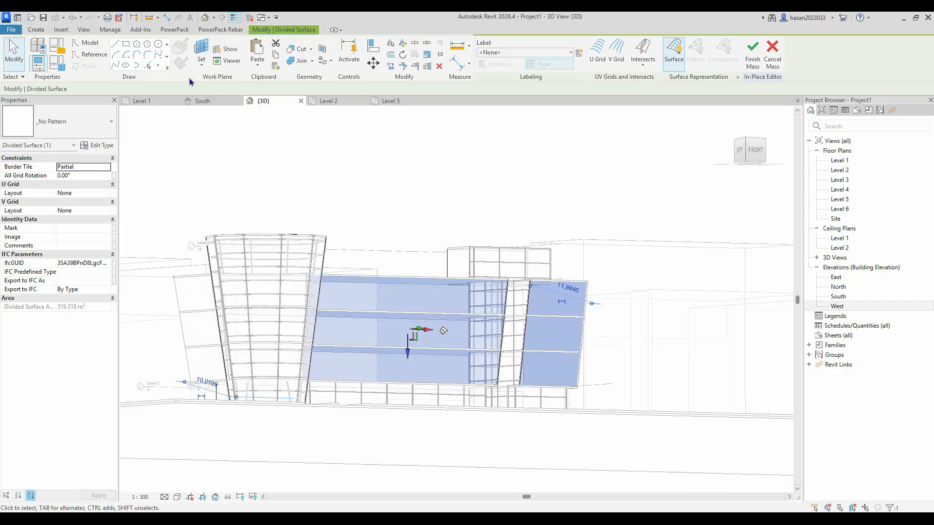
pyautogui.click(103, 54)
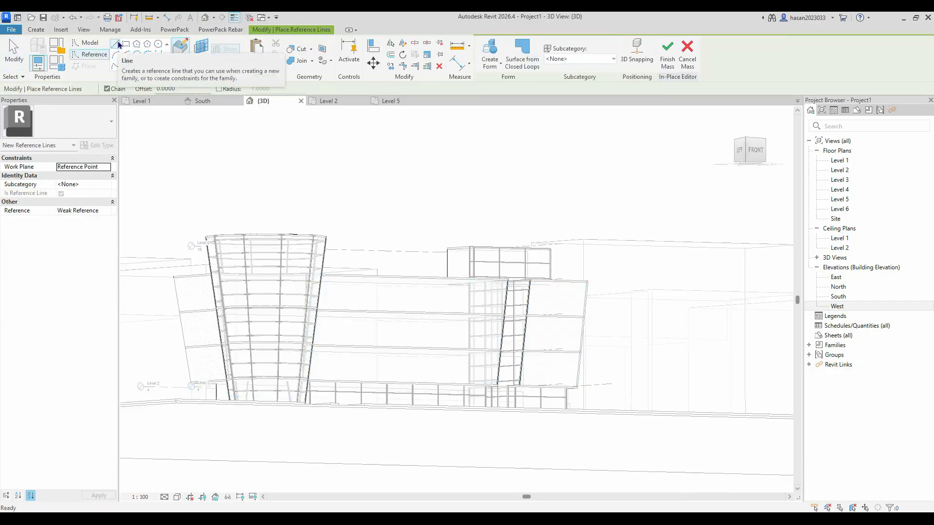
pyautogui.keyDown('shift'); pyautogui.moveTo(348, 334); pyautogui.dragTo(309, 396, button='middle'); pyautogui.keyUp('shift')
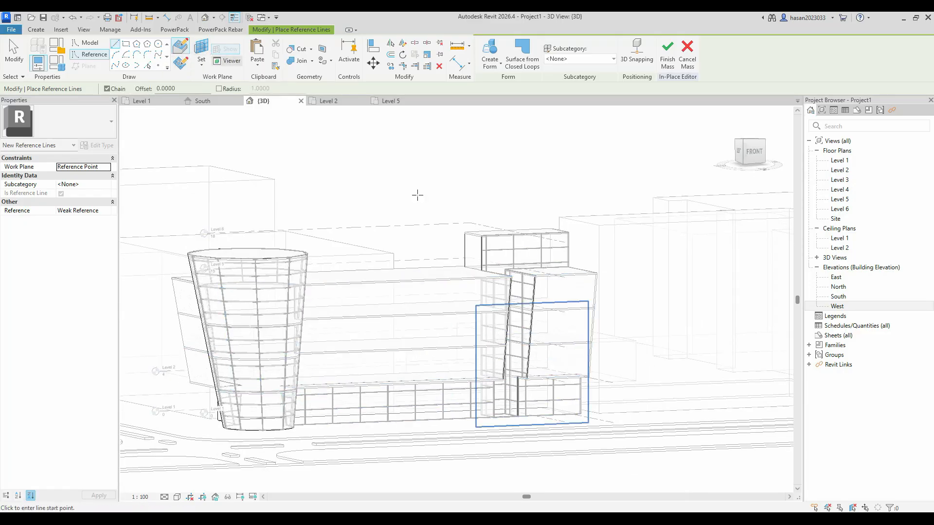
pyautogui.click(591, 282)
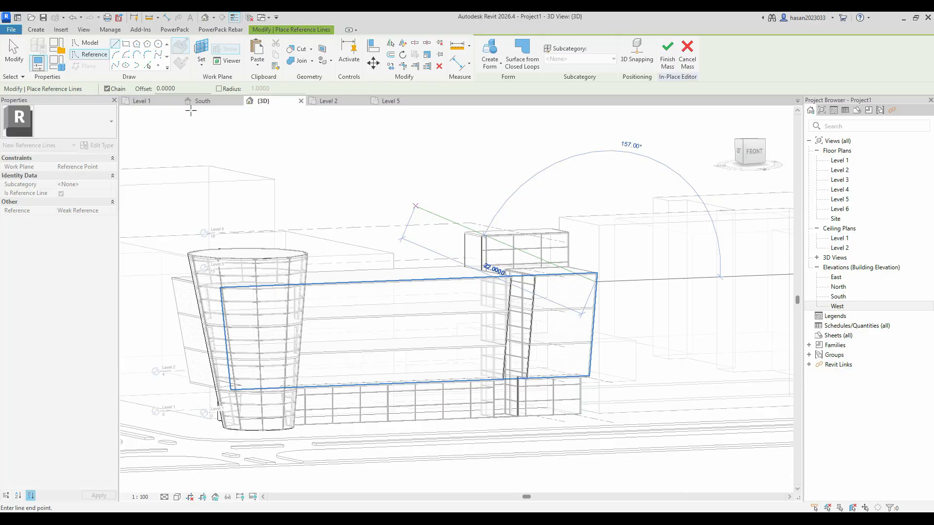
pyautogui.click(119, 46)
pyautogui.moveTo(294, 390)
pyautogui.keyDown('shift'); pyautogui.mouseDown(button='middle')
pyautogui.moveTo(312, 378)
pyautogui.moveTo(303, 393)
pyautogui.mouseUp(button='middle'); pyautogui.keyUp('shift')
pyautogui.click(299, 392)
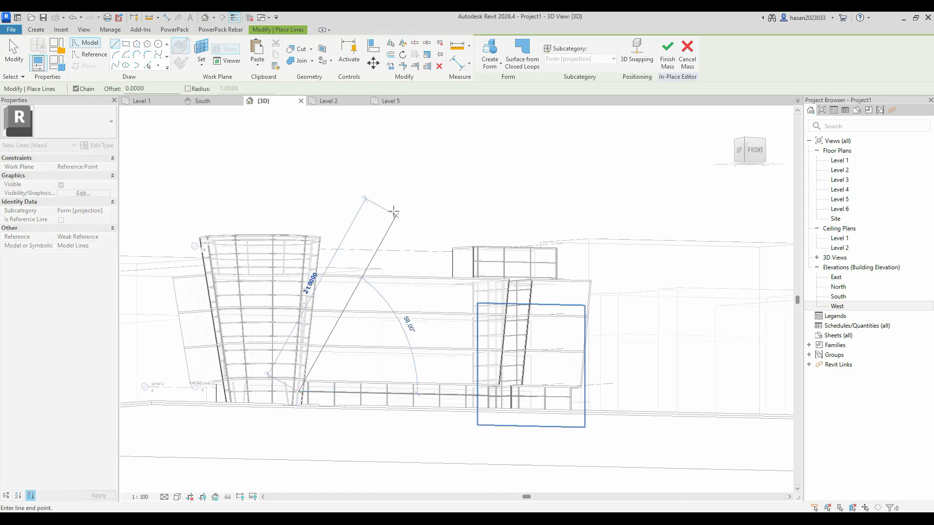
pyautogui.press('Escape')
pyautogui.press('Escape')
# Try to set the building mass's tilted front face as the work plane for drawing model lines.
pyautogui.click(403, 280)
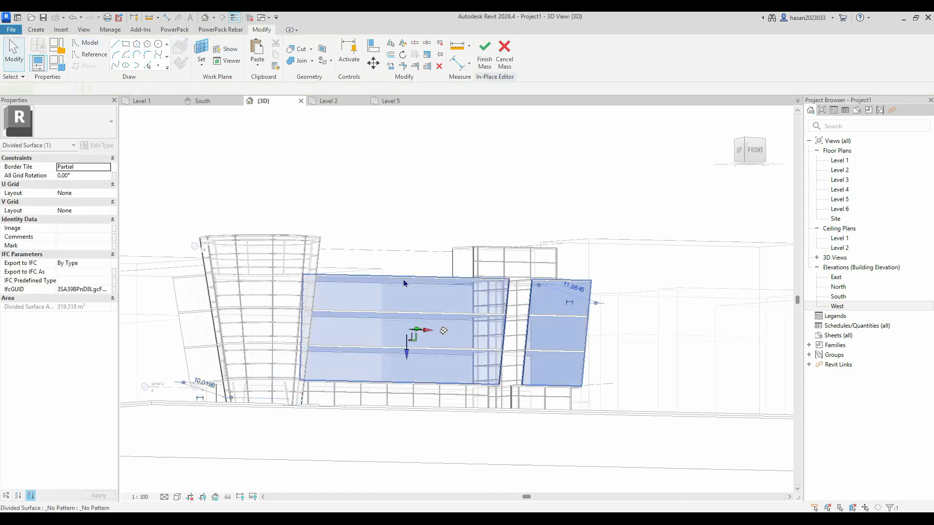
pyautogui.click(200, 51)
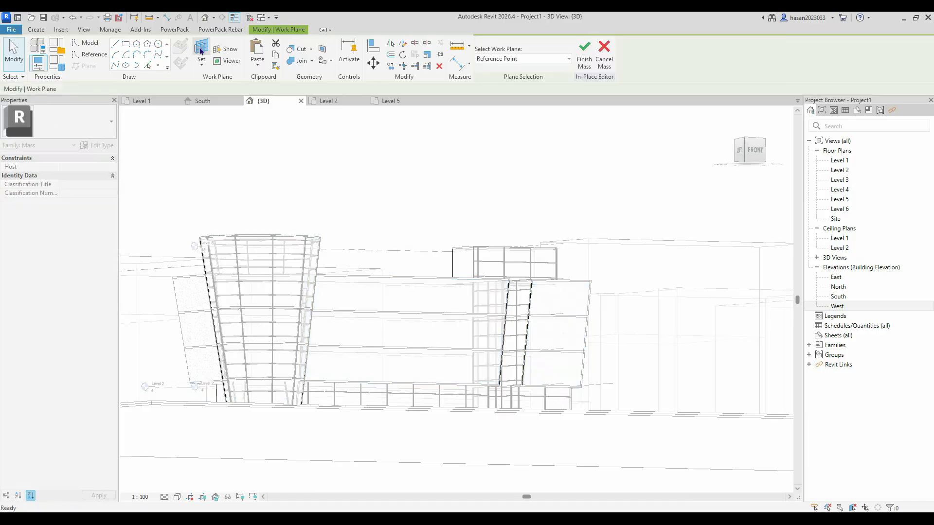
pyautogui.click(117, 45)
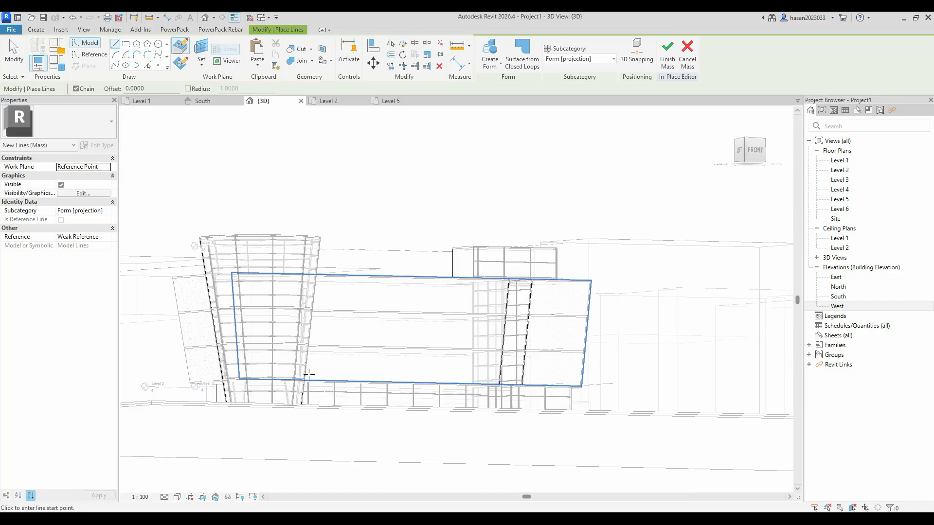
pyautogui.click(204, 69)
pyautogui.click(213, 81)
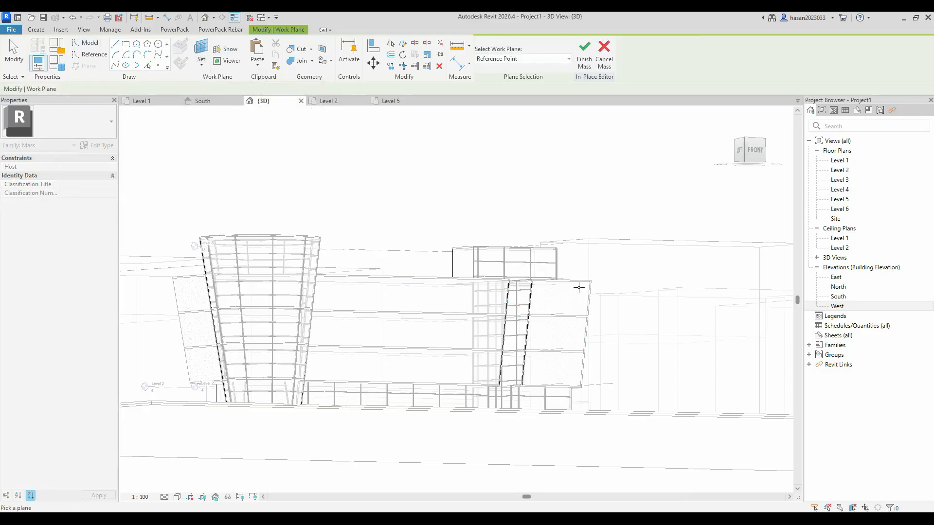
pyautogui.click(586, 293)
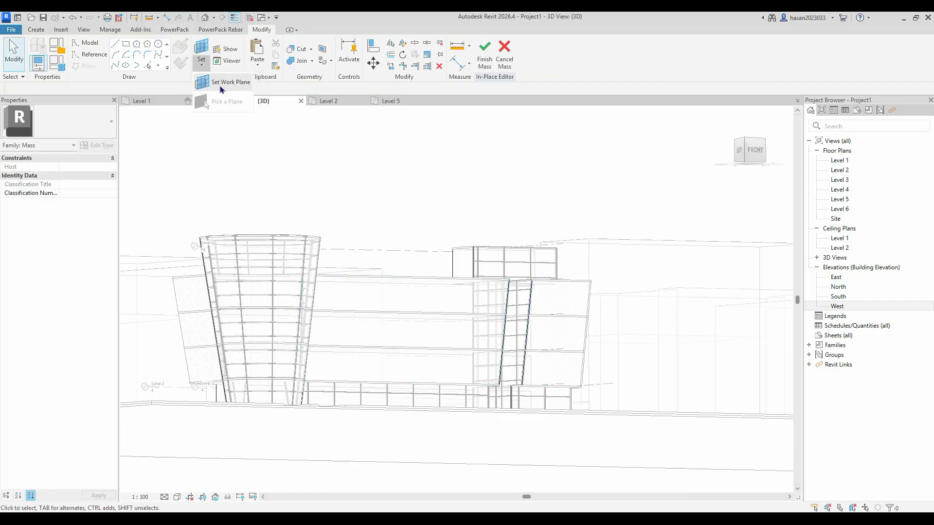
pyautogui.click(207, 51)
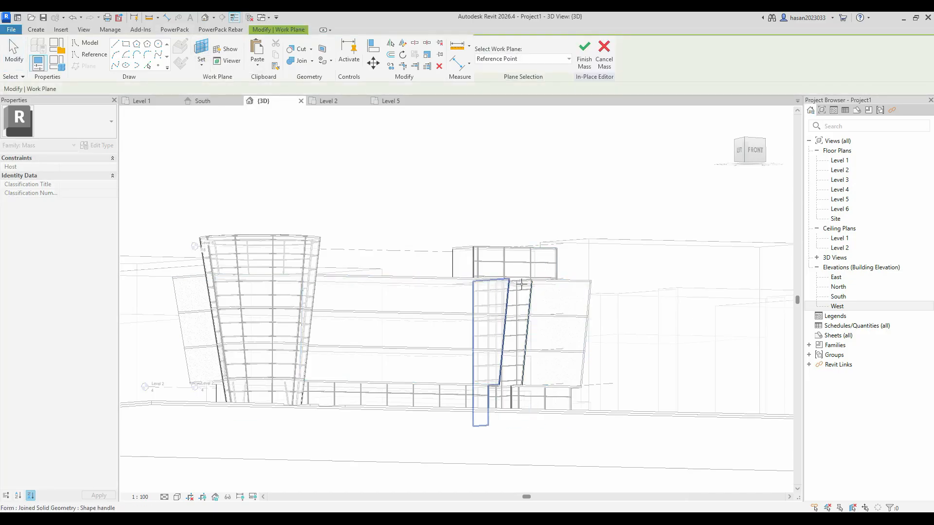
pyautogui.scroll(3, 496, 285)
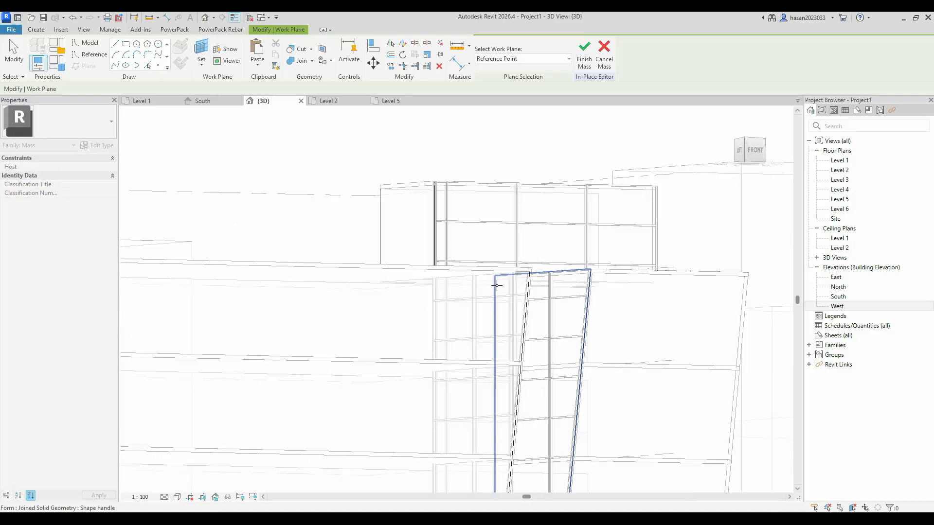
pyautogui.keyDown('shift'); pyautogui.moveTo(499, 288); pyautogui.dragTo(513, 318, button='middle'); pyautogui.keyUp('shift')
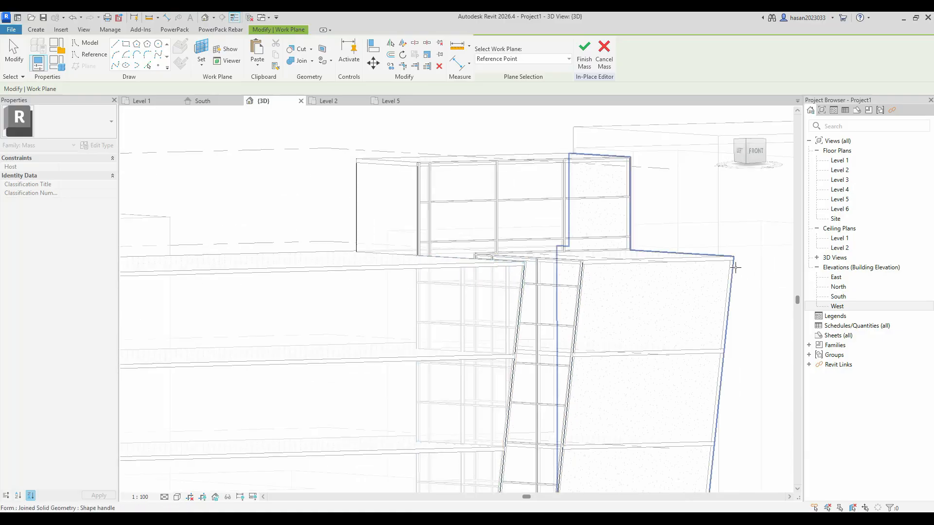
pyautogui.scroll(-3, 697, 270)
# Divide the surface of the mass's tilted front face again, covering both sides of the glazed recess.
pyautogui.keyDown('shift'); pyautogui.moveTo(696, 271); pyautogui.dragTo(297, 277, button='middle'); pyautogui.keyUp('shift')
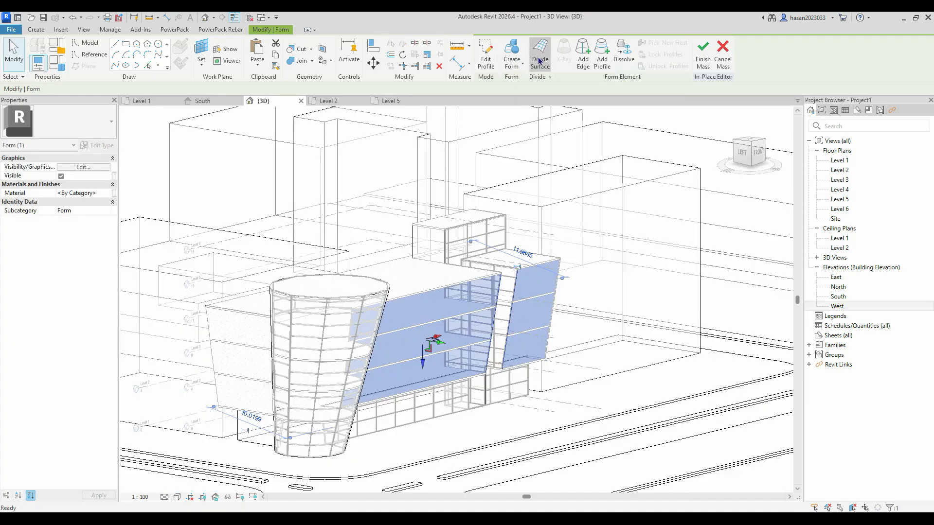
pyautogui.click(539, 61)
pyautogui.keyDown('shift'); pyautogui.moveTo(462, 321); pyautogui.dragTo(446, 381, button='middle'); pyautogui.keyUp('shift')
pyautogui.scroll(2, 460, 362)
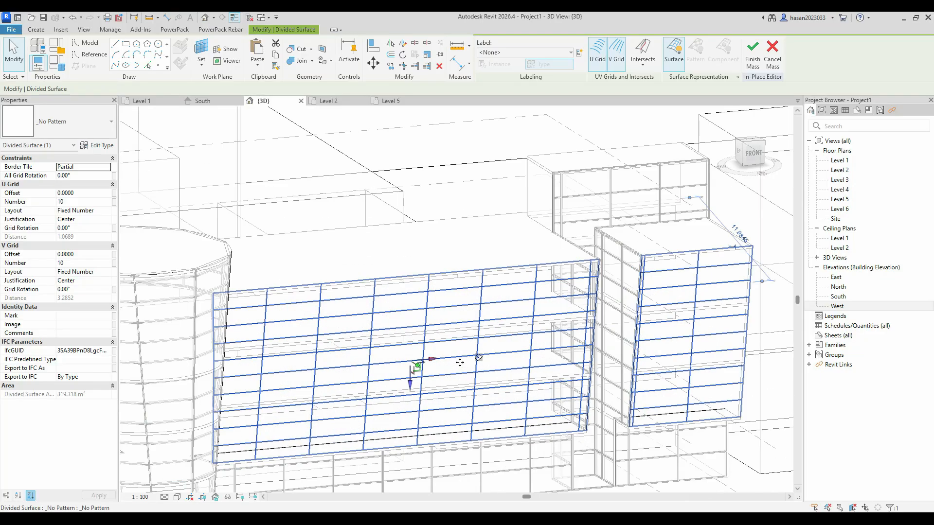
# Turn off both the U grid and the V grid on the sloped front facade's divided surface.
pyautogui.click(599, 58)
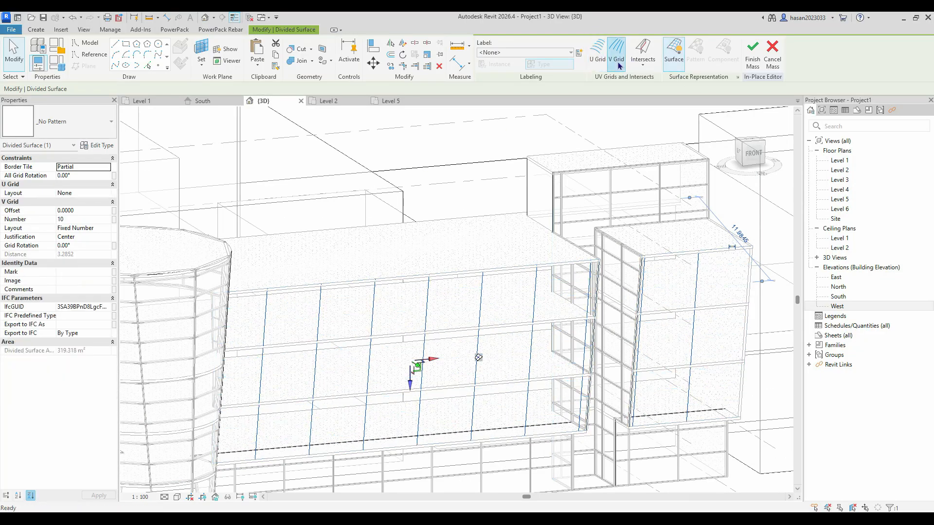
pyautogui.click(617, 56)
pyautogui.moveTo(564, 312)
pyautogui.keyDown('shift'); pyautogui.mouseDown(button='middle')
pyautogui.moveTo(541, 316)
pyautogui.moveTo(542, 324)
pyautogui.mouseUp(button='middle'); pyautogui.keyUp('shift')
pyautogui.scroll(-4, 476, 188)
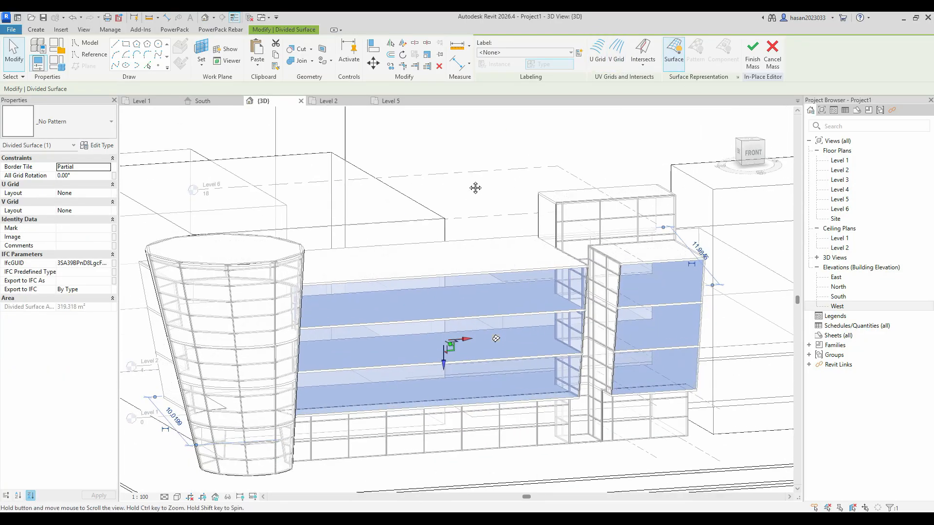
# Try to draw a model line on the face of the sloped front facade, starting at its upper outer corner.
pyautogui.click(204, 50)
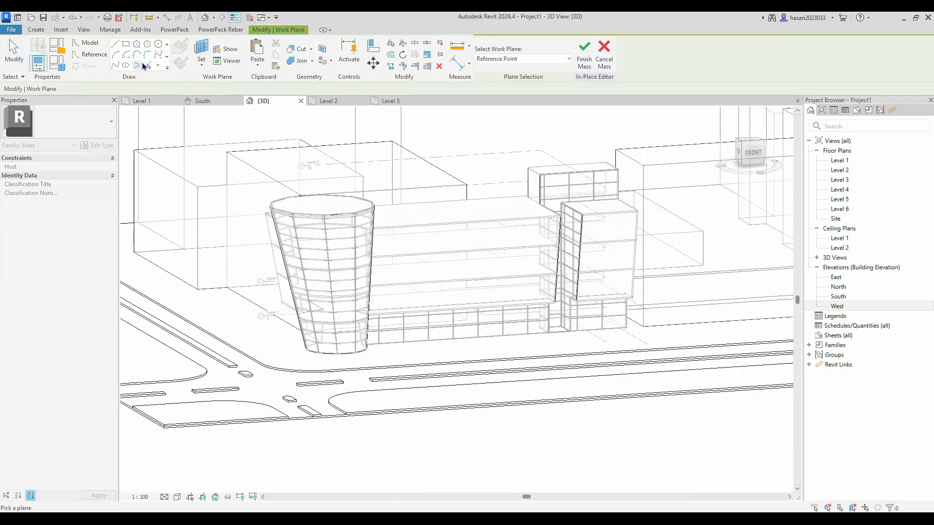
pyautogui.click(118, 46)
pyautogui.click(180, 46)
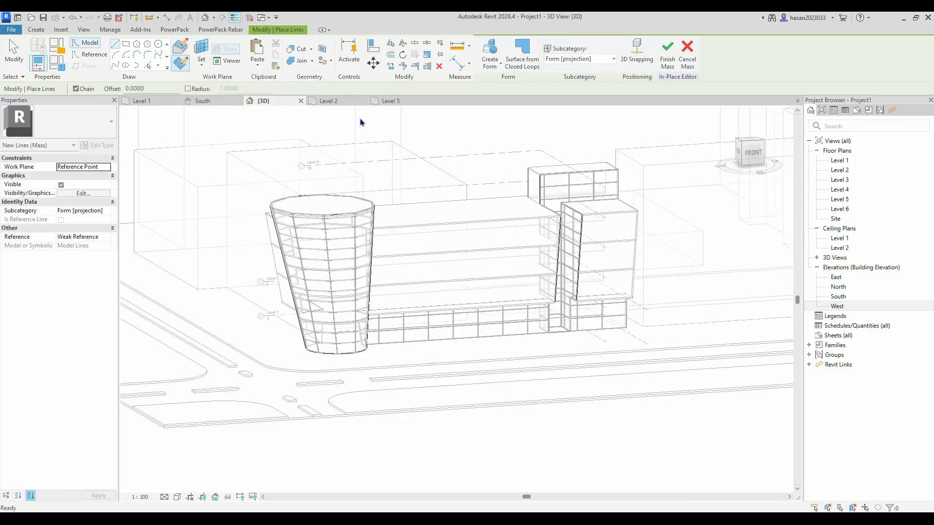
pyautogui.click(628, 218)
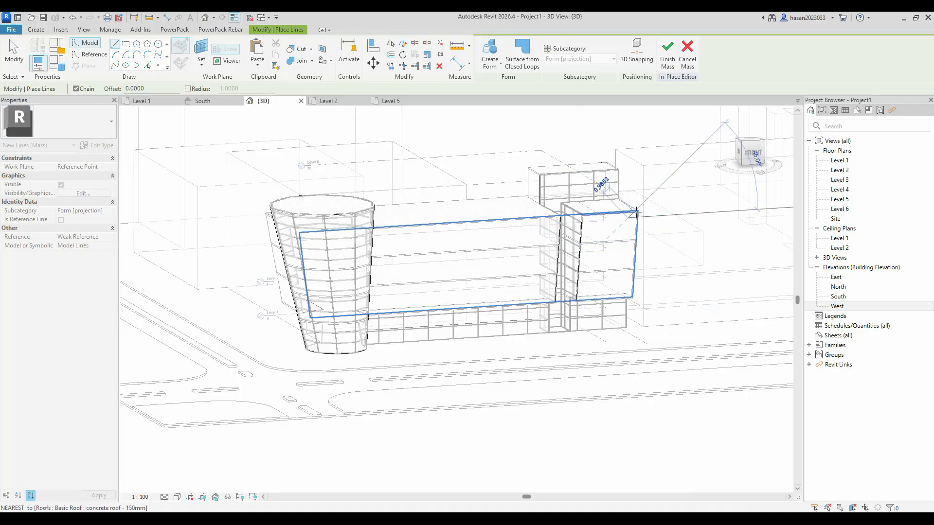
pyautogui.scroll(4, 637, 211)
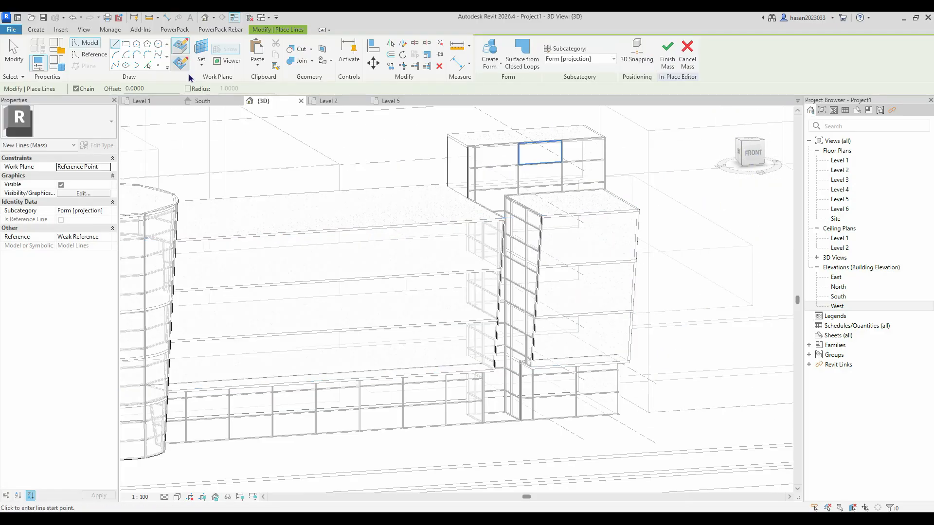
# Try to set a work plane and start a model line on the front facade's roof edge, about 0.78 m from the corner.
pyautogui.click(202, 57)
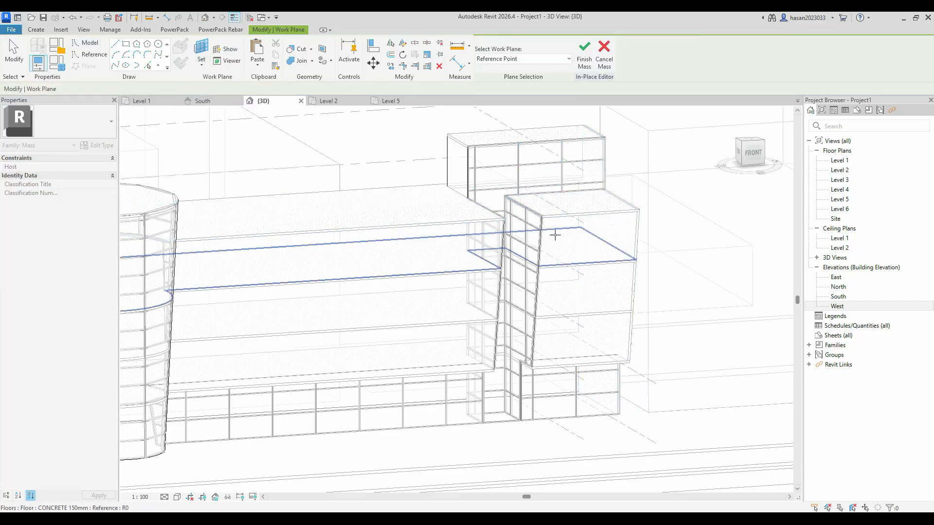
pyautogui.click(598, 230)
pyautogui.click(204, 65)
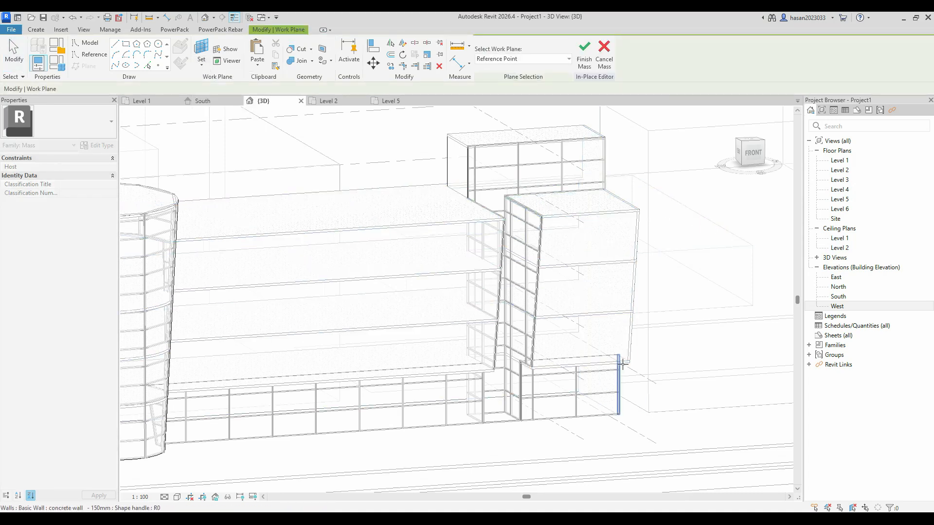
pyautogui.click(202, 61)
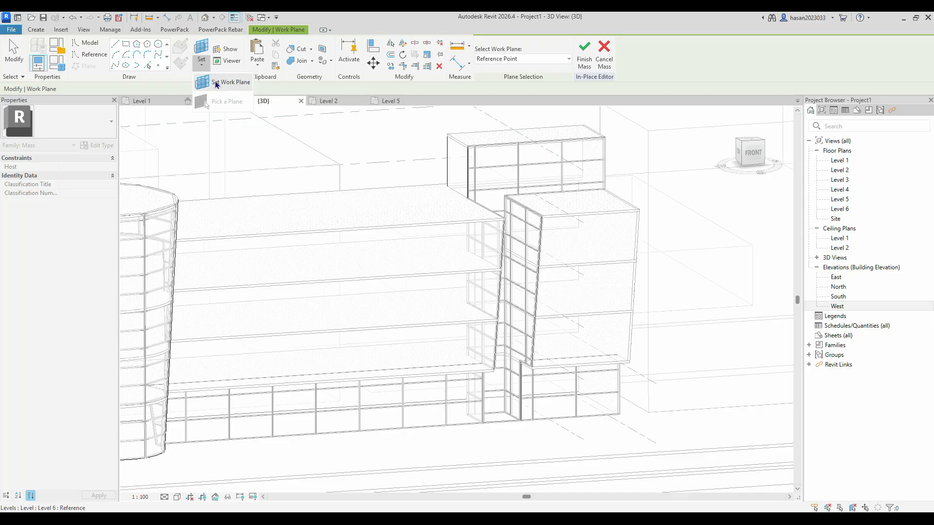
pyautogui.click(217, 83)
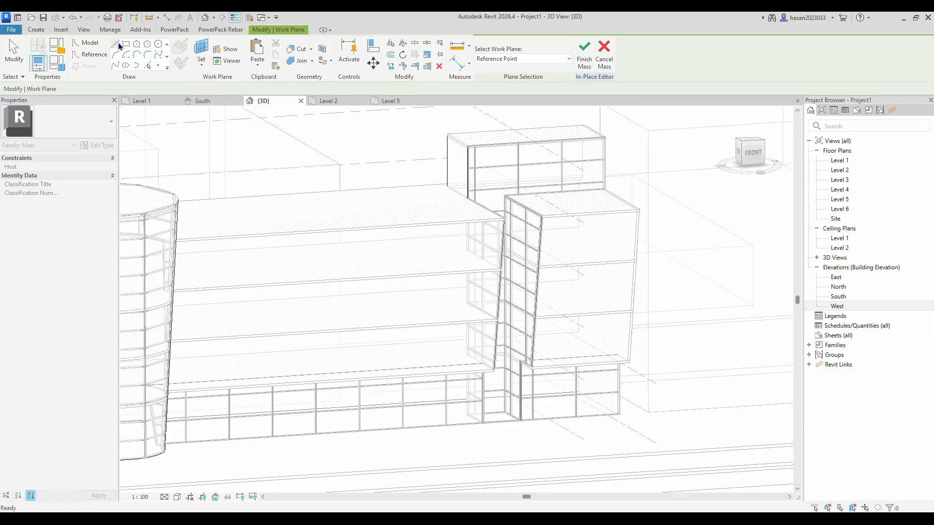
pyautogui.click(563, 235)
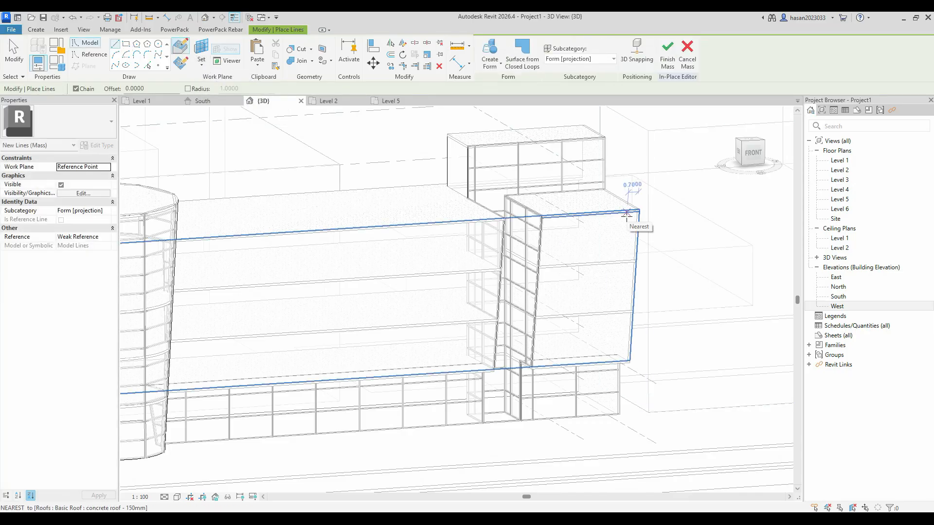
pyautogui.click(627, 214)
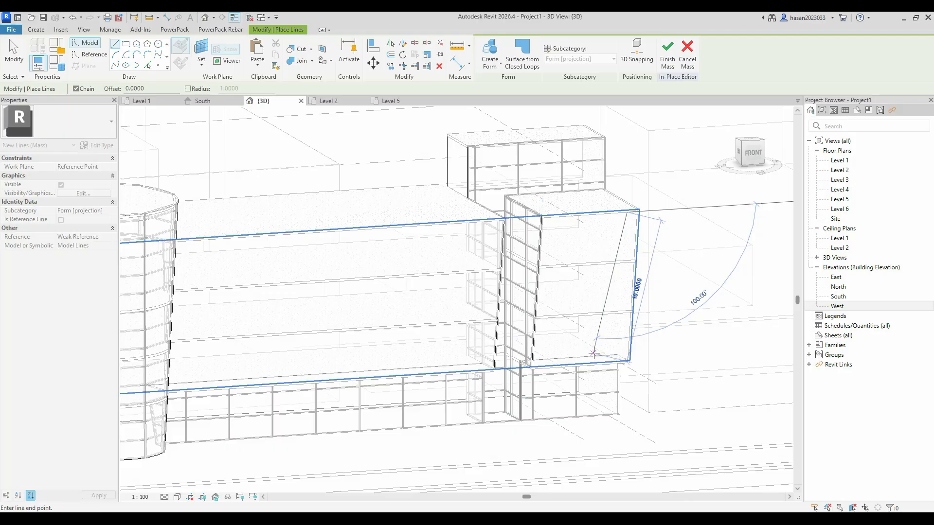
# Try to redefine the work plane for placing reference lines and model lines on the sloped front facade.
pyautogui.click(90, 54)
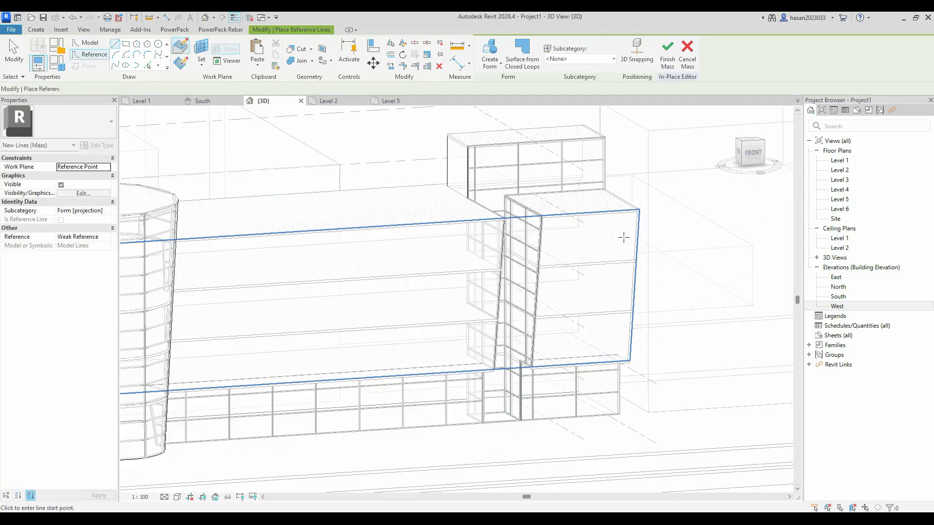
pyautogui.keyDown('shift'); pyautogui.moveTo(542, 334); pyautogui.dragTo(340, 292, button='middle'); pyautogui.keyUp('shift')
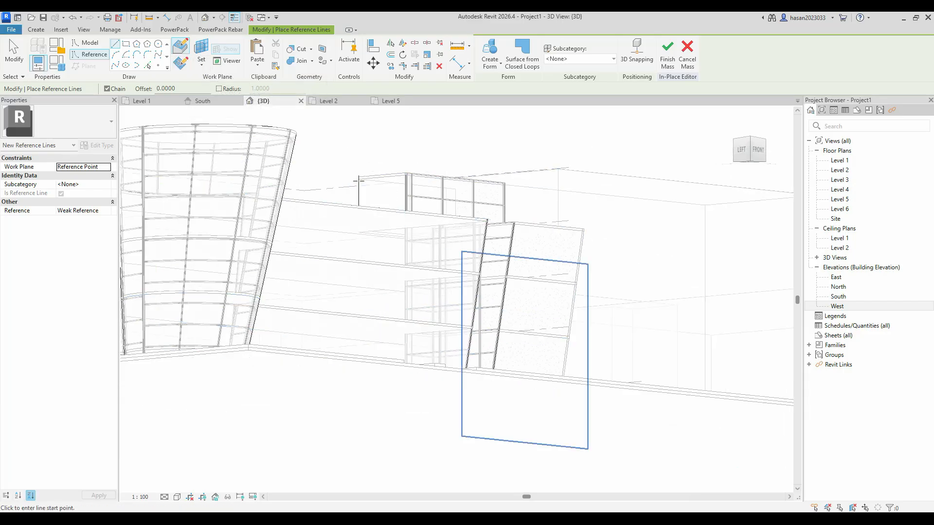
pyautogui.keyDown('shift'); pyautogui.moveTo(188, 141); pyautogui.dragTo(202, 106, button='middle'); pyautogui.keyUp('shift')
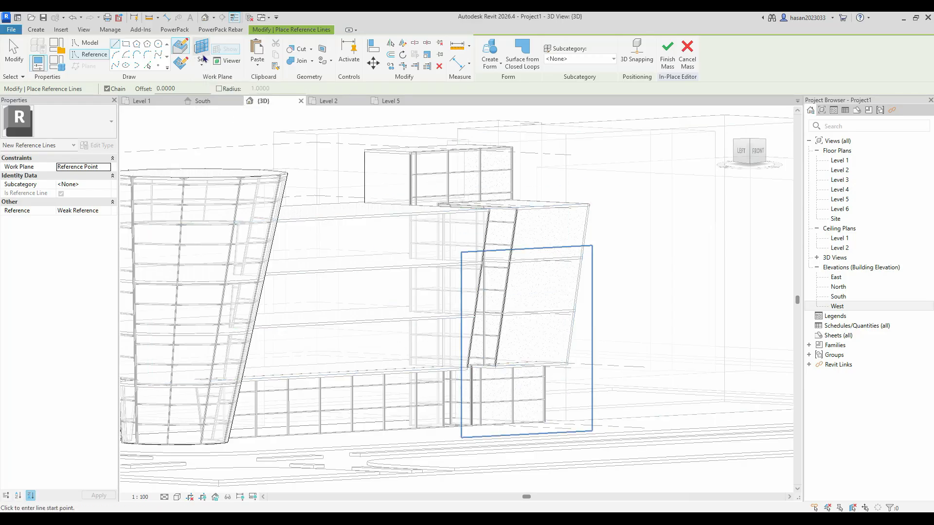
pyautogui.click(203, 63)
pyautogui.click(230, 81)
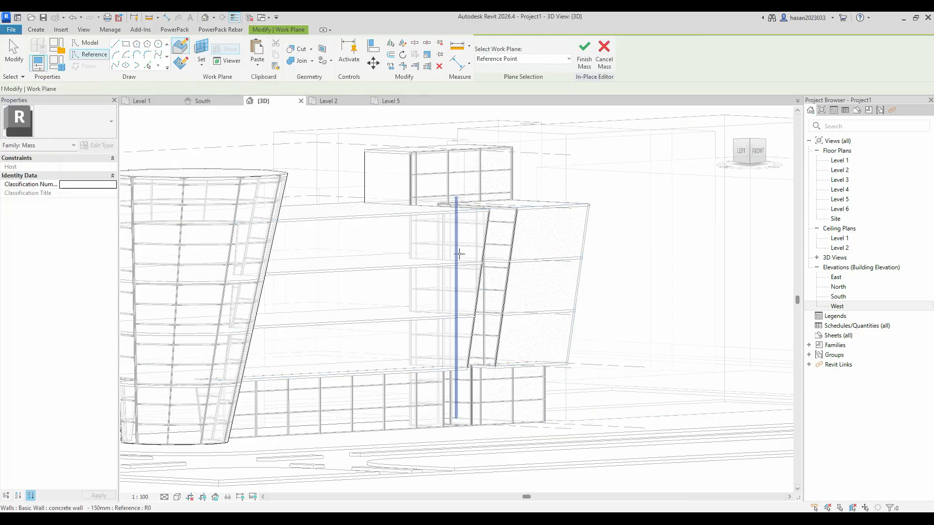
pyautogui.keyDown('shift'); pyautogui.moveTo(348, 217); pyautogui.dragTo(467, 331, button='middle'); pyautogui.keyUp('shift')
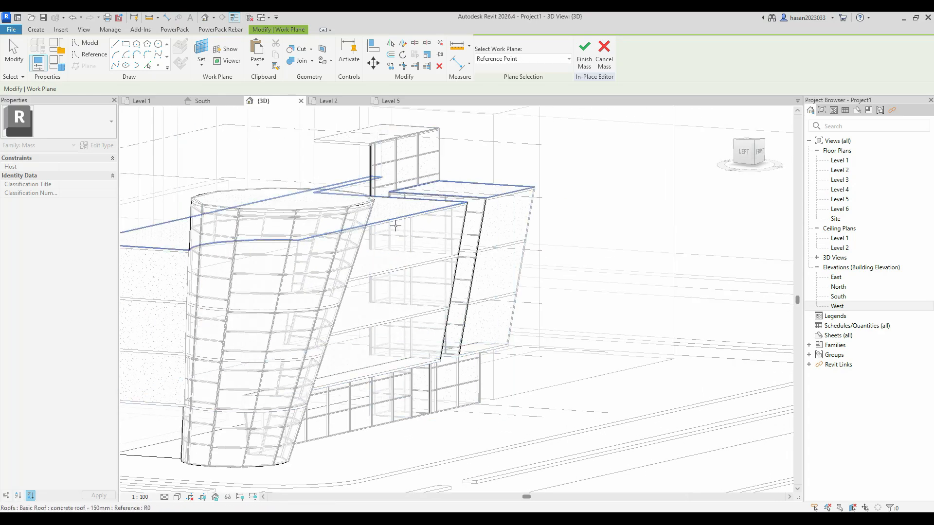
pyautogui.keyDown('shift'); pyautogui.moveTo(396, 240); pyautogui.dragTo(472, 274, button='middle'); pyautogui.keyUp('shift')
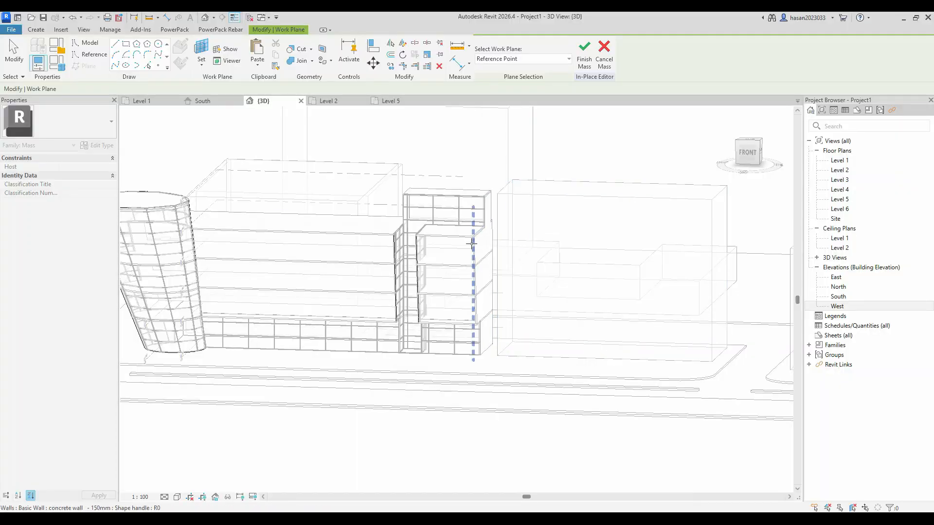
pyautogui.scroll(3, 378, 248)
pyautogui.scroll(-2, 378, 249)
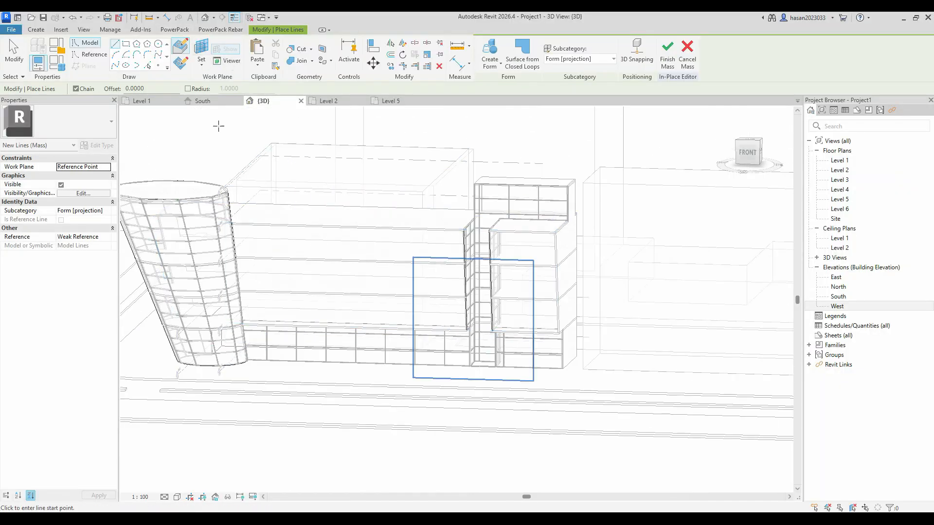
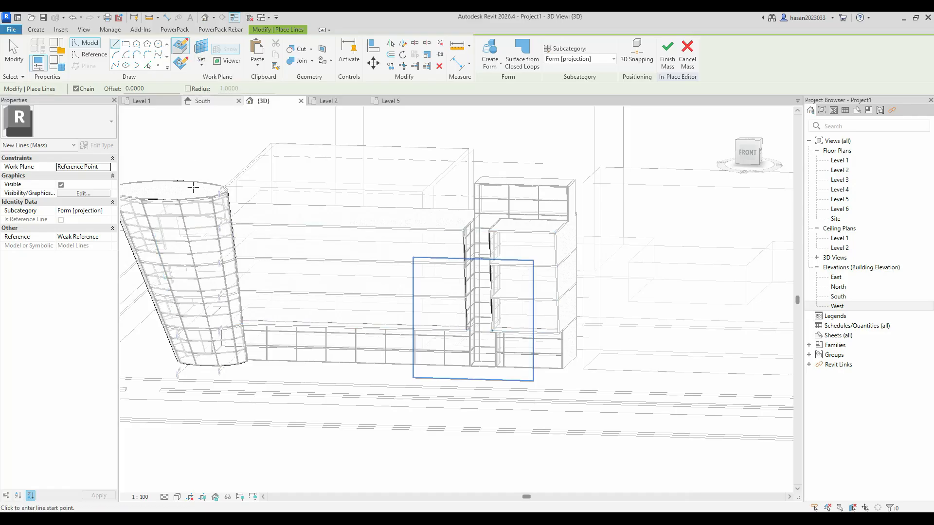
pyautogui.keyDown('shift'); pyautogui.moveTo(260, 321); pyautogui.dragTo(371, 171, button='middle'); pyautogui.keyUp('shift')
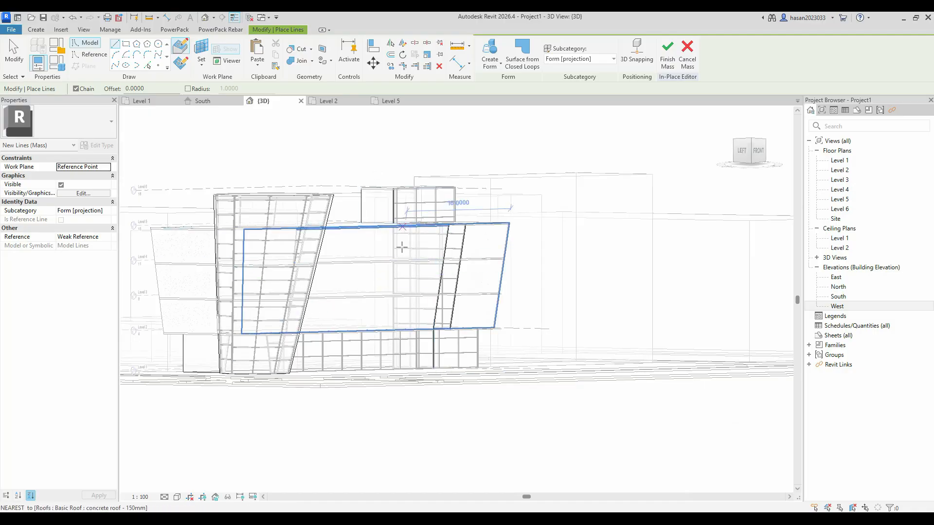
pyautogui.press('Escape')
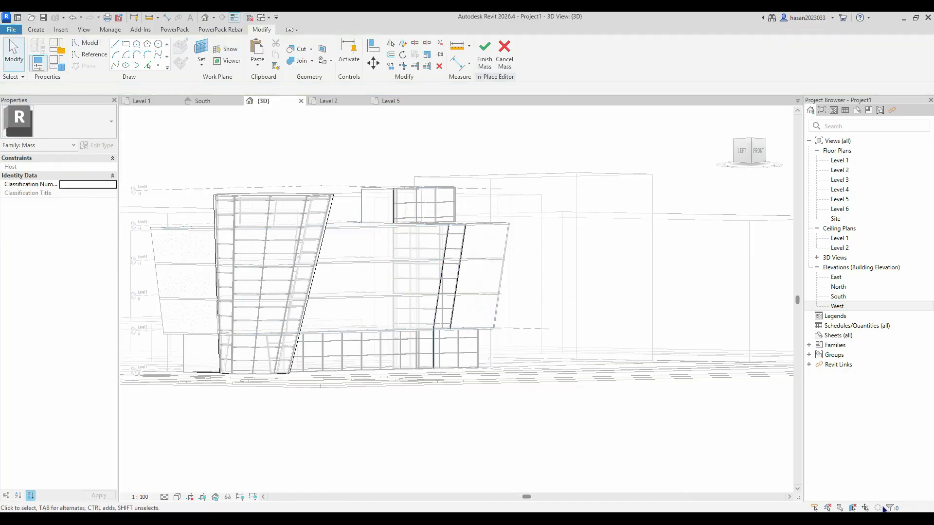
# Select the front facade's divided surface, start setting the work plane, and try to place a reference line along the roof edge.
pyautogui.scroll(-2, 436, 305)
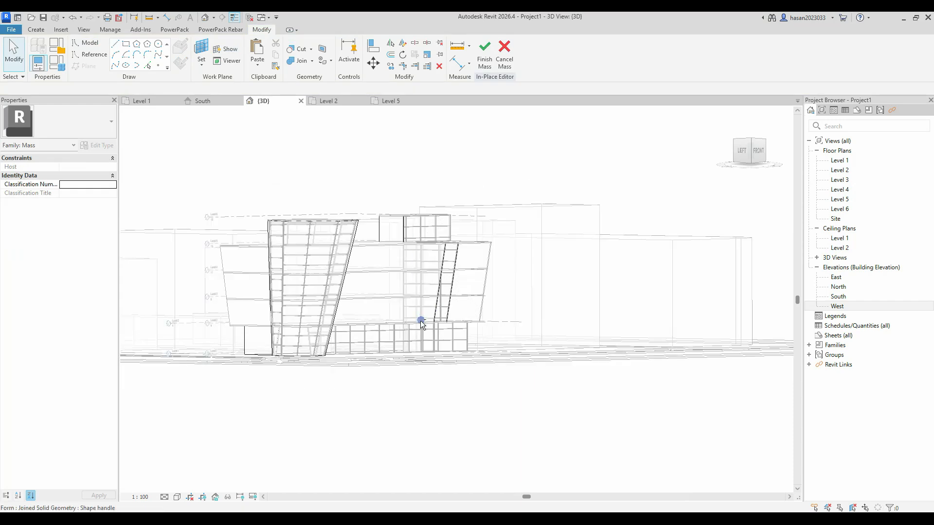
pyautogui.keyDown('shift'); pyautogui.moveTo(431, 359); pyautogui.dragTo(450, 425, button='middle'); pyautogui.keyUp('shift')
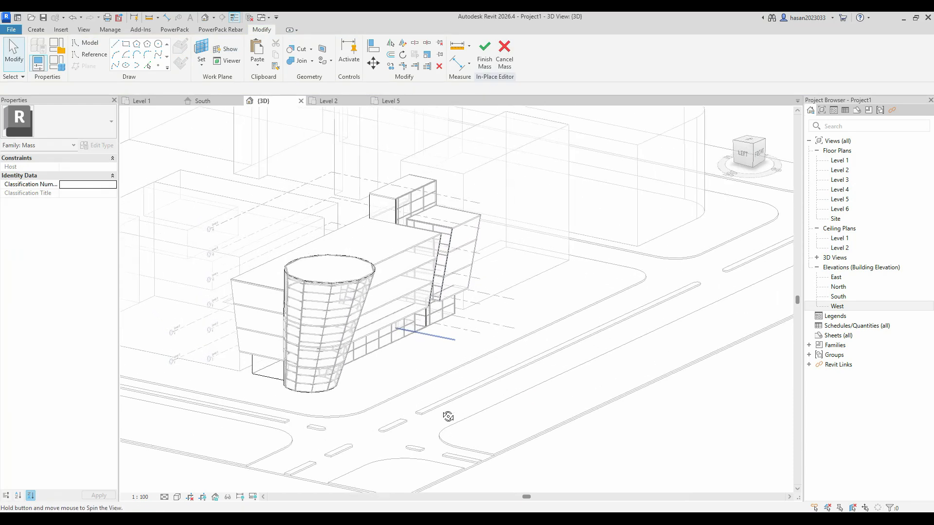
pyautogui.click(431, 244)
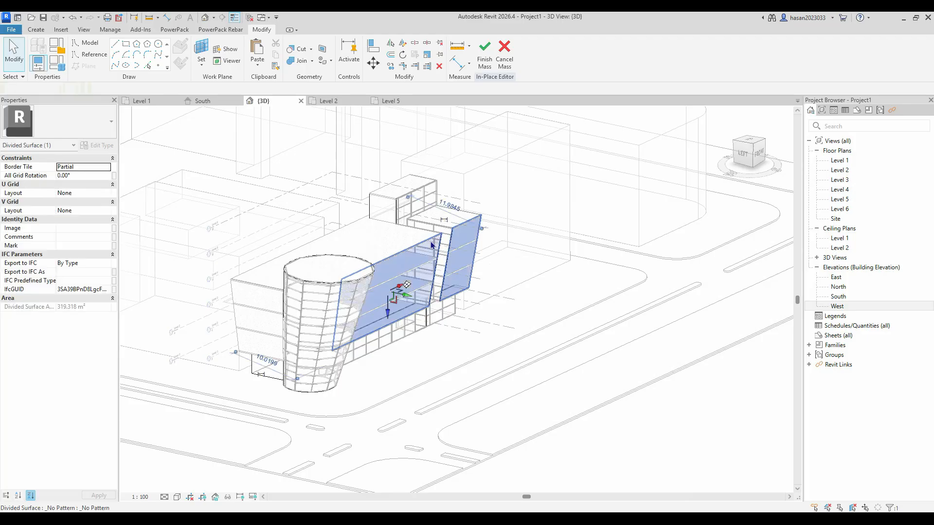
pyautogui.click(202, 49)
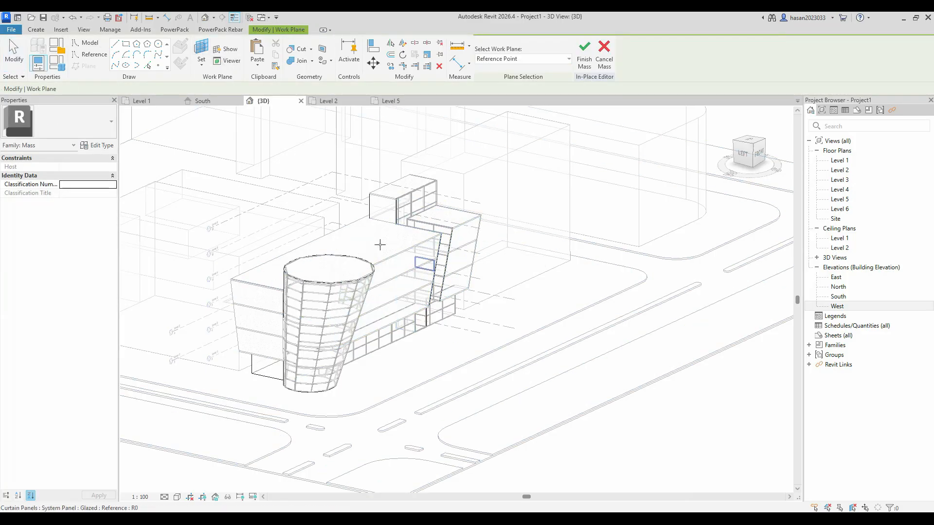
pyautogui.click(91, 54)
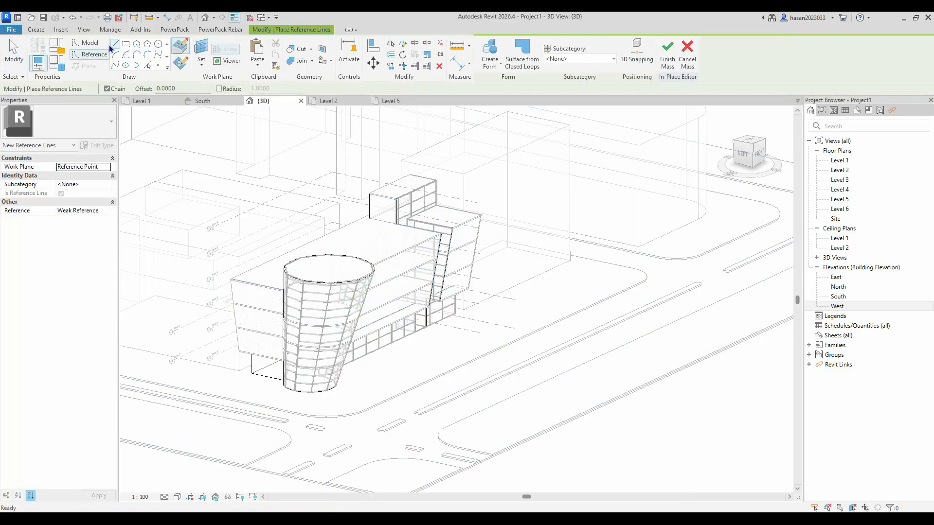
pyautogui.keyDown('shift'); pyautogui.moveTo(438, 307); pyautogui.dragTo(373, 229, button='middle'); pyautogui.keyUp('shift')
pyautogui.scroll(3, 302, 315)
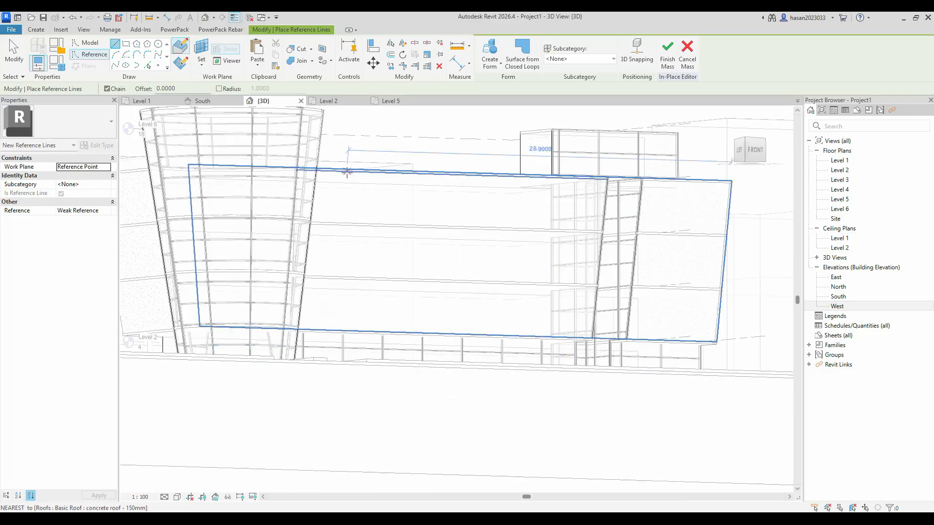
pyautogui.press('Escape')
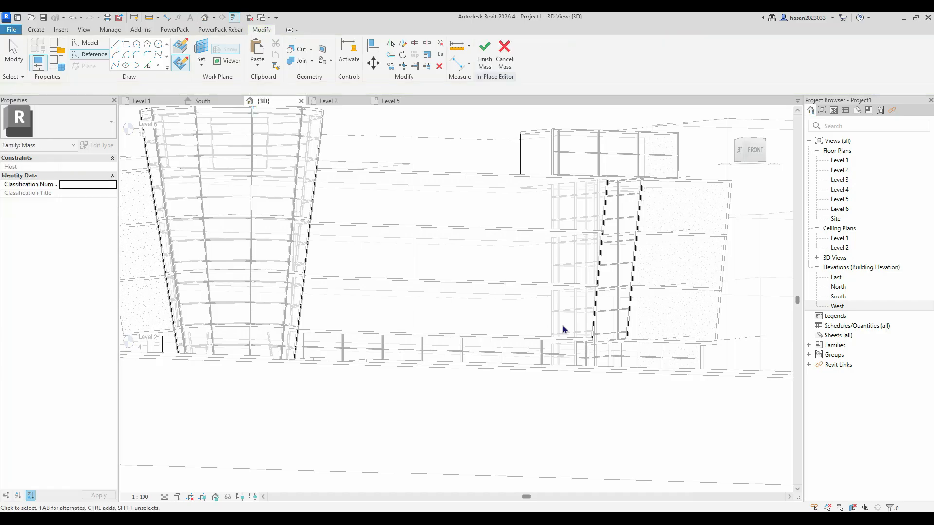
# Reselect the front divided surface and retry setting the work plane for reference lines on the facade.
pyautogui.keyDown('shift'); pyautogui.moveTo(508, 348); pyautogui.dragTo(502, 342, button='middle'); pyautogui.keyUp('shift')
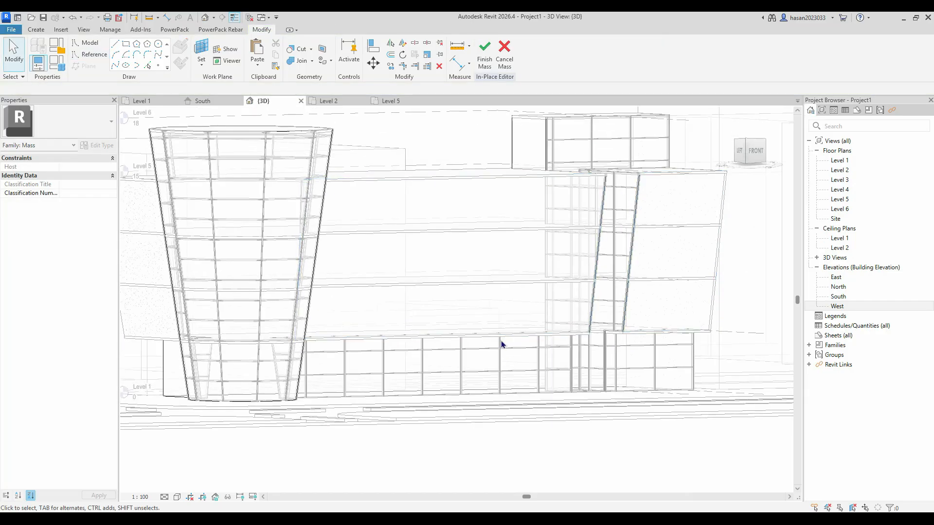
pyautogui.click(564, 333)
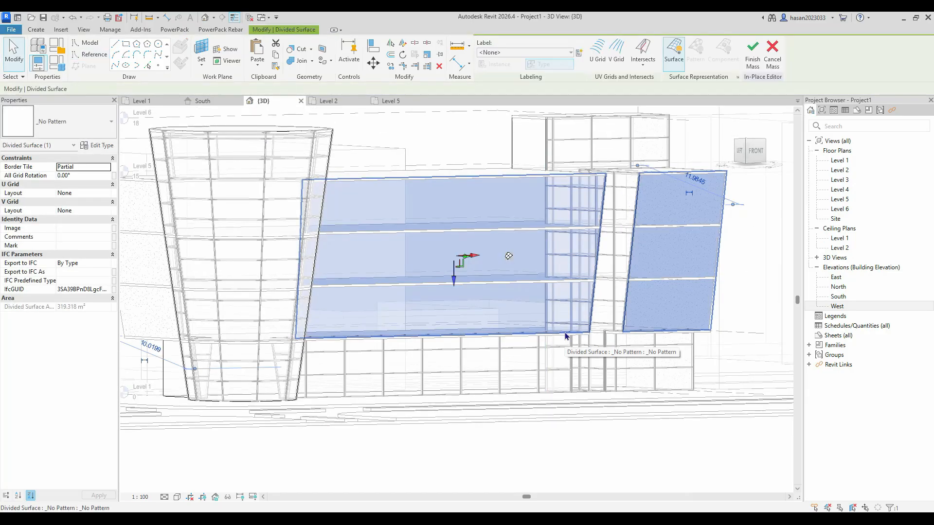
pyautogui.click(202, 48)
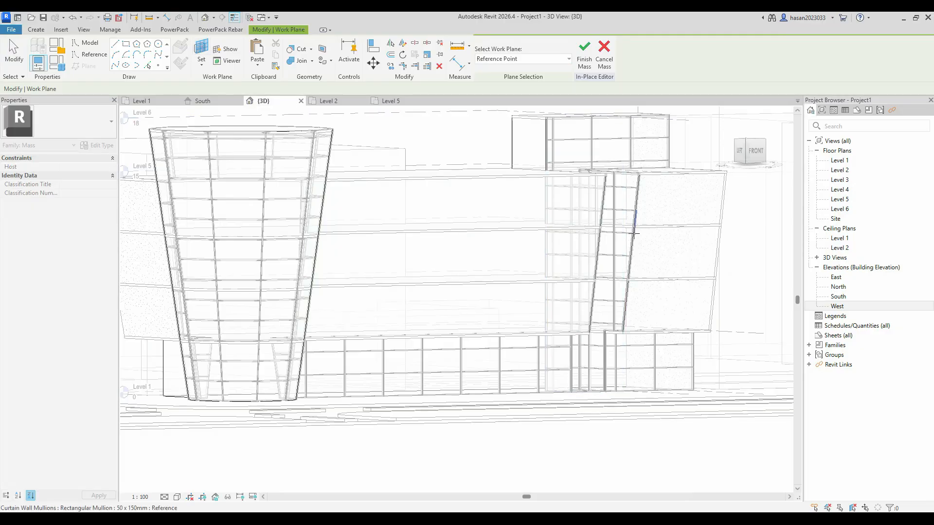
pyautogui.click(95, 55)
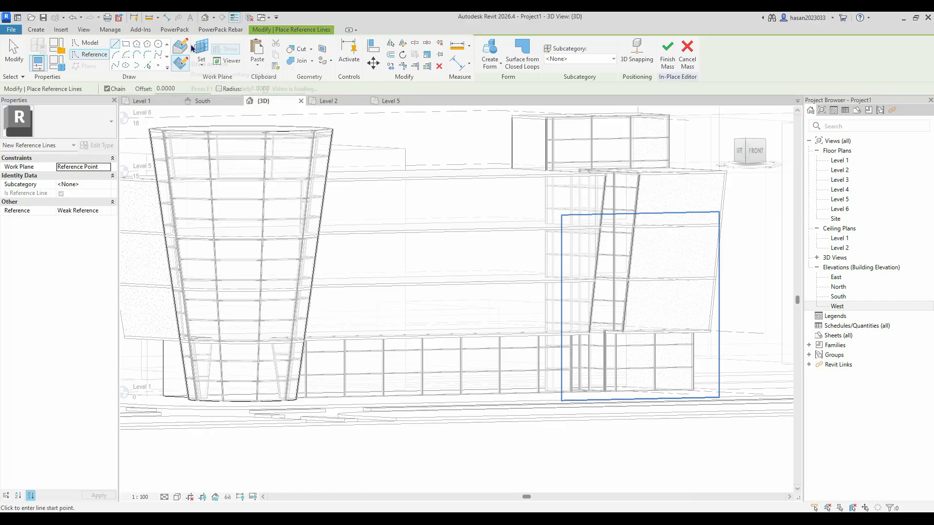
pyautogui.keyDown('shift'); pyautogui.moveTo(393, 194); pyautogui.dragTo(413, 288, button='middle'); pyautogui.keyUp('shift')
pyautogui.press('Escape')
pyautogui.keyDown('shift'); pyautogui.moveTo(596, 252); pyautogui.dragTo(662, 287, button='middle'); pyautogui.keyUp('shift')
pyautogui.click(572, 183)
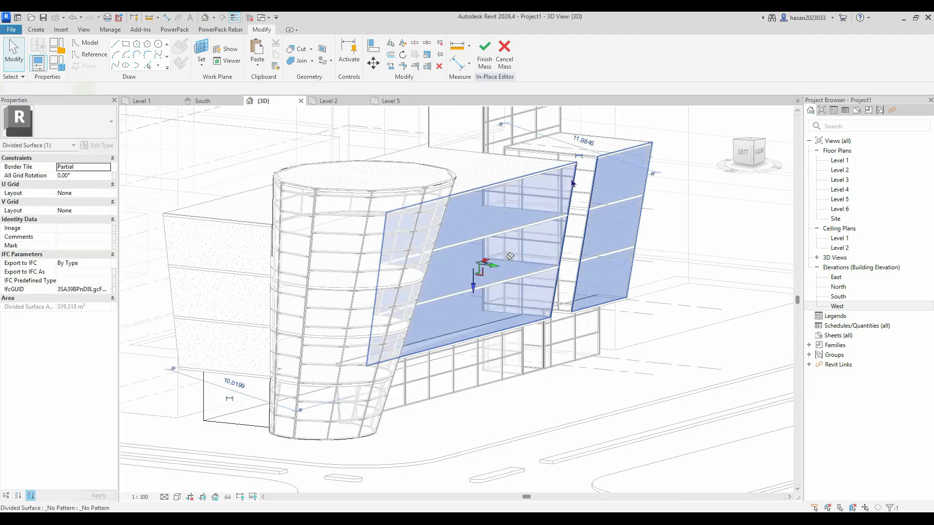
pyautogui.click(201, 62)
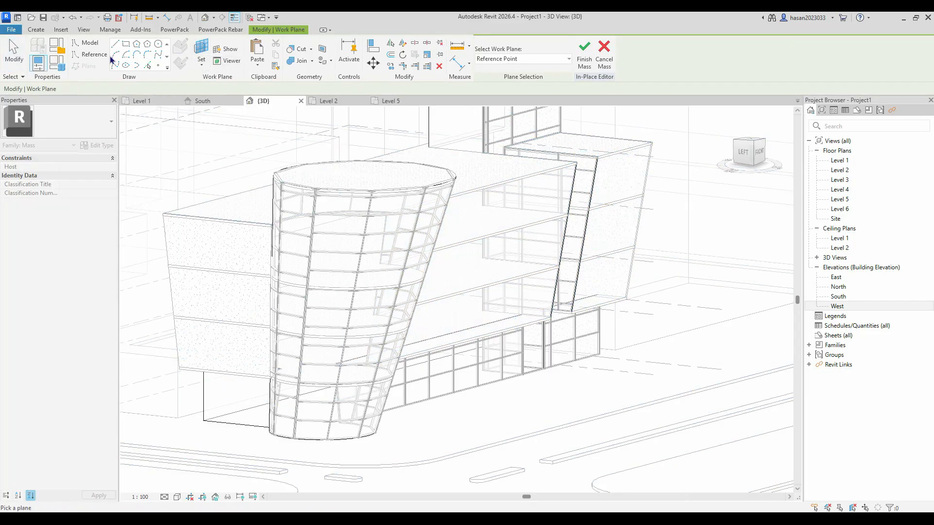
# Draw a reference line slanted at about 70° beside the tapered tower, running from ground level to above the facade's roof.
pyautogui.click(115, 47)
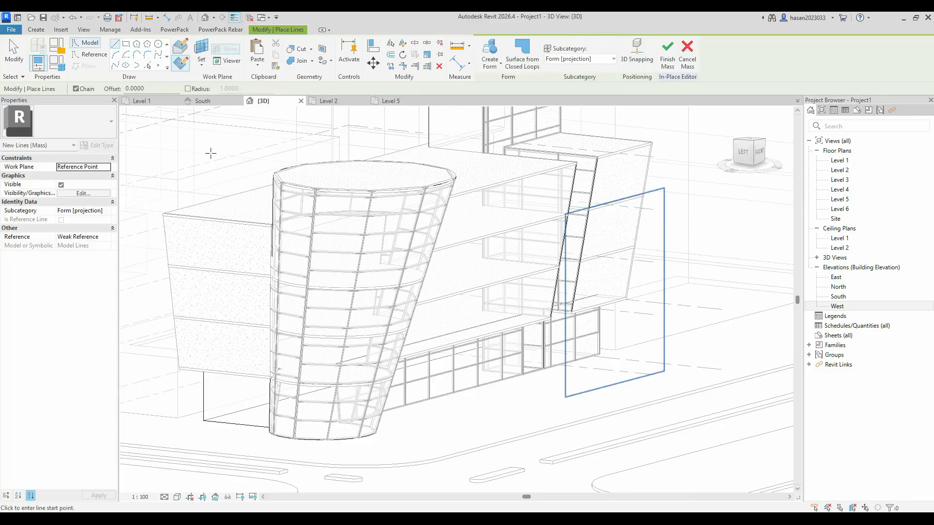
pyautogui.moveTo(555, 318)
pyautogui.keyDown('shift'); pyautogui.mouseDown(button='middle')
pyautogui.moveTo(543, 346)
pyautogui.moveTo(445, 317)
pyautogui.moveTo(334, 382)
pyautogui.mouseUp(button='middle'); pyautogui.keyUp('shift')
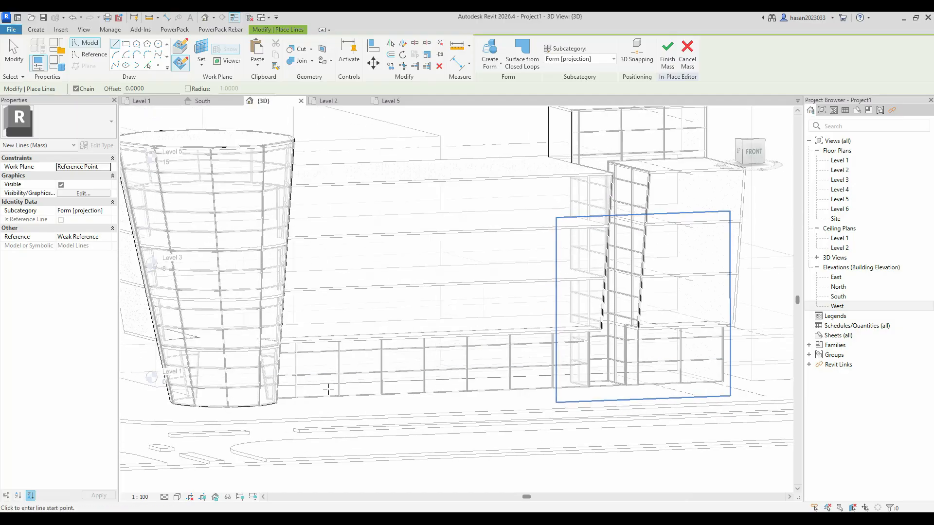
pyautogui.click(89, 54)
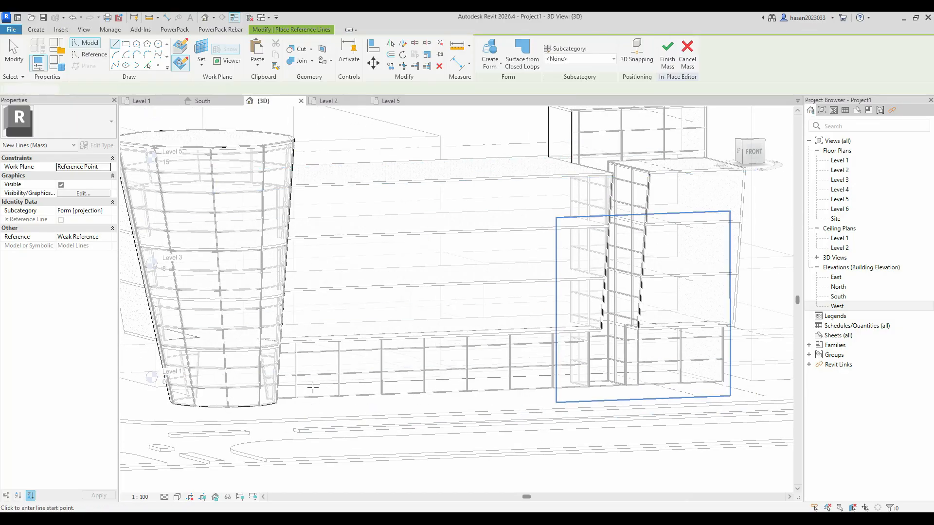
pyautogui.click(310, 406)
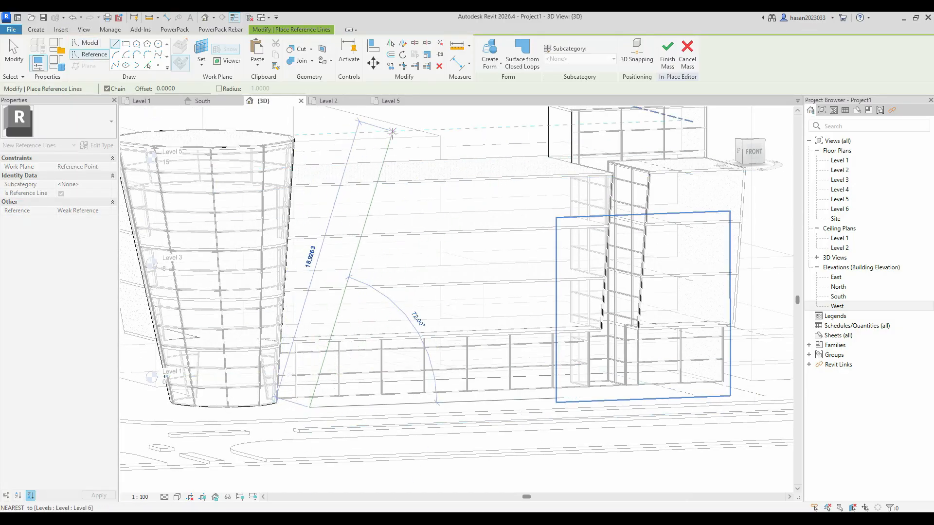
pyautogui.keyDown('shift'); pyautogui.moveTo(434, 202); pyautogui.dragTo(403, 203, button='middle'); pyautogui.keyUp('shift')
pyautogui.press('Escape')
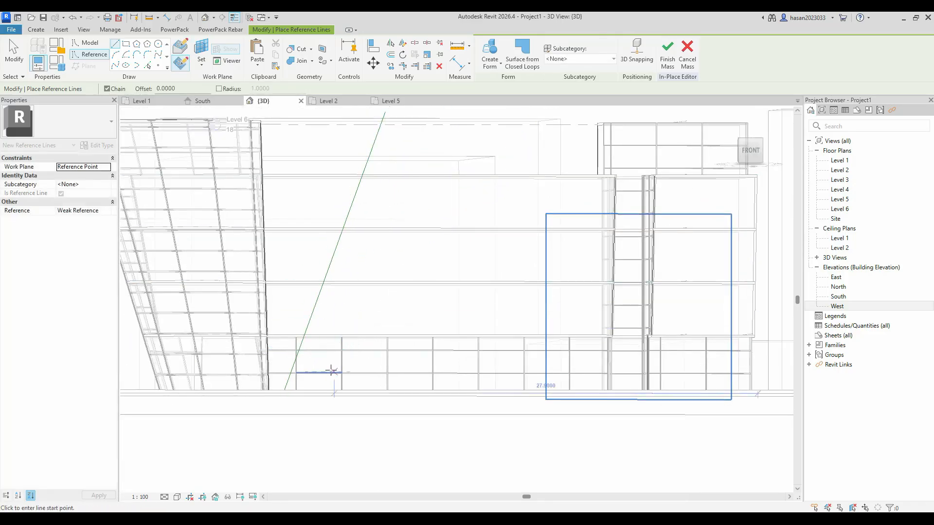
# Draw two more slanted reference lines farther along the front facade, at about 77° and about 70° to the ground.
pyautogui.click(320, 390)
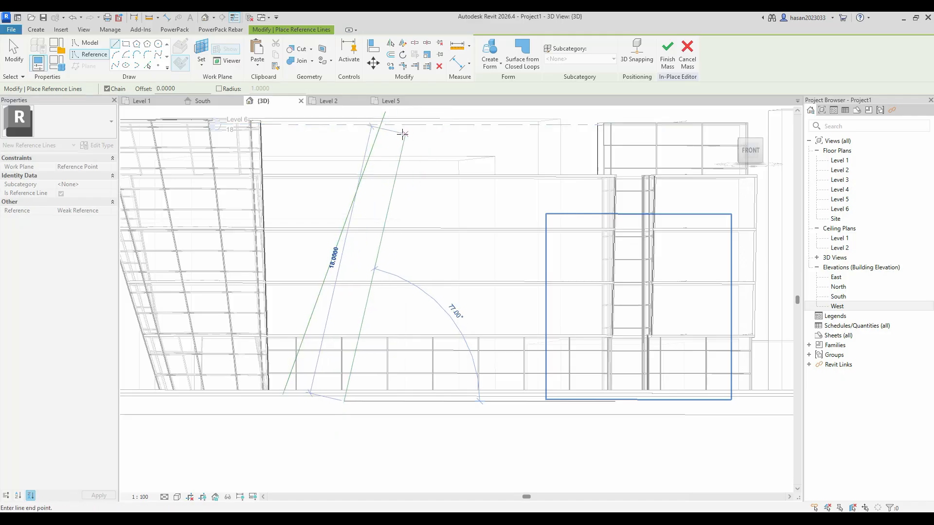
pyautogui.click(399, 134)
pyautogui.press('Escape')
pyautogui.click(406, 401)
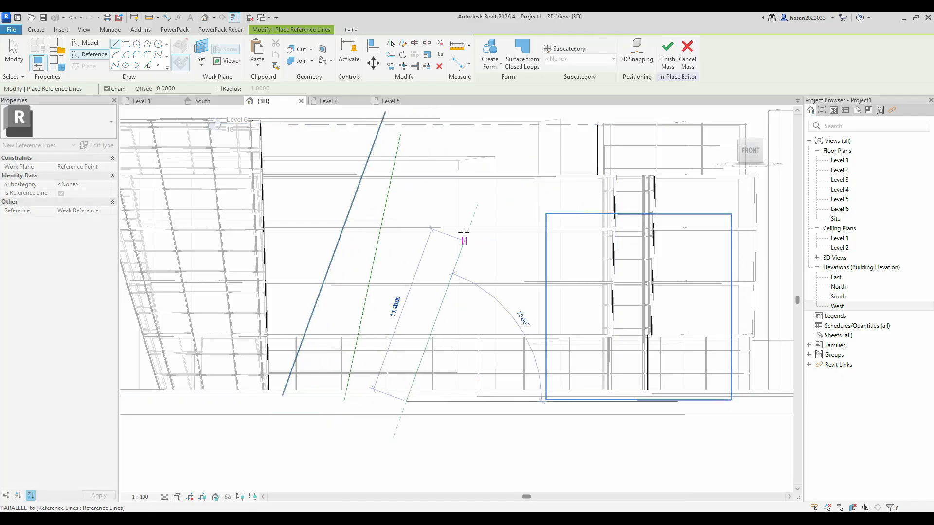
pyautogui.click(500, 143)
pyautogui.press('Escape')
# Draw a steep fourth reference line and a more slanted fifth one leaning toward the facade's glazed recess, both from ground level past the roof.
pyautogui.click(501, 402)
pyautogui.click(526, 154)
pyautogui.press('Escape')
pyautogui.keyDown('shift'); pyautogui.moveTo(616, 304); pyautogui.dragTo(513, 307, button='middle'); pyautogui.keyUp('shift')
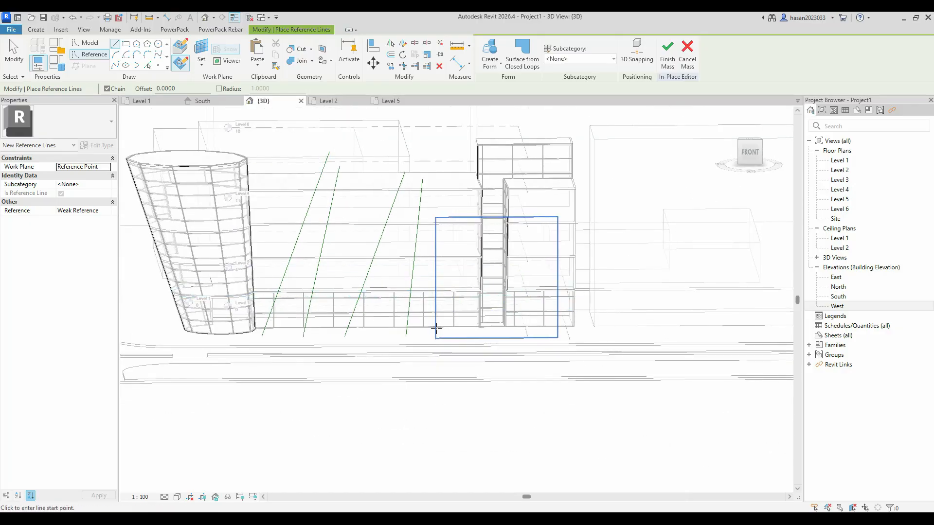
pyautogui.click(392, 321)
pyautogui.click(492, 145)
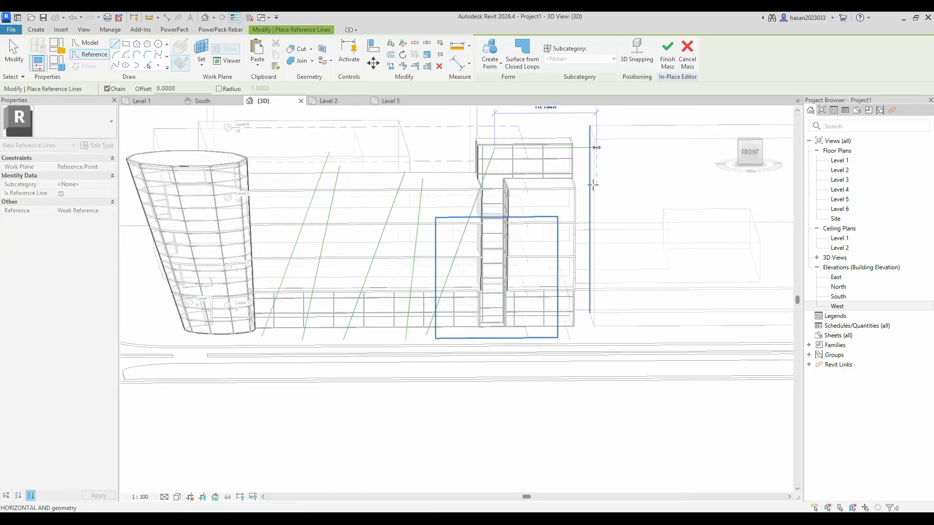
pyautogui.press('Escape')
# Draw a steep slanted reference line across the narrow end block beyond the glazed recess, from ground level to above the roof.
pyautogui.scroll(3, 513, 309)
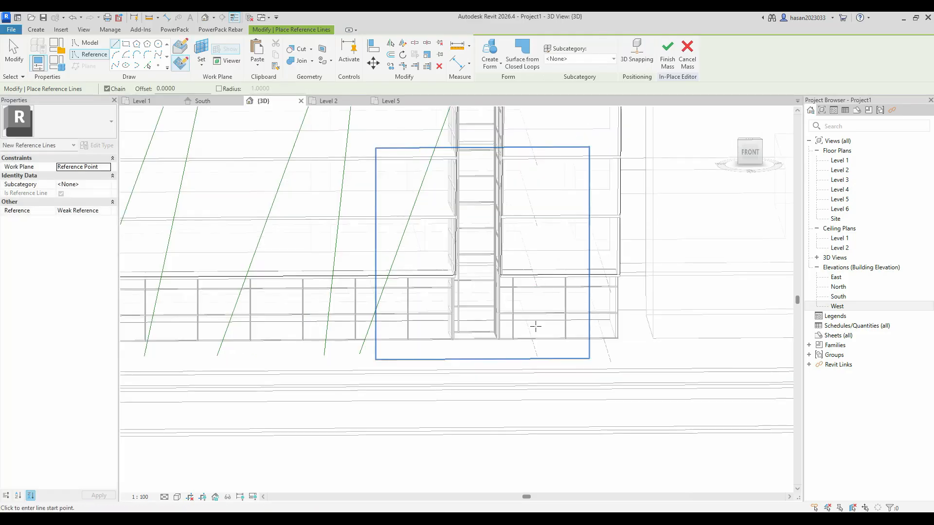
pyautogui.keyDown('shift'); pyautogui.moveTo(541, 333); pyautogui.dragTo(535, 311, button='middle'); pyautogui.keyUp('shift')
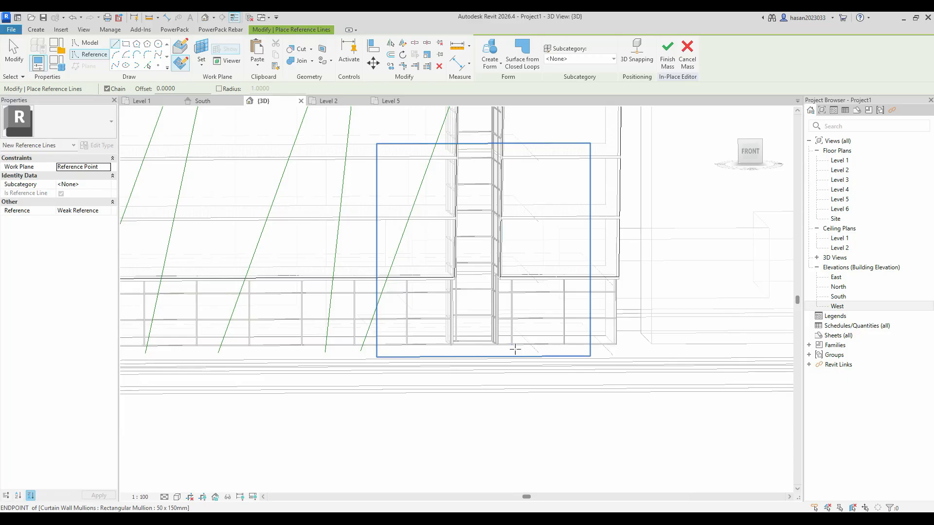
pyautogui.click(517, 350)
pyautogui.keyDown('shift'); pyautogui.moveTo(549, 156); pyautogui.dragTo(557, 141, button='middle'); pyautogui.keyUp('shift')
pyautogui.click(562, 124)
pyautogui.press('Escape')
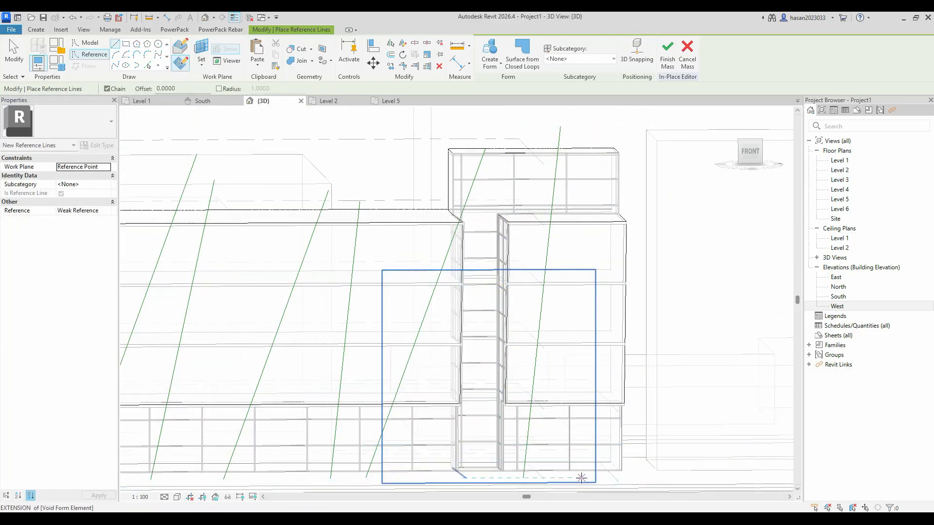
# Draw a vertical reference line on the end block, between the steep slanted line and the building's far corner.
pyautogui.moveTo(580, 475); pyautogui.dragTo(579, 326, button='middle')
pyautogui.scroll(2, 590, 336)
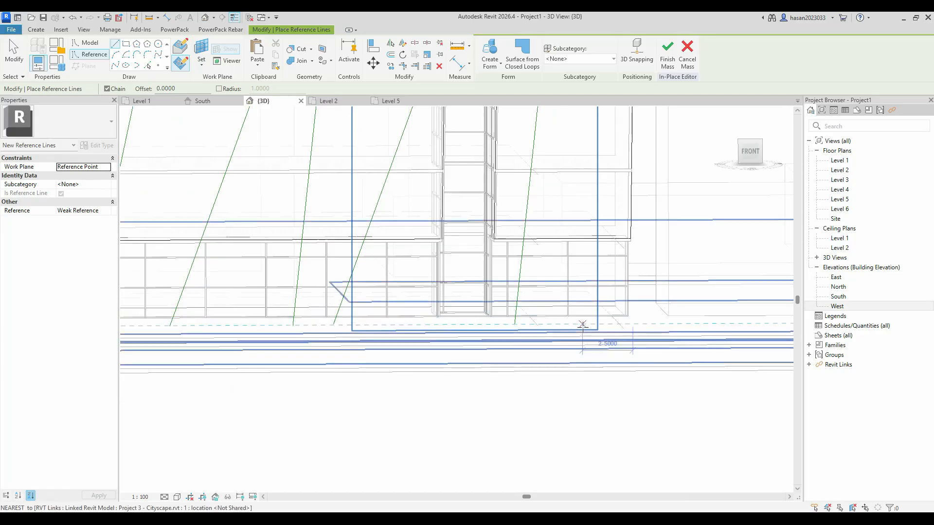
pyautogui.scroll(3, 578, 321)
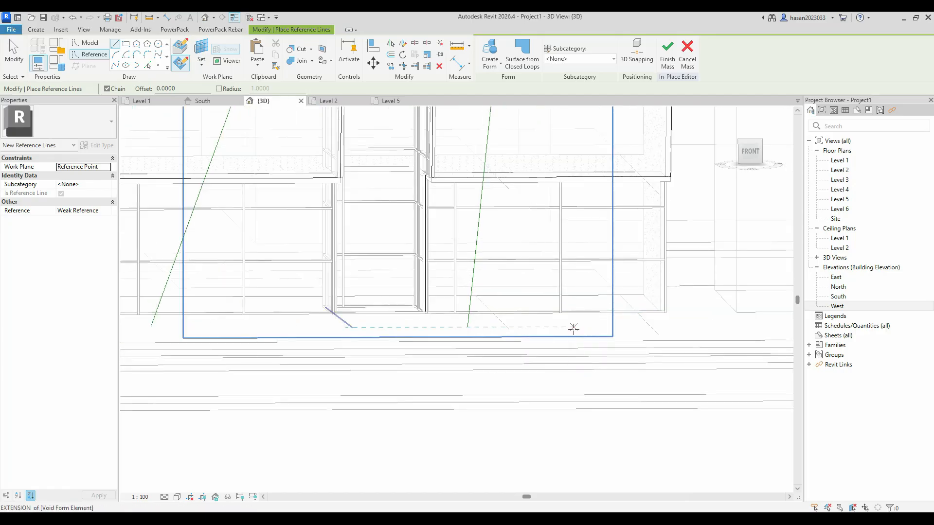
pyautogui.click(573, 329)
pyautogui.scroll(2, 584, 243)
pyautogui.scroll(-5, 563, 204)
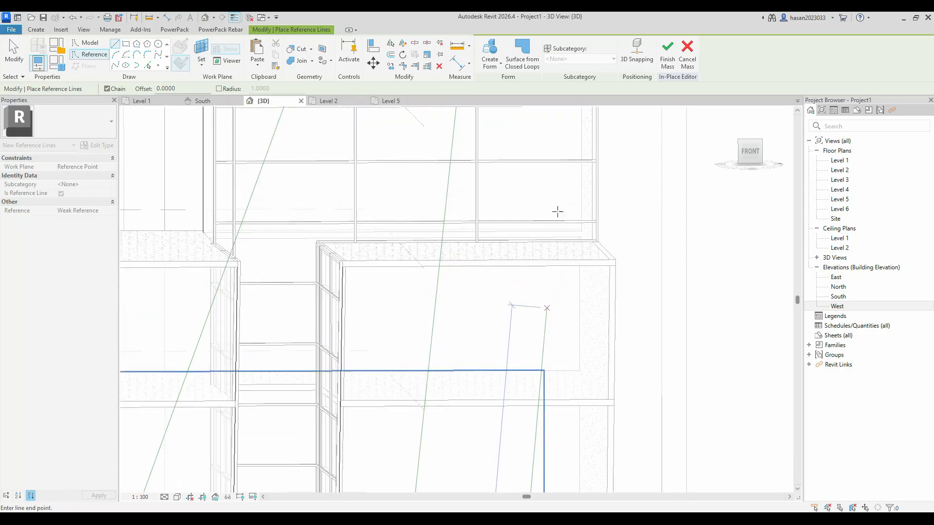
pyautogui.click(502, 181)
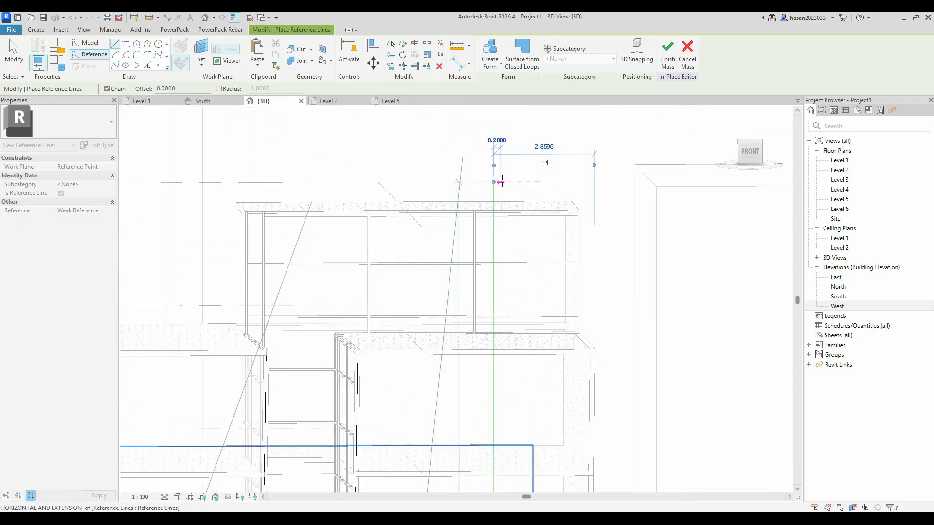
pyautogui.press('Escape')
pyautogui.scroll(-3, 515, 180)
pyautogui.scroll(-2, 582, 323)
pyautogui.moveTo(576, 361); pyautogui.dragTo(686, 237, button='middle')
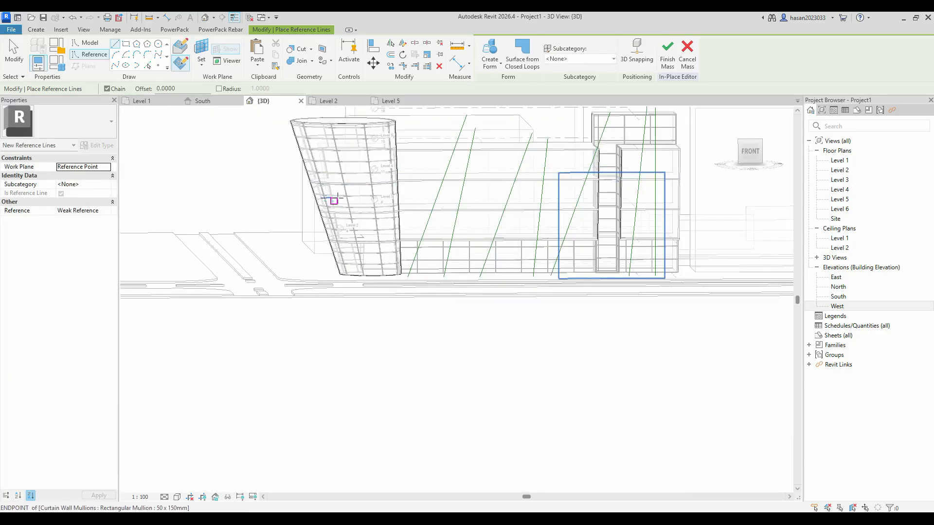
pyautogui.scroll(3, 407, 198)
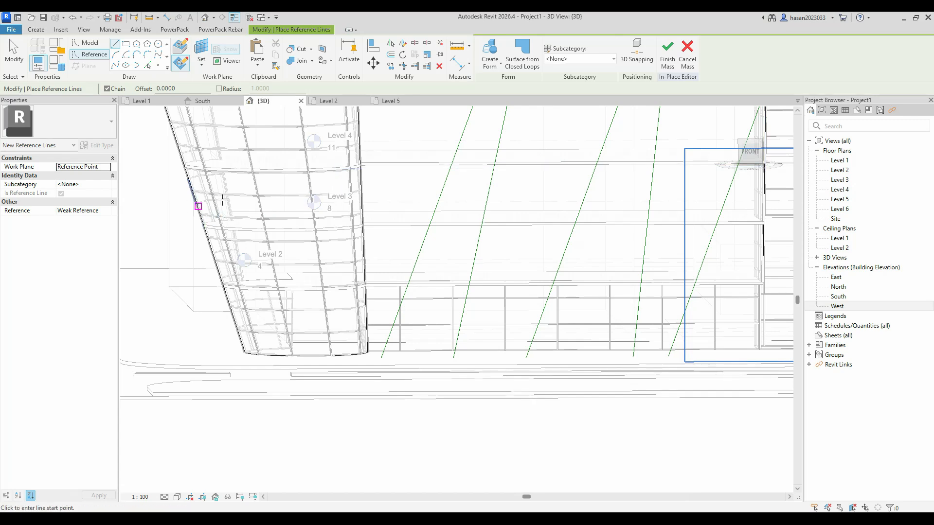
pyautogui.click(169, 196)
pyautogui.scroll(-2, 566, 232)
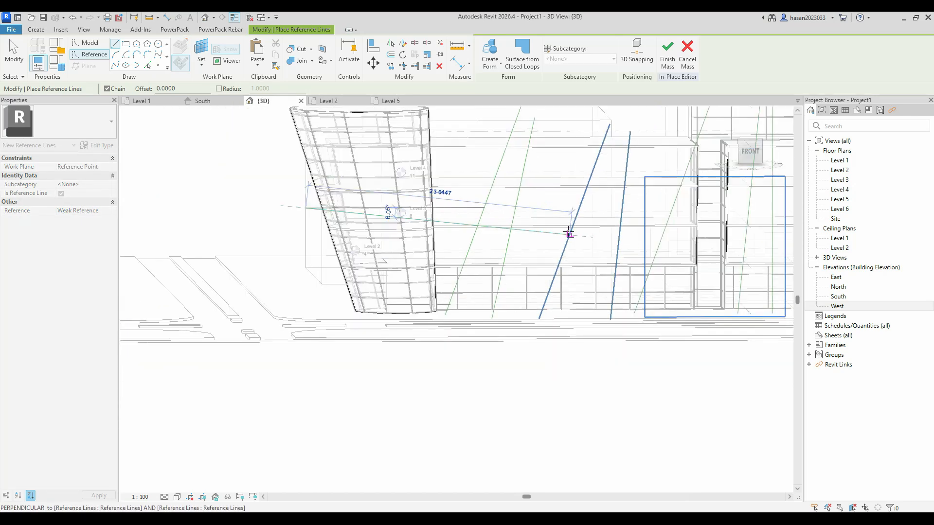
pyautogui.click(317, 180)
pyautogui.moveTo(548, 198); pyautogui.dragTo(233, 246, button='middle')
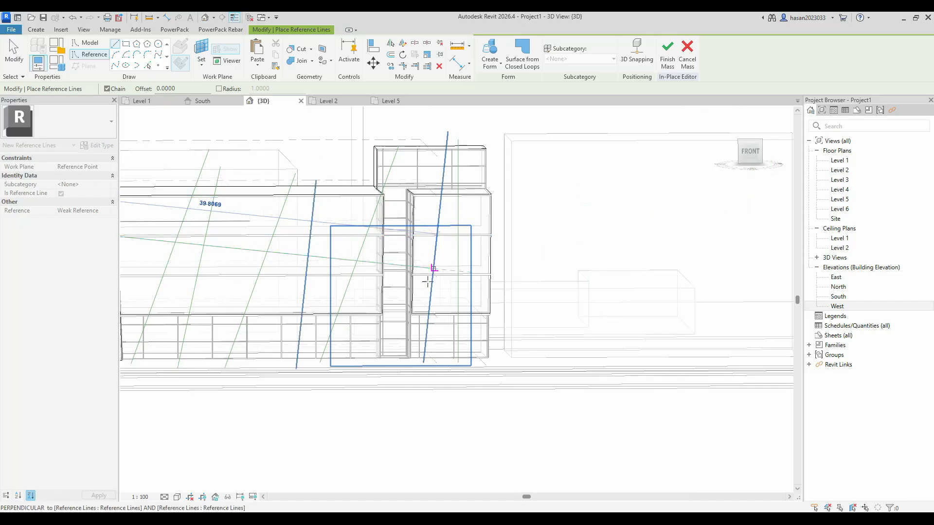
pyautogui.moveTo(432, 280); pyautogui.dragTo(617, 226, button='middle')
pyautogui.moveTo(667, 202); pyautogui.dragTo(601, 231, button='middle')
pyautogui.press('Escape')
# Draw two long, nearly horizontal reference lines crossing the whole facade, one rising and one falling gently away from the tower.
pyautogui.moveTo(209, 269); pyautogui.dragTo(307, 262, button='middle')
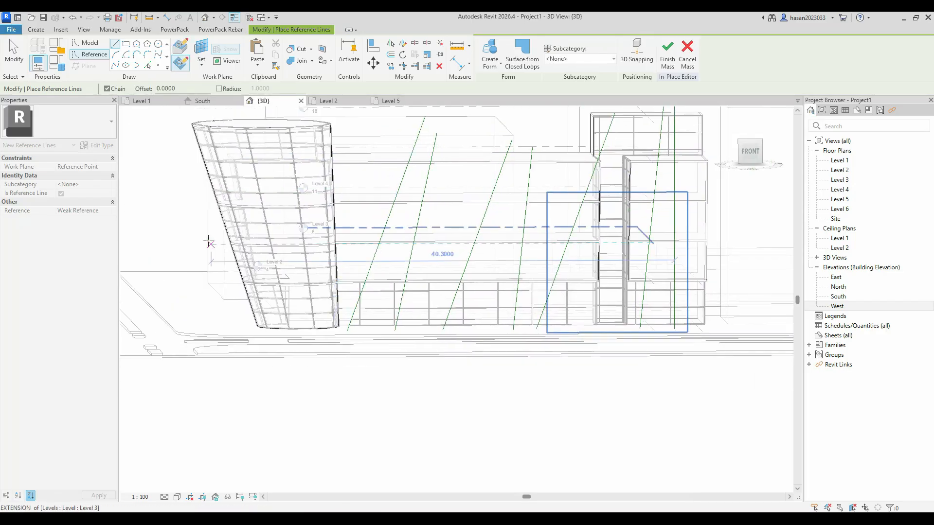
pyautogui.click(755, 181)
pyautogui.click(209, 249)
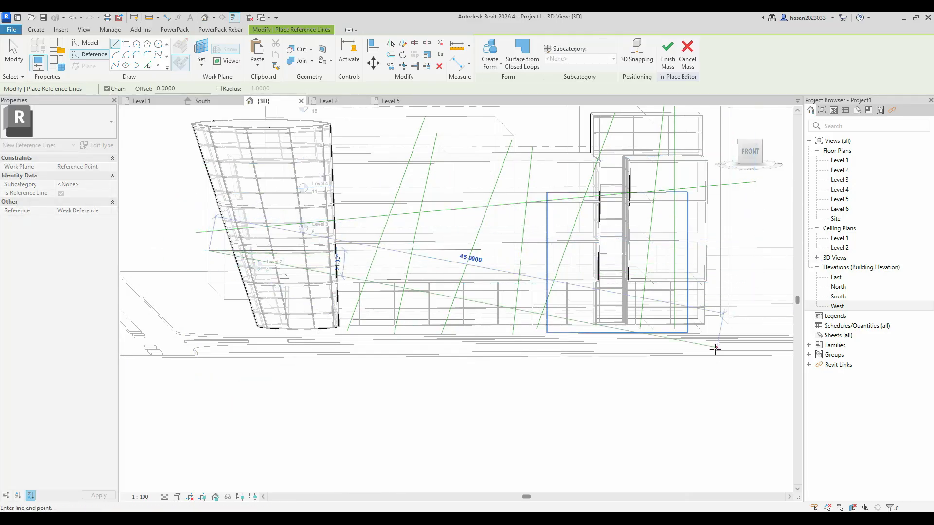
pyautogui.click(758, 282)
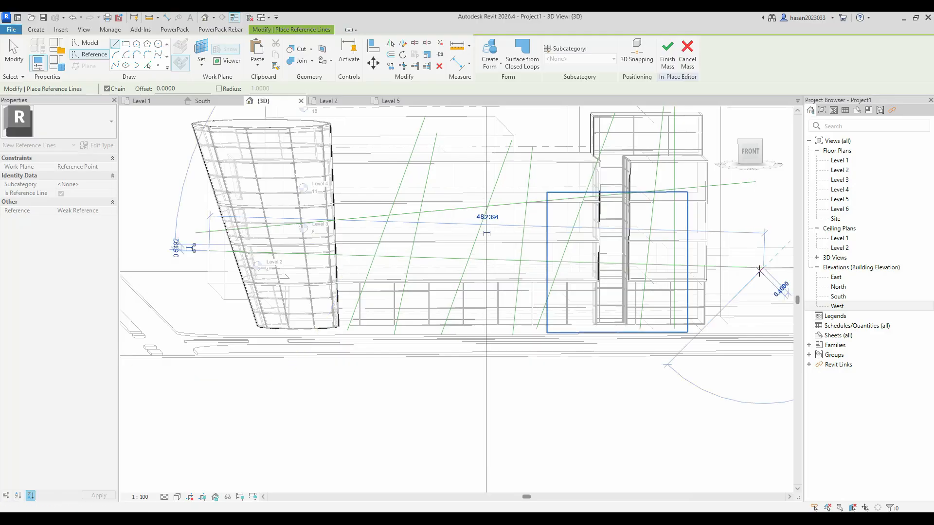
pyautogui.scroll(-3, 781, 289)
pyautogui.moveTo(634, 348); pyautogui.dragTo(377, 348, button='middle')
pyautogui.press('Escape')
pyautogui.scroll(3, 400, 253)
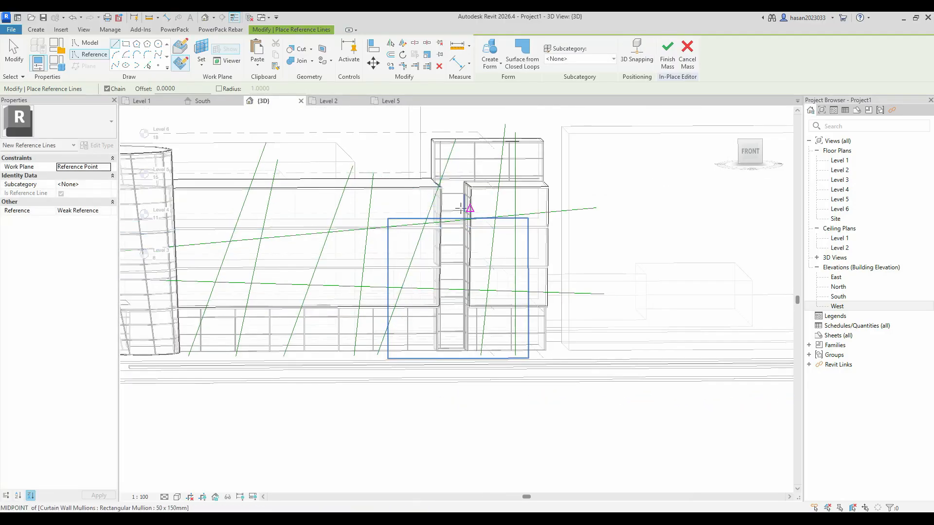
pyautogui.keyDown('shift'); pyautogui.moveTo(438, 372); pyautogui.dragTo(549, 382, button='middle'); pyautogui.keyUp('shift')
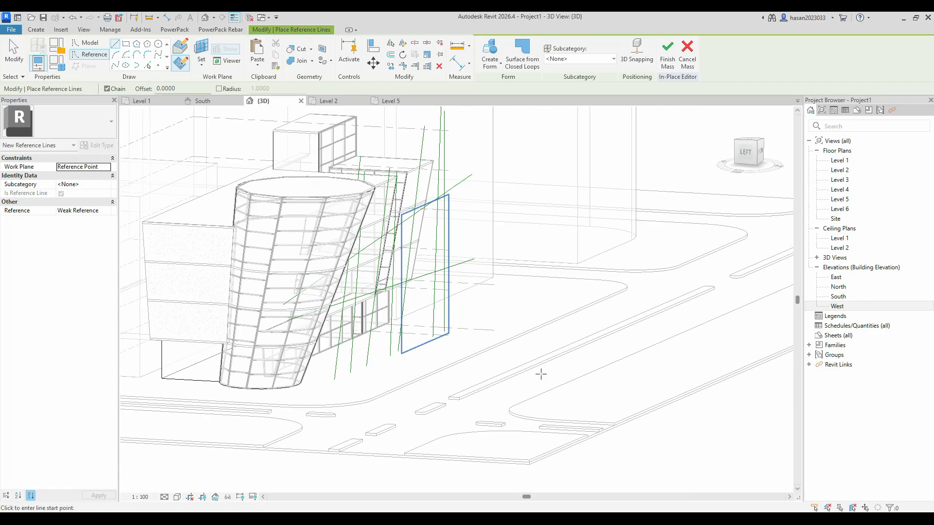
pyautogui.press('Escape')
# Start Intersects on the front facade's divided surface and pick the seven slanted and vertical reference lines as splitting references.
pyautogui.keyDown('shift'); pyautogui.moveTo(559, 317); pyautogui.dragTo(450, 304, button='middle'); pyautogui.keyUp('shift')
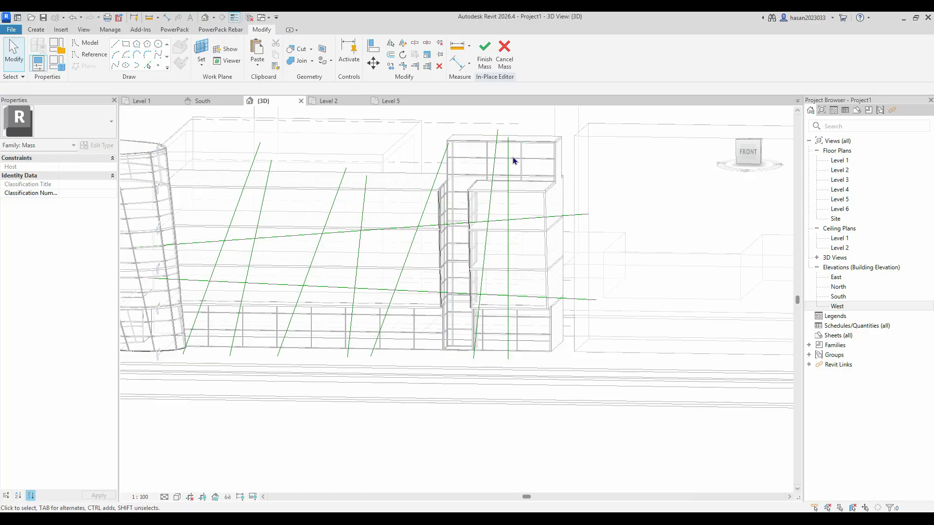
pyautogui.click(496, 144)
pyautogui.press('Escape')
pyautogui.click(535, 195)
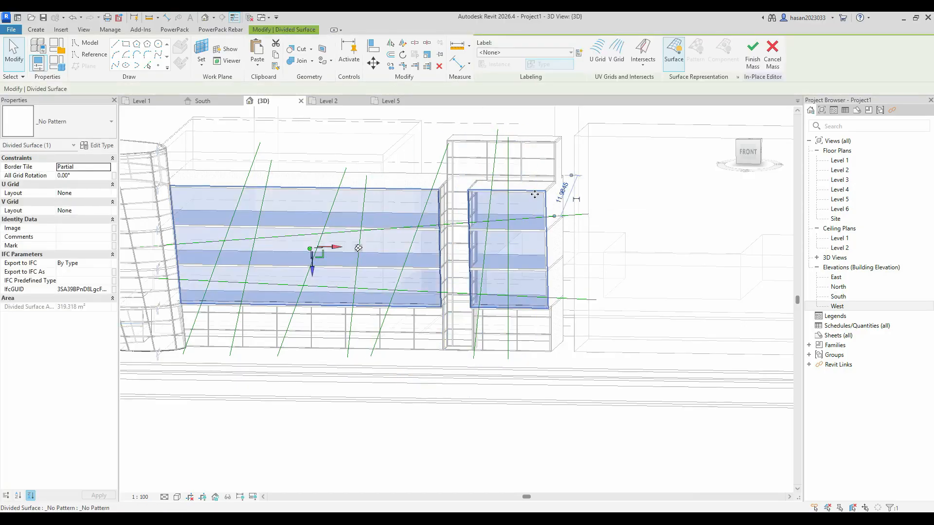
pyautogui.click(649, 51)
pyautogui.keyDown('shift'); pyautogui.moveTo(563, 234); pyautogui.dragTo(557, 221, button='middle'); pyautogui.keyUp('shift')
pyautogui.click(436, 139)
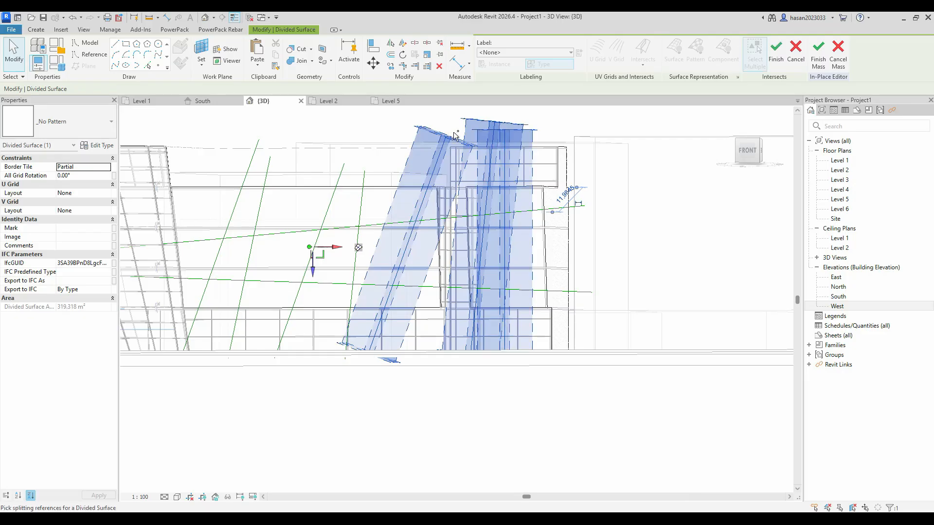
pyautogui.click(363, 178)
pyautogui.click(266, 168)
pyautogui.click(264, 168)
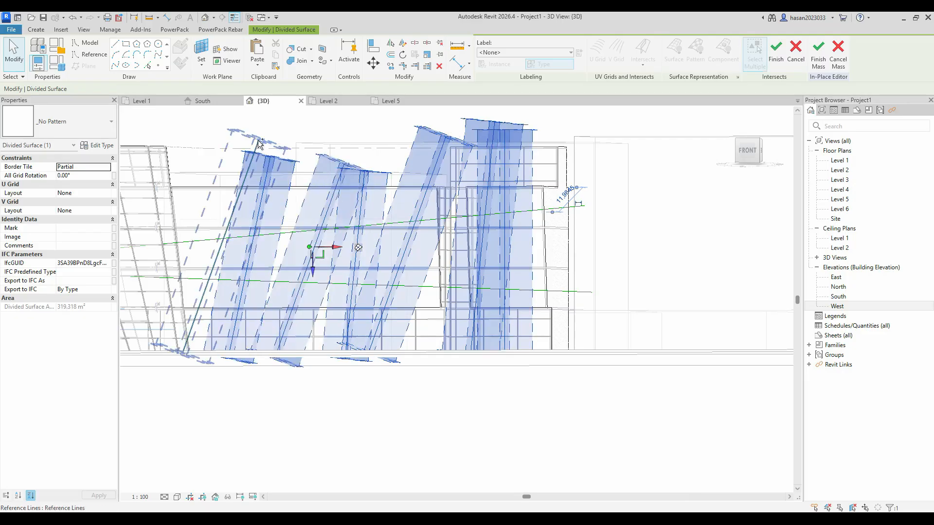
pyautogui.click(244, 180)
# Add the two nearly horizontal reference lines to the intersects and finish splitting the front divided surface.
pyautogui.scroll(-4, 302, 189)
pyautogui.moveTo(314, 209); pyautogui.dragTo(438, 180, button='middle')
pyautogui.click(275, 199)
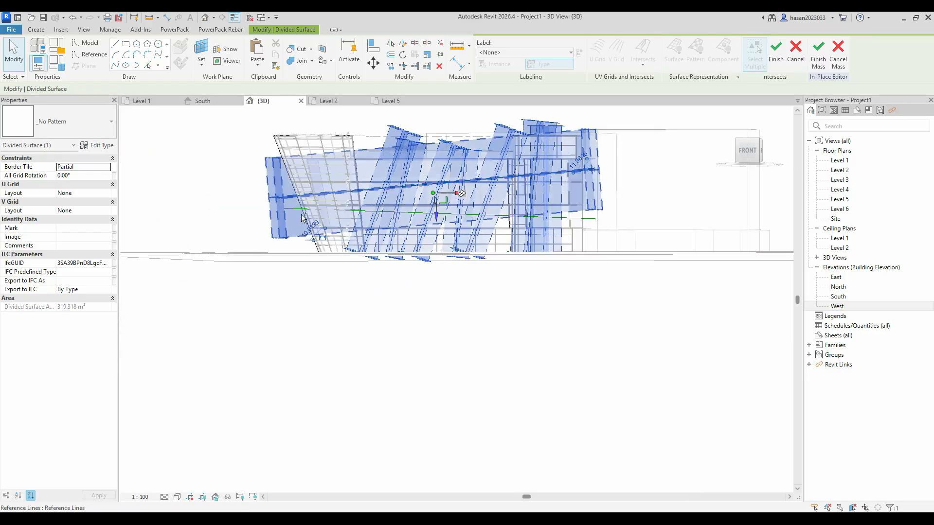
pyautogui.scroll(4, 296, 185)
pyautogui.scroll(-4, 318, 232)
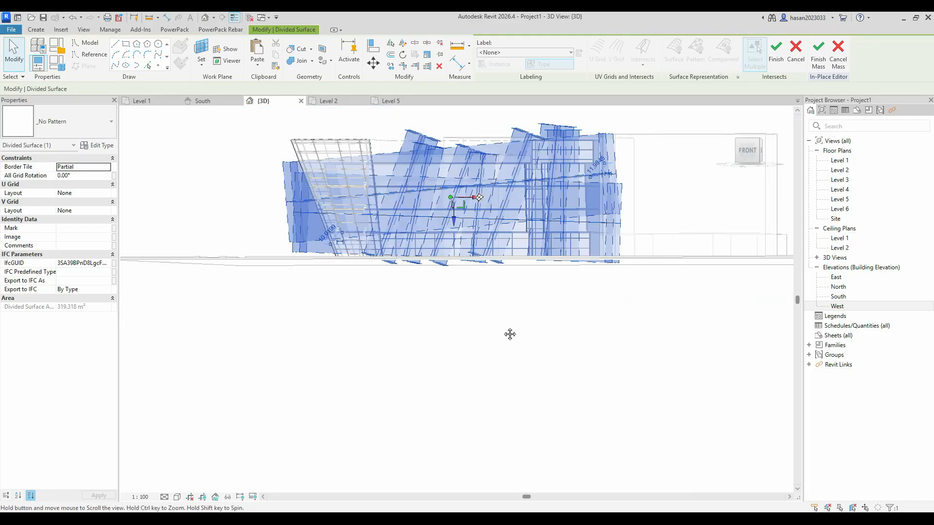
pyautogui.moveTo(509, 333); pyautogui.dragTo(374, 369, button='middle')
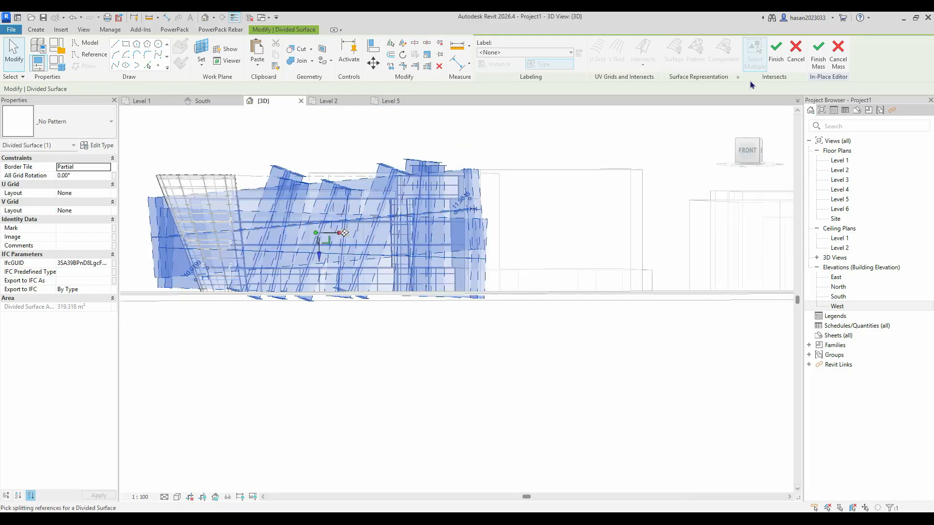
pyautogui.click(785, 62)
pyautogui.keyDown('shift'); pyautogui.moveTo(412, 320); pyautogui.dragTo(545, 390, button='middle'); pyautogui.keyUp('shift')
pyautogui.scroll(3, 380, 242)
pyautogui.scroll(-3, 380, 242)
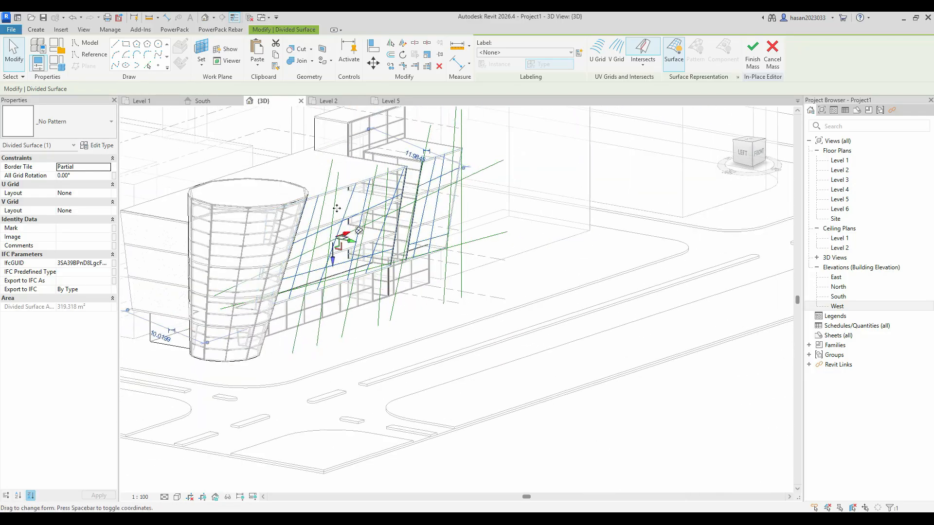
# Examine the front facade's new division lines against the reference lines from several angles.
pyautogui.keyDown('shift'); pyautogui.moveTo(381, 242); pyautogui.dragTo(255, 196, button='middle'); pyautogui.keyUp('shift')
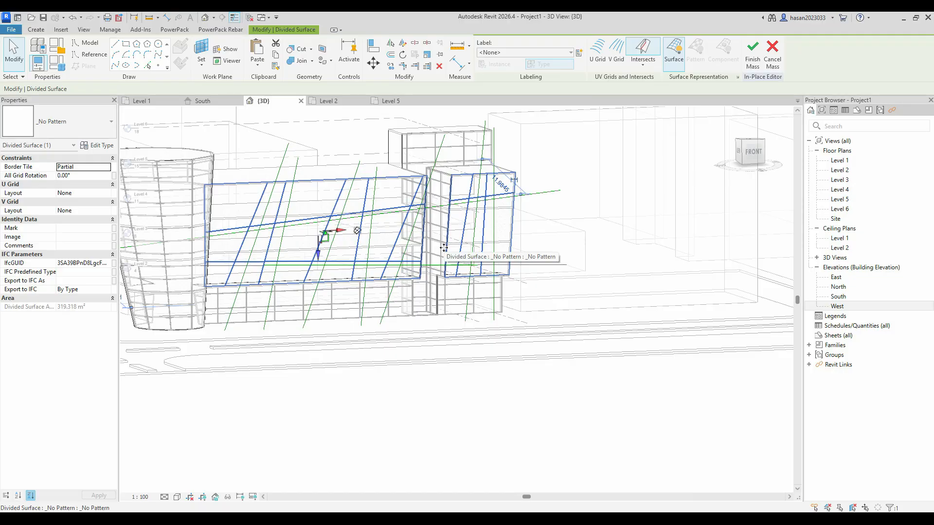
pyautogui.keyDown('shift'); pyautogui.moveTo(314, 288); pyautogui.dragTo(251, 261, button='middle'); pyautogui.keyUp('shift')
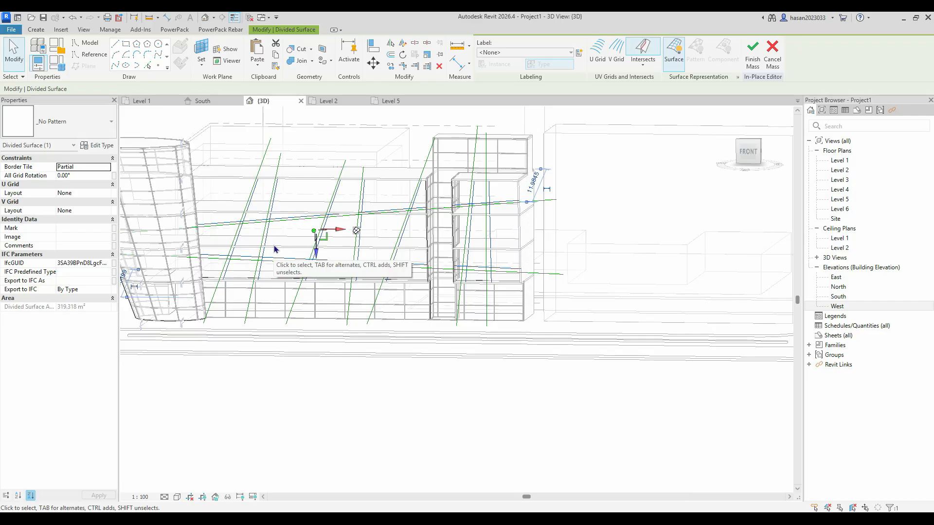
pyautogui.keyDown('shift'); pyautogui.moveTo(274, 249); pyautogui.dragTo(275, 187, button='middle'); pyautogui.keyUp('shift')
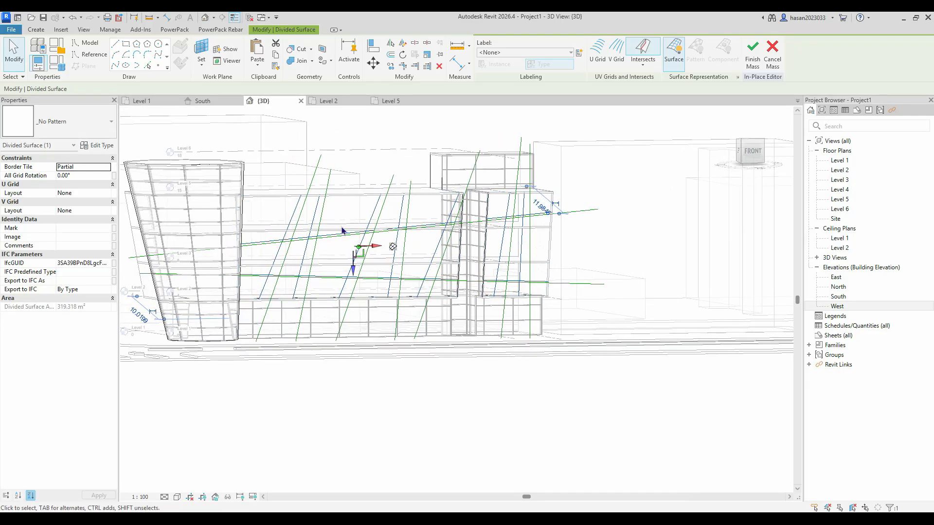
pyautogui.click(10, 30)
pyautogui.click(411, 129)
pyautogui.keyDown('shift'); pyautogui.moveTo(384, 224); pyautogui.dragTo(486, 188, button='middle'); pyautogui.keyUp('shift')
pyautogui.keyDown('shift'); pyautogui.moveTo(559, 119); pyautogui.dragTo(564, 111, button='middle'); pyautogui.keyUp('shift')
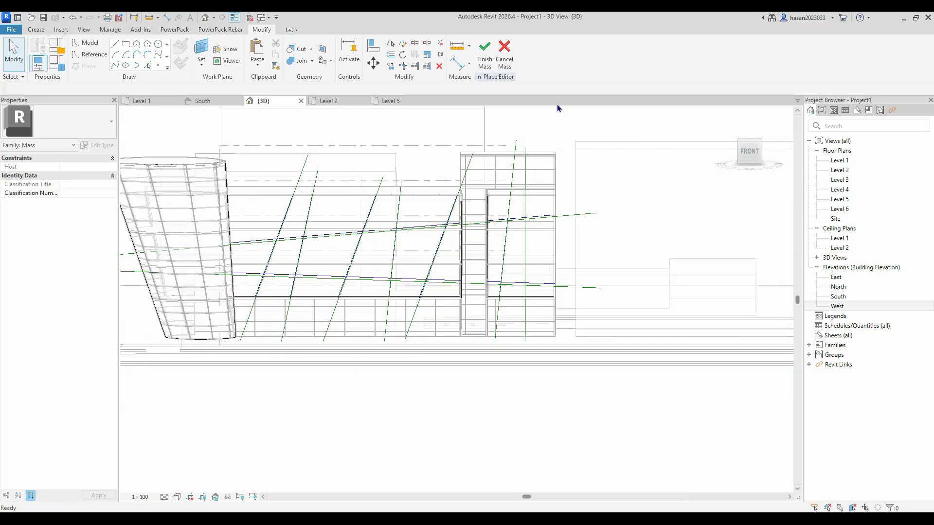
pyautogui.click(528, 155)
pyautogui.keyDown('ctrl'); pyautogui.click(471, 167); pyautogui.keyUp('ctrl')
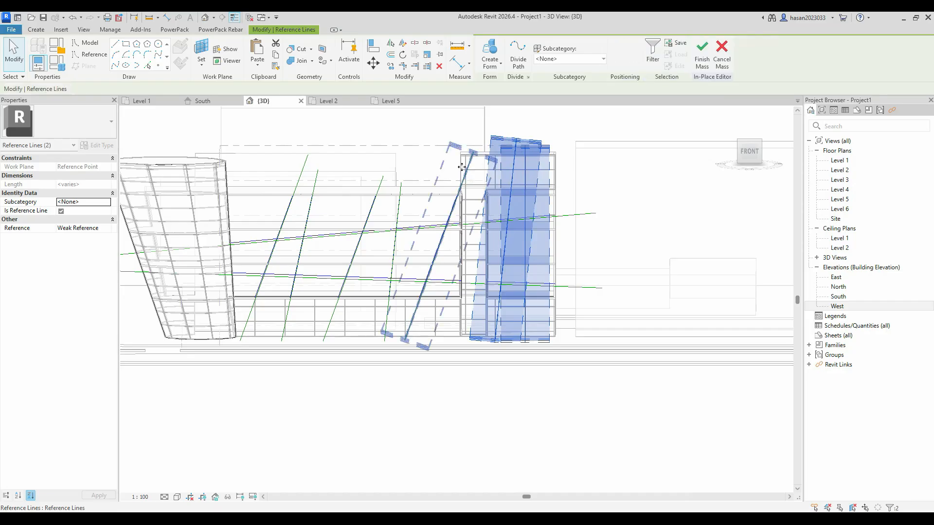
pyautogui.keyDown('ctrl'); pyautogui.click(471, 168); pyautogui.keyUp('ctrl')
pyautogui.keyDown('ctrl'); pyautogui.click(383, 181); pyautogui.keyUp('ctrl')
pyautogui.click(592, 124)
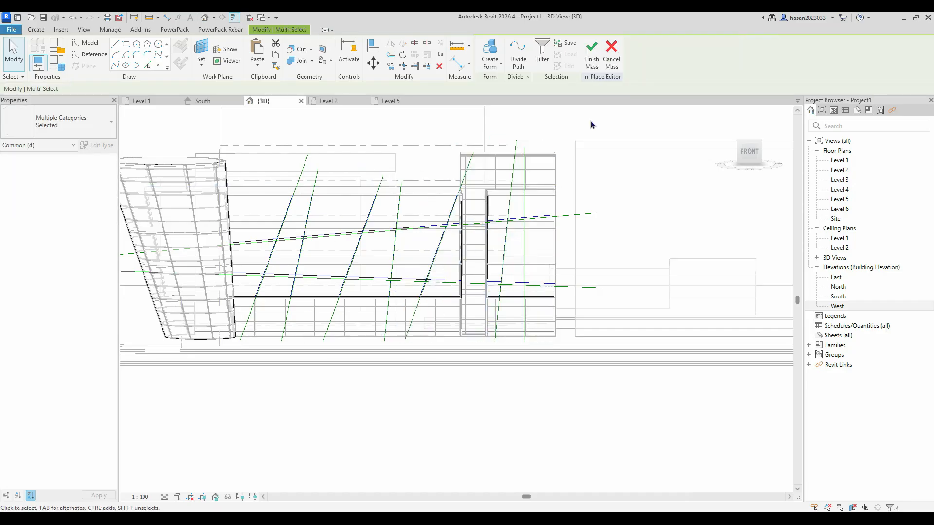
# Temporarily hide the two nearly horizontal reference lines and six of the seven slanted and vertical ones.
pyautogui.click(530, 157)
pyautogui.keyDown('ctrl'); pyautogui.click(470, 161); pyautogui.keyUp('ctrl')
pyautogui.keyDown('ctrl'); pyautogui.click(384, 183); pyautogui.keyUp('ctrl')
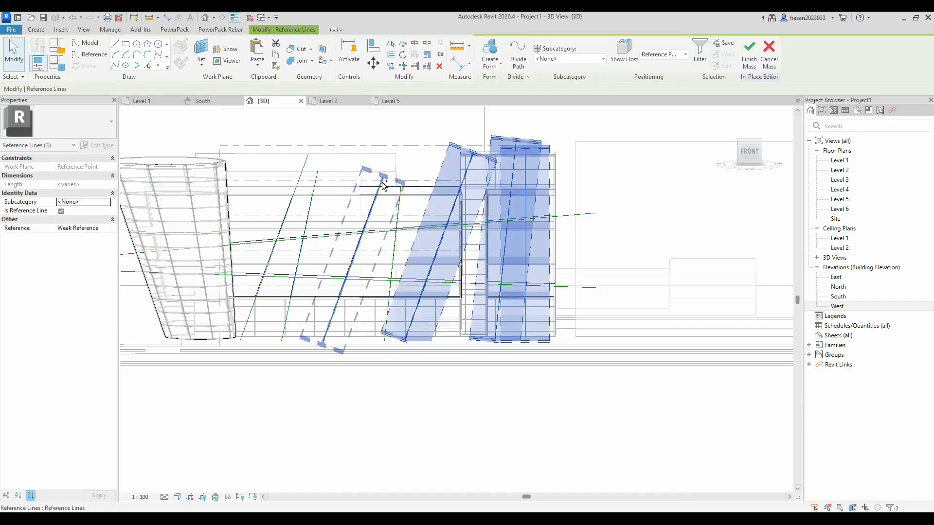
pyautogui.keyDown('ctrl'); pyautogui.click(383, 184); pyautogui.keyUp('ctrl')
pyautogui.keyDown('ctrl'); pyautogui.click(301, 253); pyautogui.keyUp('ctrl')
pyautogui.keyDown('ctrl'); pyautogui.click(272, 253); pyautogui.keyUp('ctrl')
pyautogui.moveTo(398, 371); pyautogui.dragTo(583, 334, button='middle')
pyautogui.keyDown('ctrl'); pyautogui.click(299, 213); pyautogui.keyUp('ctrl')
pyautogui.keyDown('ctrl'); pyautogui.moveTo(296, 274); pyautogui.dragTo(297, 265, button='middle'); pyautogui.keyUp('ctrl')
pyautogui.keyDown('ctrl'); pyautogui.click(315, 233); pyautogui.keyUp('ctrl')
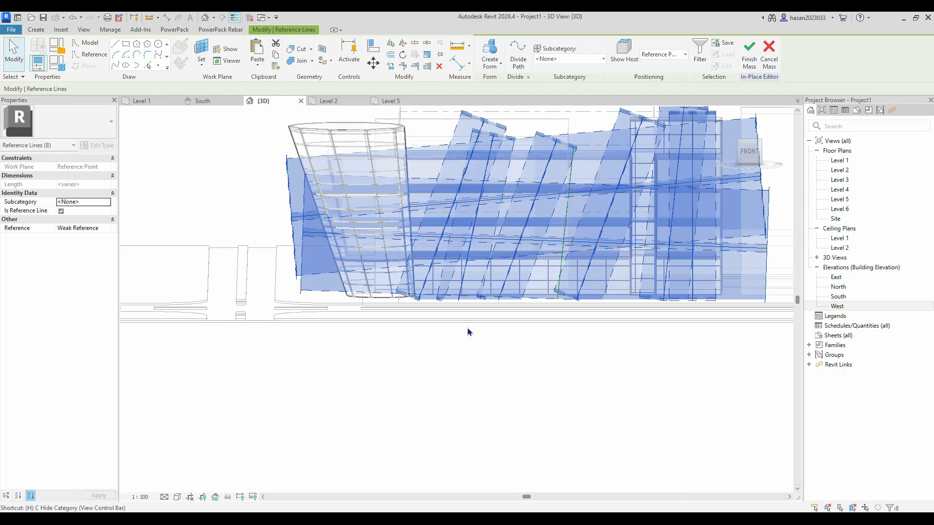
pyautogui.press('c')
pyautogui.keyDown('shift'); pyautogui.moveTo(574, 396); pyautogui.dragTo(480, 384, button='middle'); pyautogui.keyUp('shift')
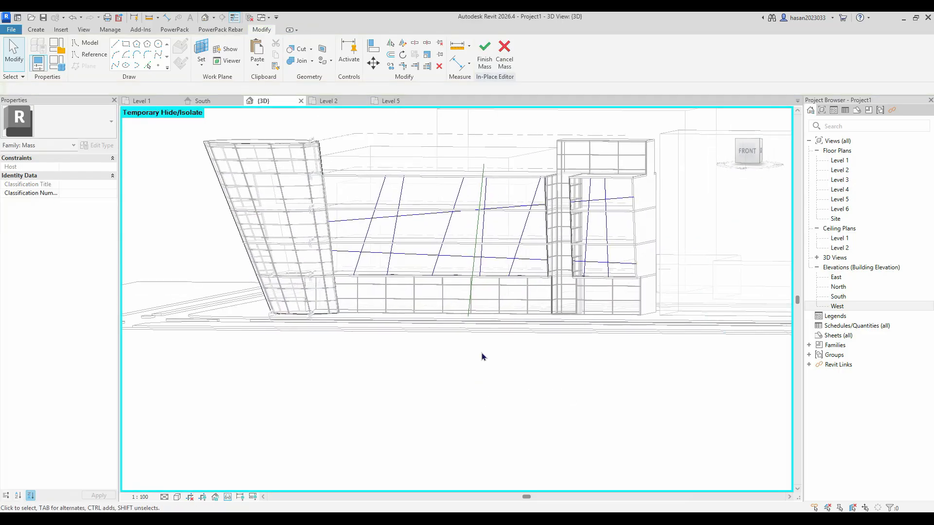
# Temporarily hide the remaining steep reference line in the middle of the facade.
pyautogui.click(485, 175)
pyautogui.press('h')
pyautogui.press('h')
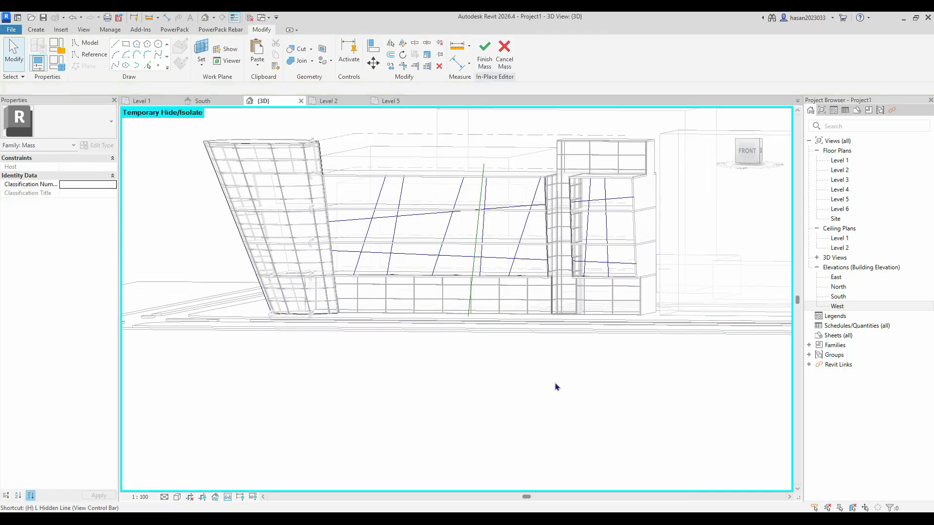
pyautogui.click(483, 175)
pyautogui.rightClick(485, 168)
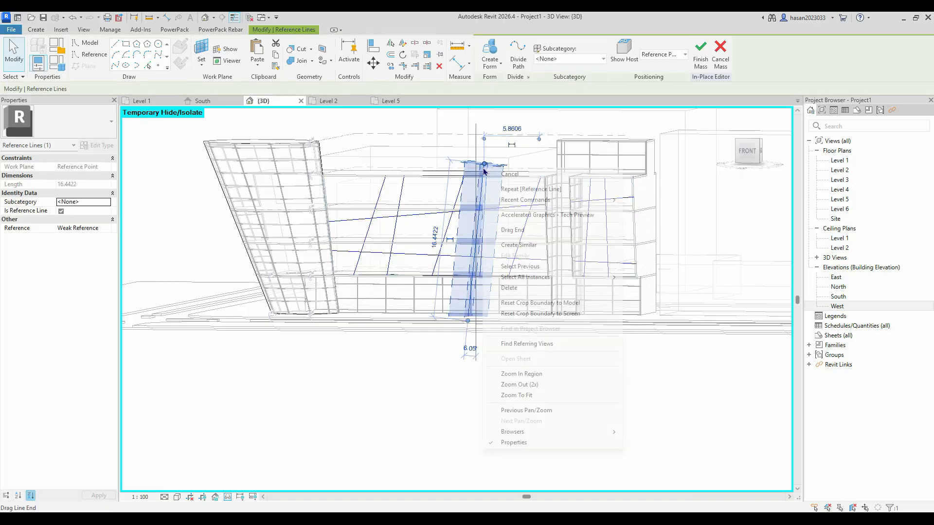
pyautogui.click(393, 386)
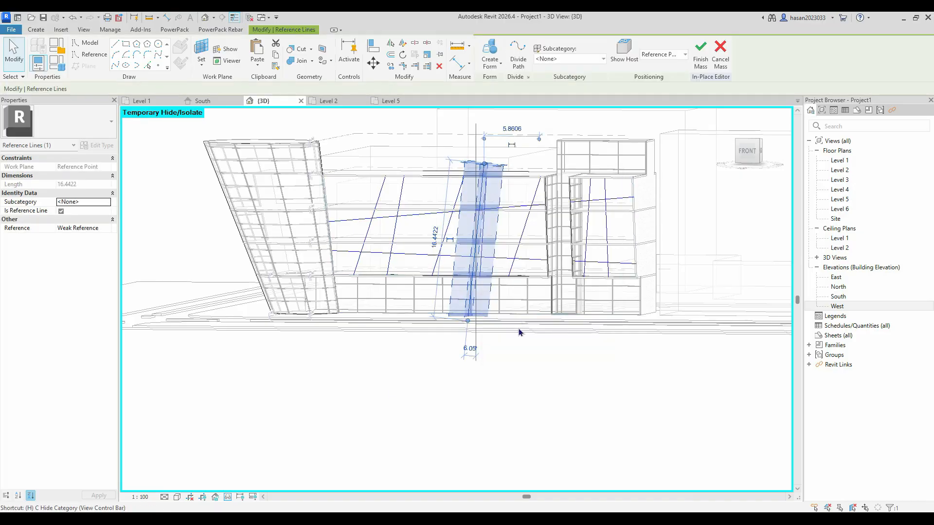
pyautogui.click(511, 417)
# Inspect the custom facade division on both blocks from the tower side and the front.
pyautogui.keyDown('shift'); pyautogui.moveTo(457, 368); pyautogui.dragTo(571, 365, button='middle'); pyautogui.keyUp('shift')
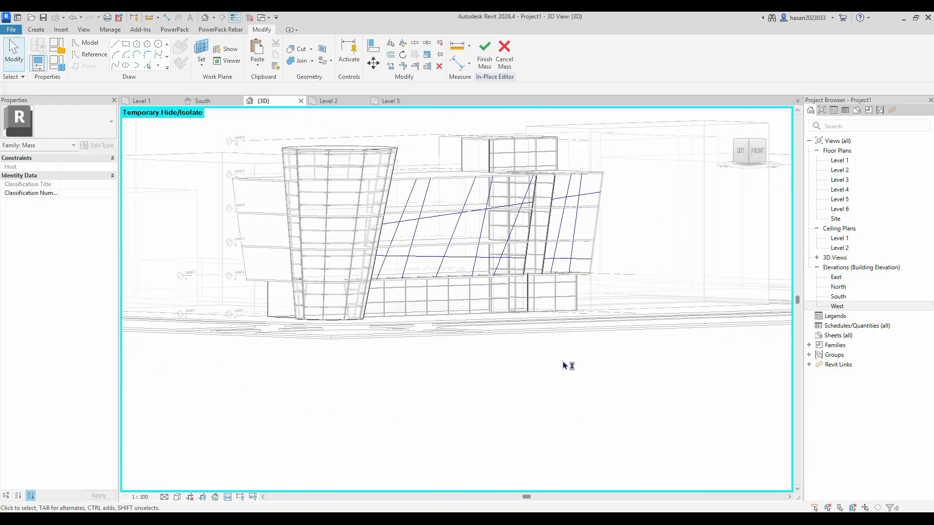
pyautogui.keyDown('shift'); pyautogui.moveTo(564, 366); pyautogui.dragTo(611, 396, button='middle'); pyautogui.keyUp('shift')
pyautogui.scroll(3, 497, 294)
pyautogui.keyDown('shift'); pyautogui.moveTo(526, 335); pyautogui.dragTo(417, 292, button='middle'); pyautogui.keyUp('shift')
pyautogui.scroll(-4, 517, 265)
pyautogui.keyDown('shift'); pyautogui.moveTo(517, 265); pyautogui.dragTo(508, 231, button='middle'); pyautogui.keyUp('shift')
pyautogui.moveTo(439, 257); pyautogui.dragTo(452, 263, button='middle')
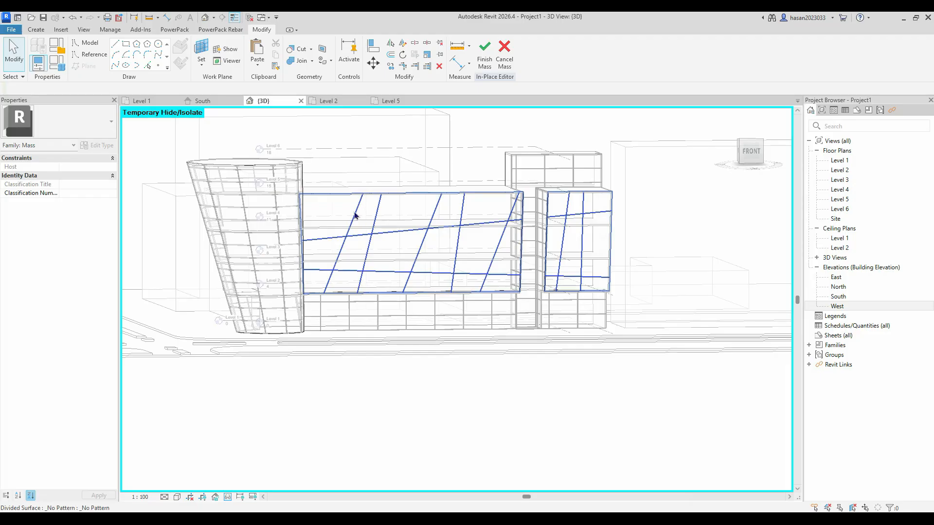
pyautogui.moveTo(380, 244)
pyautogui.keyDown('shift'); pyautogui.mouseDown(button='middle')
pyautogui.moveTo(448, 267)
pyautogui.moveTo(381, 239)
pyautogui.mouseUp(button='middle'); pyautogui.keyUp('shift')
# Create a new family from the Metric Curtain Panel Pattern Based template in the English family templates folder.
pyautogui.click(12, 31)
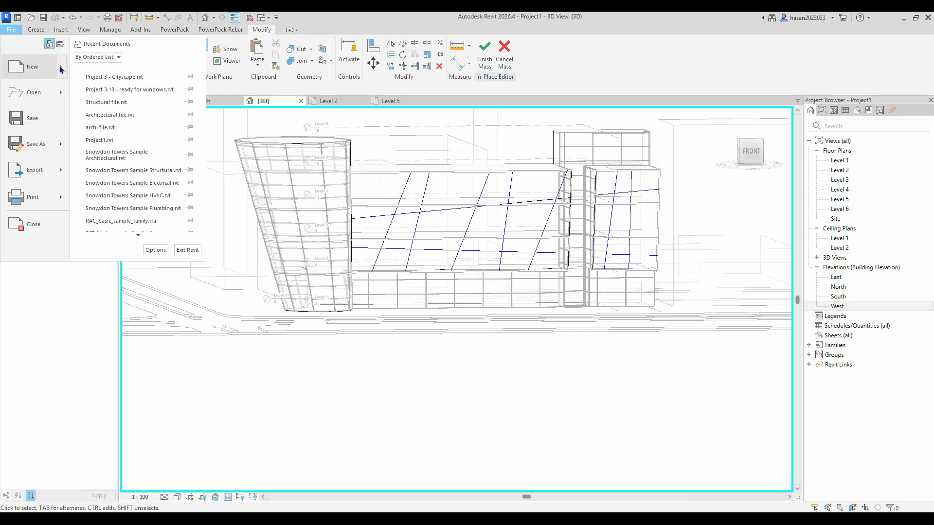
pyautogui.moveTo(60, 69)
pyautogui.click(105, 95)
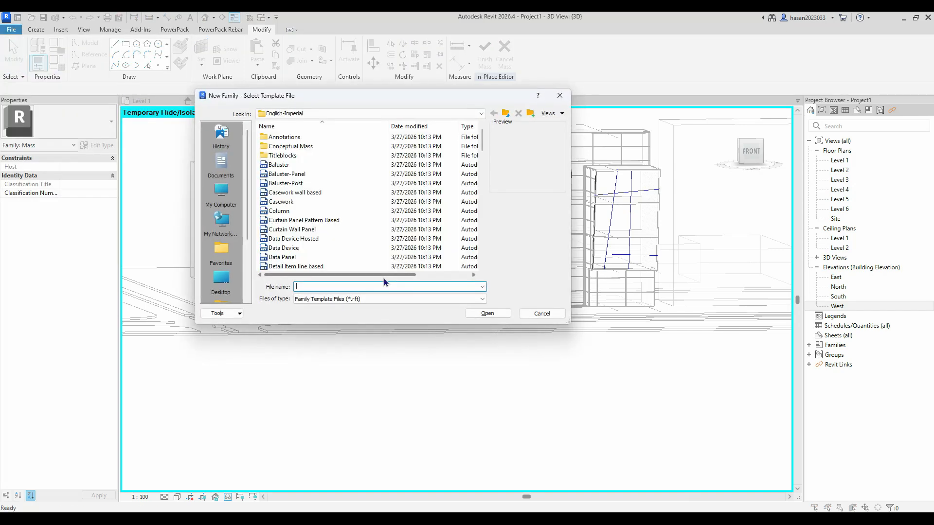
pyautogui.click(505, 114)
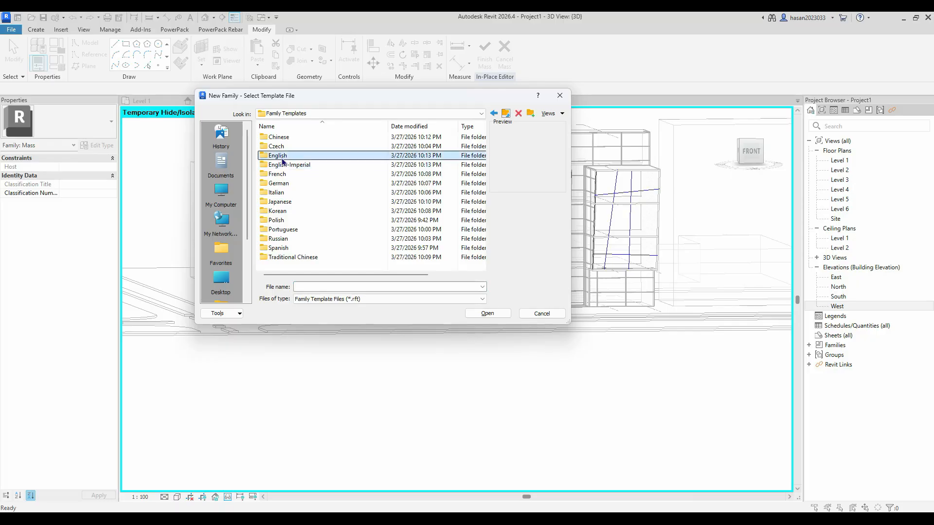
pyautogui.doubleClick(281, 156)
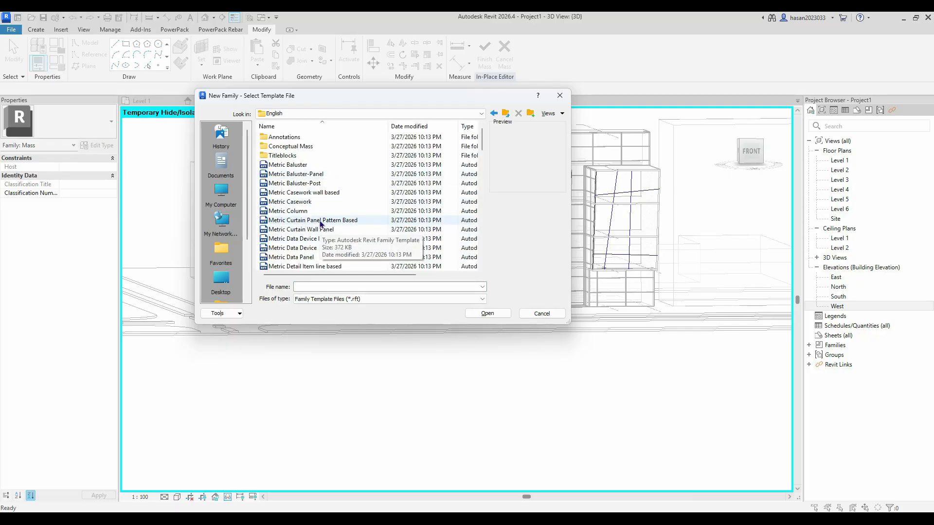
pyautogui.click(320, 221)
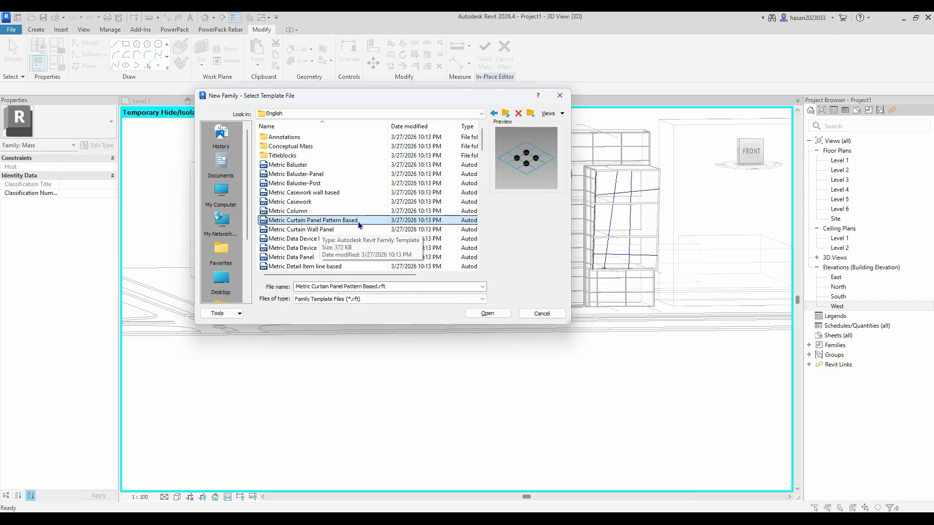
pyautogui.click(488, 313)
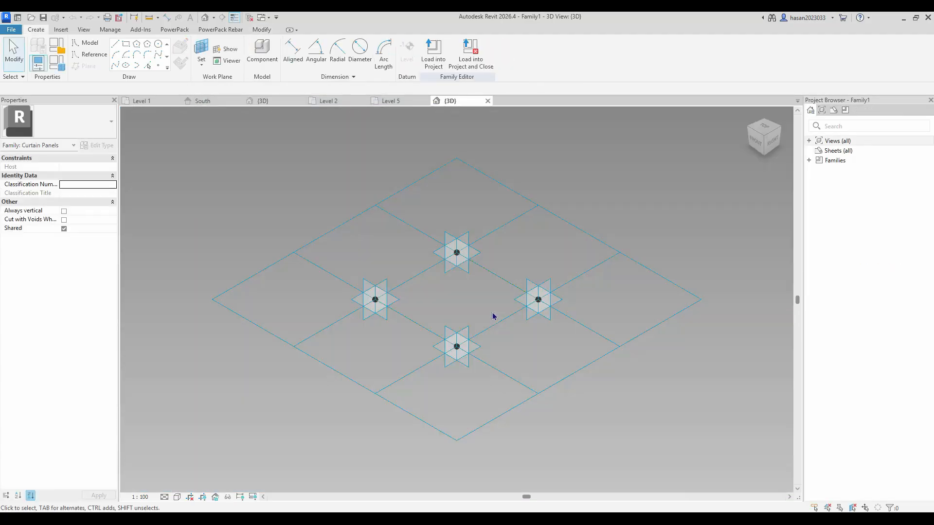
# Place a point element on one reference line of the panel boundary, about two thirds along its length.
pyautogui.scroll(5, 400, 359)
pyautogui.scroll(-4, 386, 369)
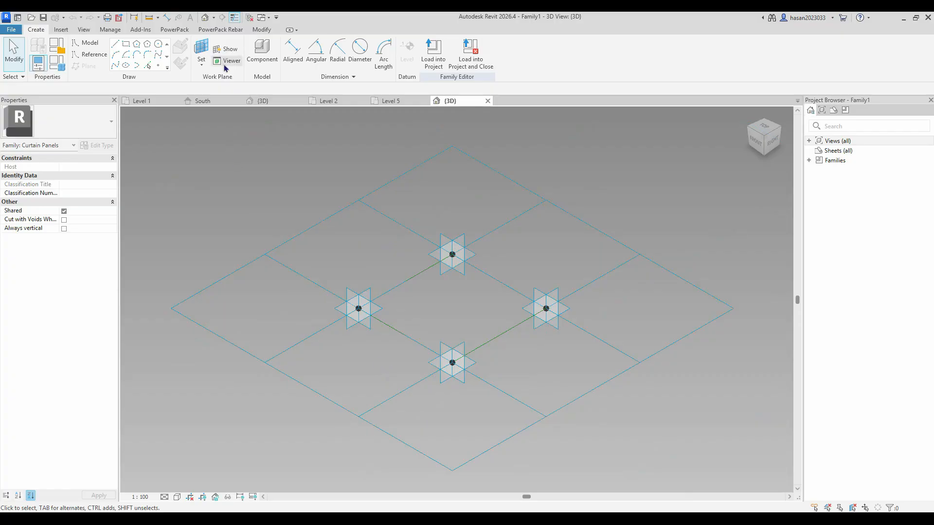
pyautogui.scroll(4, 415, 332)
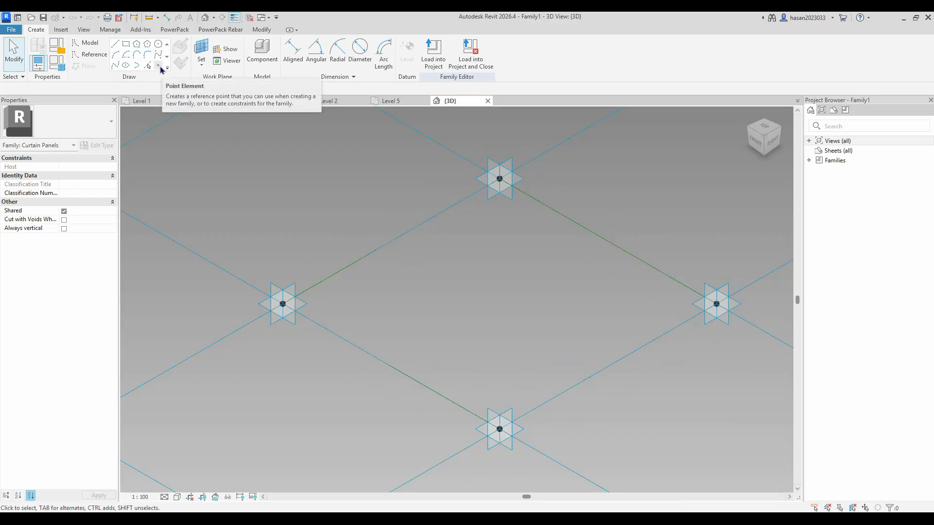
pyautogui.click(157, 69)
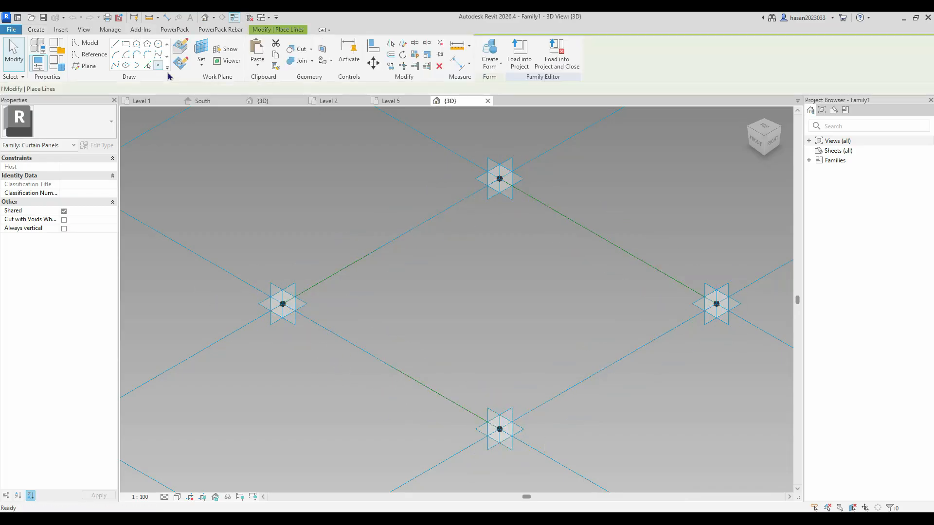
pyautogui.scroll(4, 440, 384)
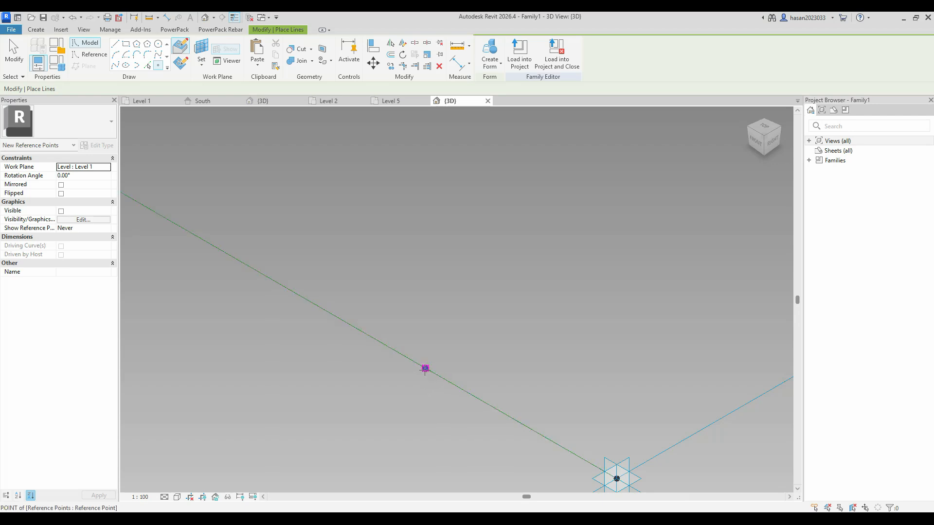
pyautogui.click(425, 370)
pyautogui.scroll(-3, 533, 341)
pyautogui.keyDown('shift'); pyautogui.moveTo(545, 344); pyautogui.dragTo(490, 314, button='middle'); pyautogui.keyUp('shift')
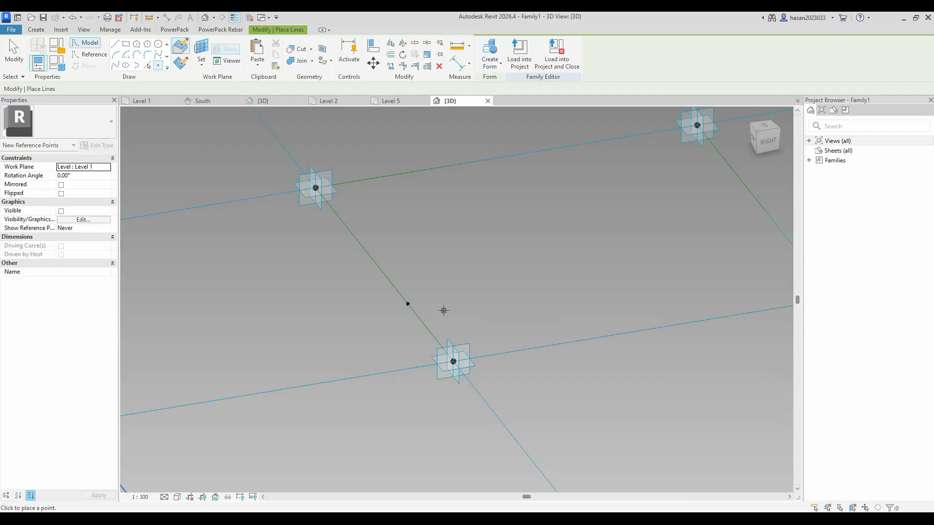
pyautogui.press('Escape')
# Set the new point's plane as work plane and sketch a rectangle about 160 by 340 mm from the point.
pyautogui.click(408, 305)
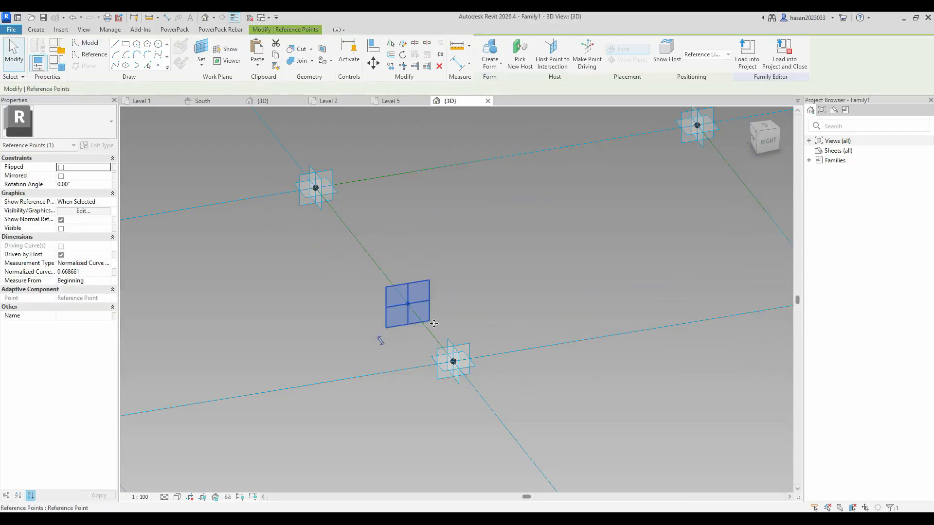
pyautogui.click(201, 51)
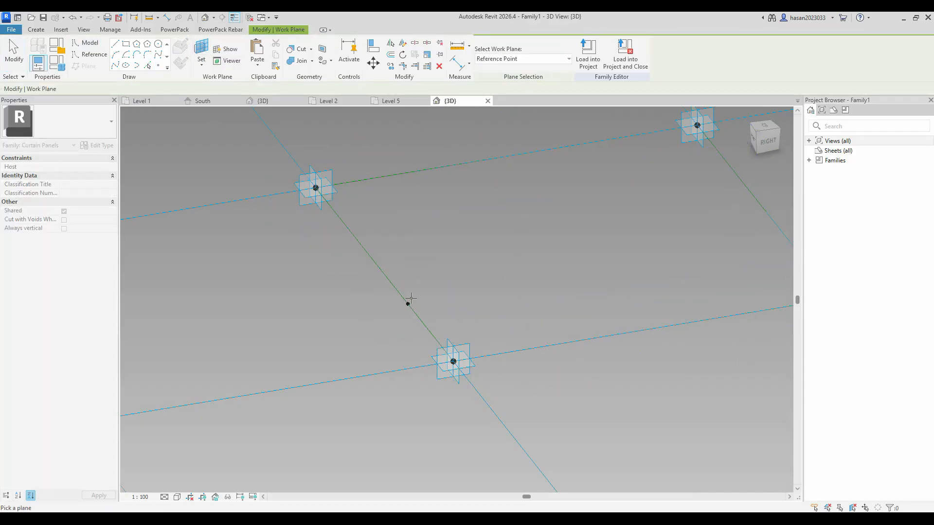
pyautogui.click(128, 45)
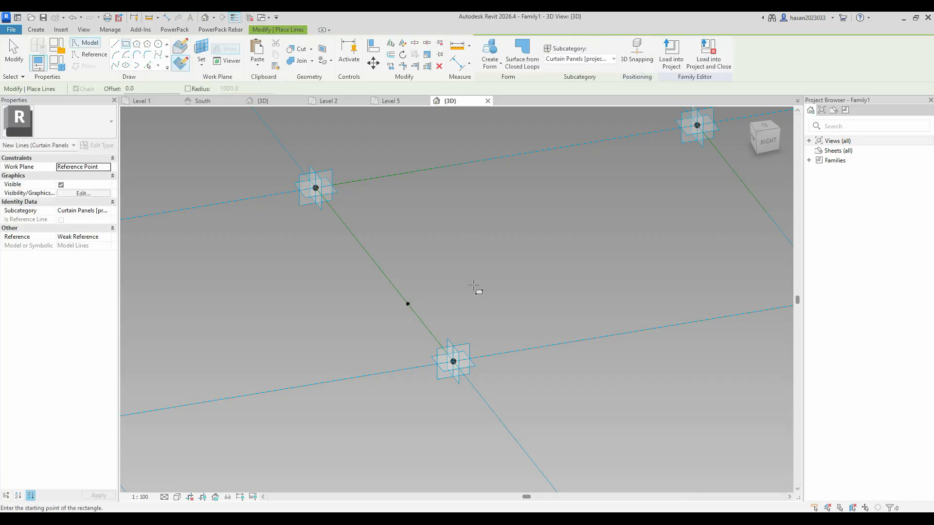
pyautogui.click(360, 266)
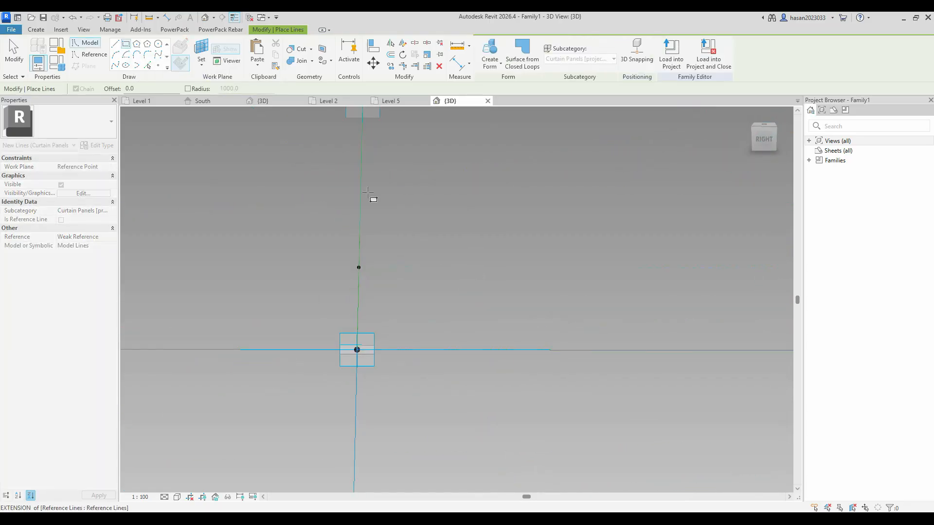
pyautogui.scroll(-5, 388, 153)
pyautogui.keyDown('shift'); pyautogui.moveTo(395, 144); pyautogui.dragTo(403, 133, button='middle'); pyautogui.keyUp('shift')
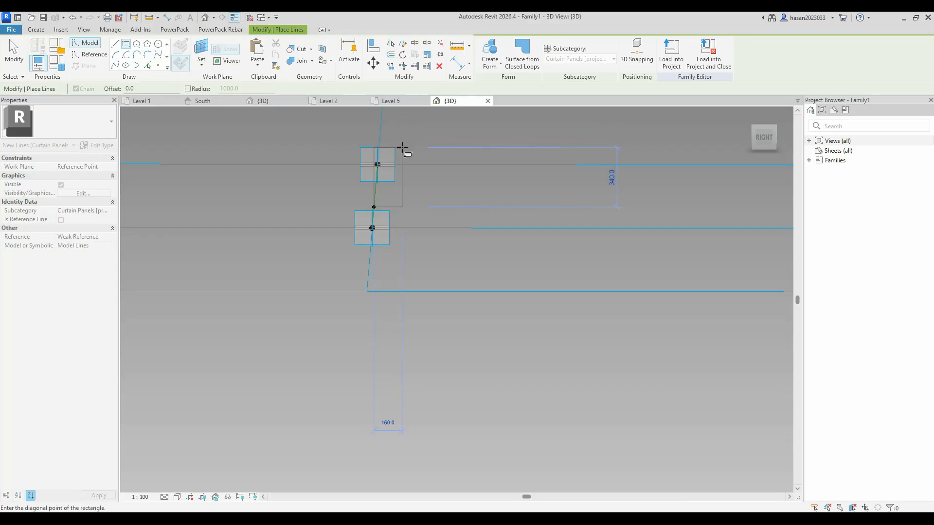
pyautogui.click(399, 145)
pyautogui.keyDown('shift'); pyautogui.moveTo(440, 206); pyautogui.dragTo(568, 273, button='middle'); pyautogui.keyUp('shift')
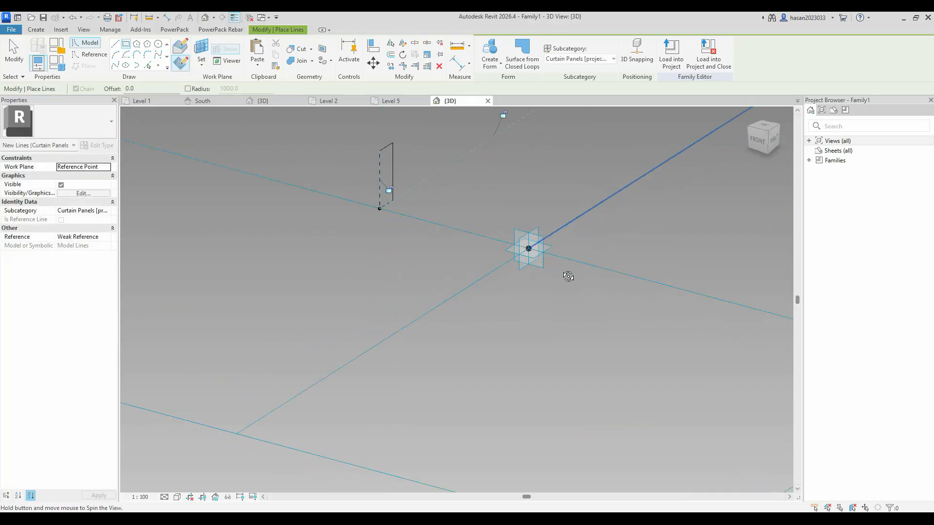
pyautogui.keyDown('shift'); pyautogui.moveTo(408, 224); pyautogui.dragTo(346, 308, button='middle'); pyautogui.keyUp('shift')
pyautogui.scroll(-2, 397, 329)
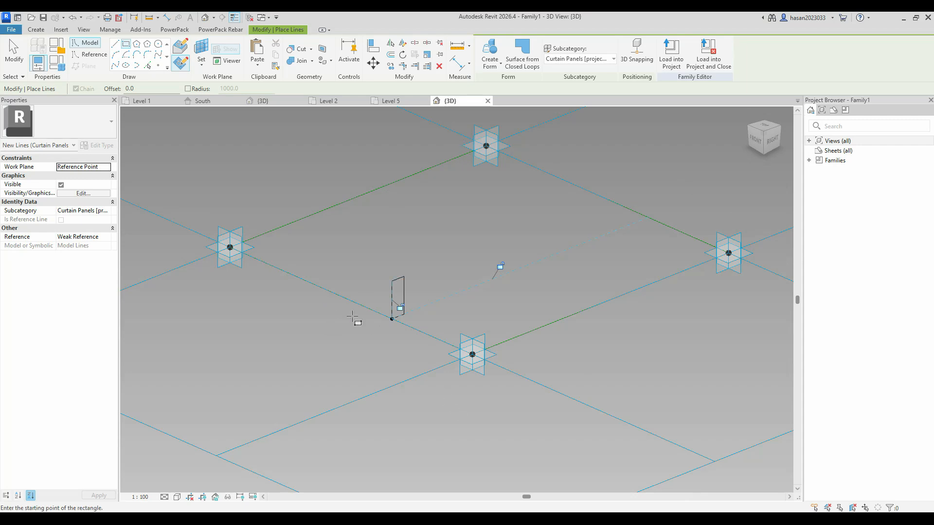
pyautogui.moveTo(360, 304)
pyautogui.keyDown('shift'); pyautogui.mouseDown(button='middle')
pyautogui.moveTo(448, 317)
pyautogui.moveTo(419, 286)
pyautogui.mouseUp(button='middle'); pyautogui.keyUp('shift')
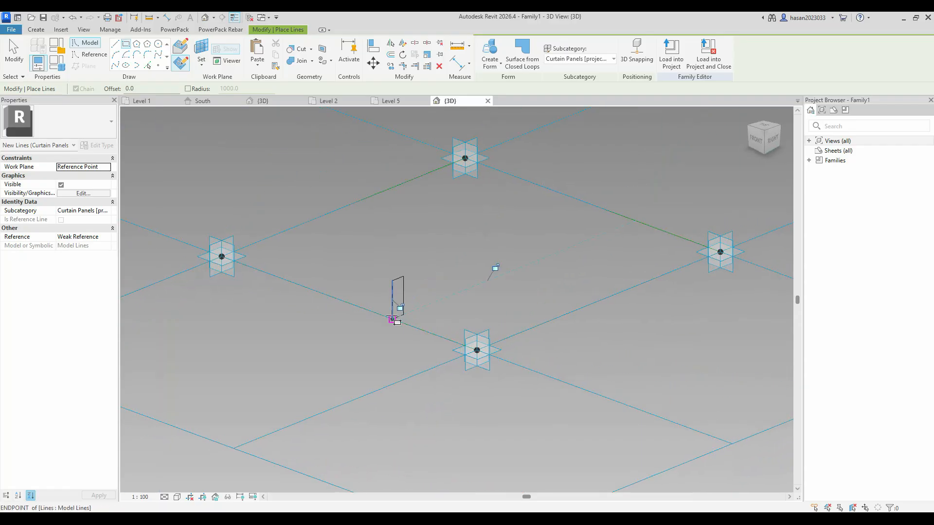
pyautogui.press('Escape')
# Create a solid frame form from the rectangular profile and the chain of four boundary reference lines.
pyautogui.press('Tab')
pyautogui.click(399, 279)
pyautogui.keyDown('shift'); pyautogui.moveTo(454, 308); pyautogui.dragTo(412, 324, button='middle'); pyautogui.keyUp('shift')
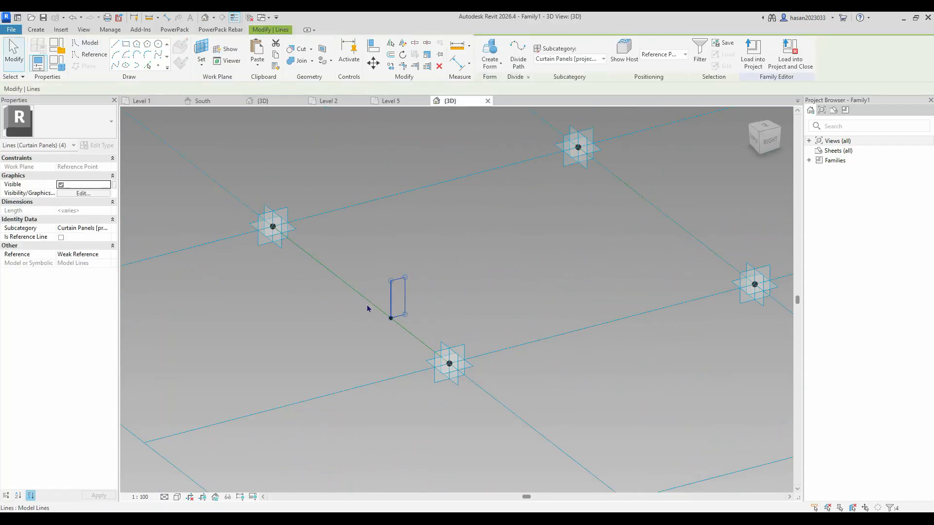
pyautogui.press('Tab')
pyautogui.keyDown('ctrl'); pyautogui.click(315, 254); pyautogui.keyUp('ctrl')
pyautogui.keyDown('shift'); pyautogui.moveTo(559, 263); pyautogui.dragTo(529, 307, button='middle'); pyautogui.keyUp('shift')
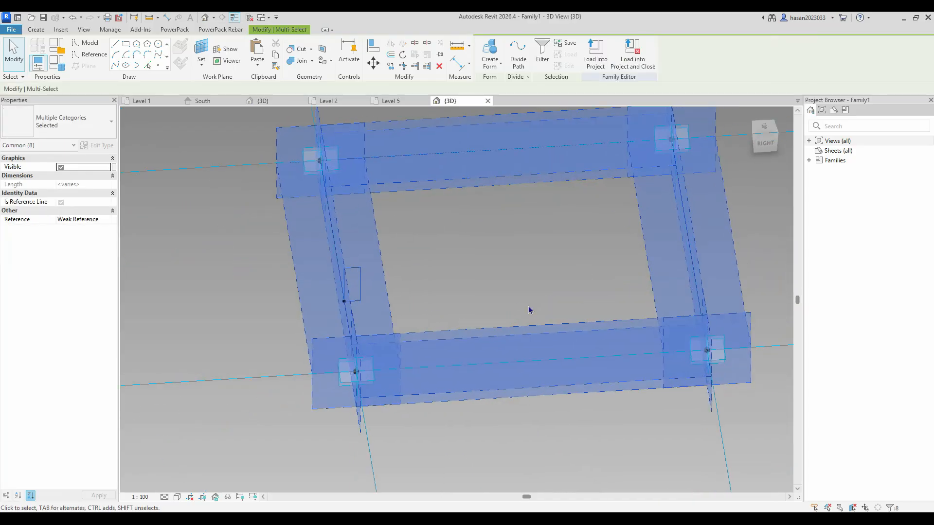
pyautogui.click(496, 70)
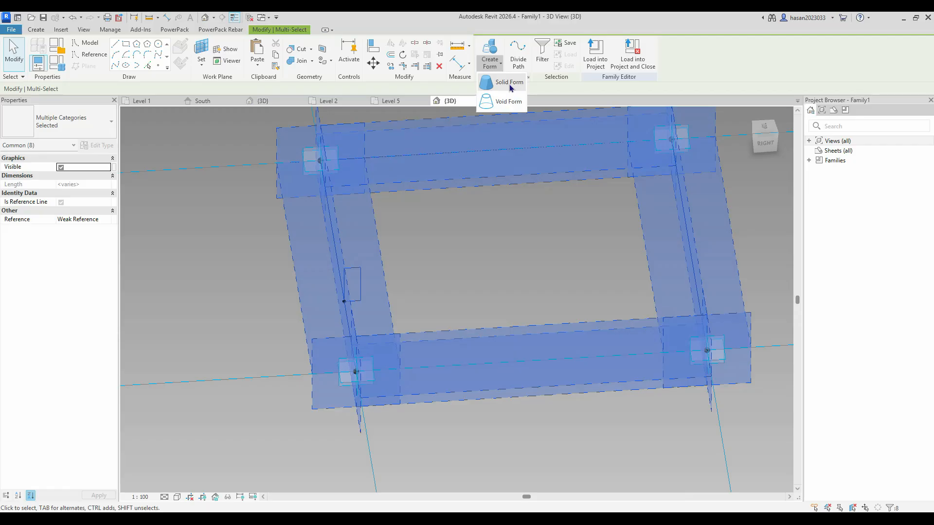
pyautogui.click(496, 87)
pyautogui.keyDown('shift'); pyautogui.moveTo(494, 213); pyautogui.dragTo(591, 182, button='middle'); pyautogui.keyUp('shift')
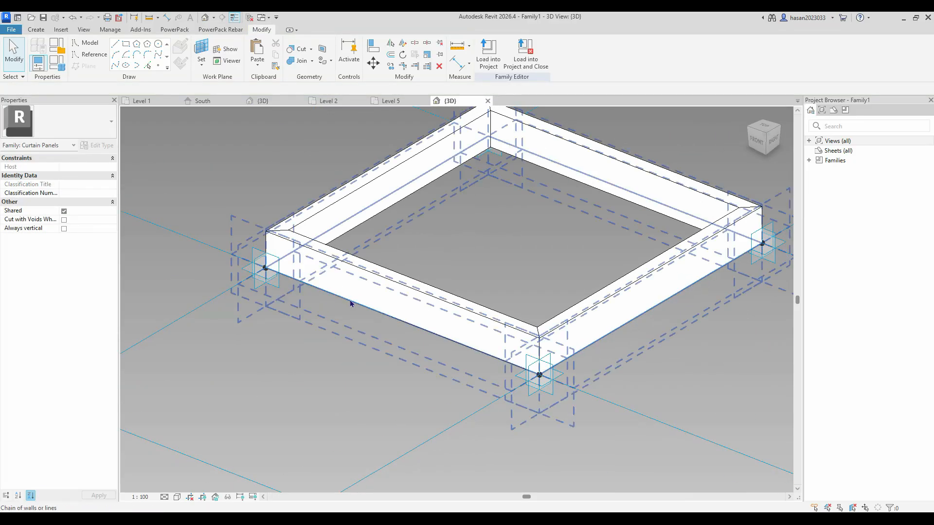
pyautogui.keyDown('shift'); pyautogui.moveTo(467, 350); pyautogui.dragTo(467, 292, button='middle'); pyautogui.keyUp('shift')
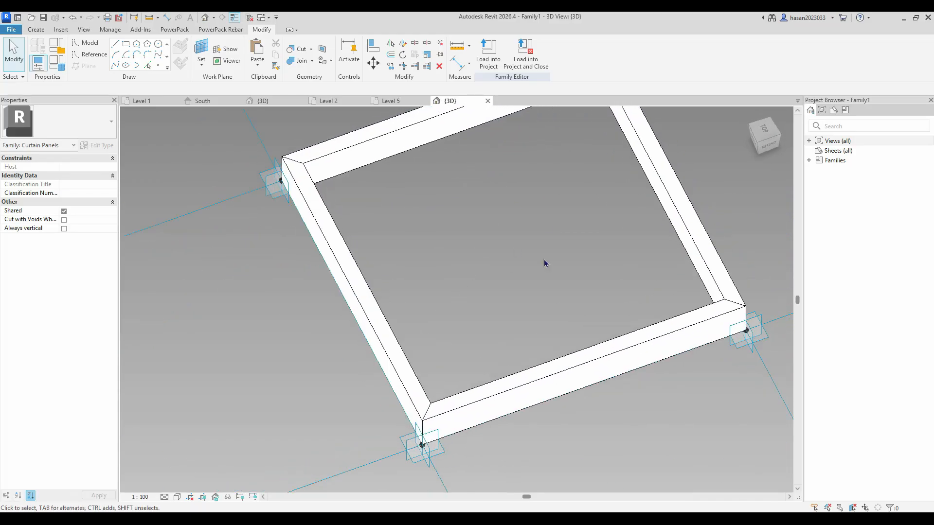
pyautogui.keyDown('shift'); pyautogui.moveTo(613, 268); pyautogui.dragTo(546, 223, button='middle'); pyautogui.keyUp('shift')
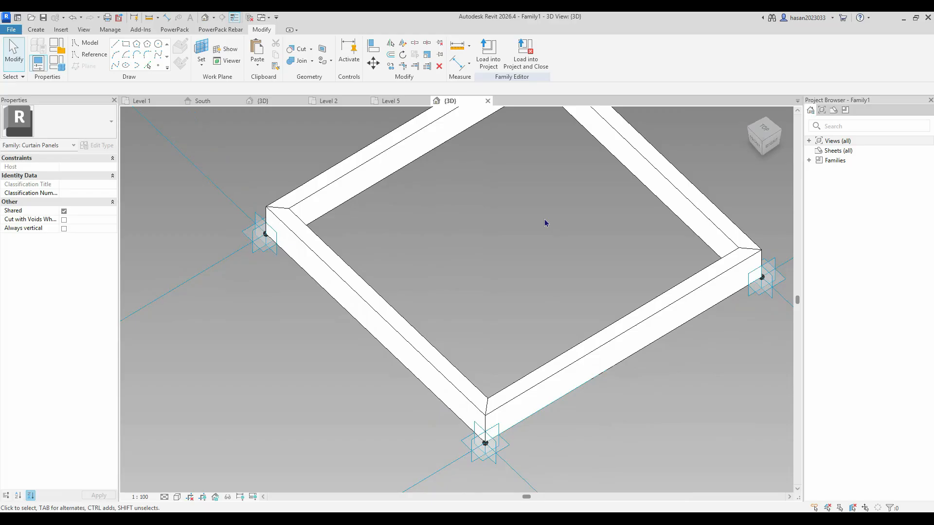
# Create a solid infill form from the four boundary reference lines and lower its top face to about 692 mm.
pyautogui.press('Tab')
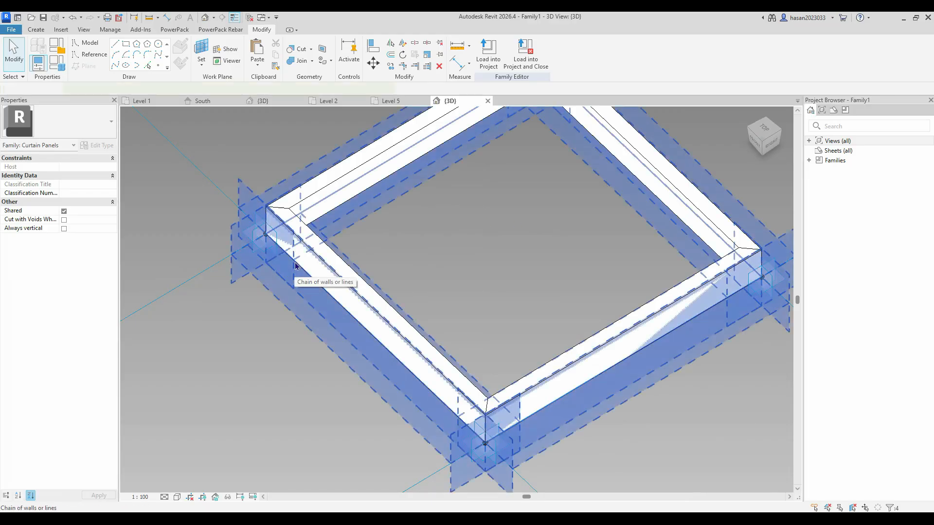
pyautogui.click(306, 268)
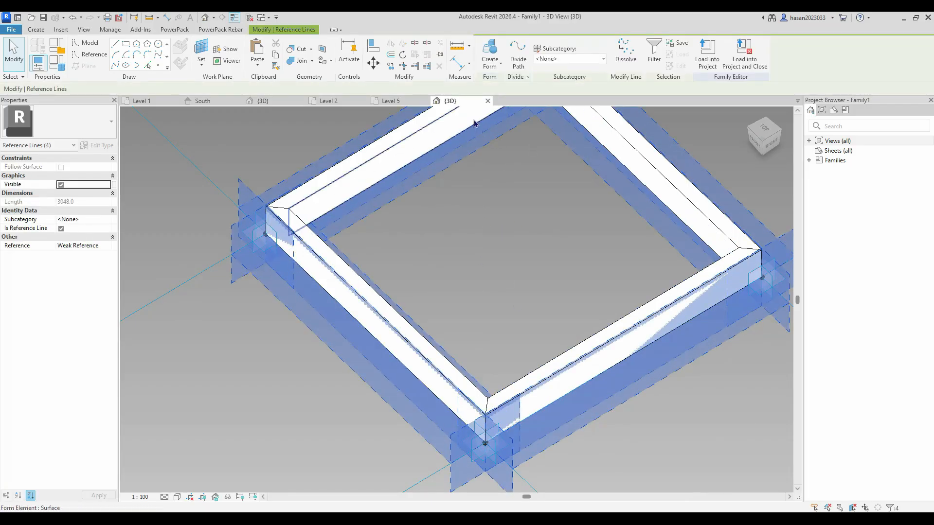
pyautogui.click(491, 63)
pyautogui.click(510, 84)
pyautogui.moveTo(501, 235); pyautogui.dragTo(526, 178, button='middle')
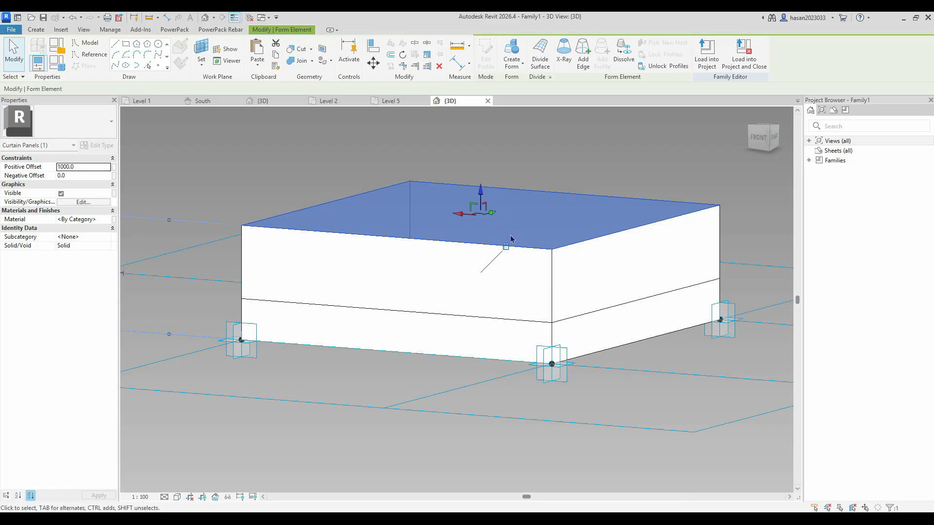
pyautogui.keyDown('shift'); pyautogui.moveTo(526, 202); pyautogui.dragTo(479, 210, button='middle'); pyautogui.keyUp('shift')
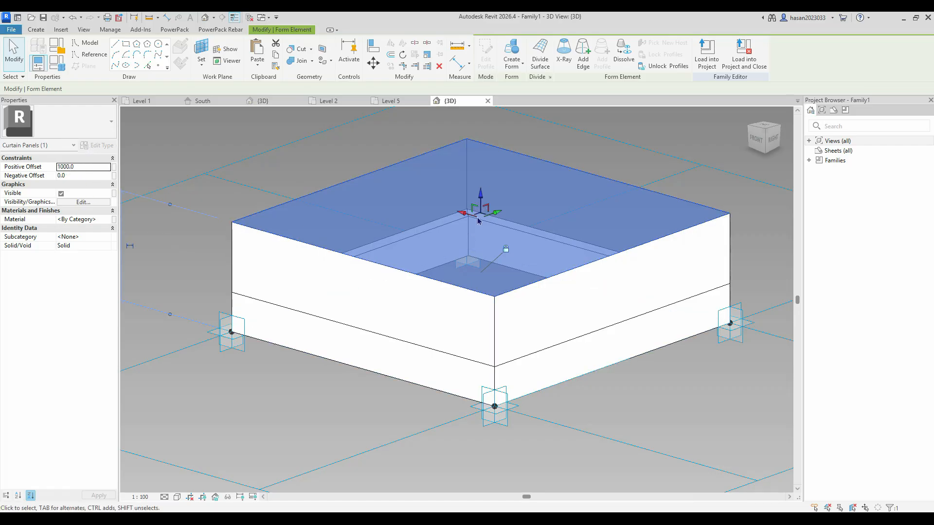
pyautogui.moveTo(481, 200); pyautogui.dragTo(471, 256)
pyautogui.scroll(-3, 261, 271)
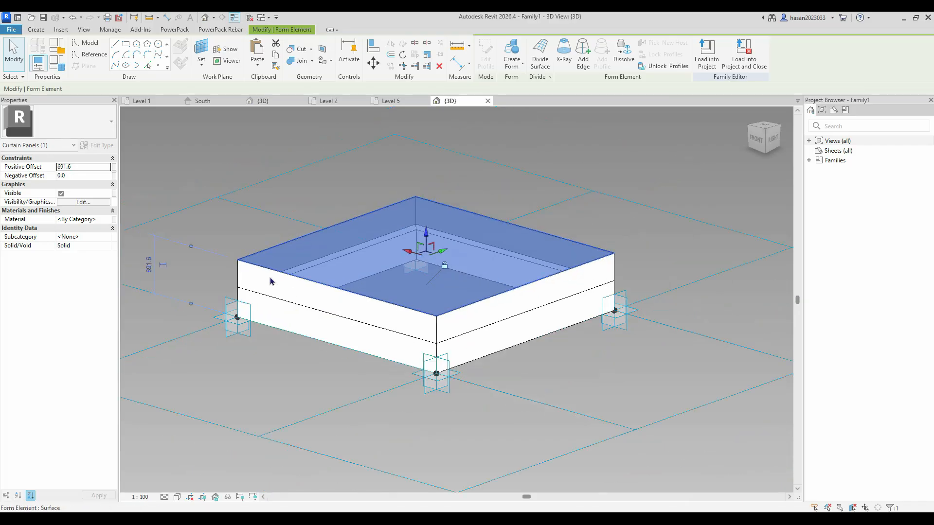
# Try to set the infill form's height to 0.3 mm through its temporary dimension.
pyautogui.scroll(5, 392, 273)
pyautogui.click(396, 261)
pyautogui.click(386, 261)
pyautogui.press('BackSpace')
pyautogui.press('BackSpace')
pyautogui.press('BackSpace')
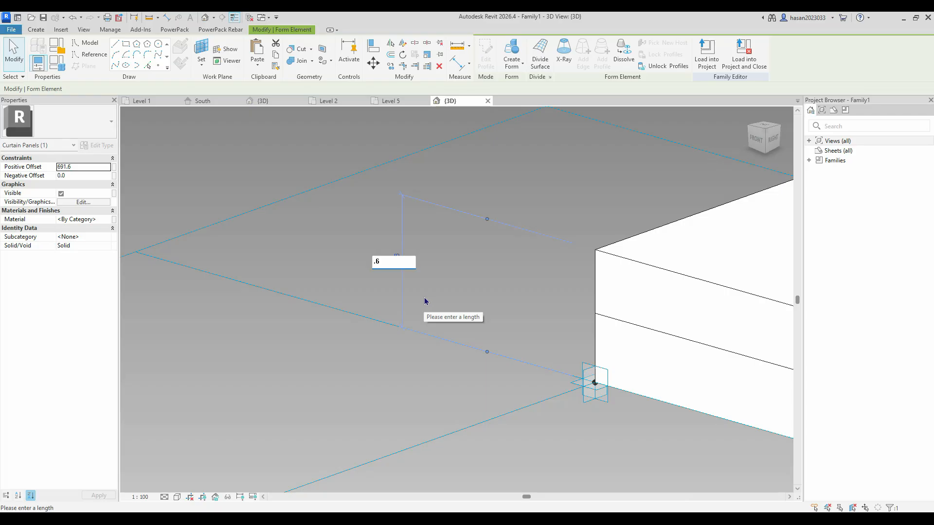
pyautogui.write('3')
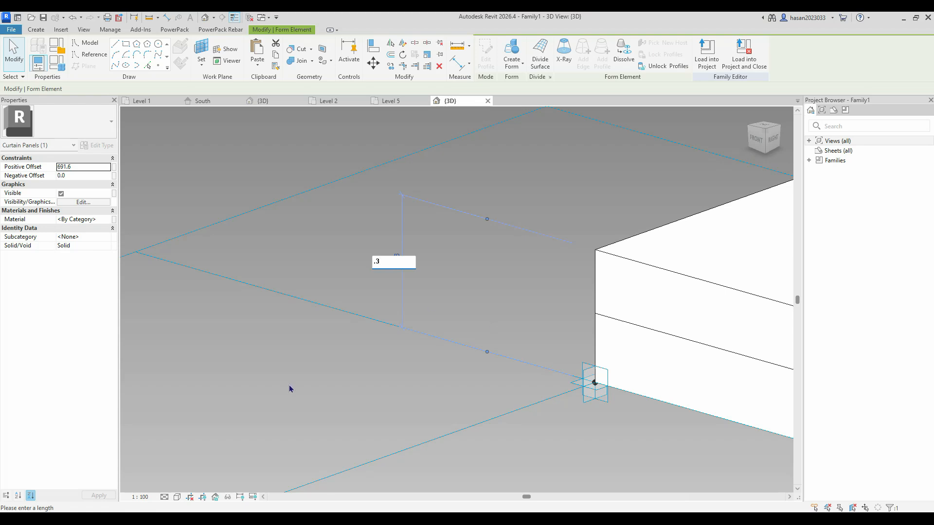
pyautogui.press('Return')
pyautogui.scroll(-3, 456, 383)
pyautogui.moveTo(552, 356); pyautogui.dragTo(287, 316, button='middle')
pyautogui.keyDown('shift'); pyautogui.moveTo(481, 389); pyautogui.dragTo(536, 316, button='middle'); pyautogui.keyUp('shift')
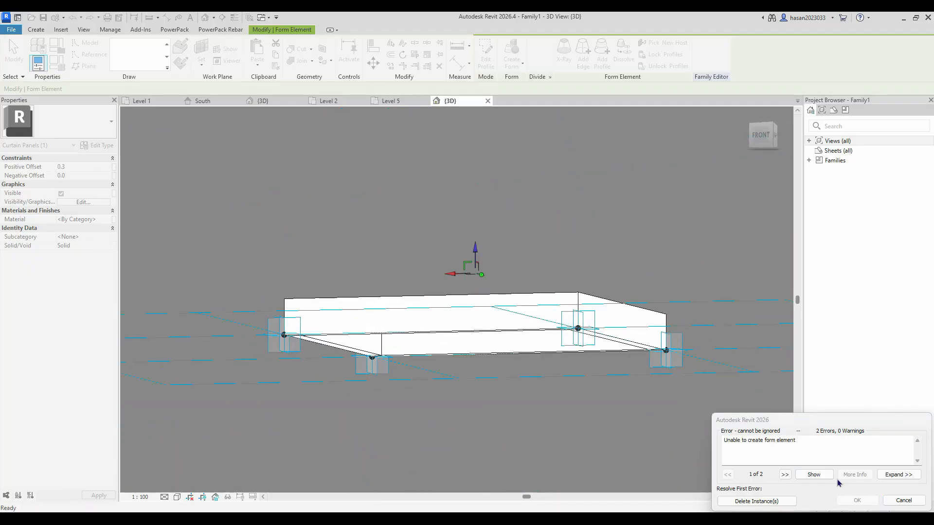
# Show the element behind the form error, expand the error details and cancel the height change.
pyautogui.click(814, 476)
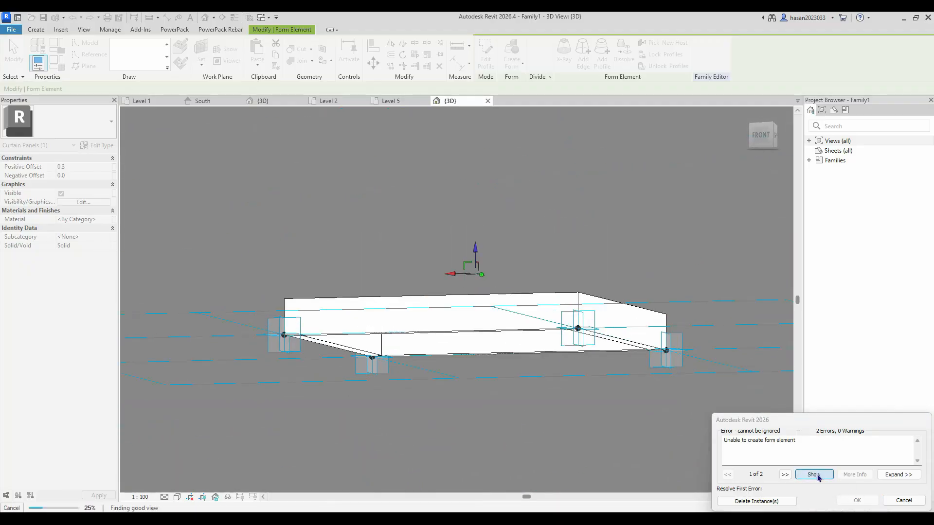
pyautogui.click(539, 284)
pyautogui.click(527, 267)
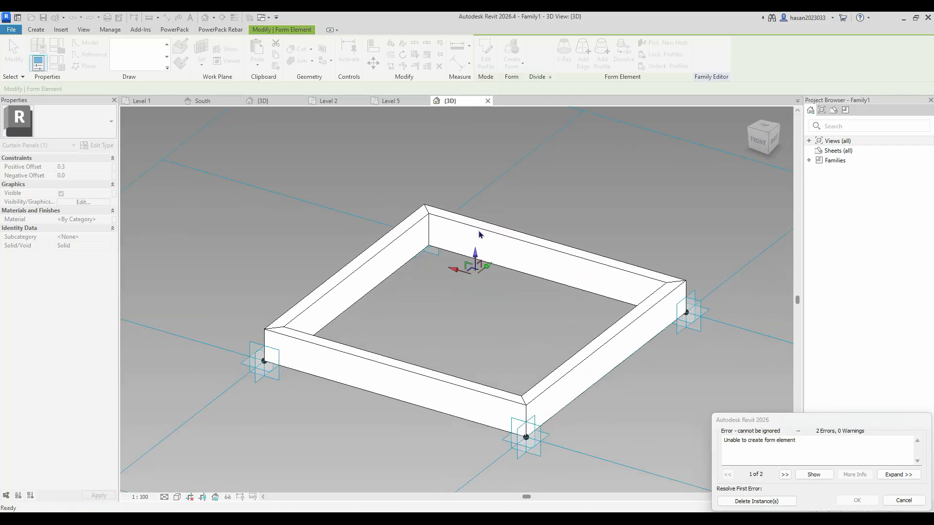
pyautogui.click(898, 475)
pyautogui.click(901, 489)
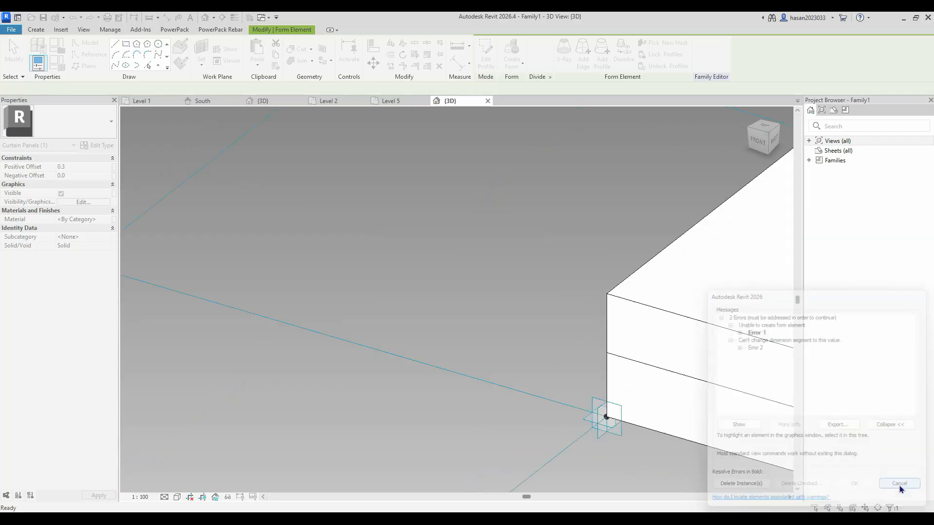
# Try to move the infill form's top face down along the vertical axis.
pyautogui.scroll(-2, 500, 360)
pyautogui.moveTo(500, 360); pyautogui.dragTo(49, 296, button='middle')
pyautogui.click(275, 311)
pyautogui.keyDown('shift'); pyautogui.moveTo(312, 315); pyautogui.dragTo(317, 272, button='middle'); pyautogui.keyUp('shift')
pyautogui.moveTo(313, 217); pyautogui.dragTo(311, 271)
pyautogui.click(391, 182)
pyautogui.keyDown('shift'); pyautogui.moveTo(396, 302); pyautogui.dragTo(426, 343, button='middle'); pyautogui.keyUp('shift')
pyautogui.keyDown('shift'); pyautogui.moveTo(364, 323); pyautogui.dragTo(382, 306, button='middle'); pyautogui.keyUp('shift')
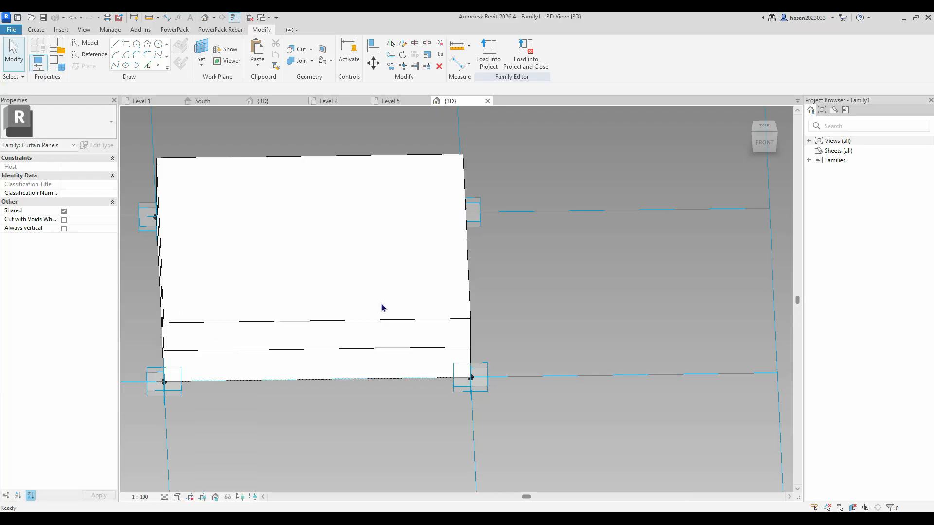
# Reduce the infill form's positive offset in its properties and check it inside the frame from several angles.
pyautogui.click(350, 173)
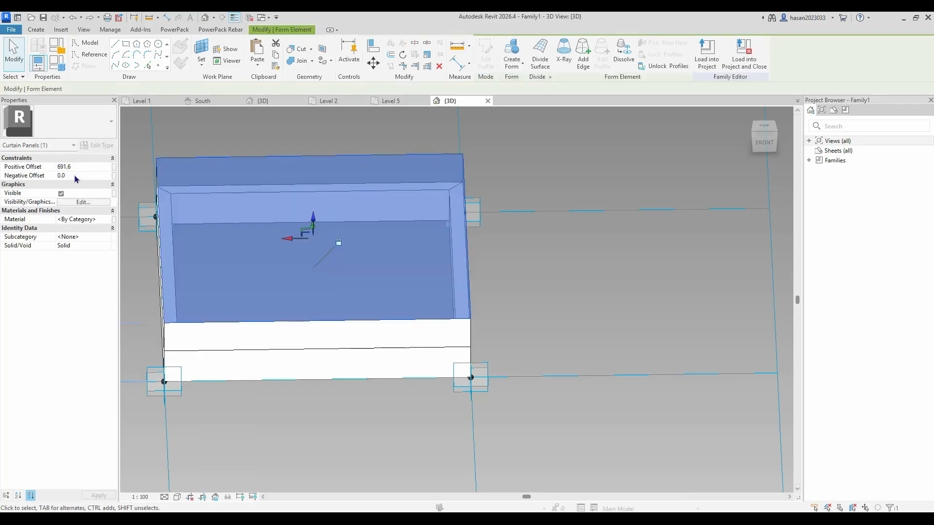
pyautogui.press('BackSpace')
pyautogui.press('BackSpace')
pyautogui.press('BackSpace')
pyautogui.click(290, 151)
pyautogui.keyDown('shift'); pyautogui.moveTo(558, 378); pyautogui.dragTo(397, 312, button='middle'); pyautogui.keyUp('shift')
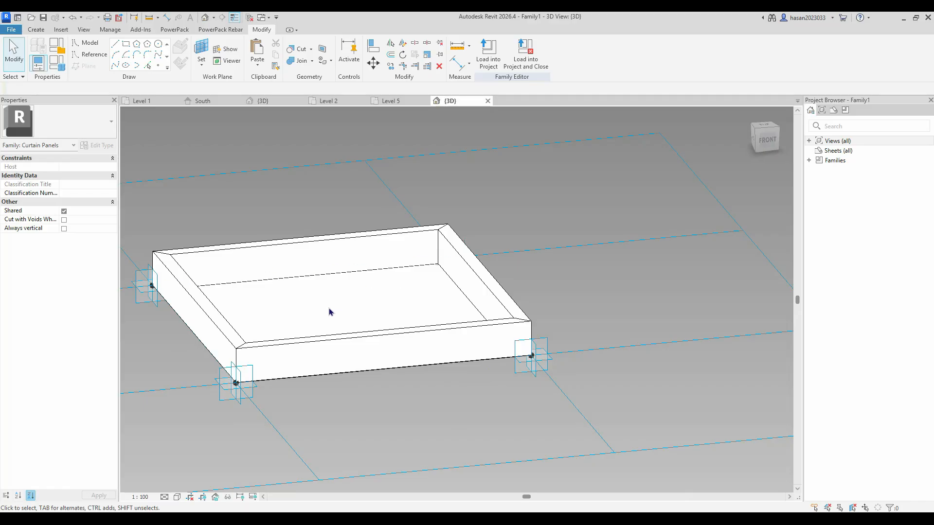
pyautogui.keyDown('shift'); pyautogui.moveTo(311, 391); pyautogui.dragTo(379, 268, button='middle'); pyautogui.keyUp('shift')
pyautogui.click(302, 388)
pyautogui.press('Escape')
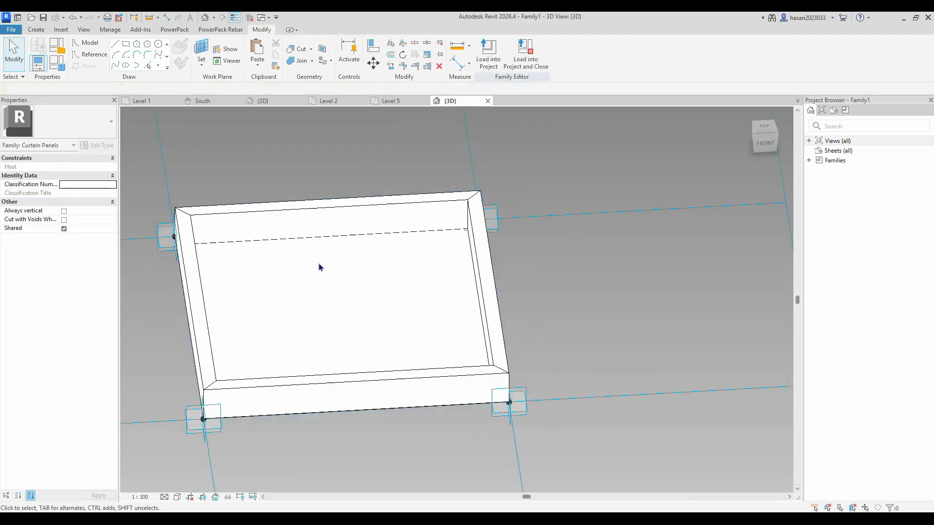
# Undo the last offset change and assign the Glass material to the infill form.
pyautogui.click(491, 339)
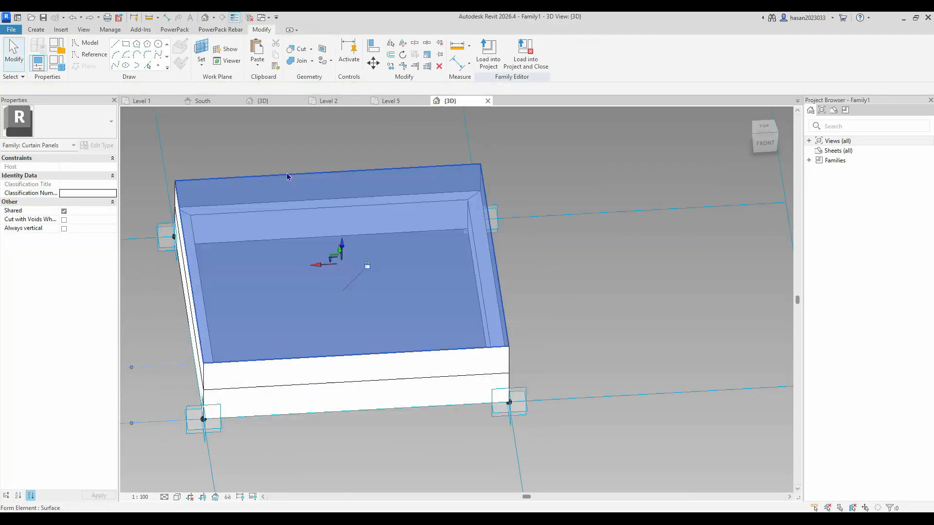
pyautogui.keyDown('shift'); pyautogui.moveTo(491, 339); pyautogui.dragTo(490, 203, button='middle'); pyautogui.keyUp('shift')
pyautogui.click(100, 220)
pyautogui.click(106, 219)
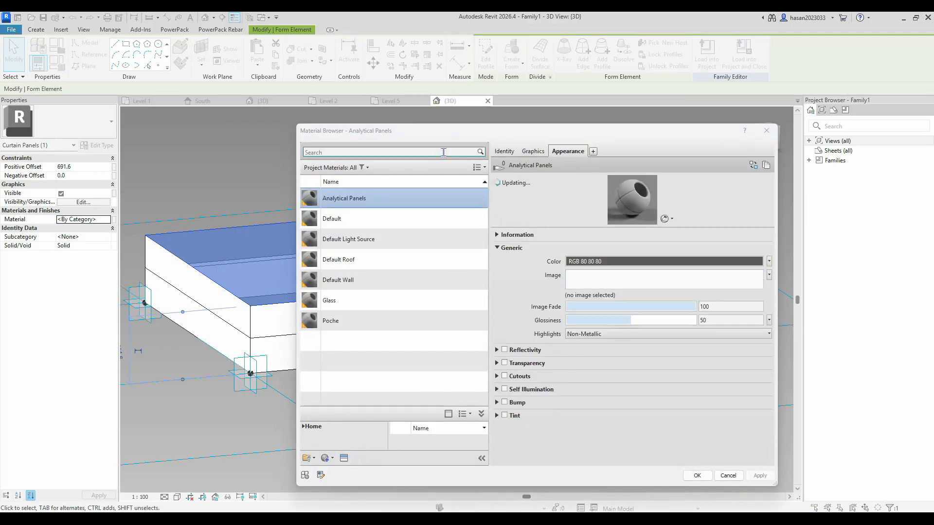
pyautogui.write('glass')
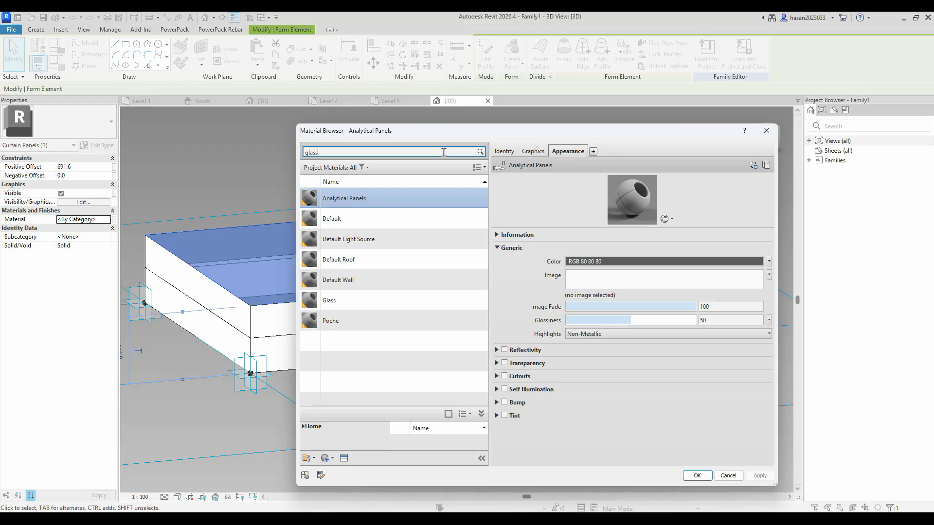
pyautogui.click(696, 476)
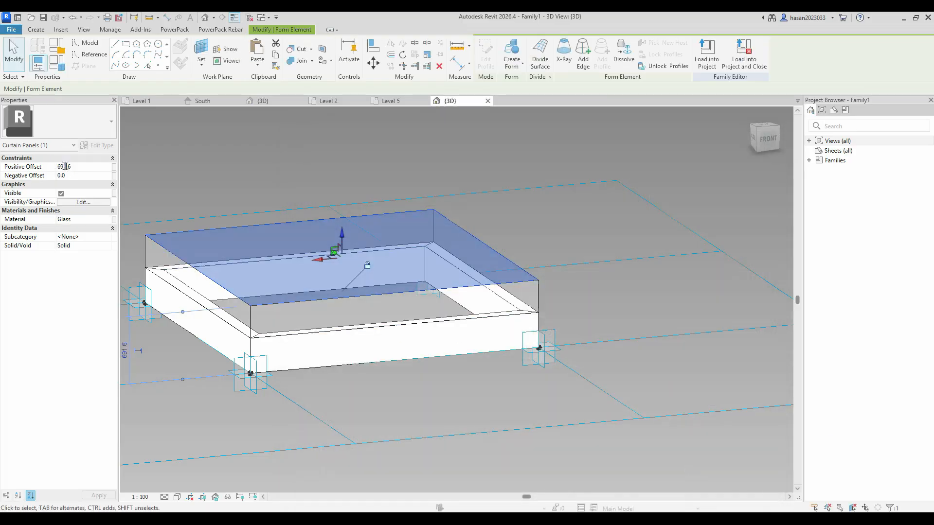
# Set the glass infill form's positive offset to 3.0 mm.
pyautogui.press('BackSpace')
pyautogui.write('3.0')
pyautogui.click(198, 167)
pyautogui.keyDown('shift'); pyautogui.moveTo(442, 340); pyautogui.dragTo(389, 340, button='middle'); pyautogui.keyUp('shift')
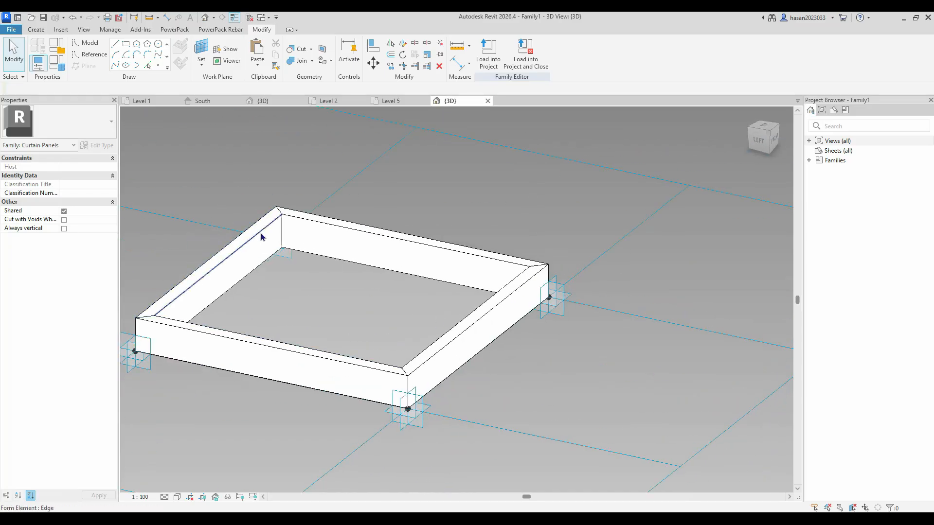
pyautogui.keyDown('shift'); pyautogui.moveTo(360, 395); pyautogui.dragTo(399, 342, button='middle'); pyautogui.keyUp('shift')
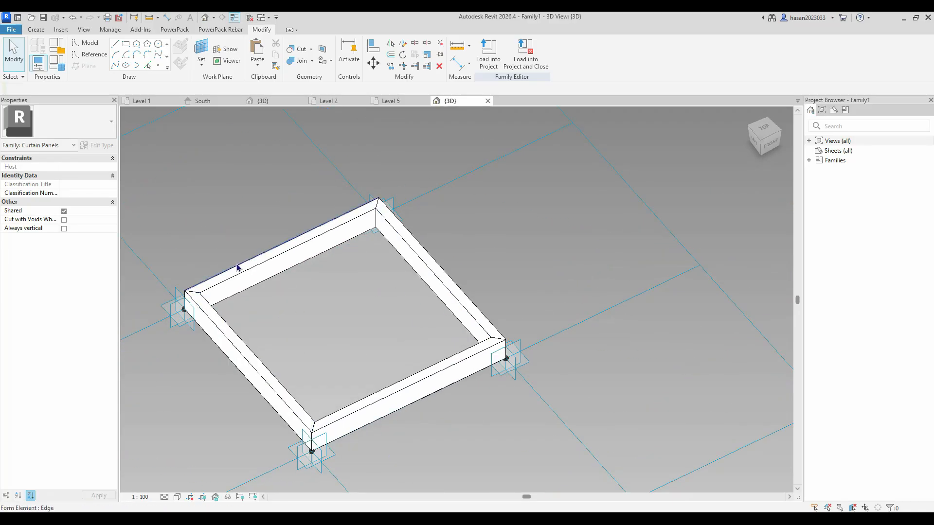
# Select the whole frame form around the glass and open its material for editing.
pyautogui.press('Tab')
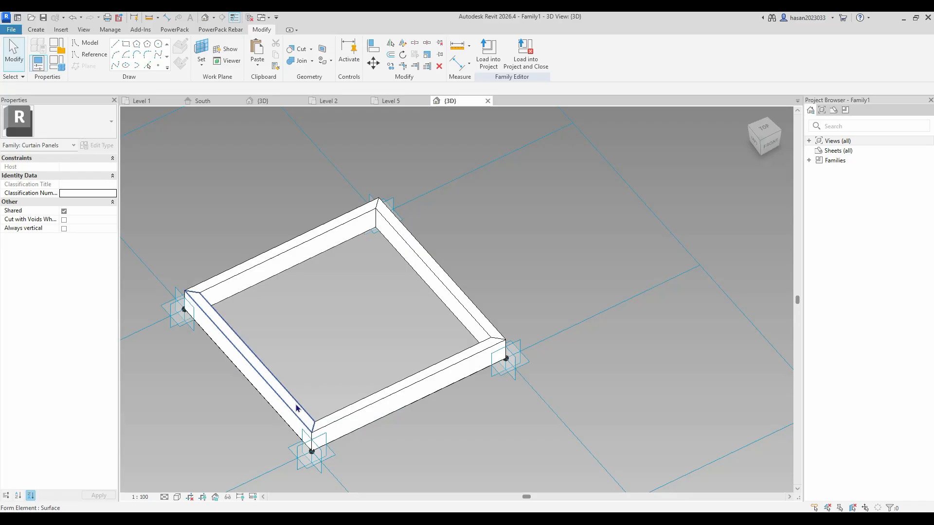
pyautogui.click(353, 413)
pyautogui.click(431, 270)
pyautogui.press('Escape')
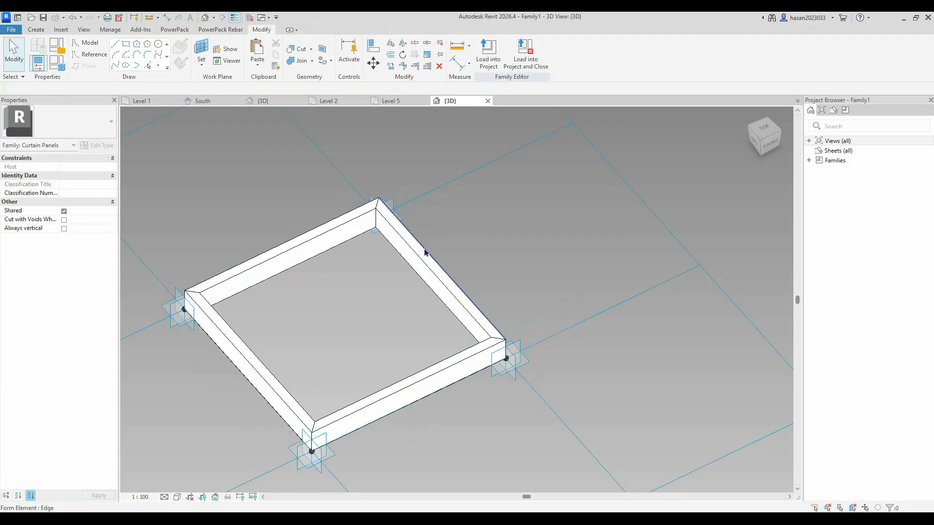
pyautogui.click(412, 235)
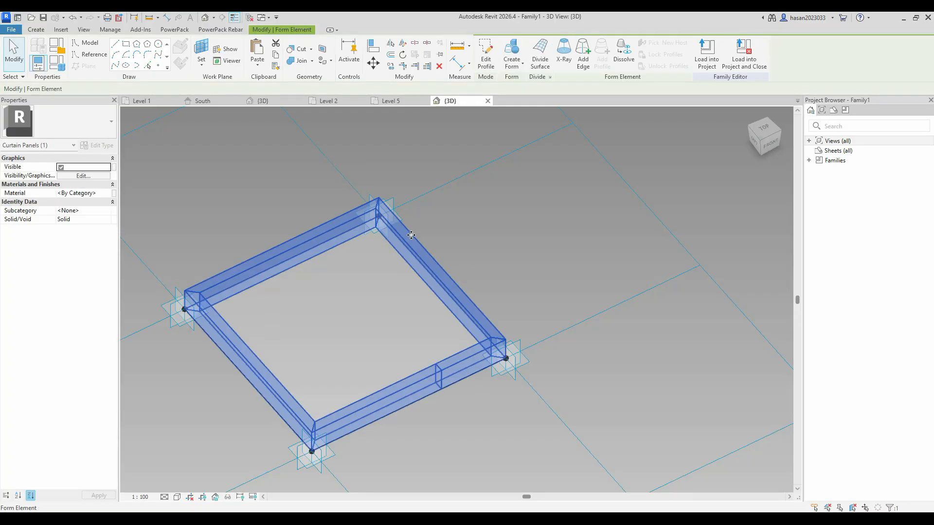
pyautogui.click(92, 193)
pyautogui.click(113, 193)
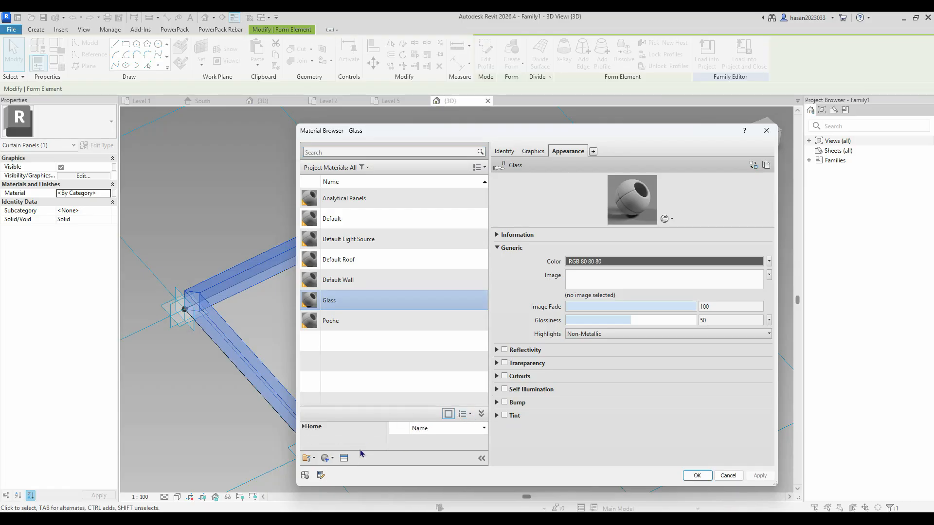
pyautogui.click(344, 458)
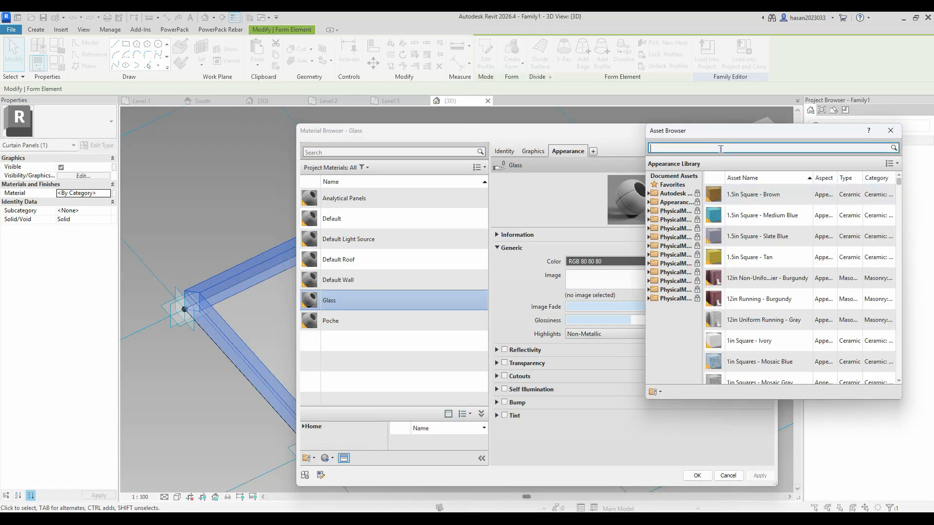
pyautogui.press('Return')
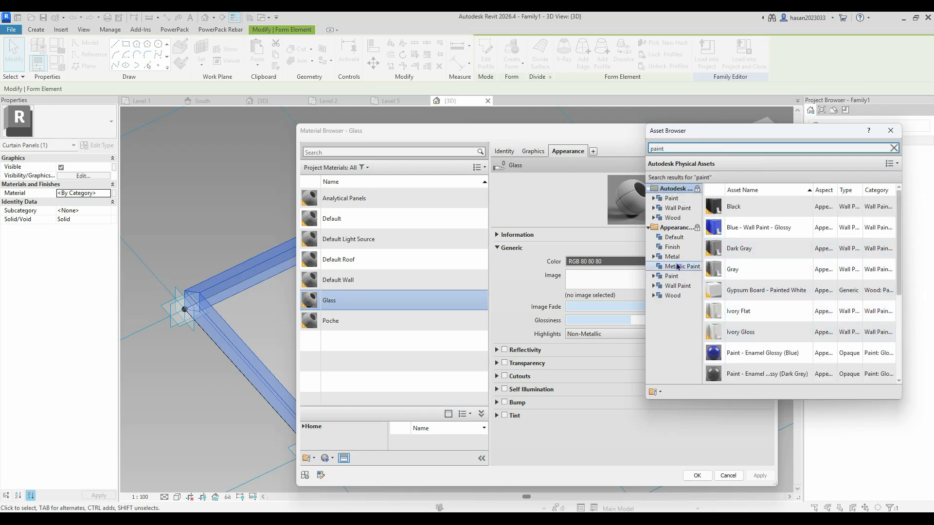
pyautogui.click(670, 199)
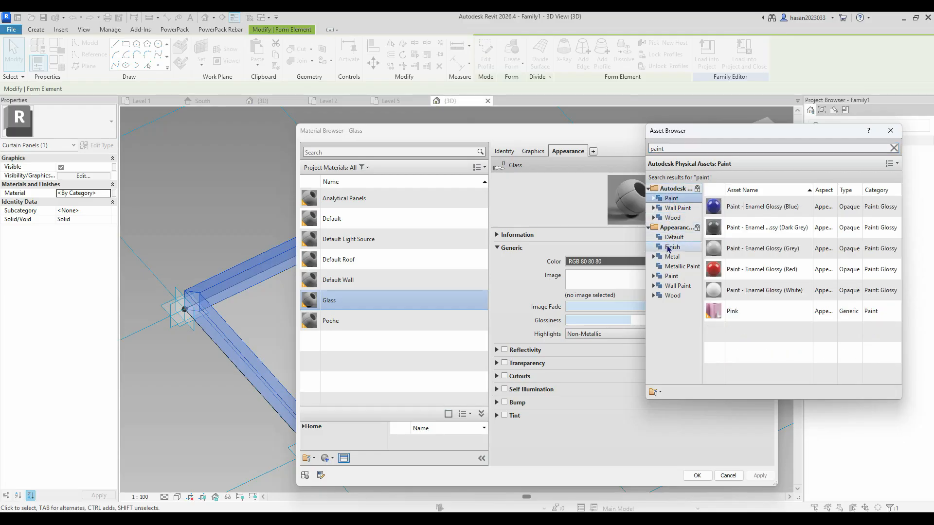
pyautogui.click(671, 276)
pyautogui.click(784, 269)
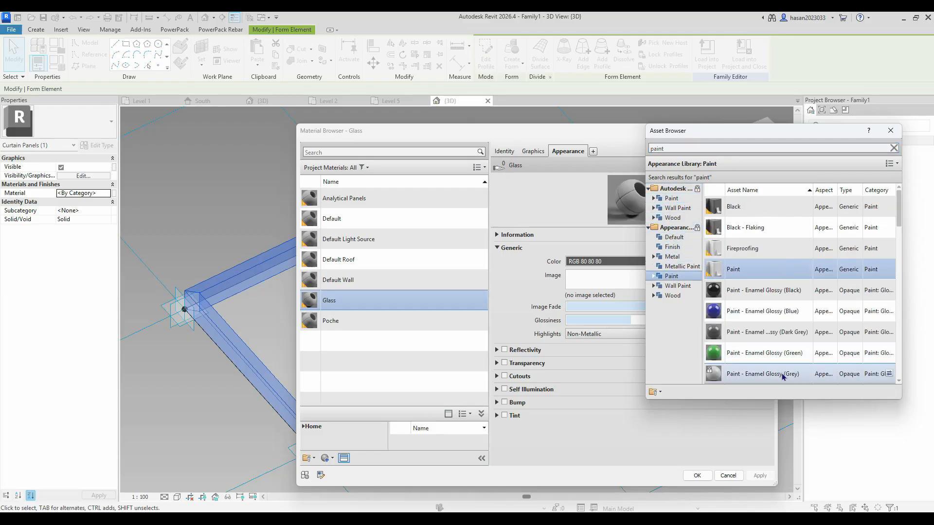
pyautogui.doubleClick(783, 270)
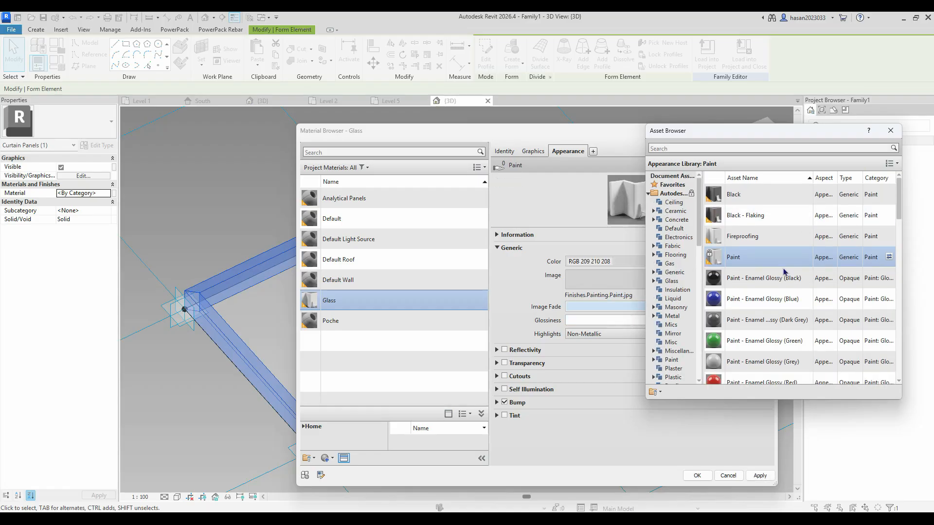
pyautogui.click(891, 131)
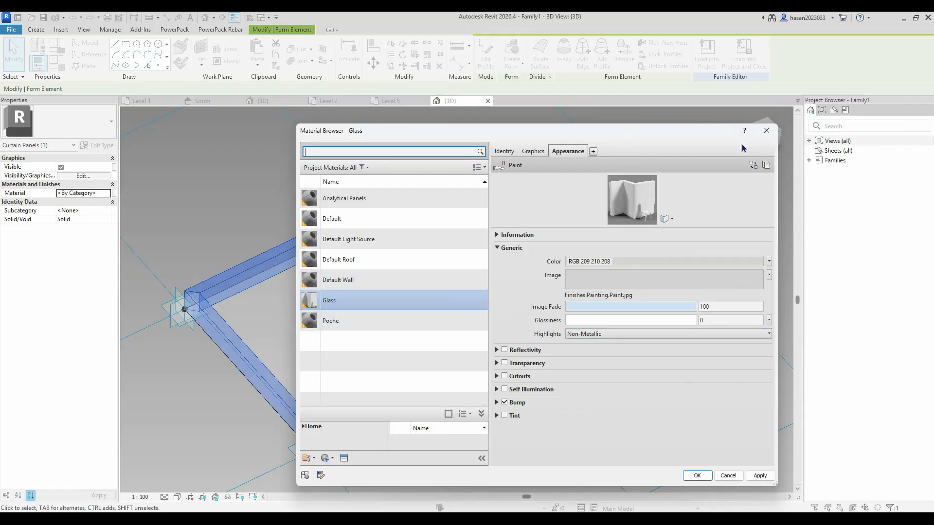
pyautogui.click(767, 131)
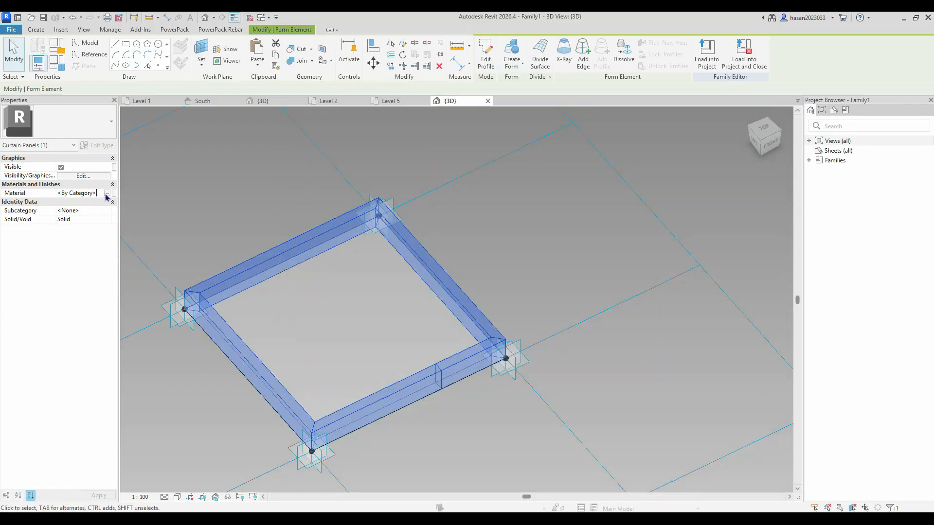
# Create a new material for the selected frame form and name it mullion.
pyautogui.click(111, 193)
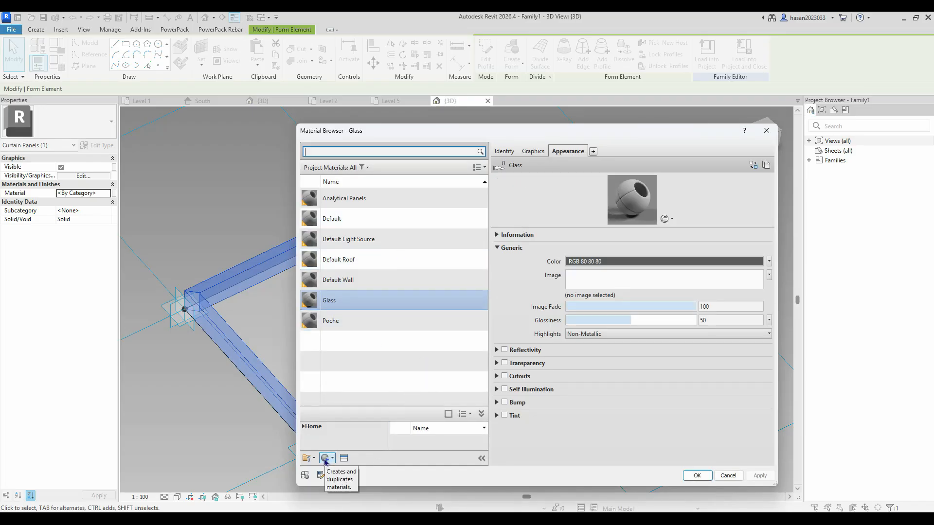
pyautogui.moveTo(622, 135); pyautogui.dragTo(590, 73)
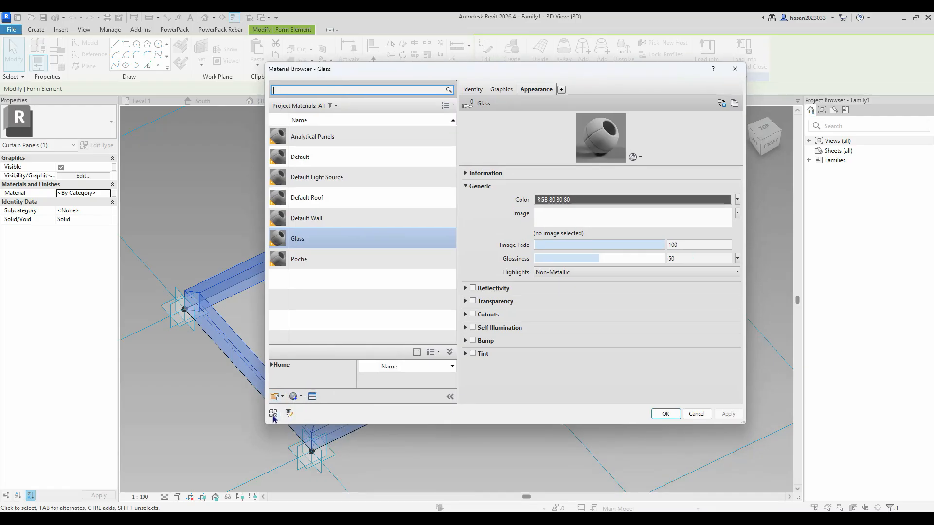
pyautogui.click(295, 398)
pyautogui.click(311, 408)
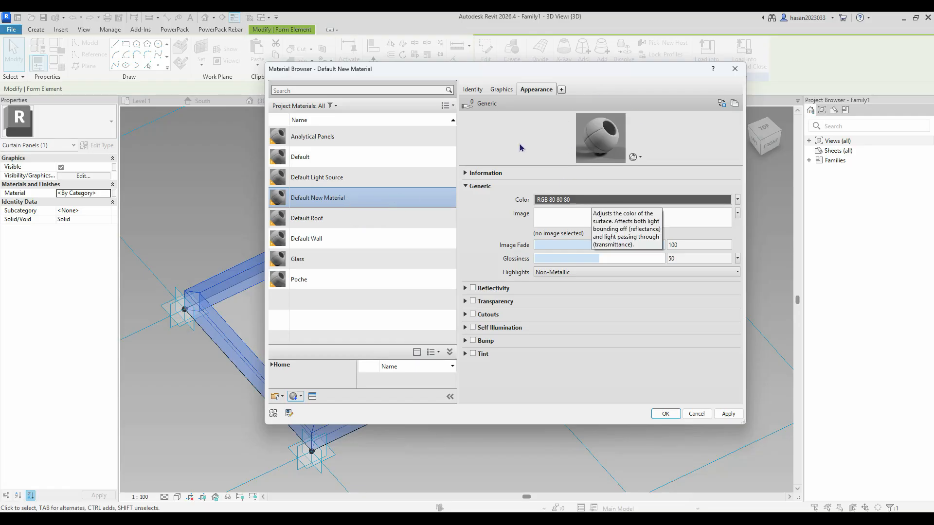
pyautogui.click(473, 89)
pyautogui.click(587, 105)
pyautogui.press('BackSpace')
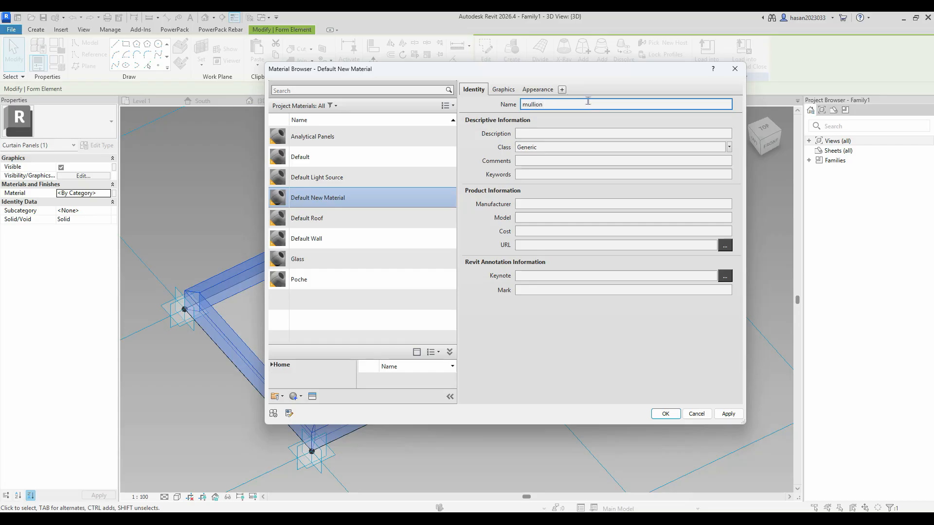
pyautogui.click(597, 121)
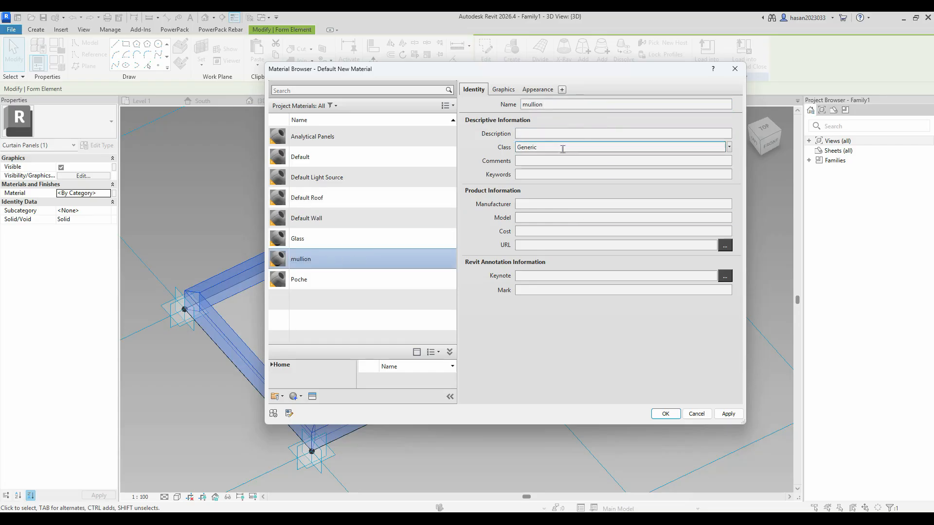
# Replace the mullion material's appearance with the Paint asset from the Appearance Library and assign the material to the frame form.
pyautogui.click(504, 90)
pyautogui.click(537, 89)
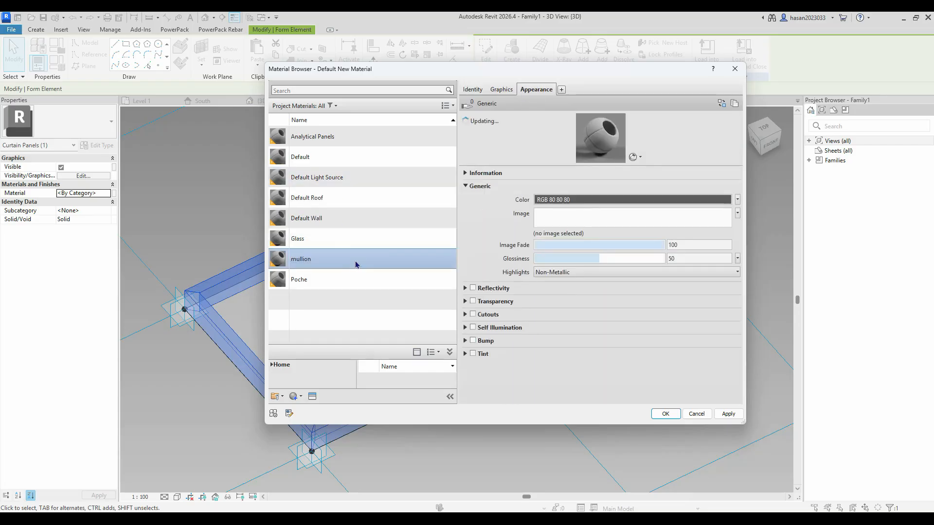
pyautogui.click(313, 396)
pyautogui.click(682, 148)
pyautogui.write('paint')
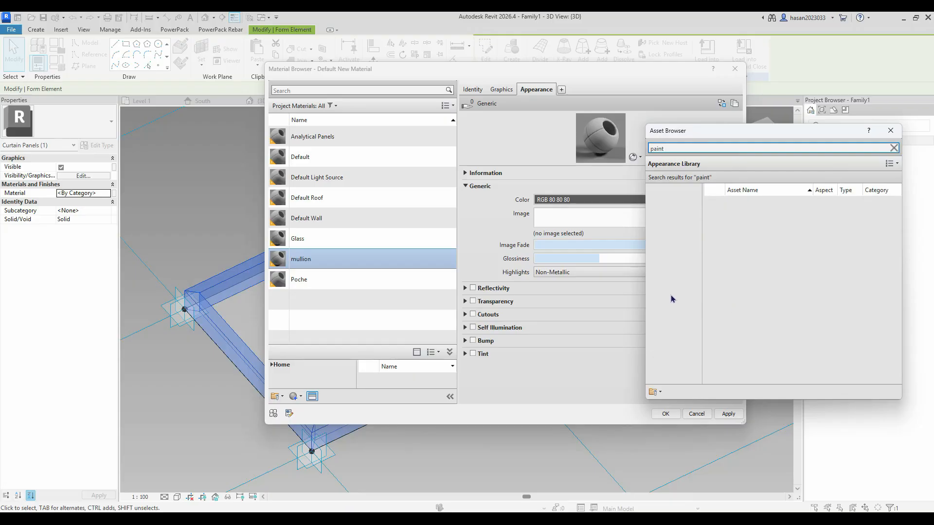
pyautogui.click(672, 276)
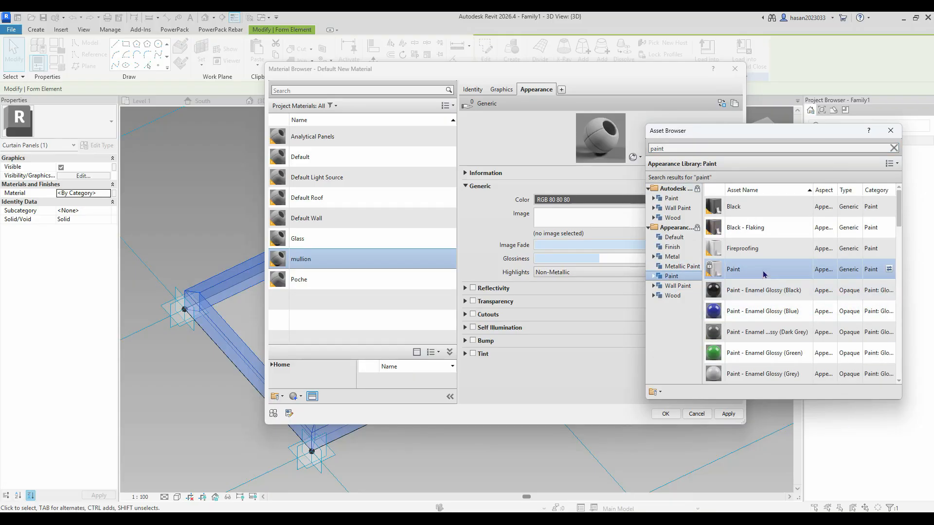
pyautogui.click(890, 269)
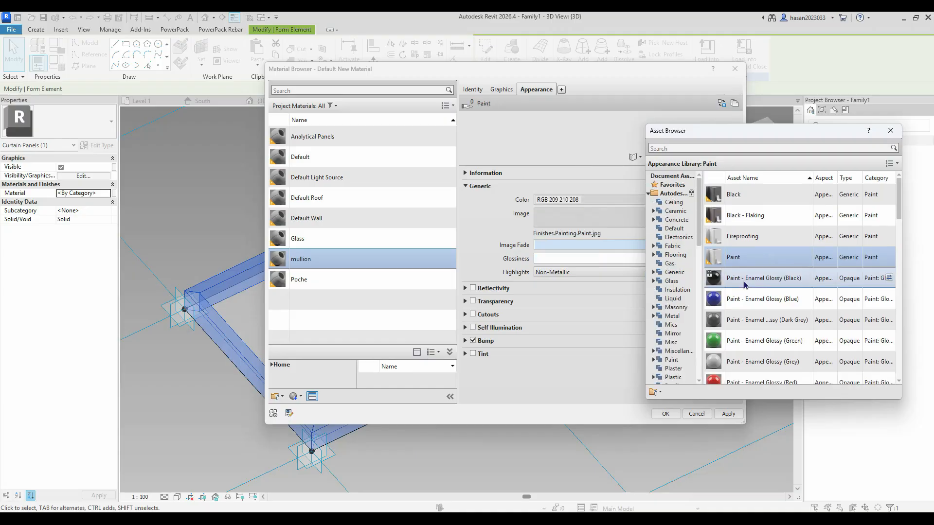
pyautogui.click(891, 131)
pyautogui.click(728, 413)
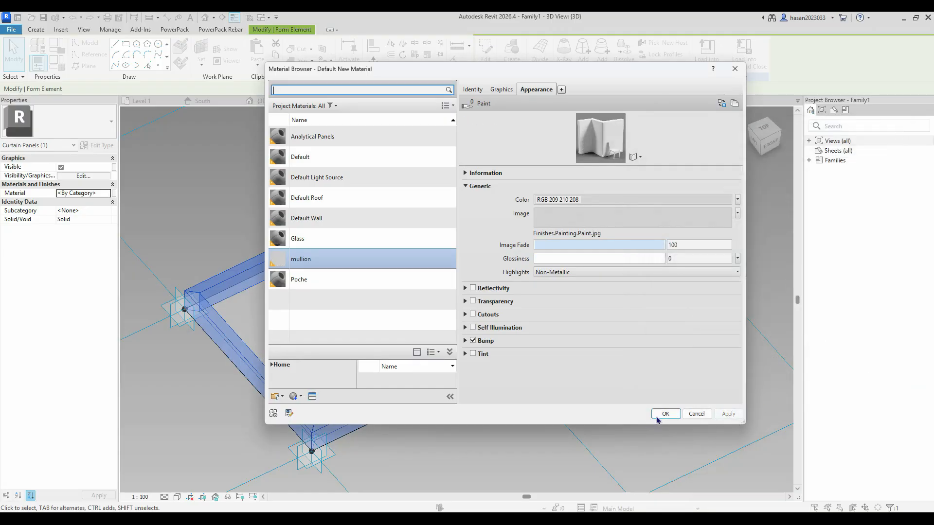
pyautogui.click(666, 414)
# Check the finished panel from several angles, load the family into Project1 and bring up the project's 3D view of the mass.
pyautogui.click(496, 234)
pyautogui.keyDown('shift'); pyautogui.moveTo(574, 267); pyautogui.dragTo(525, 212, button='middle'); pyautogui.keyUp('shift')
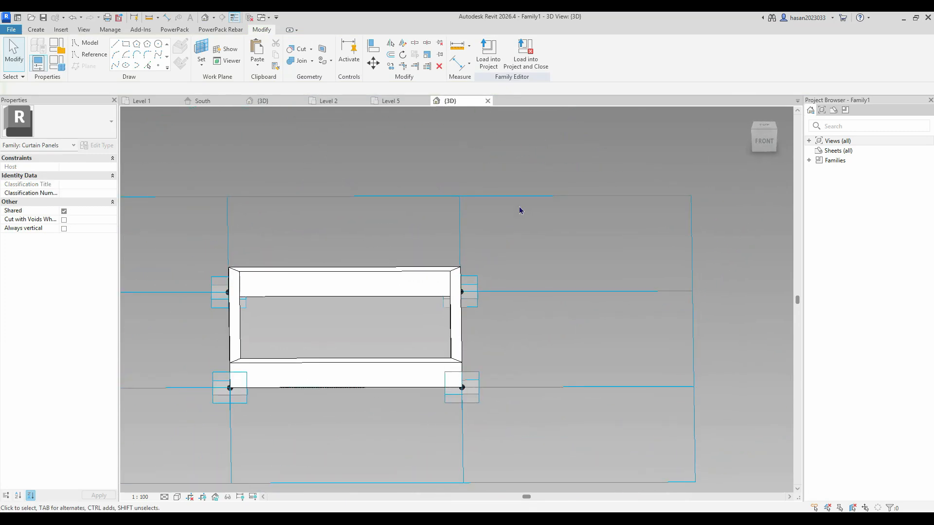
pyautogui.keyDown('shift'); pyautogui.moveTo(390, 312); pyautogui.dragTo(404, 215, button='middle'); pyautogui.keyUp('shift')
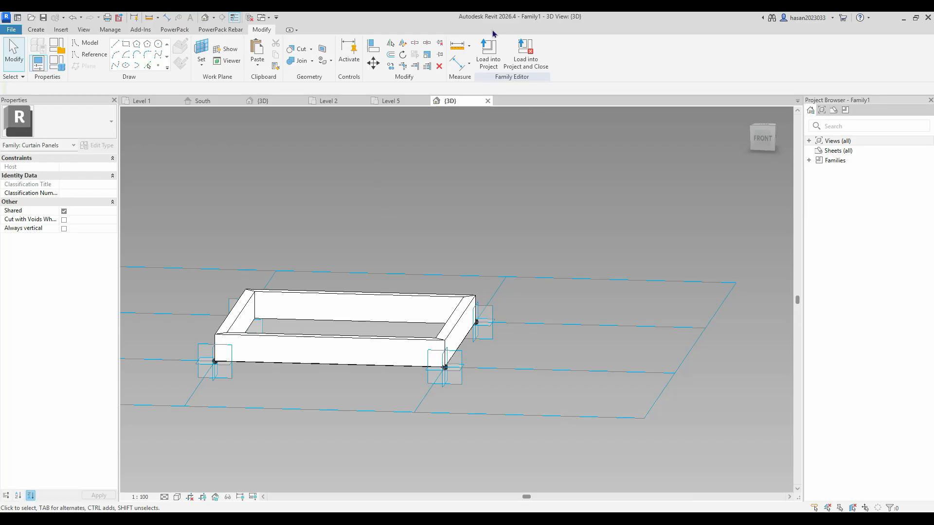
pyautogui.click(489, 59)
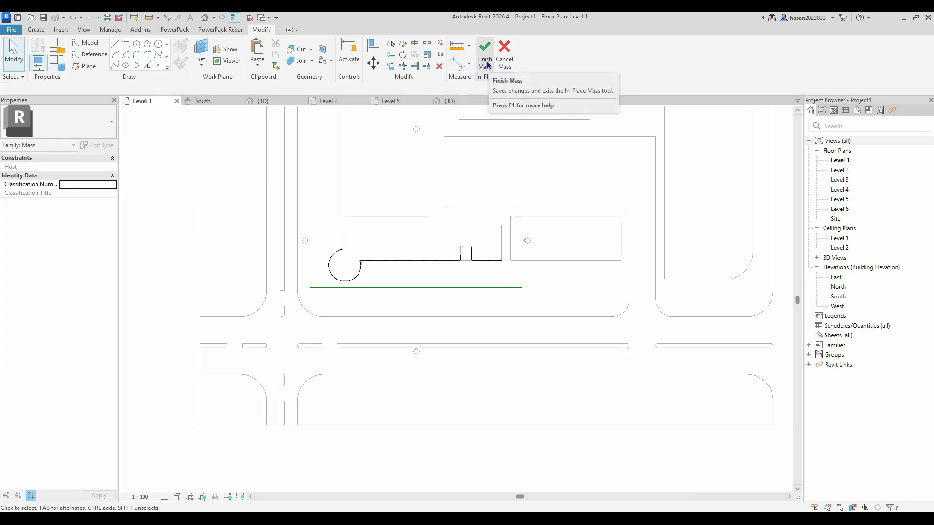
pyautogui.scroll(-3, 398, 239)
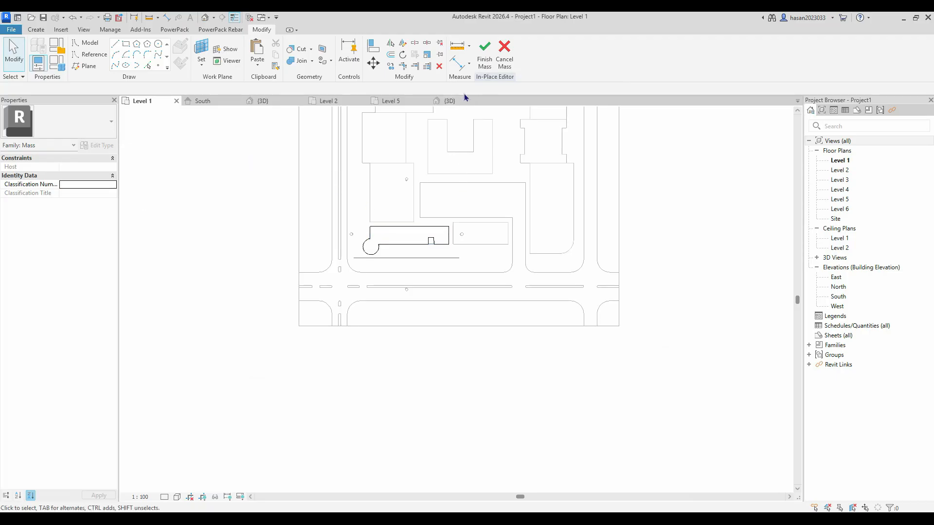
pyautogui.click(271, 102)
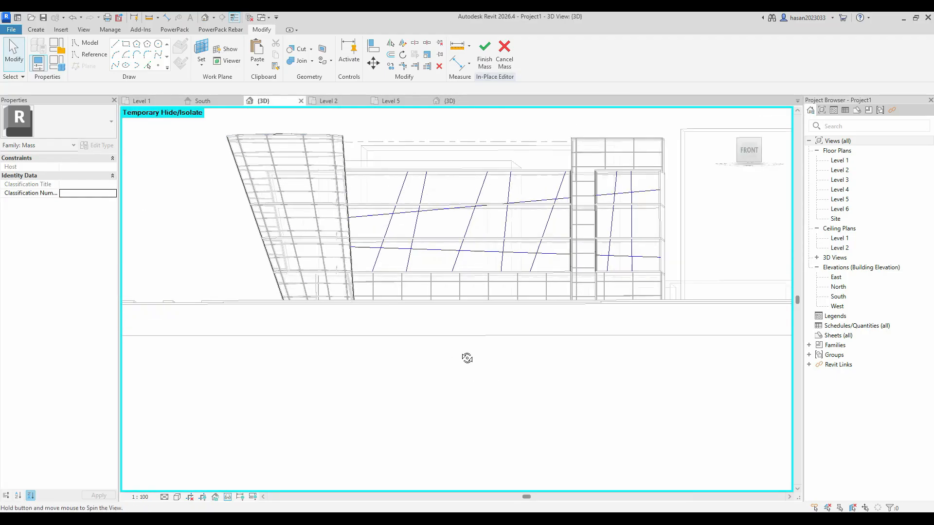
# Apply the Rectangle pattern's Family1 panel to the divided surface on the sloped facade and inspect it at an angle.
pyautogui.click(428, 191)
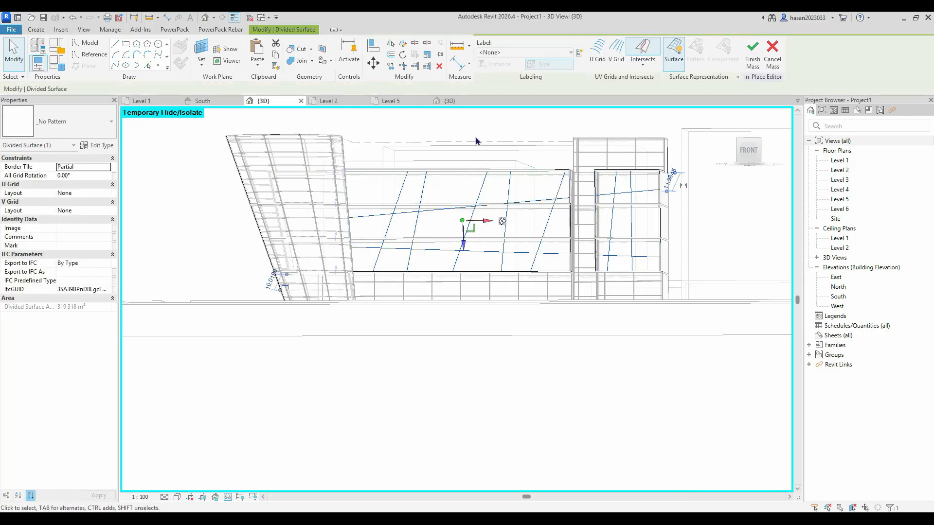
pyautogui.press('Escape')
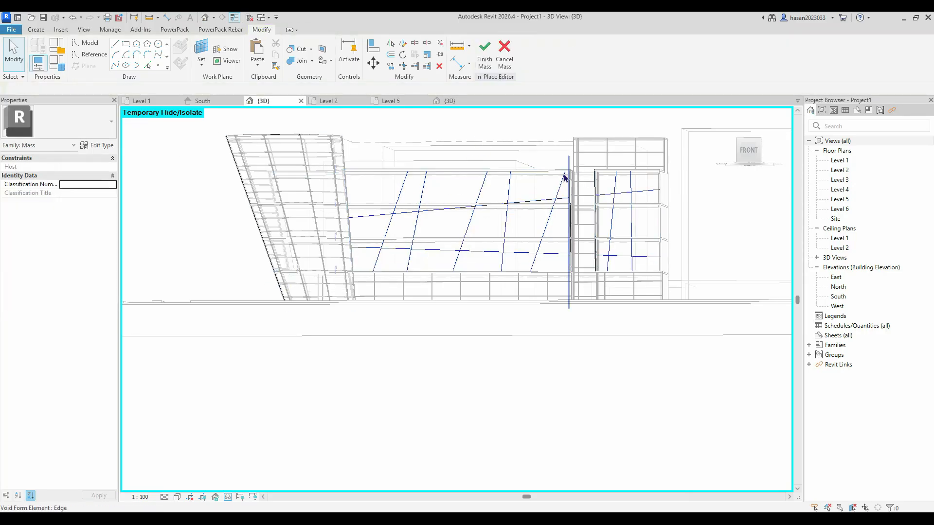
pyautogui.click(653, 177)
pyautogui.click(63, 122)
pyautogui.scroll(-5, 69, 315)
pyautogui.scroll(3, 69, 315)
pyautogui.moveTo(45, 212)
pyautogui.click(45, 212)
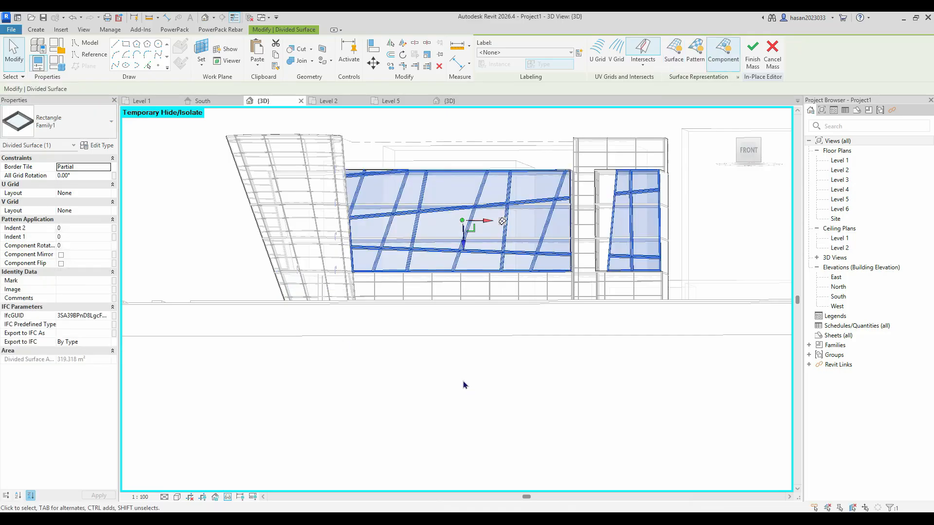
pyautogui.keyDown('shift'); pyautogui.moveTo(463, 385); pyautogui.dragTo(514, 396, button='middle'); pyautogui.keyUp('shift')
pyautogui.click(494, 125)
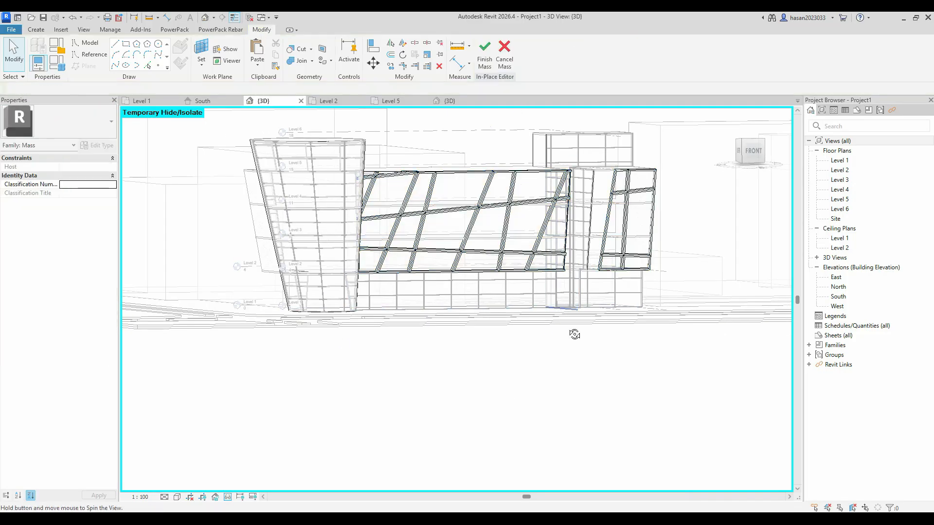
pyautogui.keyDown('shift'); pyautogui.moveTo(573, 334); pyautogui.dragTo(613, 321, button='middle'); pyautogui.keyUp('shift')
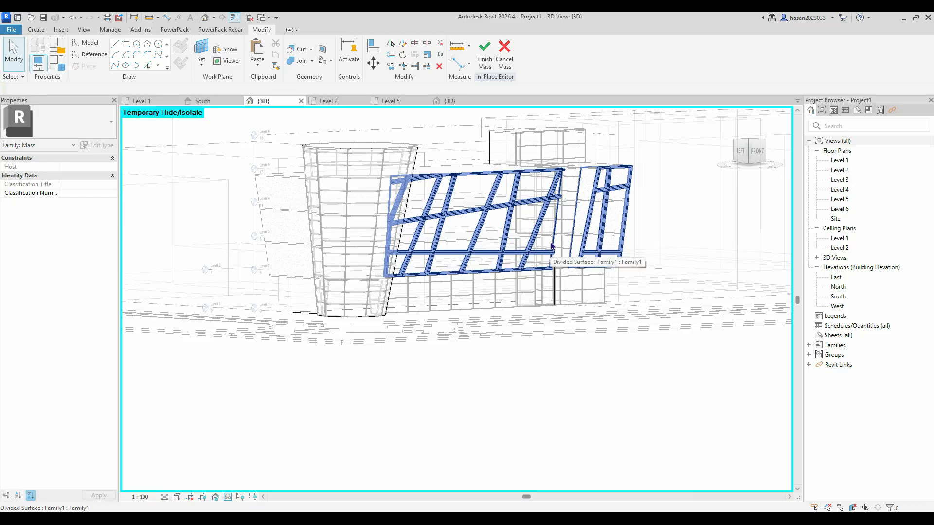
# Revisit the panel family, and look through the pattern types available for the sloped facade's divided surface.
pyautogui.click(458, 100)
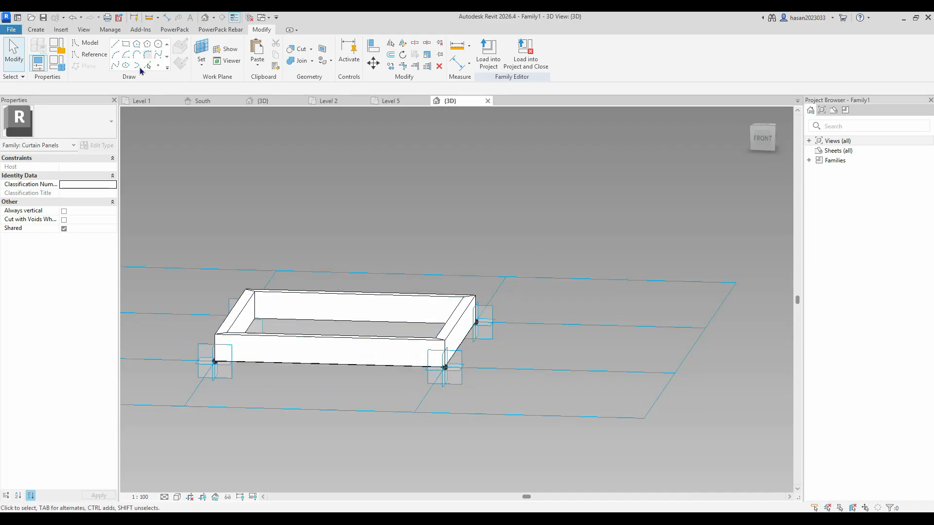
pyautogui.click(275, 103)
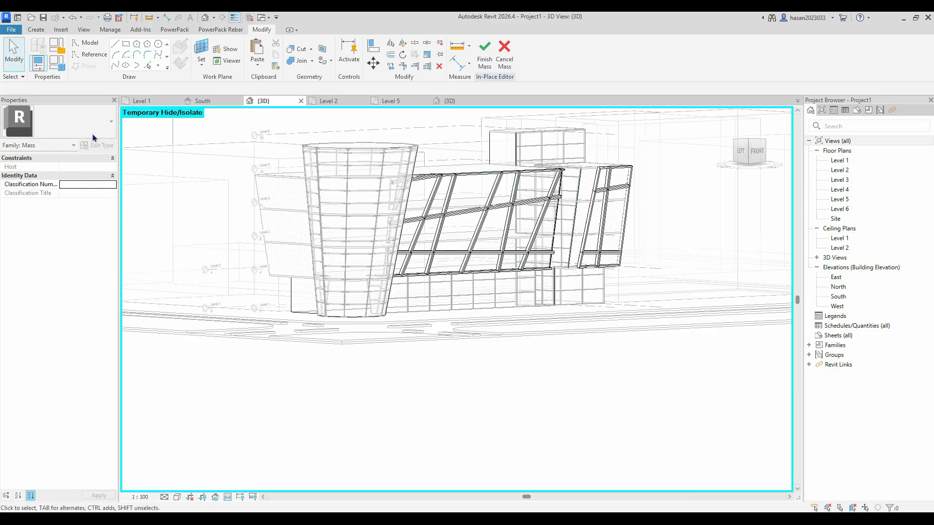
pyautogui.click(627, 180)
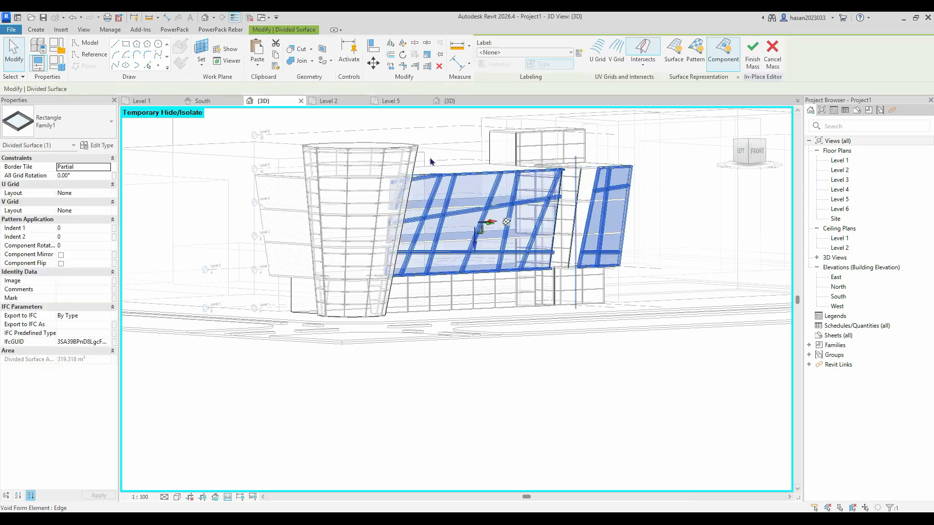
pyautogui.click(73, 122)
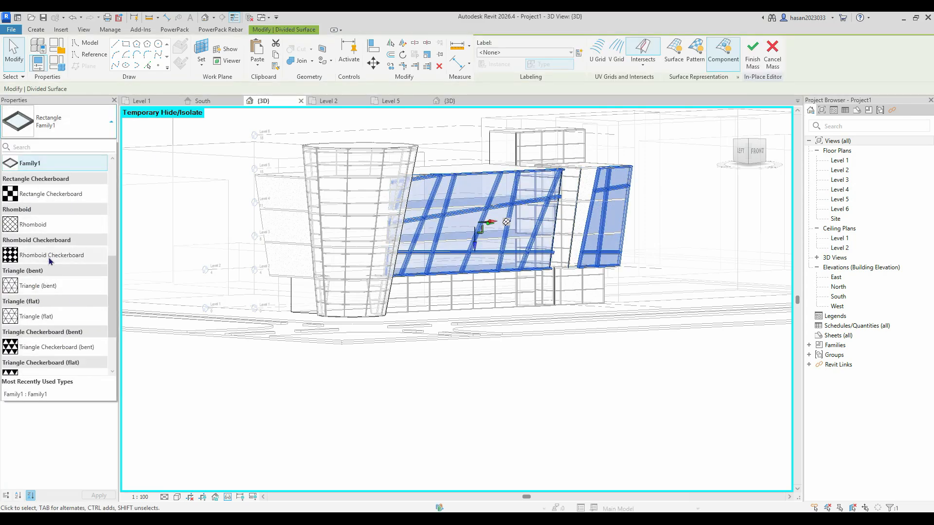
pyautogui.scroll(-3, 66, 340)
pyautogui.scroll(5, 64, 292)
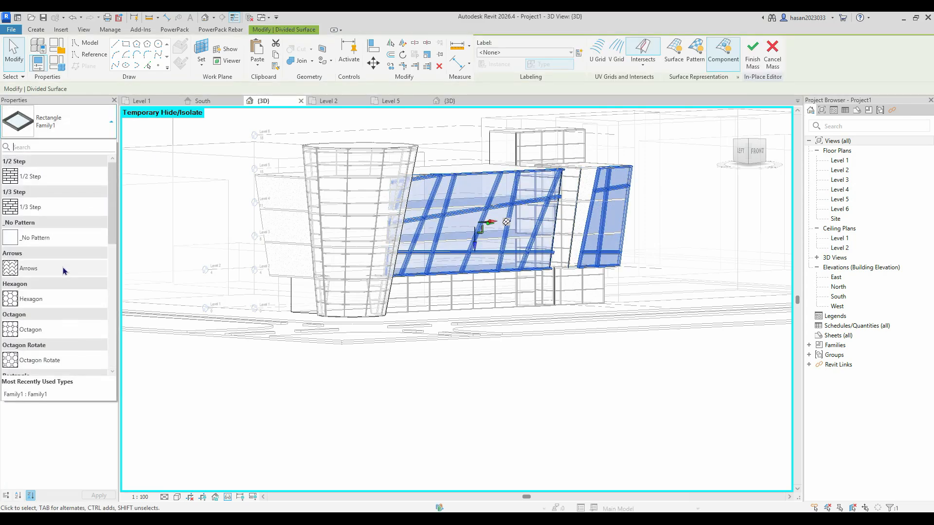
pyautogui.click(477, 432)
# Inspect the panelled facade from the front and finish the in-place mass.
pyautogui.keyDown('shift'); pyautogui.moveTo(608, 373); pyautogui.dragTo(445, 346, button='middle'); pyautogui.keyUp('shift')
pyautogui.moveTo(631, 246); pyautogui.dragTo(529, 326, button='middle')
pyautogui.moveTo(416, 385); pyautogui.dragTo(472, 307, button='middle')
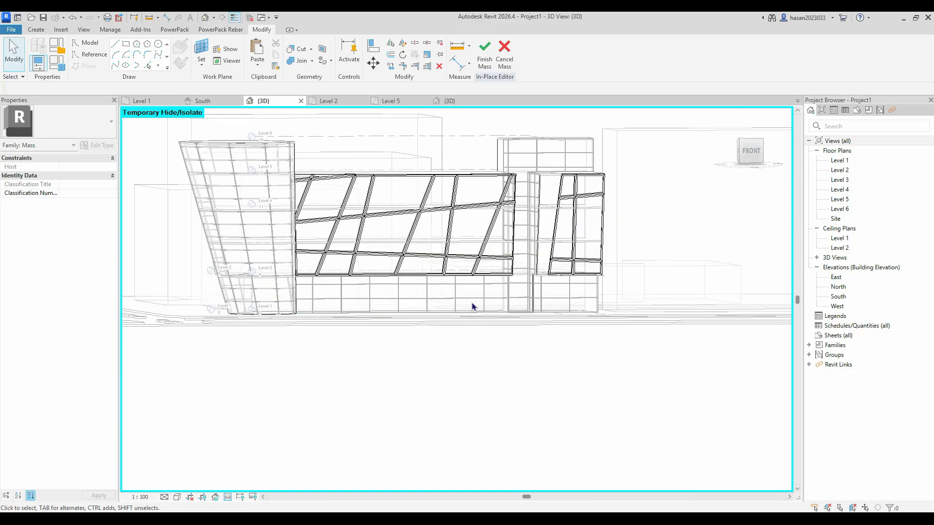
pyautogui.scroll(5, 448, 349)
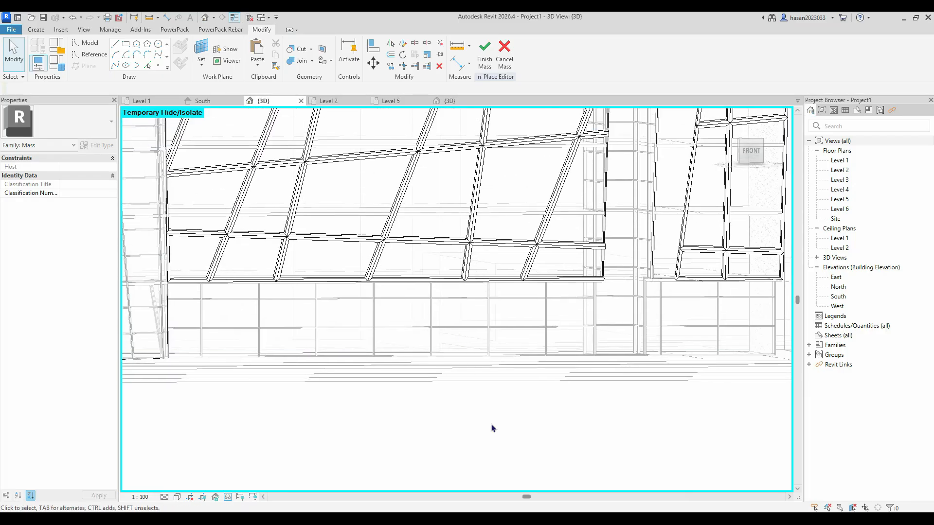
pyautogui.scroll(-4, 488, 421)
pyautogui.click(489, 56)
pyautogui.keyDown('shift'); pyautogui.moveTo(524, 221); pyautogui.dragTo(492, 423, button='middle'); pyautogui.keyUp('shift')
pyautogui.scroll(1, 437, 379)
pyautogui.scroll(4, 469, 393)
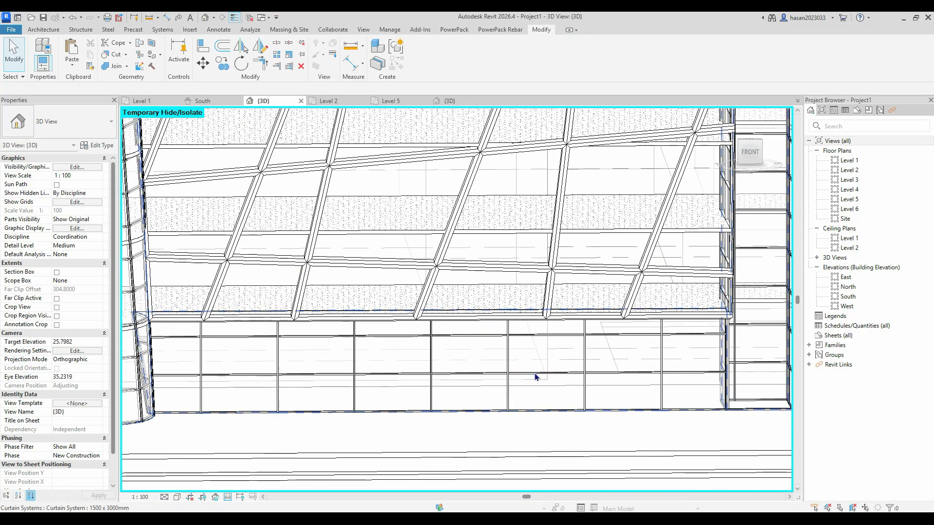
# Delete the middle horizontal mullion in one ground-floor bay below the sloped facade and remove its curtain grid segment.
pyautogui.keyDown('shift'); pyautogui.moveTo(530, 376); pyautogui.dragTo(532, 400, button='middle'); pyautogui.keyUp('shift')
pyautogui.scroll(4, 535, 389)
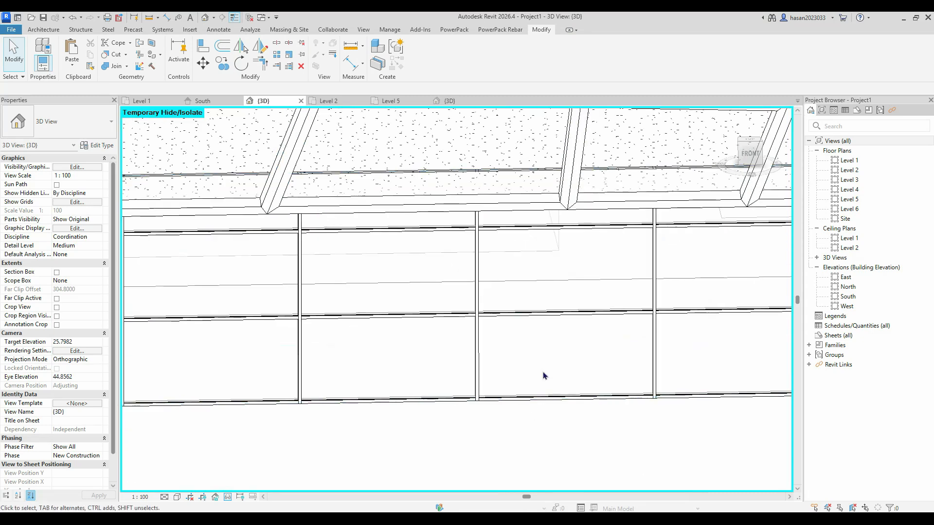
pyautogui.click(547, 317)
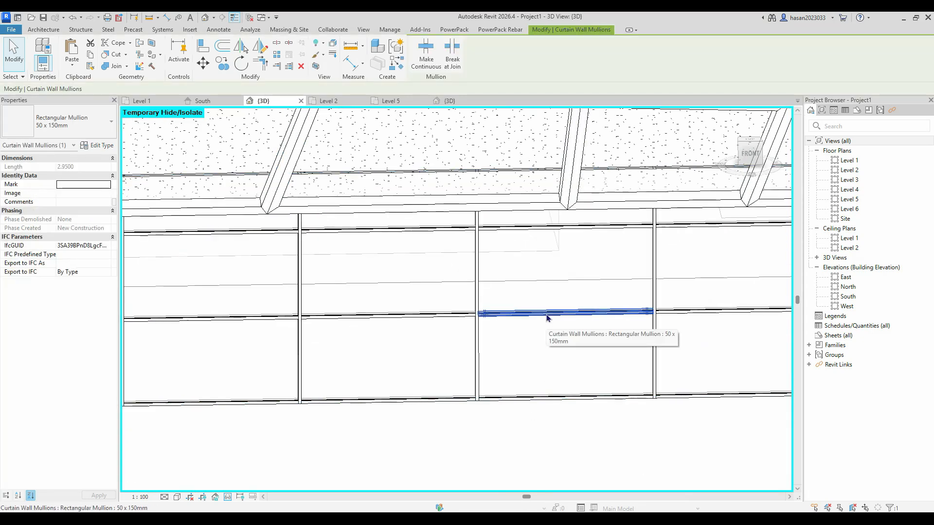
pyautogui.press('Delete')
pyautogui.click(558, 315)
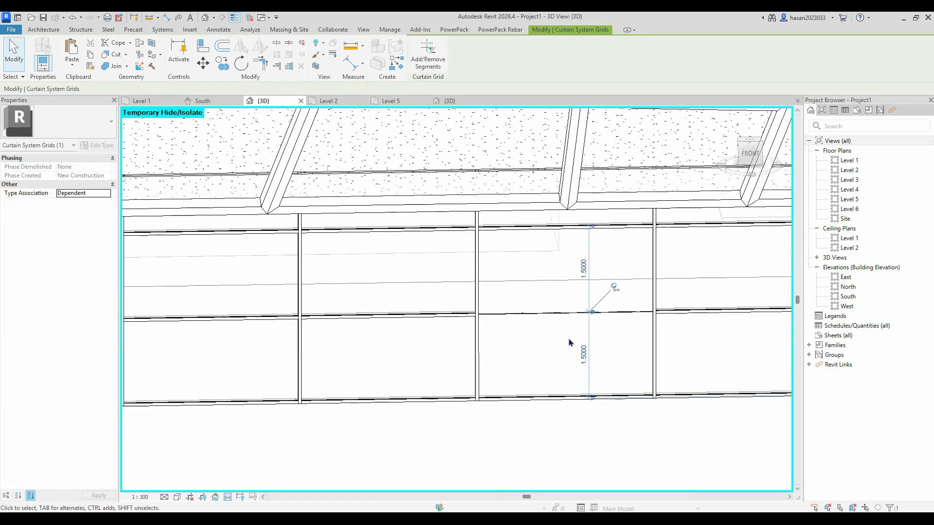
pyautogui.click(429, 60)
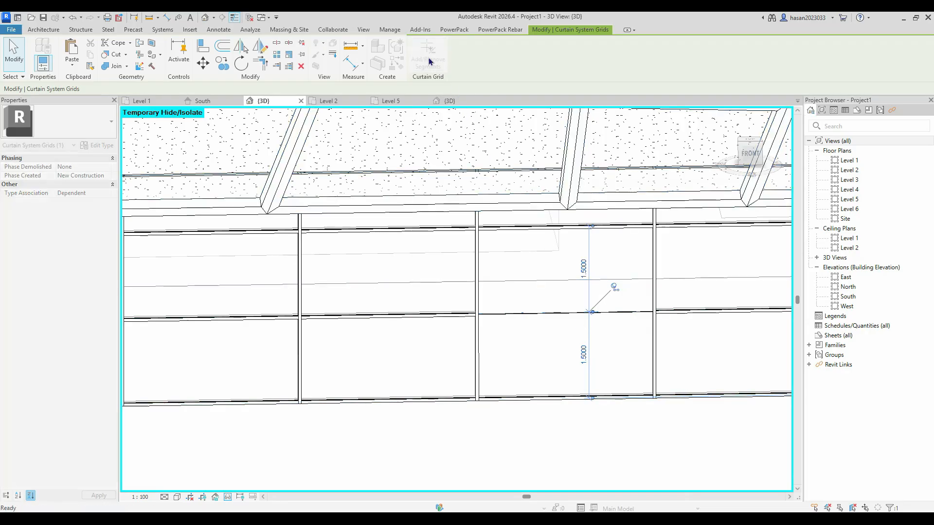
pyautogui.click(562, 318)
pyautogui.click(568, 402)
pyautogui.press('Escape')
# Delete the bottom 50 x 150mm rectangular mullion of the same ground-floor bay to clear the doorway.
pyautogui.click(568, 399)
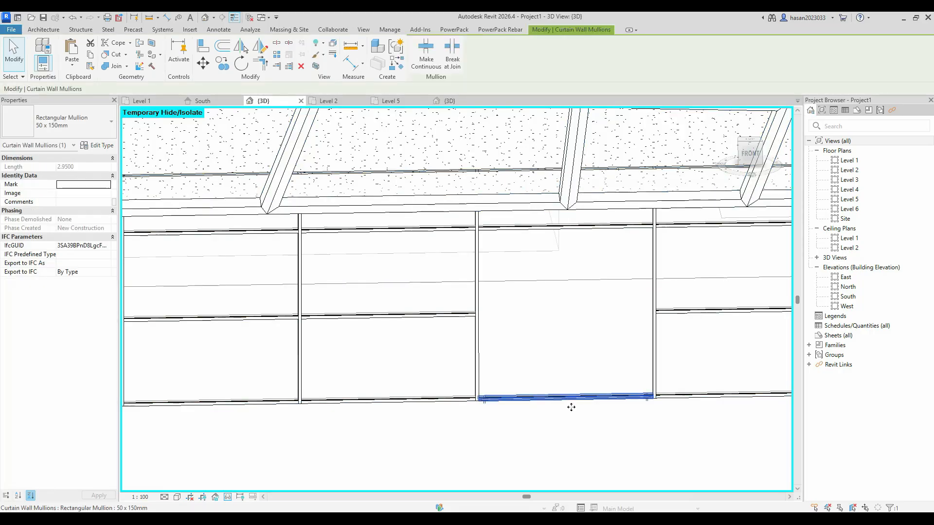
pyautogui.press('Escape')
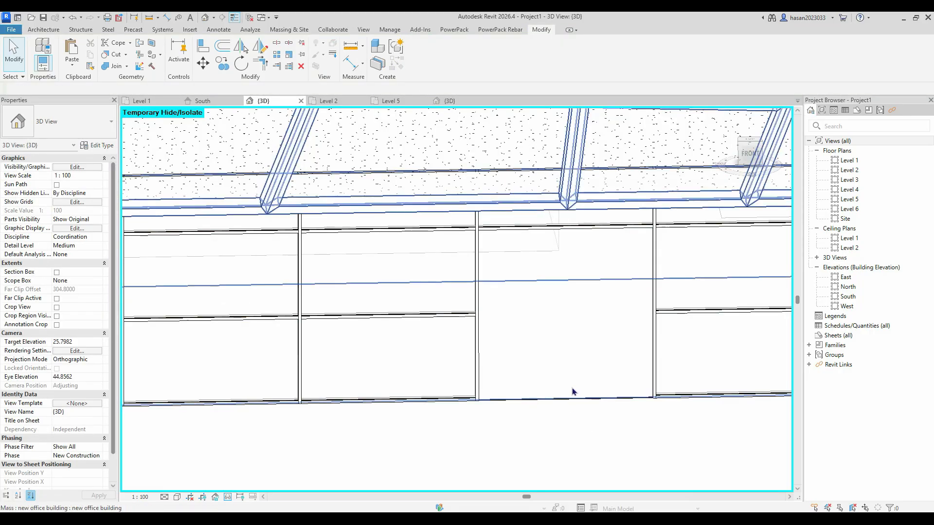
pyautogui.click(564, 400)
pyautogui.press('Escape')
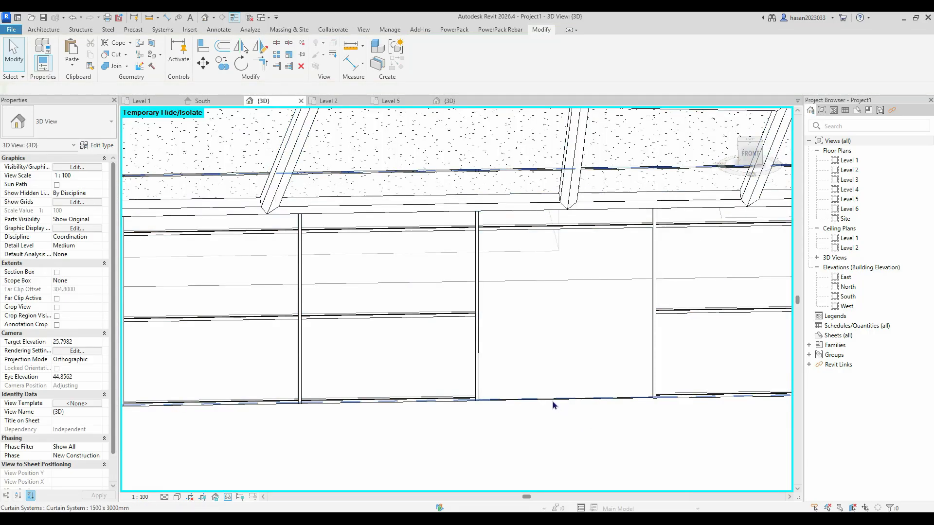
pyautogui.click(553, 403)
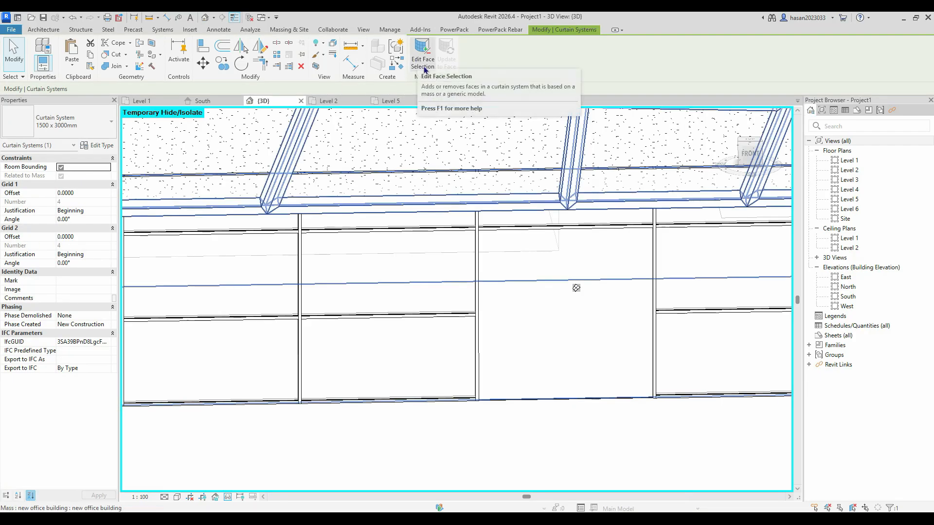
pyautogui.click(417, 60)
pyautogui.press('Escape')
pyautogui.click(568, 402)
pyautogui.press('Escape')
pyautogui.scroll(4, 560, 403)
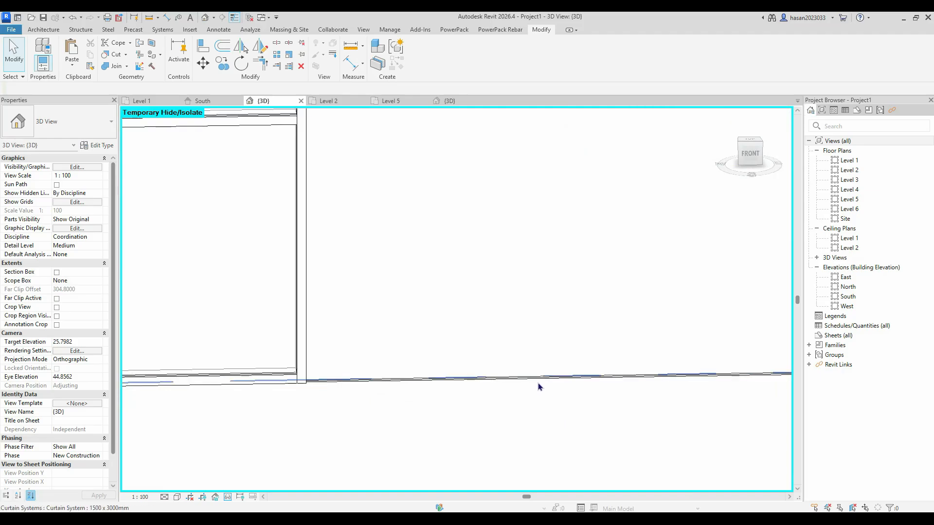
pyautogui.click(538, 384)
pyautogui.press('Tab')
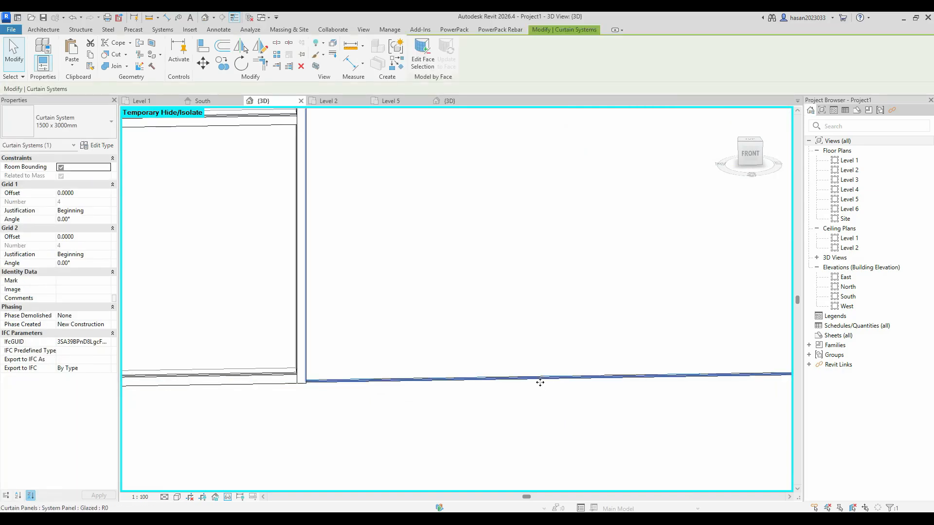
pyautogui.click(540, 382)
pyautogui.click(546, 405)
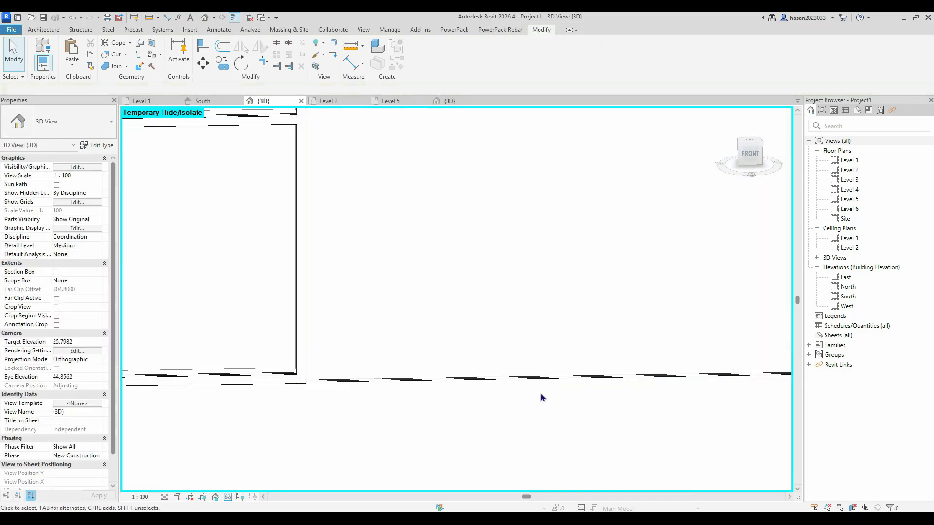
# Select the merged glazed panel in the cleared ground-floor bay and check which panel types are available for it.
pyautogui.scroll(-4, 543, 392)
pyautogui.keyDown('shift'); pyautogui.moveTo(458, 360); pyautogui.dragTo(487, 229, button='middle'); pyautogui.keyUp('shift')
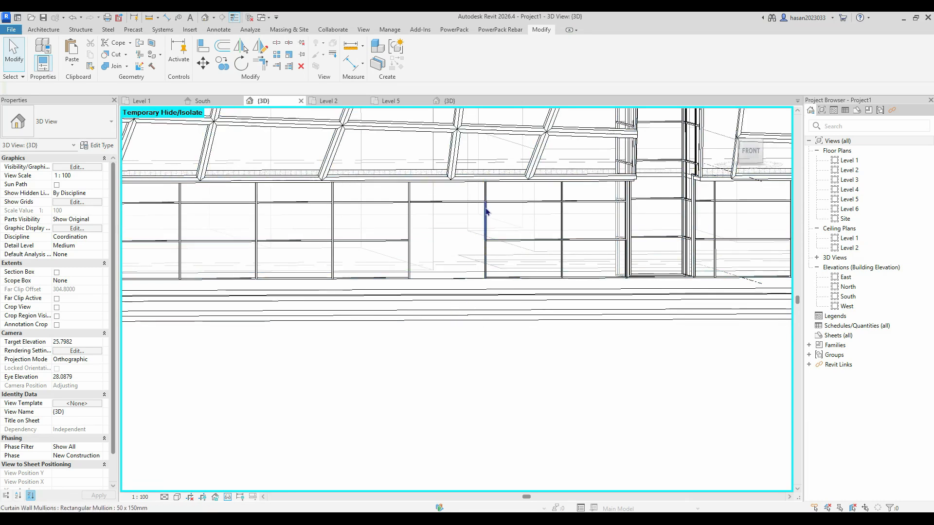
pyautogui.scroll(2, 486, 208)
pyautogui.keyDown('shift'); pyautogui.moveTo(476, 330); pyautogui.dragTo(457, 317, button='middle'); pyautogui.keyUp('shift')
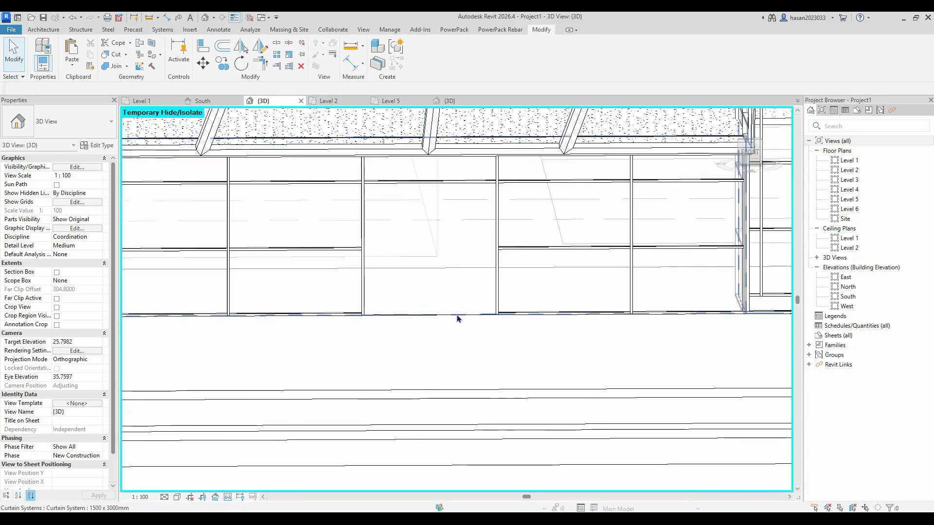
pyautogui.click(492, 192)
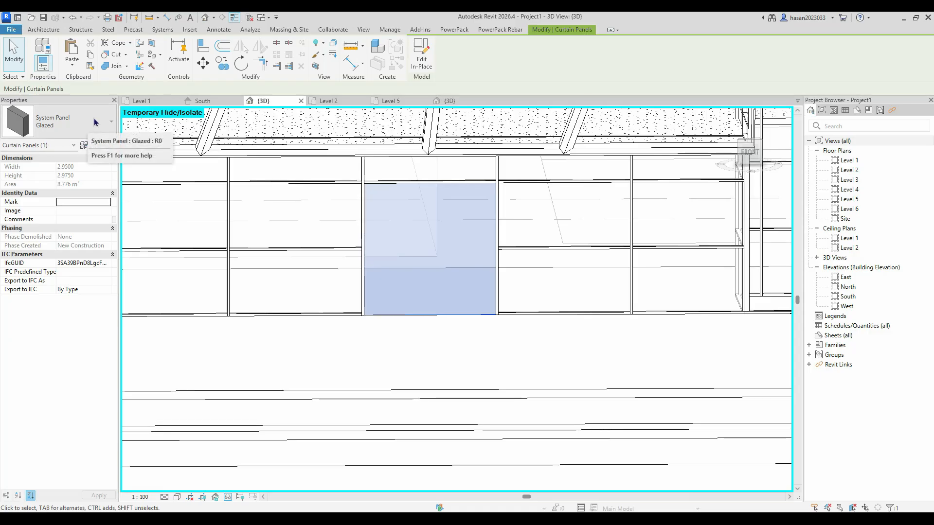
pyautogui.click(91, 133)
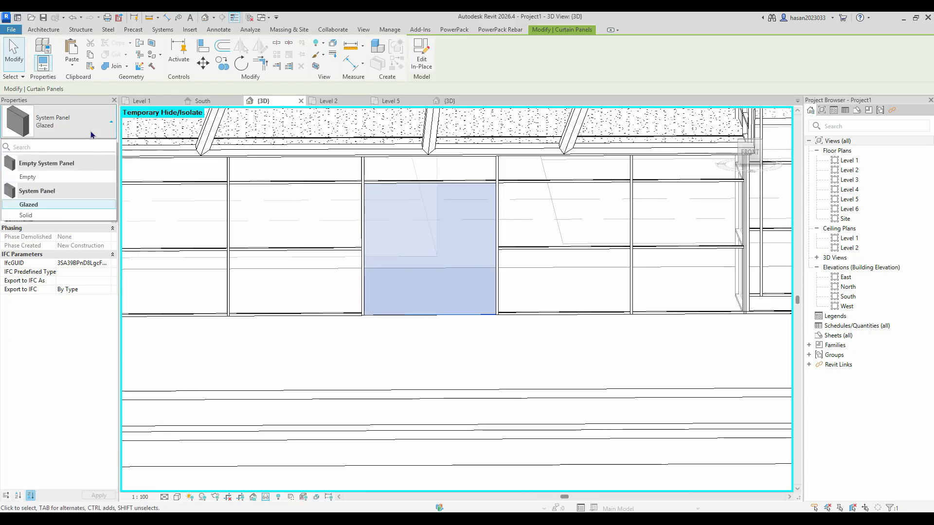
pyautogui.click(92, 126)
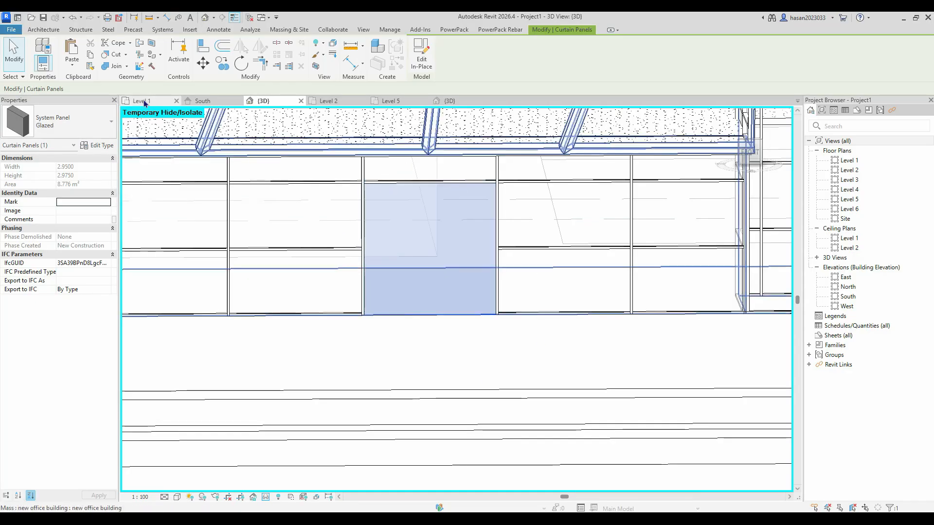
# Load the Door-Curtain-Wall-Double-Glass family from the US library's Doors folder and assign it to the selected panel.
pyautogui.click(93, 146)
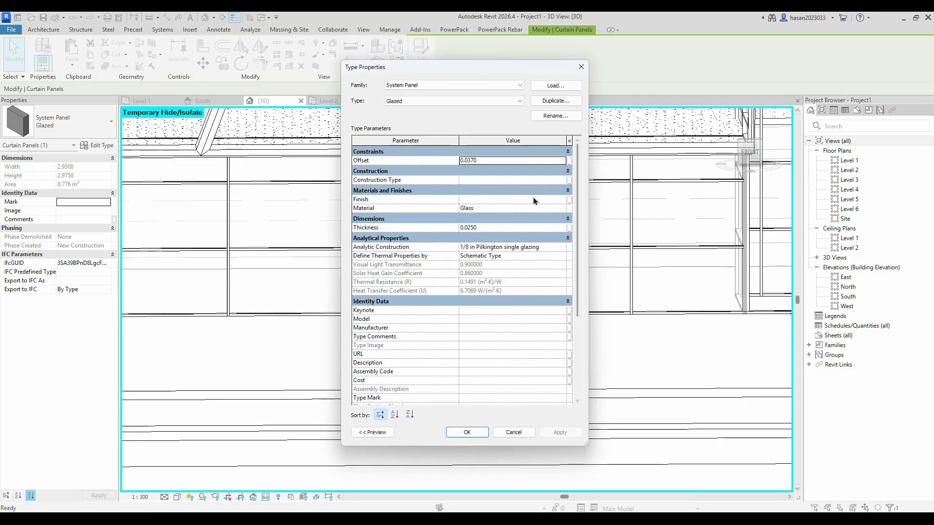
pyautogui.click(543, 86)
pyautogui.scroll(-3, 367, 200)
pyautogui.scroll(3, 367, 200)
pyautogui.click(505, 113)
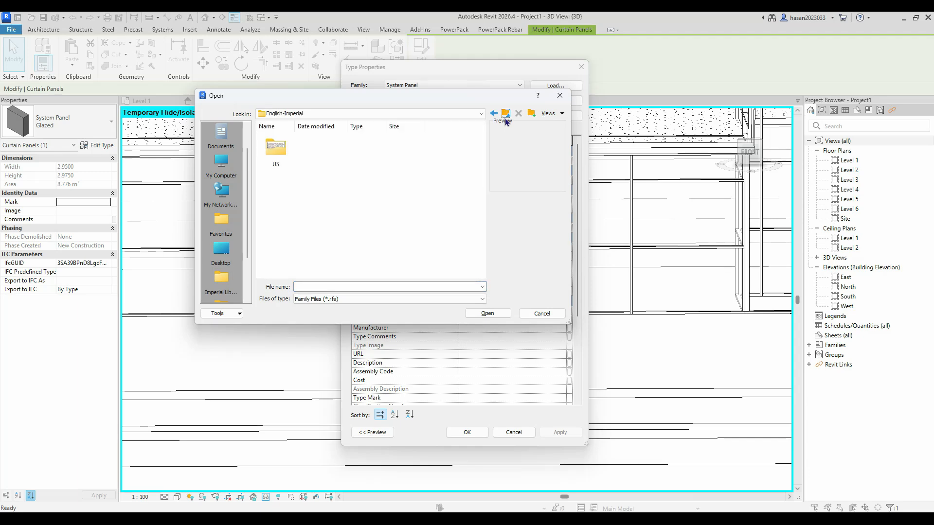
pyautogui.doubleClick(276, 148)
pyautogui.scroll(-5, 408, 224)
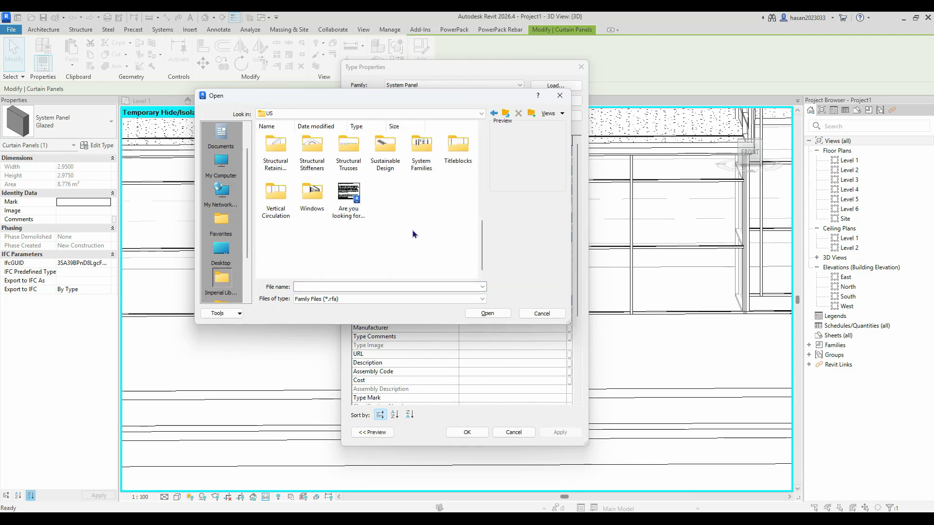
pyautogui.scroll(5, 408, 224)
pyautogui.doubleClick(385, 199)
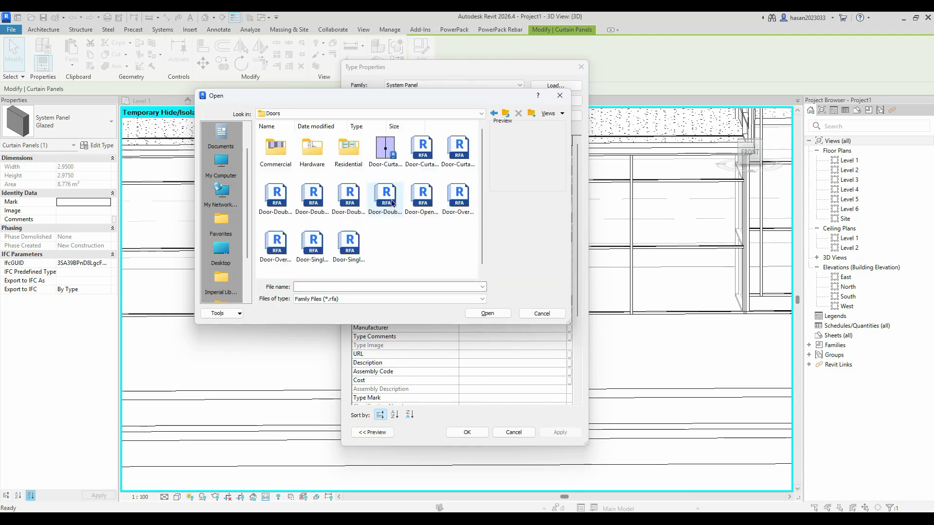
pyautogui.click(386, 147)
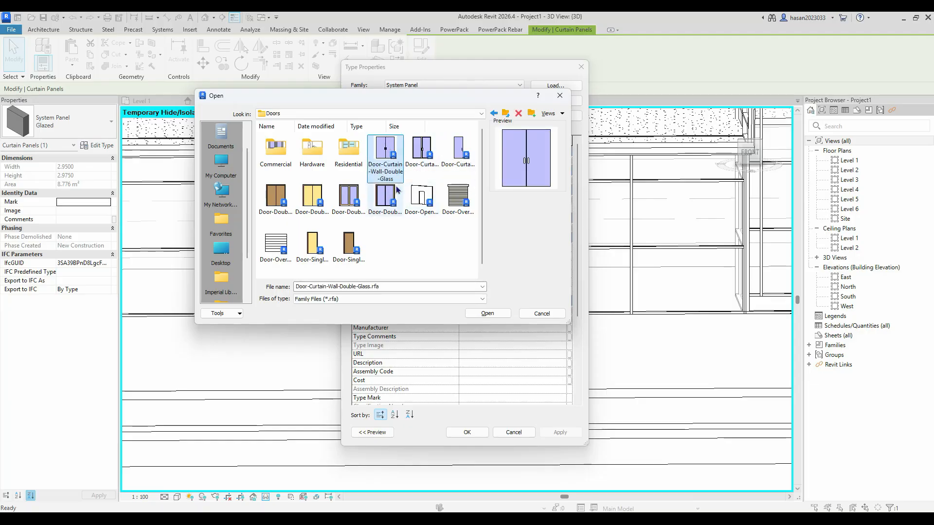
pyautogui.click(486, 314)
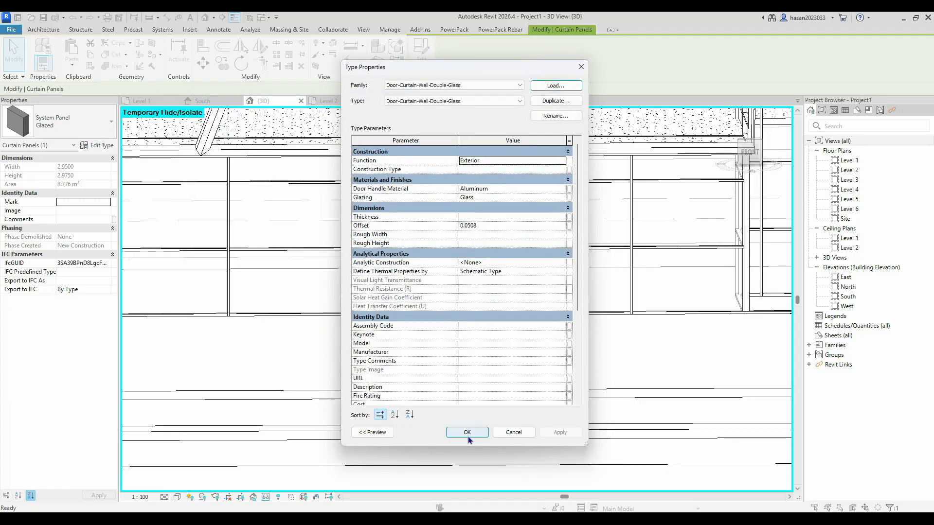
pyautogui.click(467, 433)
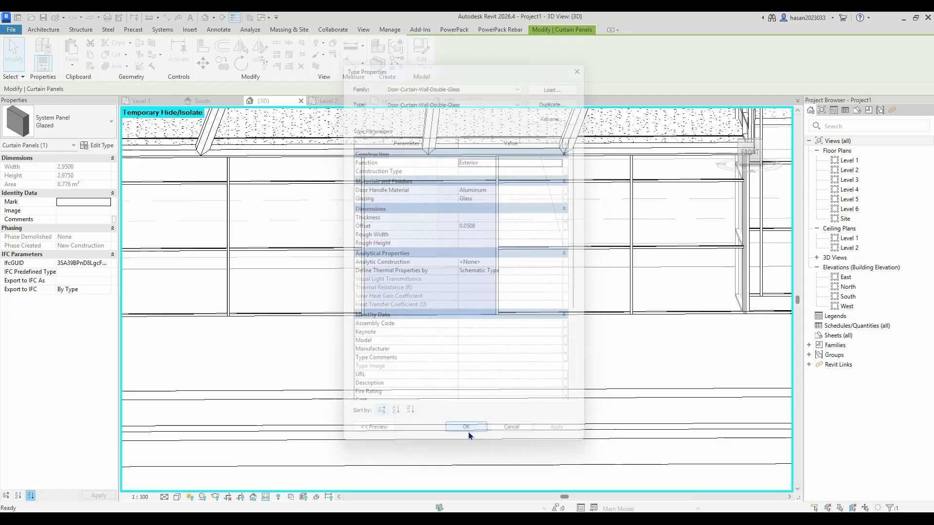
# Set the 3D view's detail level to Fine and inspect the double glass door in the ground-floor curtain system.
pyautogui.keyDown('shift'); pyautogui.moveTo(456, 369); pyautogui.dragTo(503, 345, button='middle'); pyautogui.keyUp('shift')
pyautogui.keyDown('shift'); pyautogui.moveTo(439, 312); pyautogui.dragTo(440, 314); pyautogui.keyUp('shift')
pyautogui.keyDown('shift'); pyautogui.moveTo(440, 315); pyautogui.dragTo(378, 356, button='middle'); pyautogui.keyUp('shift')
pyautogui.scroll(-3, 397, 364)
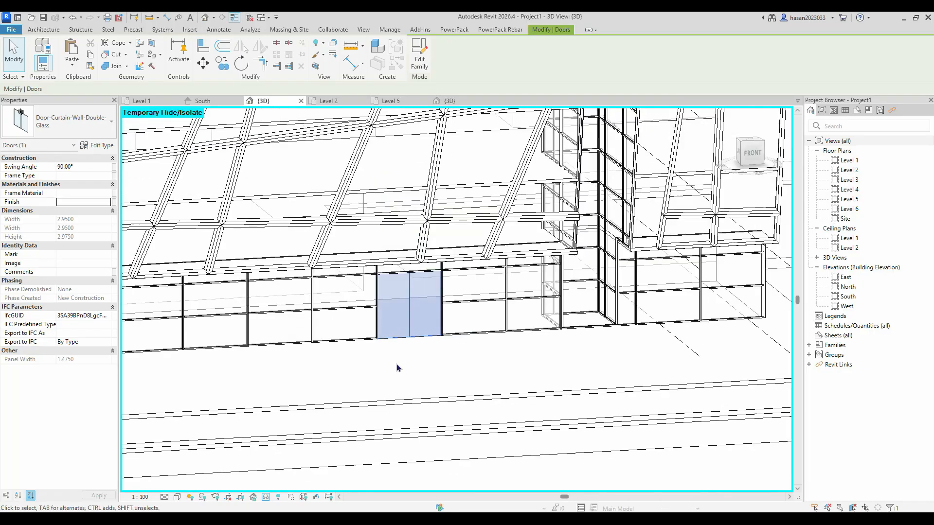
pyautogui.scroll(1, 321, 455)
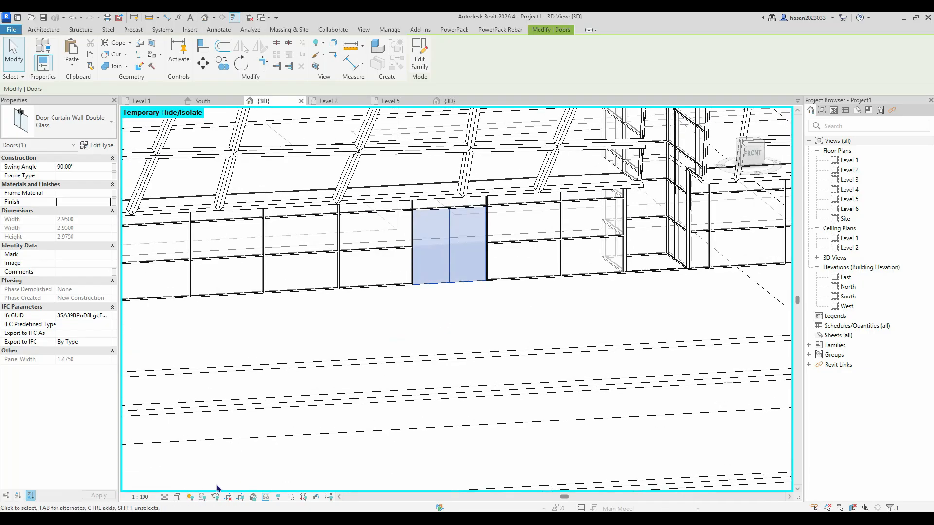
pyautogui.click(164, 497)
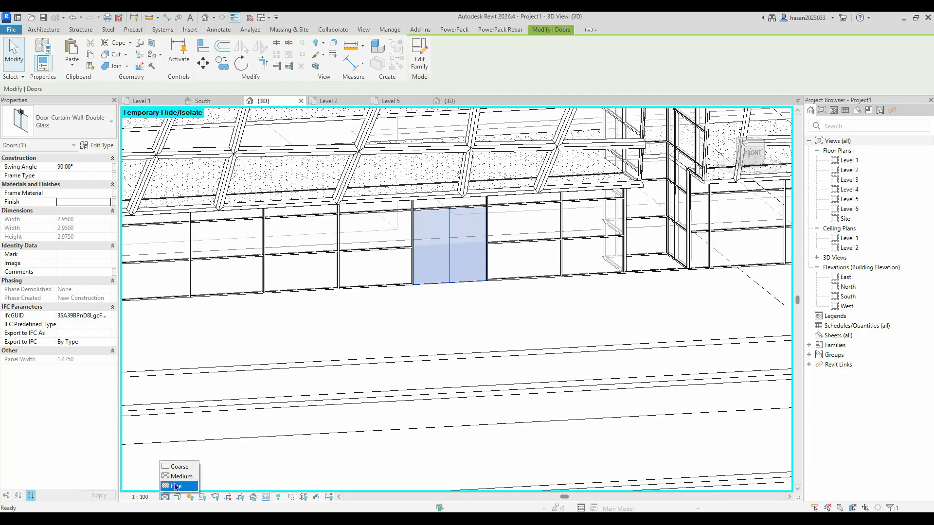
pyautogui.click(175, 487)
pyautogui.click(442, 418)
pyautogui.keyDown('shift'); pyautogui.moveTo(443, 419); pyautogui.dragTo(501, 329, button='middle'); pyautogui.keyUp('shift')
pyautogui.scroll(3, 501, 328)
pyautogui.keyDown('shift'); pyautogui.moveTo(477, 290); pyautogui.dragTo(517, 243, button='middle'); pyautogui.keyUp('shift')
pyautogui.scroll(3, 443, 263)
pyautogui.scroll(-3, 543, 309)
pyautogui.scroll(-3, 508, 271)
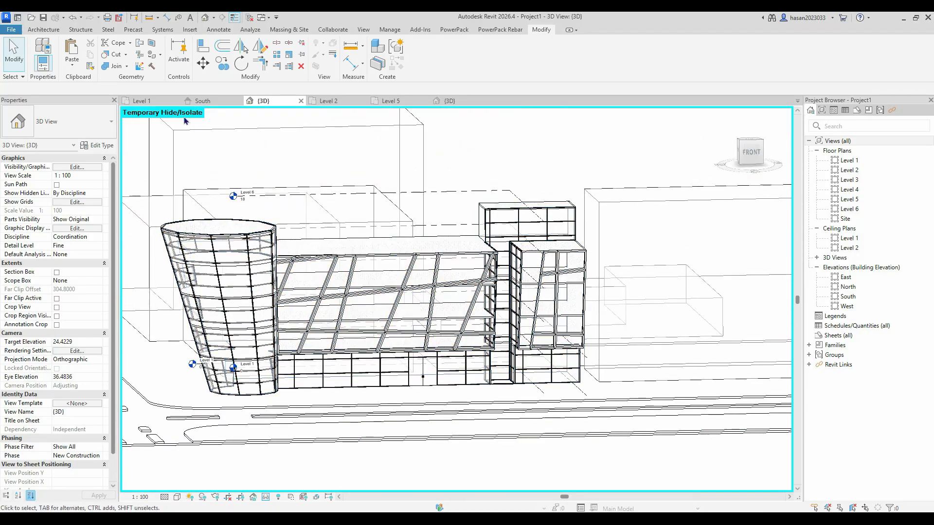
# Reset the temporary hide/isolate in the 3D view and look over the building in its surroundings.
pyautogui.click(277, 498)
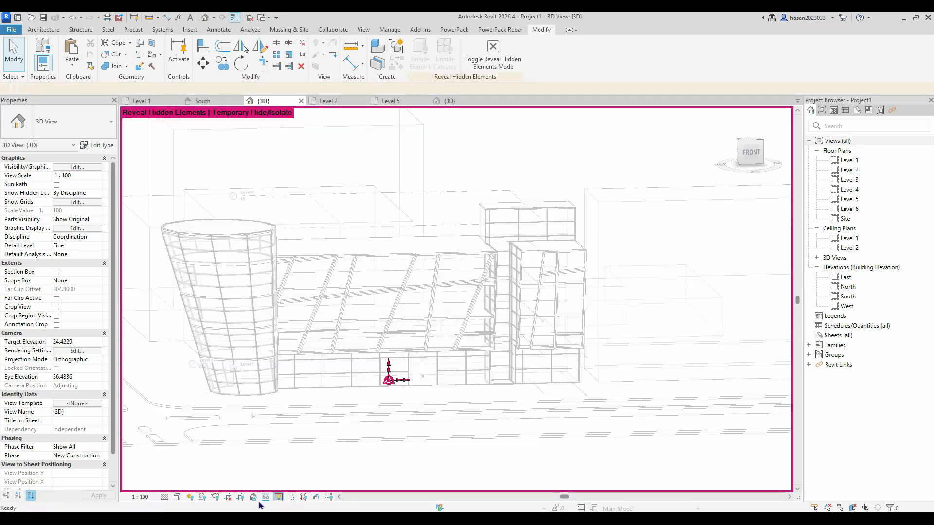
pyautogui.click(266, 496)
pyautogui.click(313, 487)
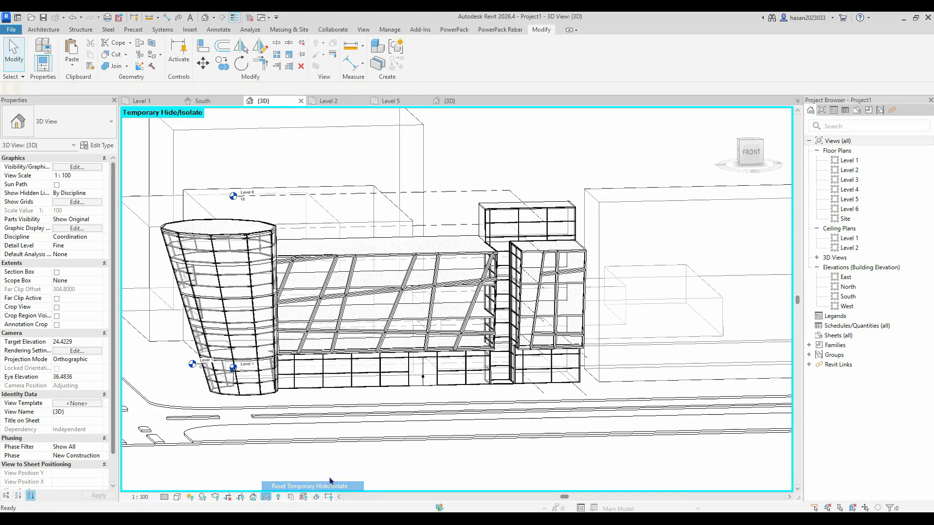
pyautogui.scroll(-4, 438, 204)
pyautogui.keyDown('shift'); pyautogui.moveTo(437, 204); pyautogui.dragTo(389, 156, button='middle'); pyautogui.keyUp('shift')
pyautogui.click(349, 116)
# Toggle the display of mass form and floors and inspect the building from several angles.
pyautogui.click(291, 30)
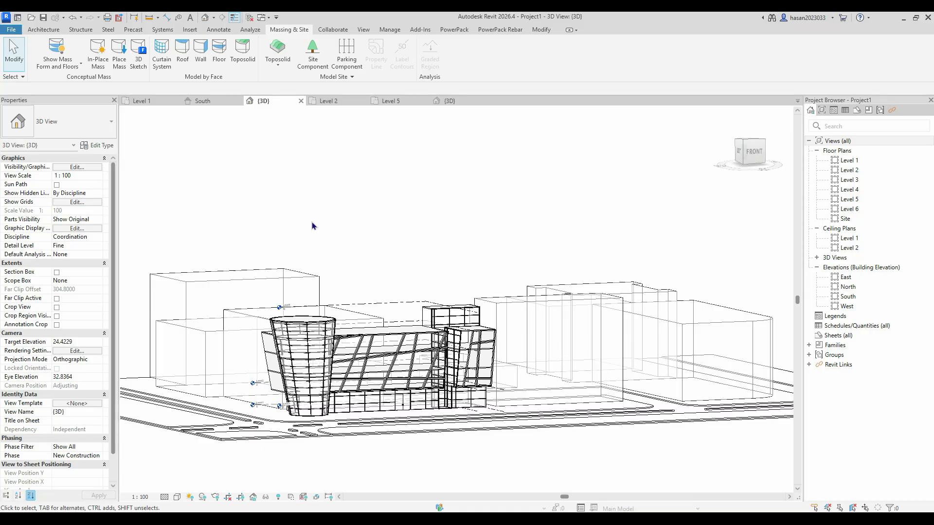
pyautogui.click(57, 48)
pyautogui.keyDown('shift'); pyautogui.moveTo(547, 317); pyautogui.dragTo(320, 203, button='middle'); pyautogui.keyUp('shift')
pyautogui.click(57, 49)
pyautogui.keyDown('shift'); pyautogui.moveTo(503, 246); pyautogui.dragTo(520, 382, button='middle'); pyautogui.keyUp('shift')
pyautogui.keyDown('shift'); pyautogui.moveTo(416, 361); pyautogui.dragTo(629, 346, button='middle'); pyautogui.keyUp('shift')
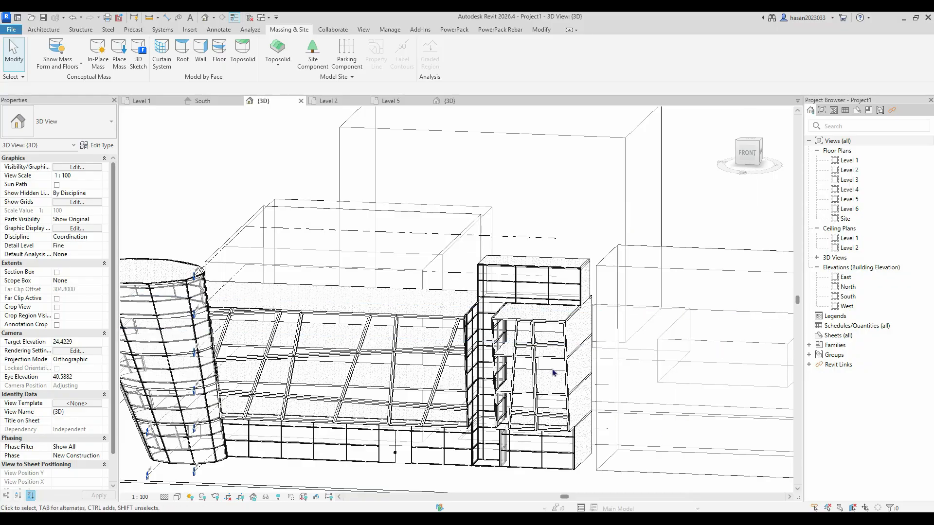
pyautogui.click(566, 329)
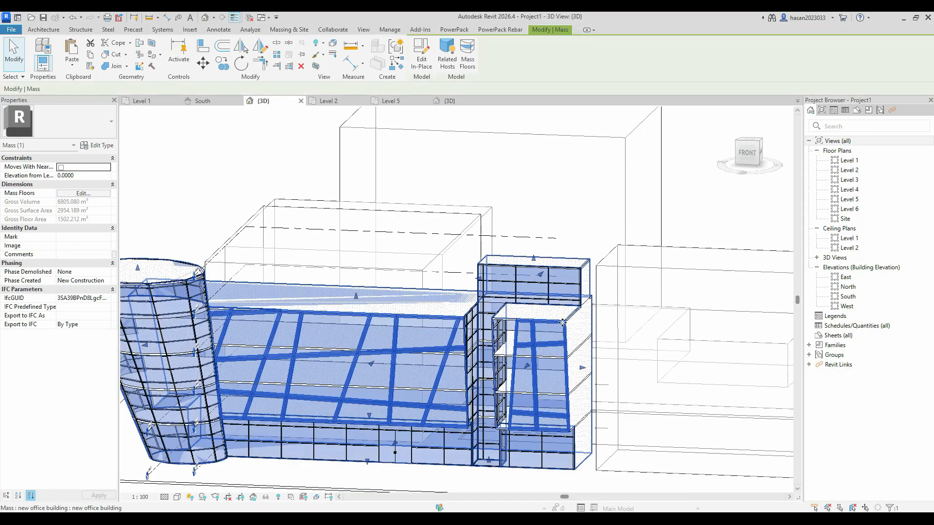
pyautogui.doubleClick(576, 330)
pyautogui.keyDown('shift'); pyautogui.moveTo(576, 324); pyautogui.dragTo(390, 268, button='middle'); pyautogui.keyUp('shift')
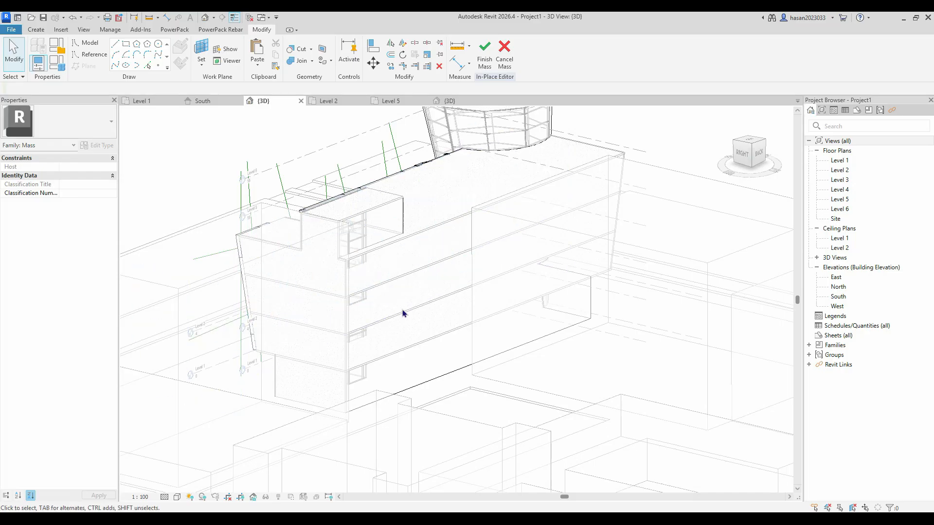
pyautogui.click(505, 57)
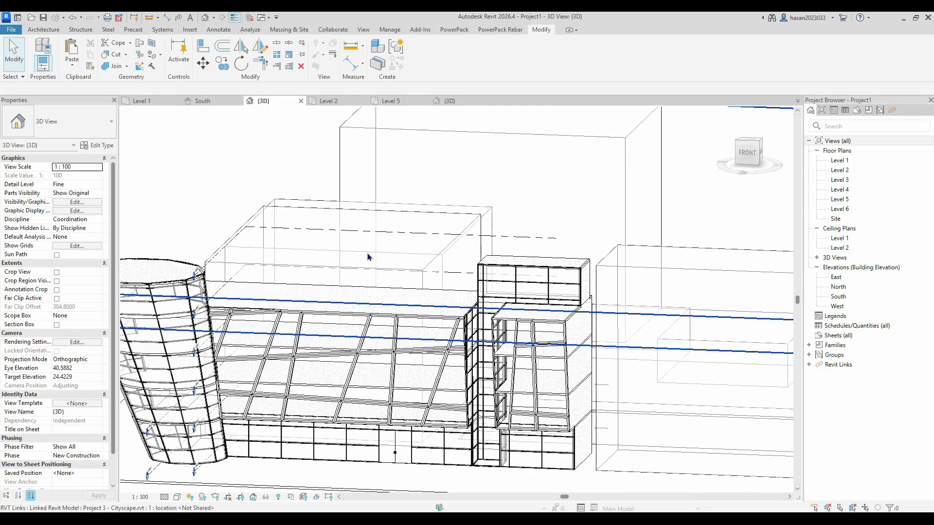
# Create a 1500 x 3000mm curtain system on the rear face of the main building mass.
pyautogui.click(273, 32)
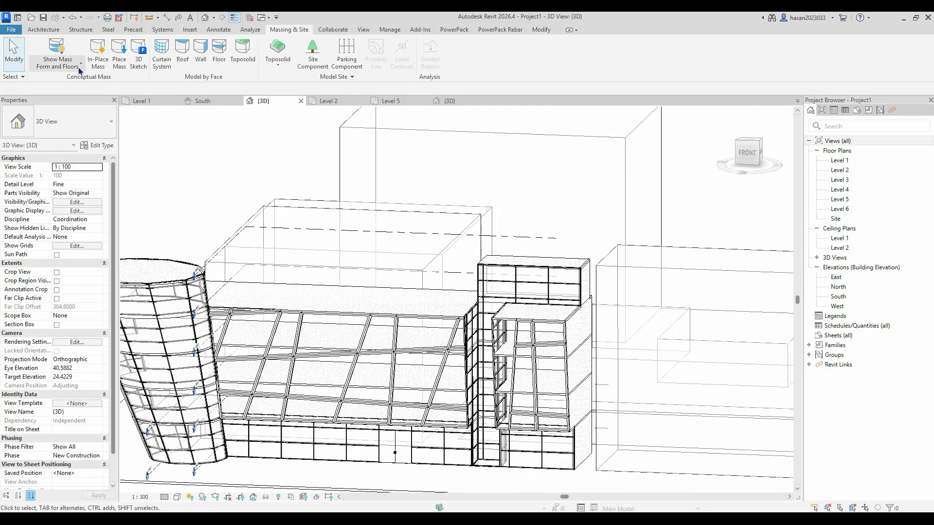
pyautogui.click(153, 68)
pyautogui.keyDown('shift'); pyautogui.moveTo(492, 363); pyautogui.dragTo(231, 425, button='middle'); pyautogui.keyUp('shift')
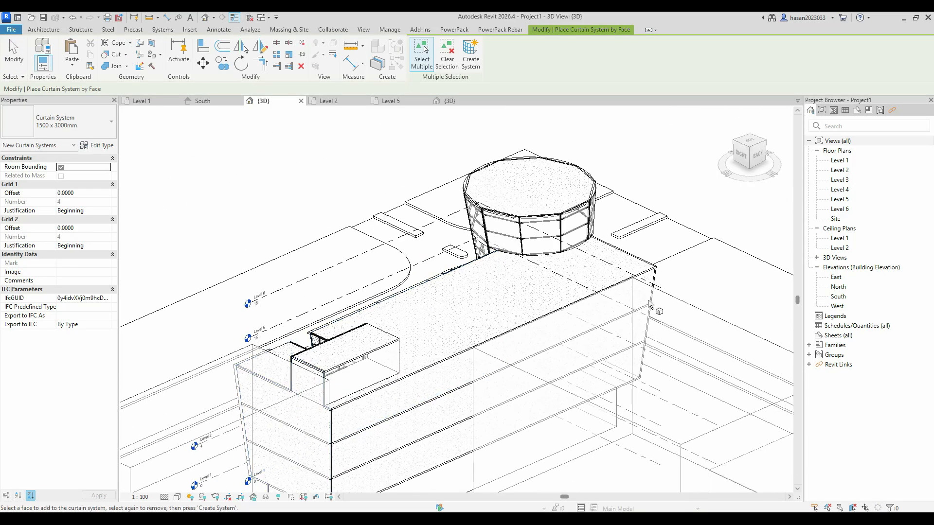
pyautogui.keyDown('shift'); pyautogui.moveTo(670, 330); pyautogui.dragTo(613, 278, button='middle'); pyautogui.keyUp('shift')
pyautogui.click(618, 279)
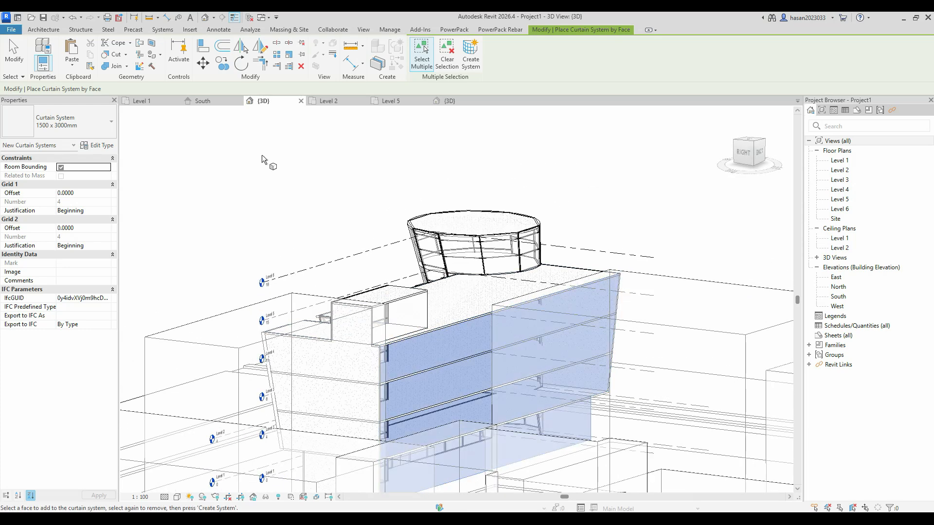
pyautogui.click(594, 269)
pyautogui.keyDown('shift'); pyautogui.moveTo(622, 235); pyautogui.dragTo(578, 254, button='middle'); pyautogui.keyUp('shift')
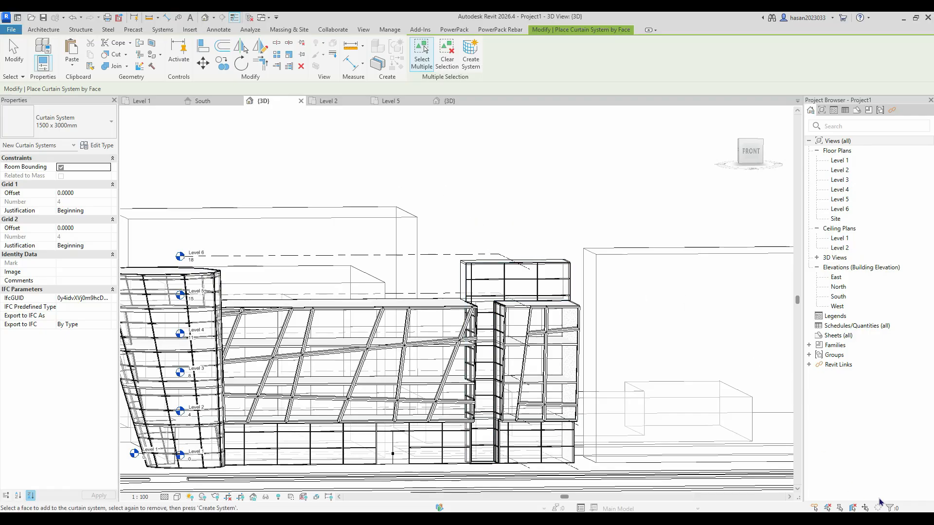
pyautogui.keyDown('shift'); pyautogui.moveTo(490, 194); pyautogui.dragTo(277, 211, button='middle'); pyautogui.keyUp('shift')
pyautogui.press('Escape')
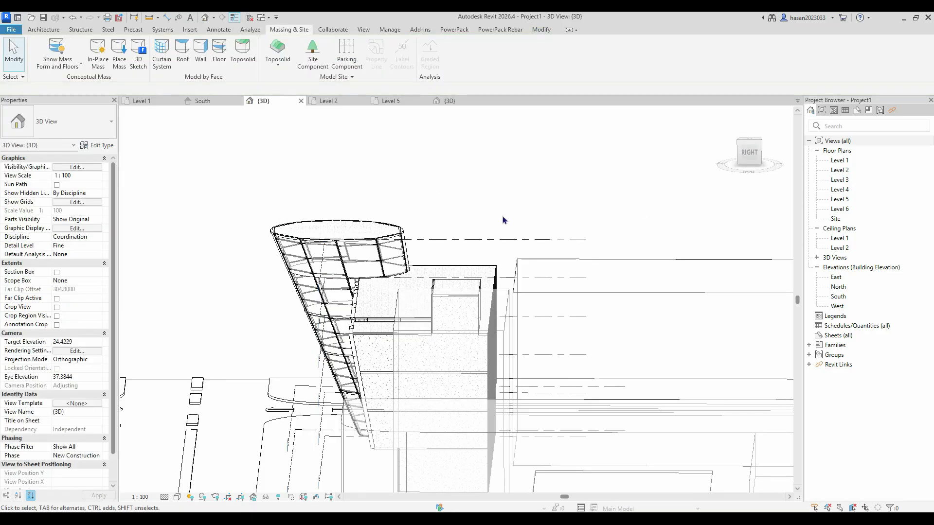
# Turn off the display of mass form and floors in the 3D view.
pyautogui.moveTo(526, 249)
pyautogui.keyDown('shift'); pyautogui.mouseDown(button='middle')
pyautogui.moveTo(479, 288)
pyautogui.moveTo(578, 196)
pyautogui.moveTo(611, 192)
pyautogui.mouseUp(button='middle'); pyautogui.keyUp('shift')
pyautogui.moveTo(311, 173)
pyautogui.keyDown('shift'); pyautogui.mouseDown(button='middle')
pyautogui.moveTo(446, 161)
pyautogui.moveTo(489, 168)
pyautogui.mouseUp(button='middle'); pyautogui.keyUp('shift')
pyautogui.moveTo(489, 168)
pyautogui.mouseDown(button='middle')
pyautogui.moveTo(428, 196)
pyautogui.moveTo(432, 210)
pyautogui.mouseUp(button='middle')
pyautogui.scroll(-2, 432, 210)
pyautogui.keyDown('shift'); pyautogui.moveTo(396, 261); pyautogui.dragTo(443, 241, button='middle'); pyautogui.keyUp('shift')
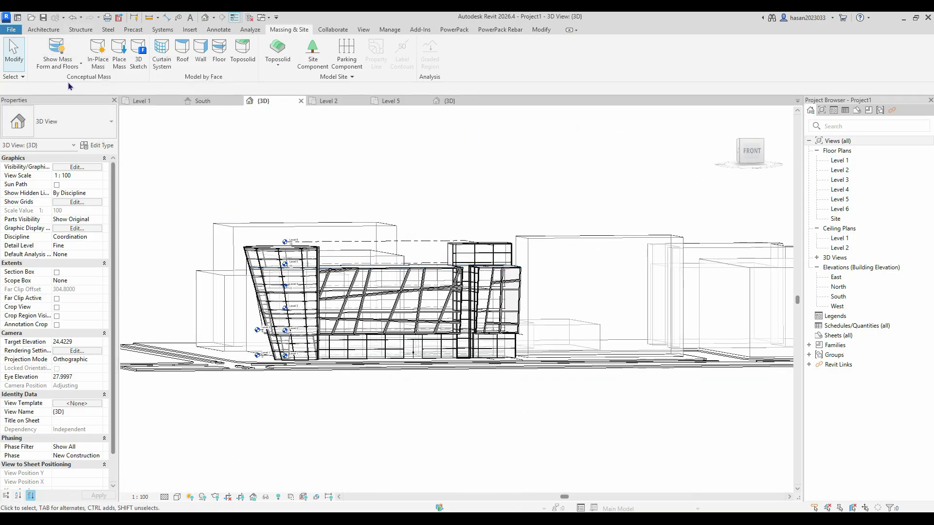
pyautogui.keyDown('shift'); pyautogui.moveTo(346, 186); pyautogui.dragTo(355, 219, button='middle'); pyautogui.keyUp('shift')
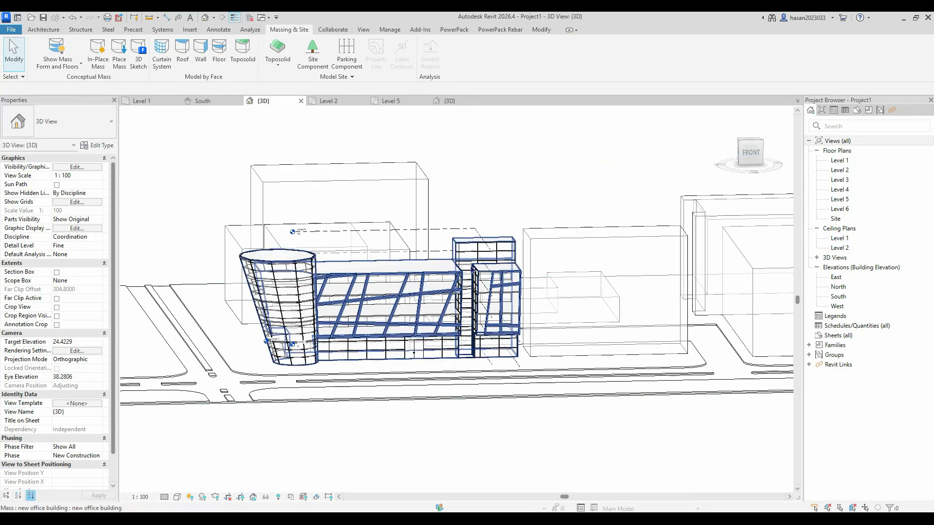
pyautogui.keyDown('shift'); pyautogui.moveTo(666, 279); pyautogui.dragTo(572, 218, button='middle'); pyautogui.keyUp('shift')
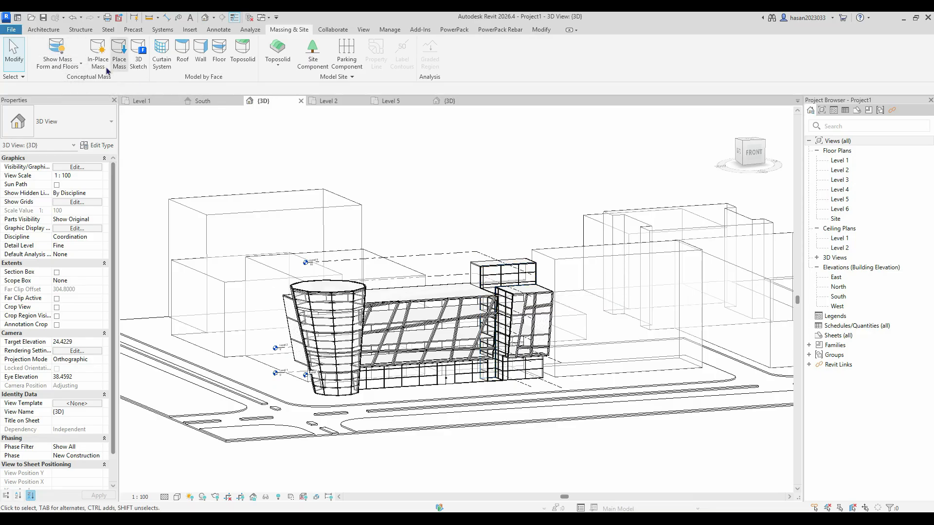
pyautogui.click(56, 47)
# Try to select the building's levels together with a crossing selection window.
pyautogui.keyDown('shift'); pyautogui.moveTo(594, 317); pyautogui.dragTo(518, 338, button='middle'); pyautogui.keyUp('shift')
pyautogui.moveTo(518, 338); pyautogui.dragTo(311, 297, button='middle')
pyautogui.scroll(-3, 304, 294)
pyautogui.keyDown('shift'); pyautogui.moveTo(214, 296); pyautogui.dragTo(382, 275, button='middle'); pyautogui.keyUp('shift')
pyautogui.scroll(4, 231, 270)
pyautogui.keyDown('shift'); pyautogui.moveTo(182, 321); pyautogui.dragTo(297, 335, button='middle'); pyautogui.keyUp('shift')
pyautogui.moveTo(315, 309); pyautogui.dragTo(285, 124)
pyautogui.scroll(-2, 335, 253)
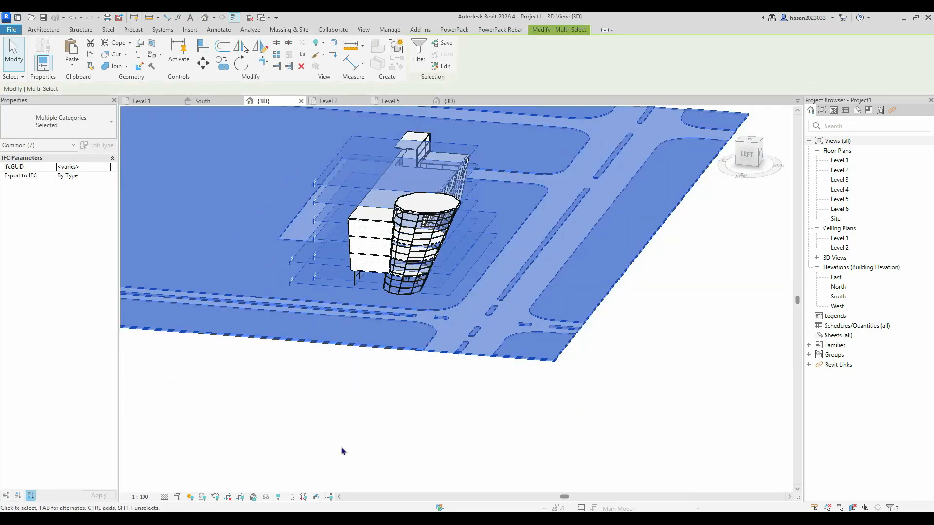
pyautogui.click(342, 448)
# Temporarily hide the three upper levels, Level 6, Level 5 and Level 4, in the 3D view.
pyautogui.scroll(3, 327, 163)
pyautogui.click(327, 162)
pyautogui.keyDown('ctrl'); pyautogui.click(317, 213); pyautogui.keyUp('ctrl')
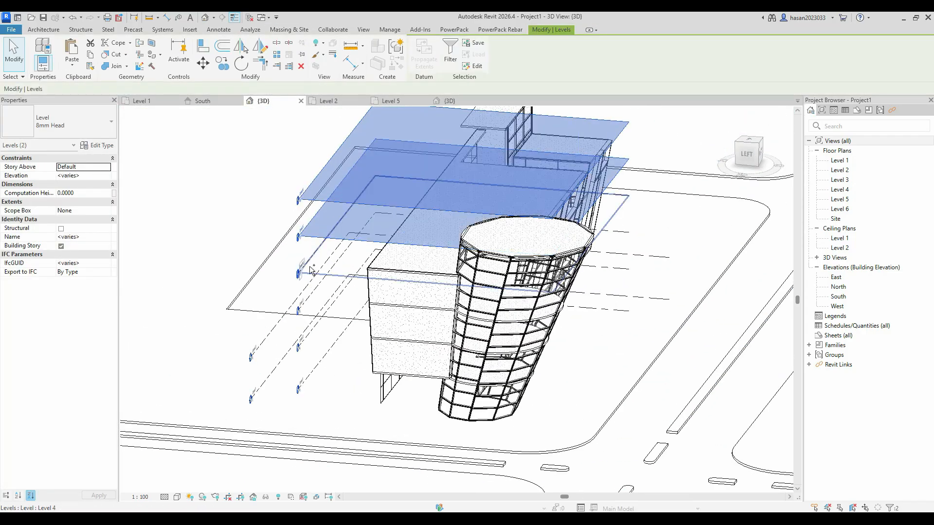
pyautogui.keyDown('ctrl'); pyautogui.click(312, 267); pyautogui.keyUp('ctrl')
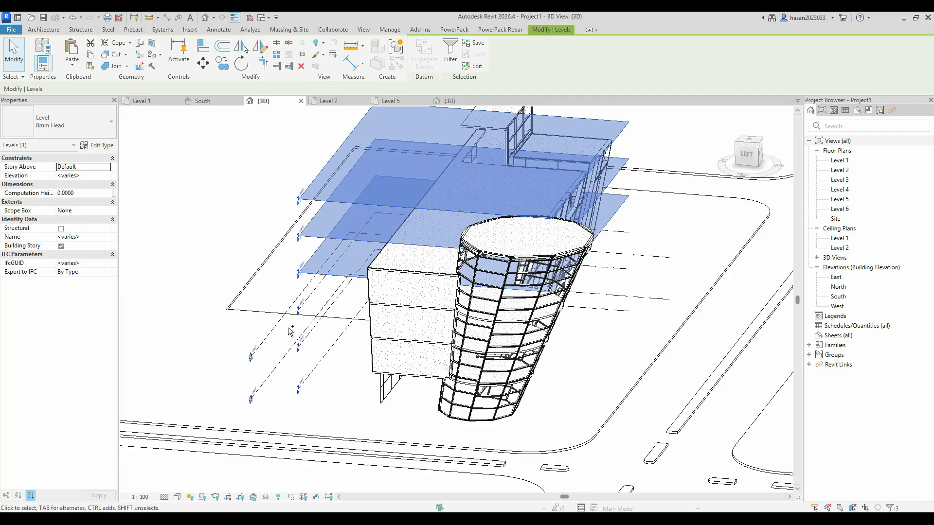
pyautogui.press('h')
pyautogui.press('h')
pyautogui.scroll(5, 298, 314)
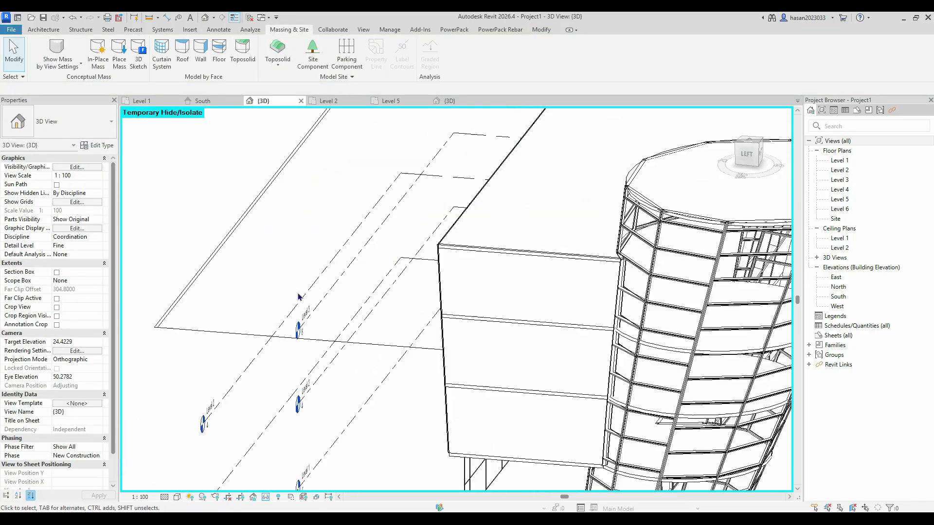
pyautogui.scroll(-6, 252, 365)
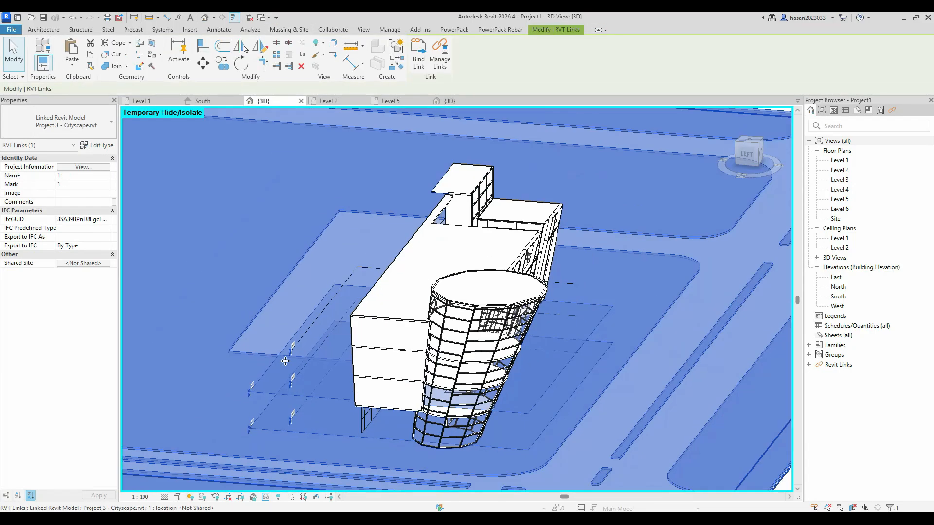
pyautogui.scroll(2, 282, 385)
pyautogui.scroll(2, 281, 386)
pyautogui.click(261, 377)
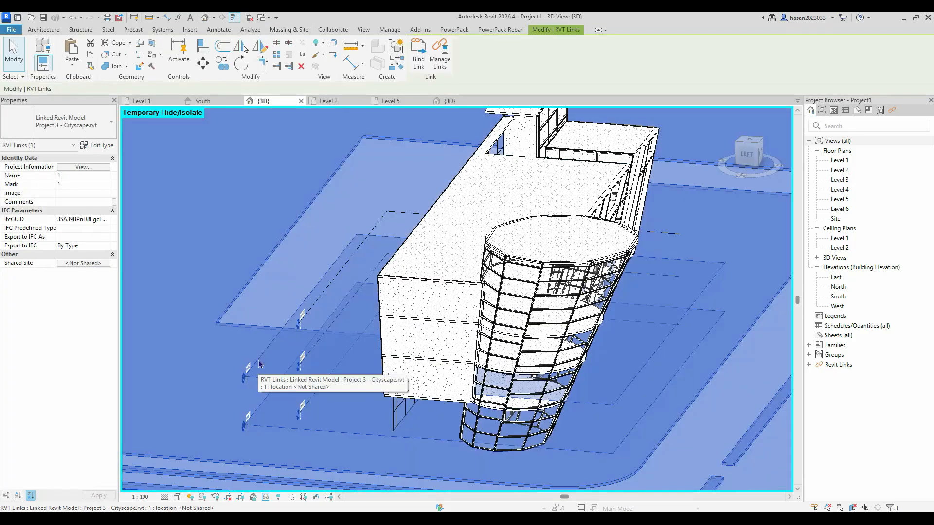
pyautogui.scroll(-2, 361, 249)
pyautogui.click(510, 161)
# Temporarily hide the project's Level 3, Level 2 and Level 1 in the 3D view.
pyautogui.keyDown('shift'); pyautogui.moveTo(547, 325); pyautogui.dragTo(428, 272, button='middle'); pyautogui.keyUp('shift')
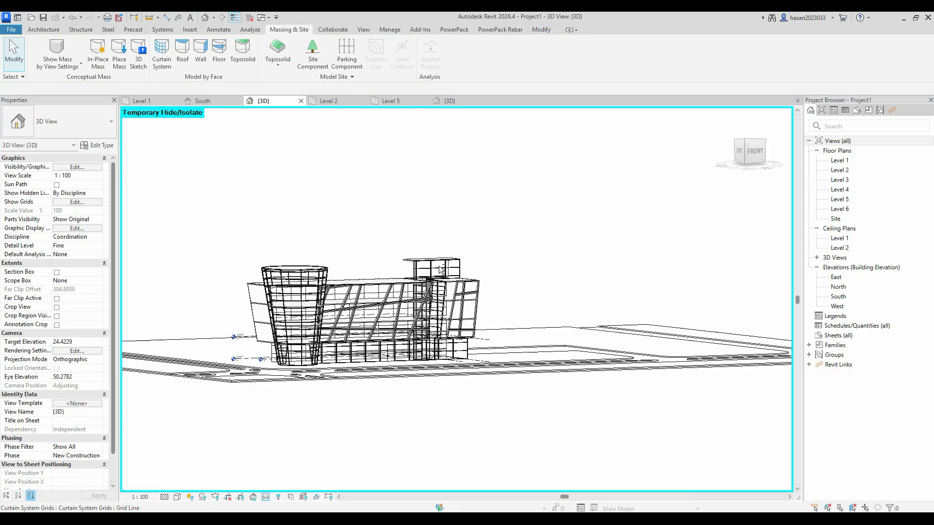
pyautogui.scroll(3, 259, 339)
pyautogui.keyDown('shift'); pyautogui.moveTo(290, 338); pyautogui.dragTo(394, 290, button='middle'); pyautogui.keyUp('shift')
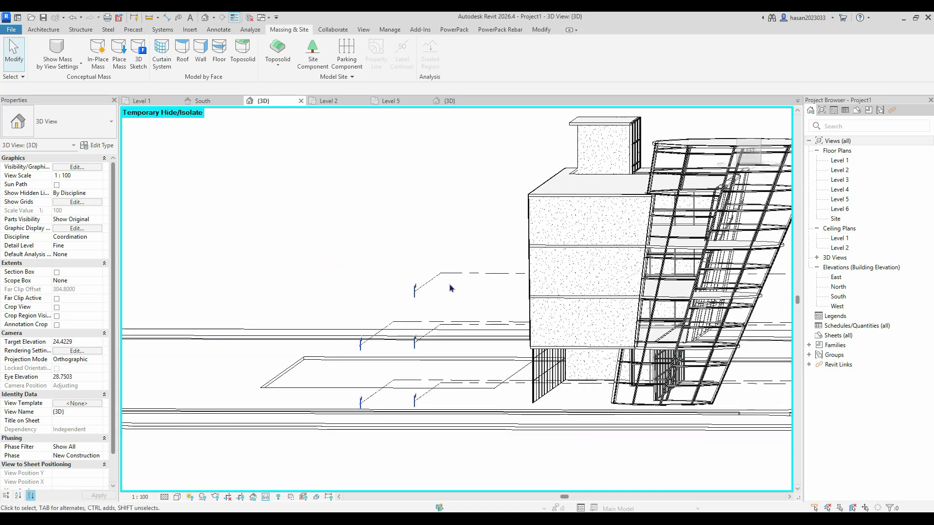
pyautogui.click(437, 292)
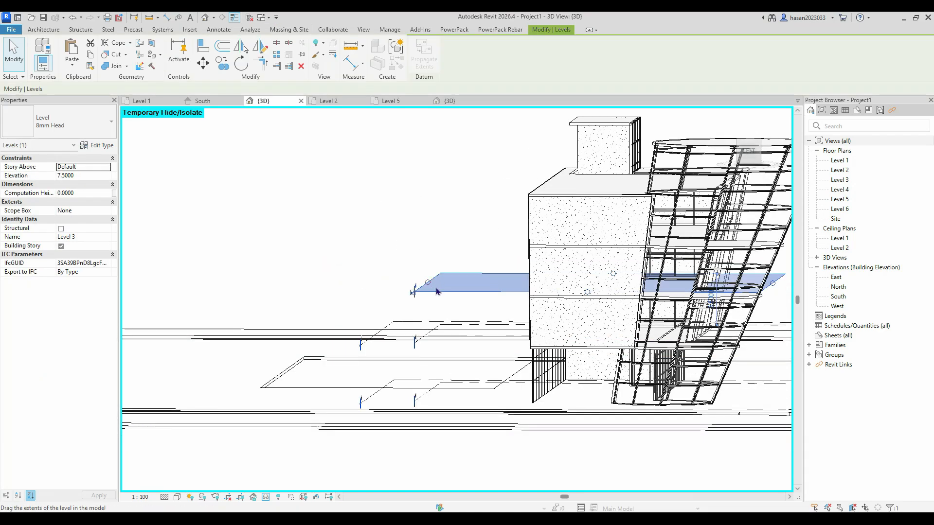
pyautogui.keyDown('ctrl'); pyautogui.click(434, 339); pyautogui.keyUp('ctrl')
pyautogui.keyDown('ctrl'); pyautogui.click(428, 396); pyautogui.keyUp('ctrl')
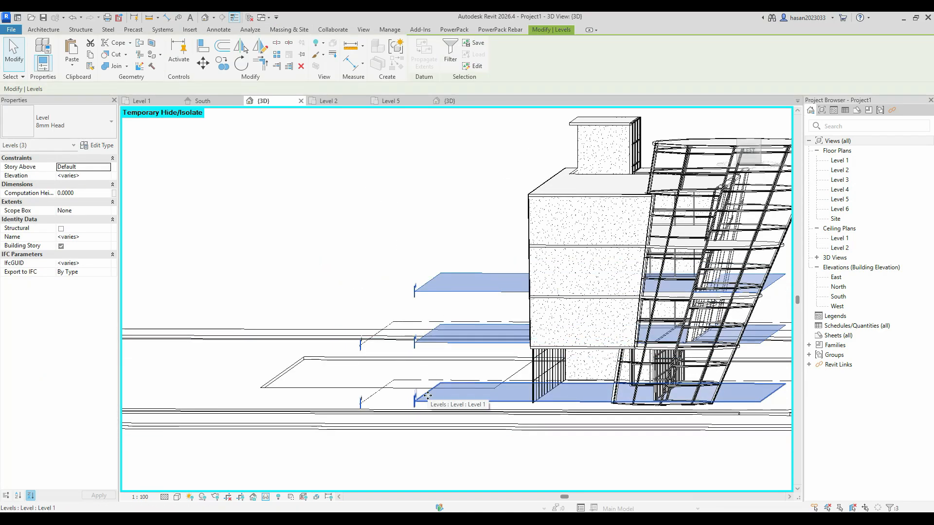
pyautogui.press('Escape')
# Try to temporarily hide Level 2 of the linked cityscape model.
pyautogui.scroll(3, 407, 338)
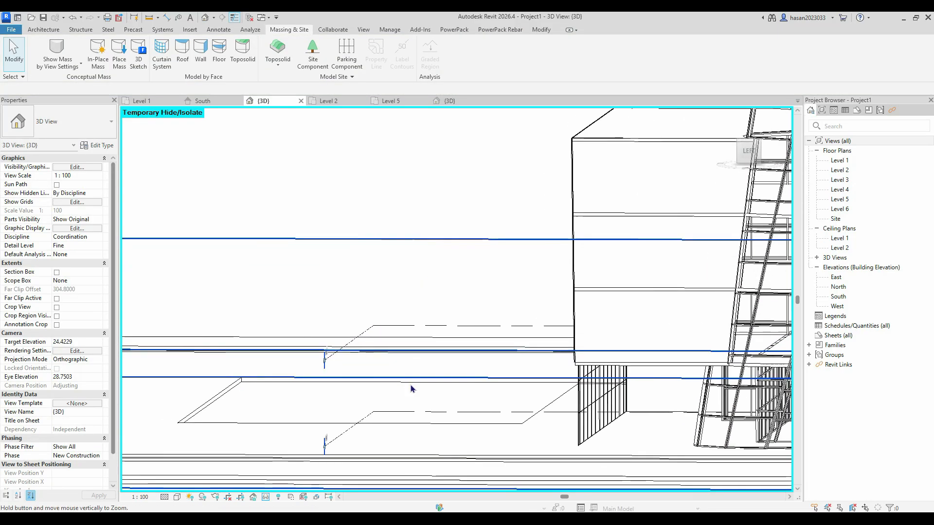
pyautogui.keyDown('shift'); pyautogui.moveTo(411, 327); pyautogui.dragTo(397, 229, button='middle'); pyautogui.keyUp('shift')
pyautogui.scroll(-6, 397, 229)
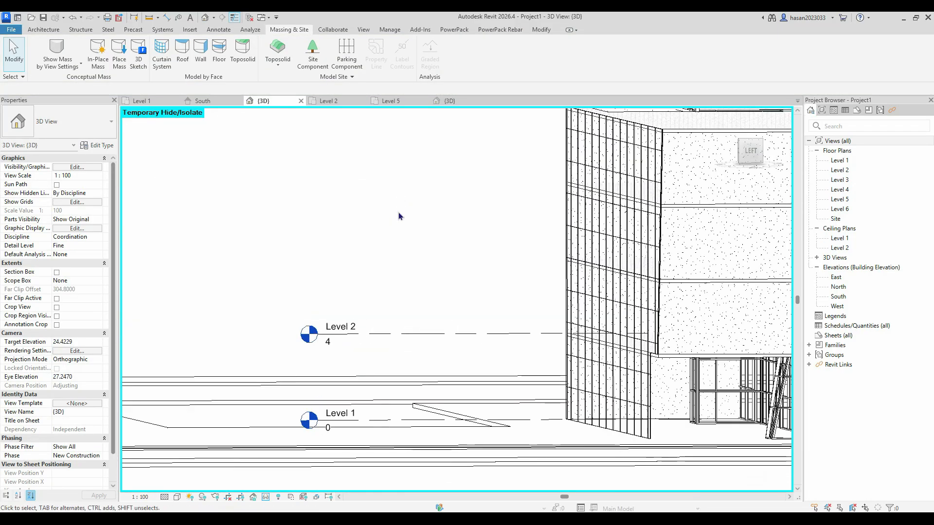
pyautogui.click(375, 268)
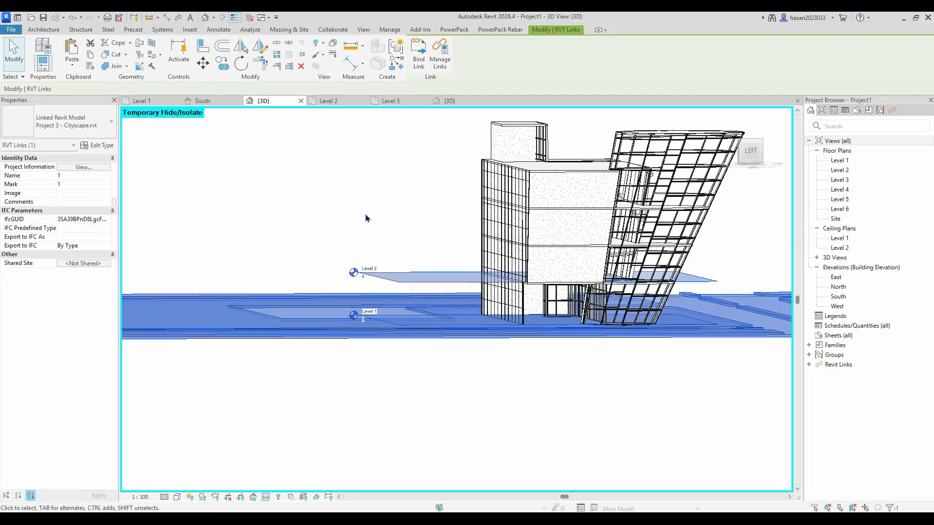
pyautogui.press('Escape')
pyautogui.scroll(3, 381, 293)
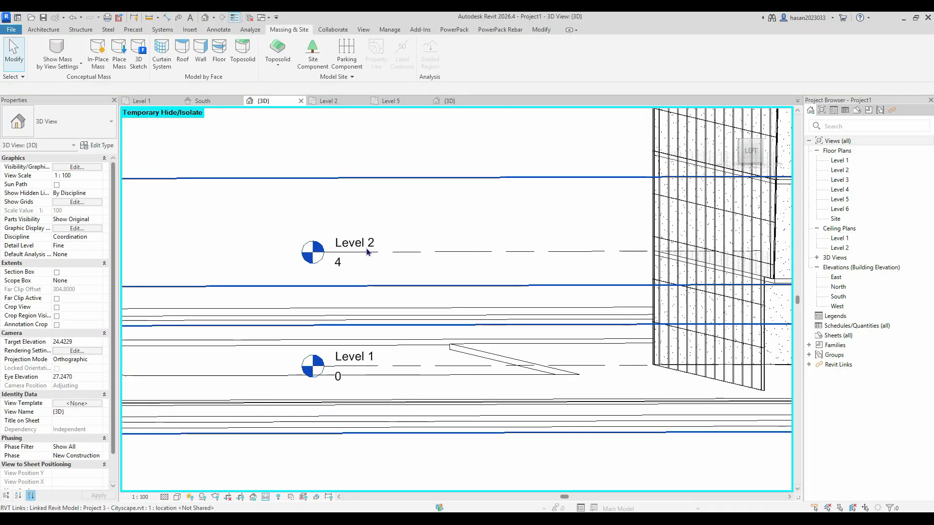
pyautogui.click(368, 252)
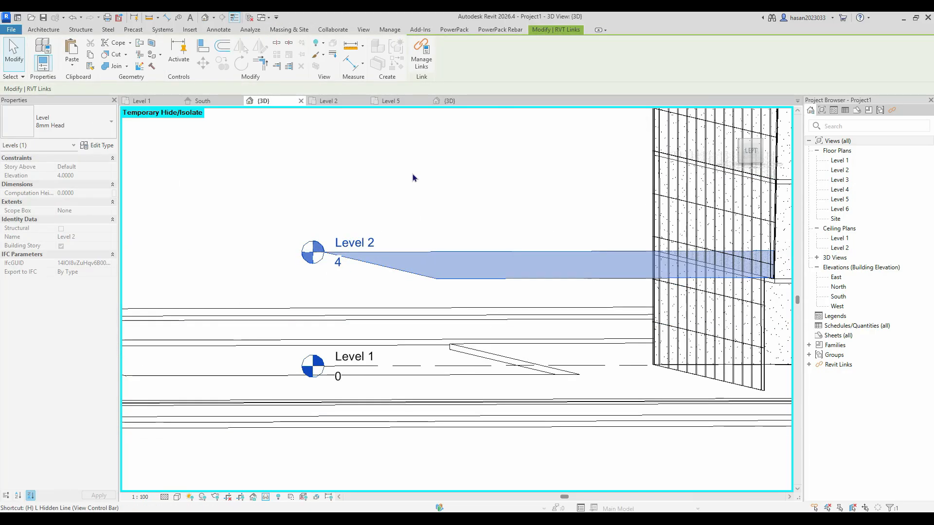
pyautogui.press('Escape')
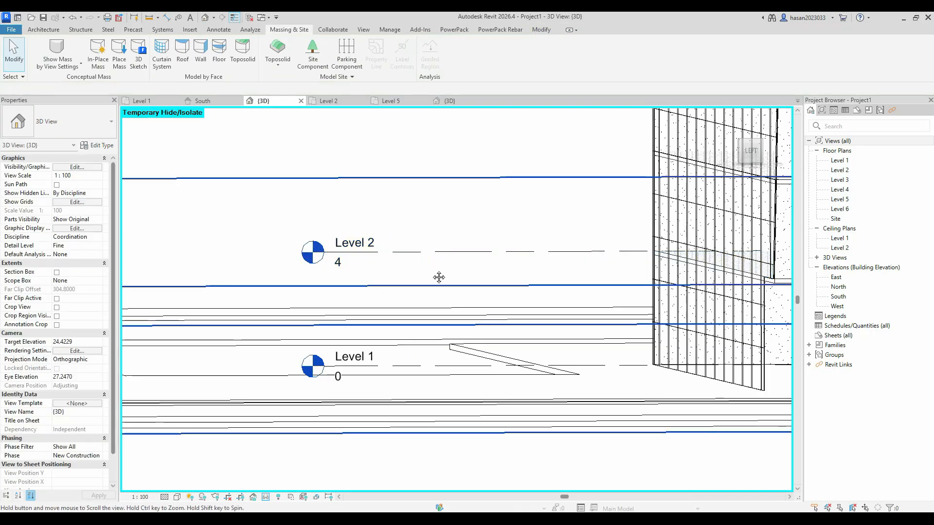
# Reset the temporary hide/isolate of the levels in the 3D view.
pyautogui.scroll(-5, 396, 305)
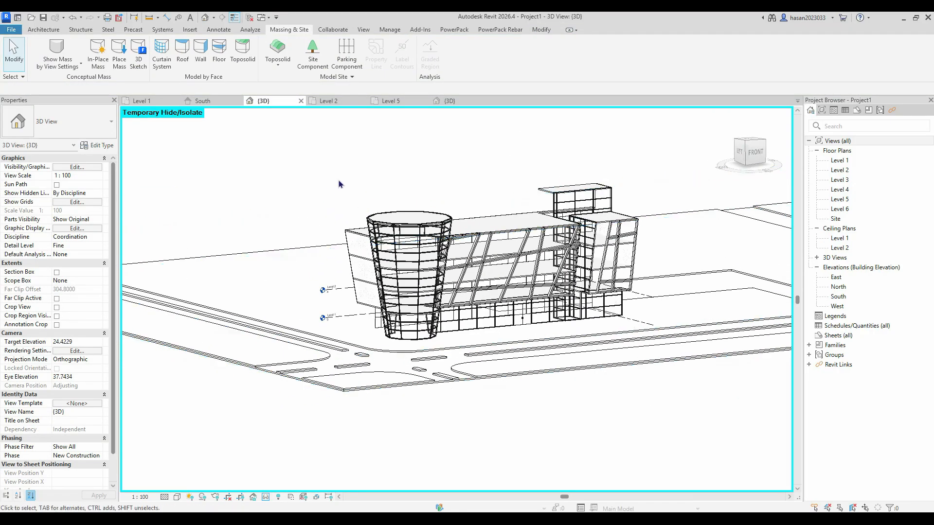
pyautogui.keyDown('shift'); pyautogui.moveTo(383, 254); pyautogui.dragTo(511, 246, button='middle'); pyautogui.keyUp('shift')
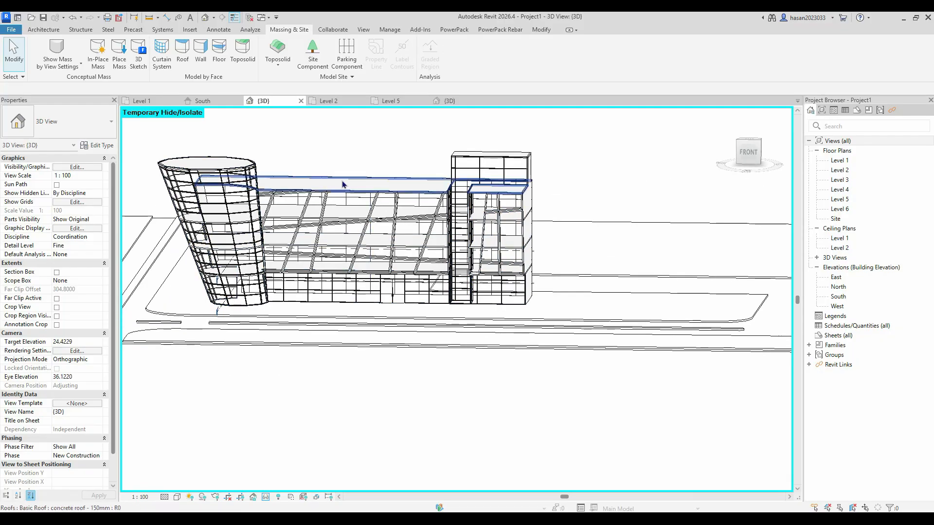
pyautogui.click(279, 497)
pyautogui.click(278, 497)
pyautogui.click(266, 496)
pyautogui.click(299, 489)
# Create a 1500 x 3000mm curtain system on the side face above the main roof and the rear face of the rooftop volume.
pyautogui.keyDown('shift'); pyautogui.moveTo(402, 418); pyautogui.dragTo(518, 292, button='middle'); pyautogui.keyUp('shift')
pyautogui.keyDown('shift'); pyautogui.moveTo(441, 259); pyautogui.dragTo(526, 283, button='middle'); pyautogui.keyUp('shift')
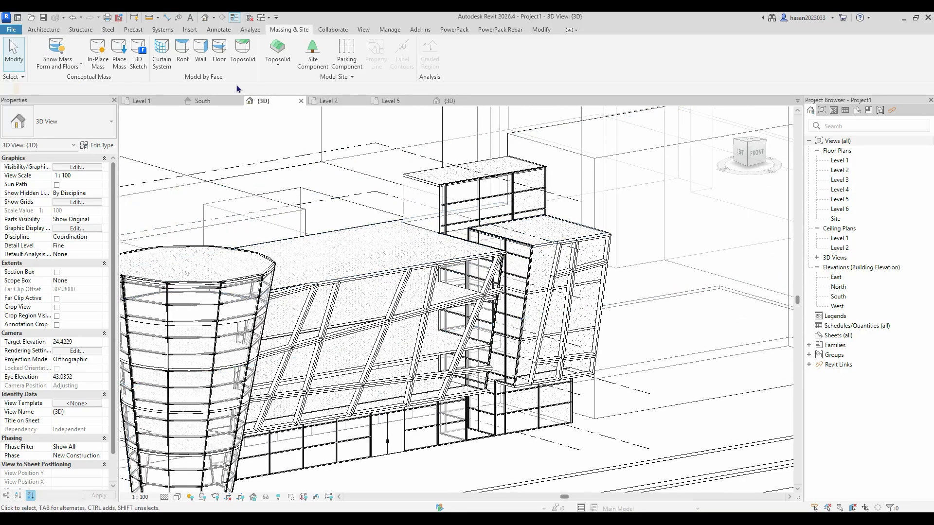
pyautogui.click(170, 59)
pyautogui.scroll(4, 413, 236)
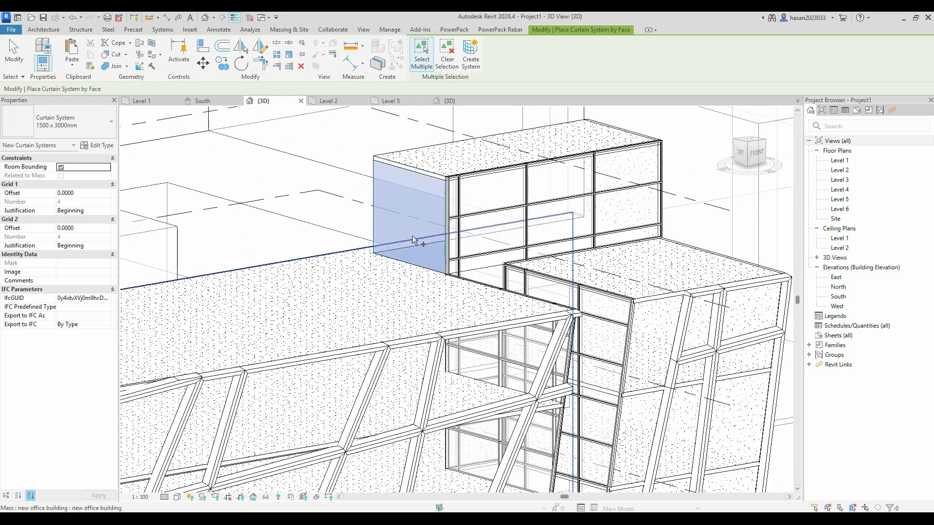
pyautogui.click(412, 235)
pyautogui.keyDown('shift'); pyautogui.moveTo(413, 235); pyautogui.dragTo(473, 252); pyautogui.keyUp('shift')
pyautogui.keyDown('shift'); pyautogui.moveTo(473, 253); pyautogui.dragTo(550, 252, button='middle'); pyautogui.keyUp('shift')
pyautogui.scroll(-4, 448, 248)
pyautogui.scroll(4, 243, 247)
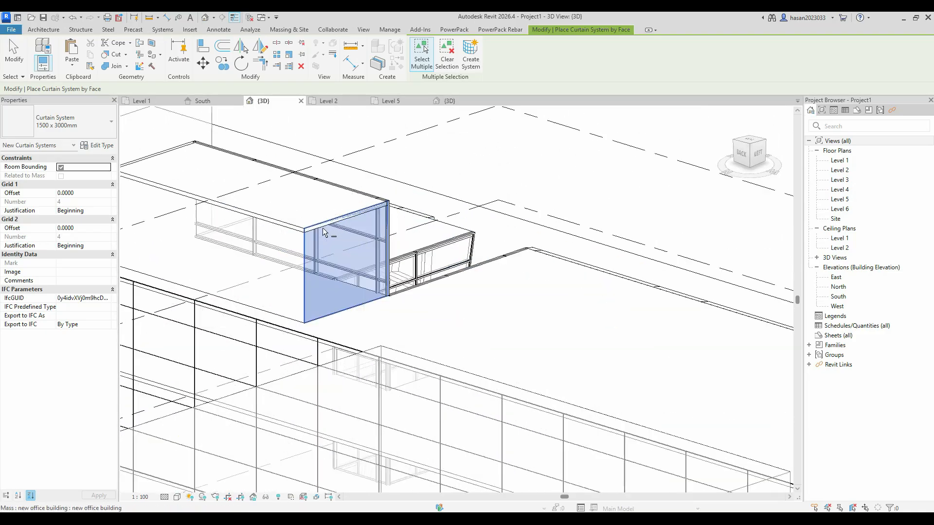
pyautogui.moveTo(226, 220); pyautogui.dragTo(308, 202, button='middle')
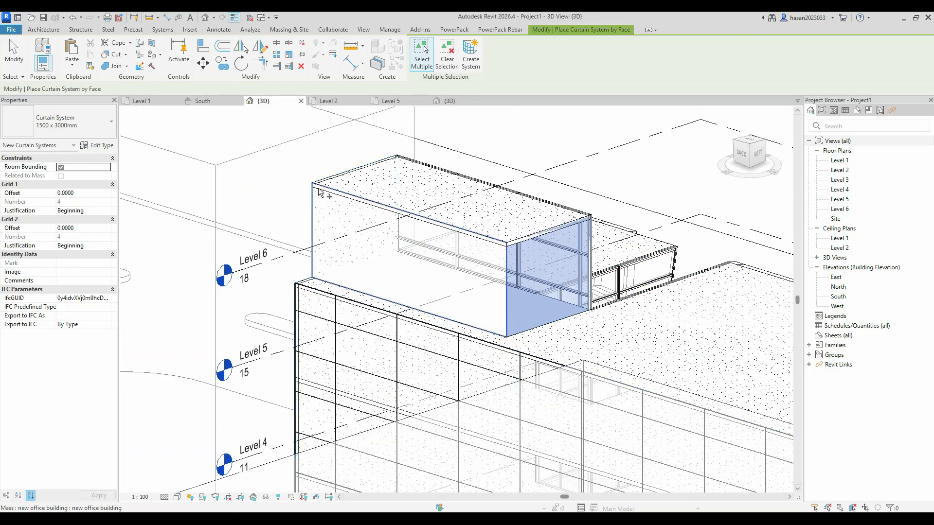
pyautogui.click(319, 192)
pyautogui.scroll(-3, 407, 267)
pyautogui.click(471, 49)
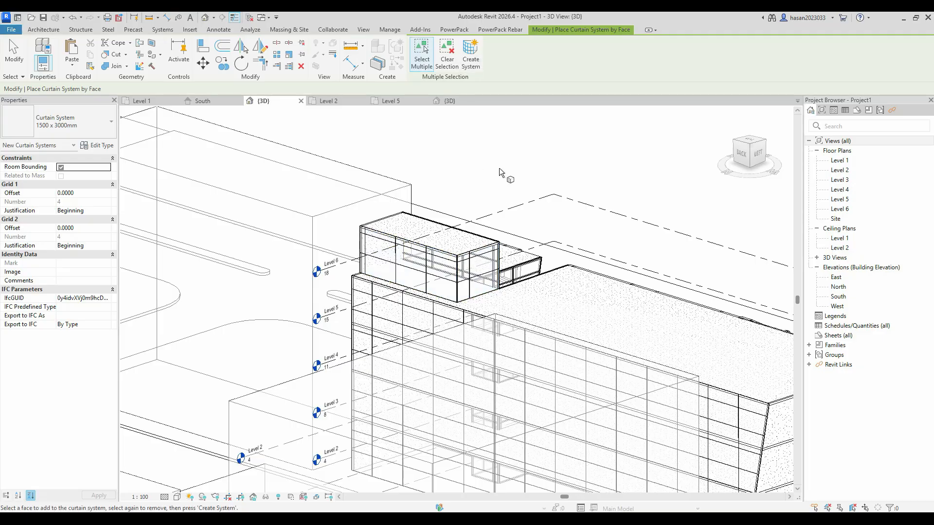
pyautogui.press('Escape')
# Turn off the display of mass form and floors and inspect the enclosed building from the front and the tower corner.
pyautogui.keyDown('shift'); pyautogui.moveTo(617, 321); pyautogui.dragTo(520, 304, button='middle'); pyautogui.keyUp('shift')
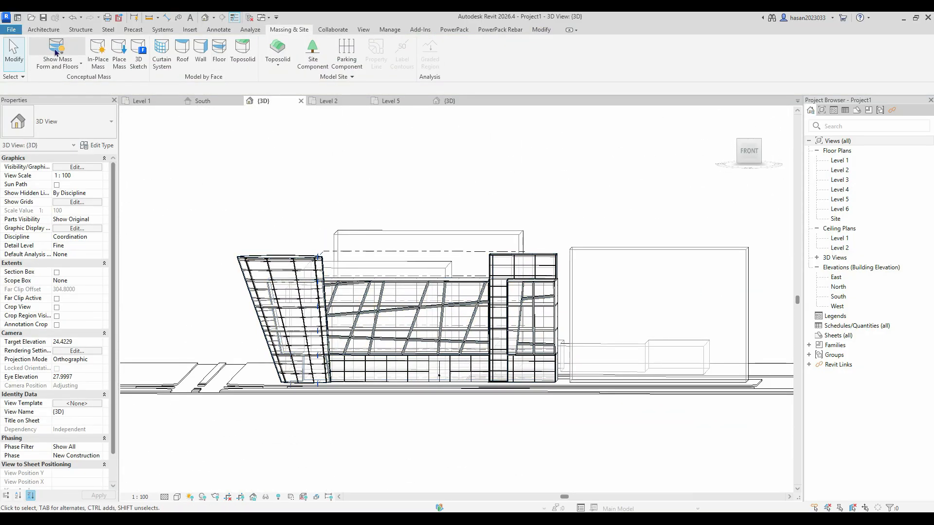
pyautogui.keyDown('shift'); pyautogui.moveTo(316, 180); pyautogui.dragTo(505, 348, button='middle'); pyautogui.keyUp('shift')
pyautogui.scroll(5, 465, 335)
pyautogui.scroll(-3, 465, 338)
pyautogui.scroll(1, 479, 343)
pyautogui.keyDown('shift'); pyautogui.moveTo(476, 342); pyautogui.dragTo(586, 338, button='middle'); pyautogui.keyUp('shift')
pyautogui.scroll(3, 513, 340)
pyautogui.scroll(-2, 435, 392)
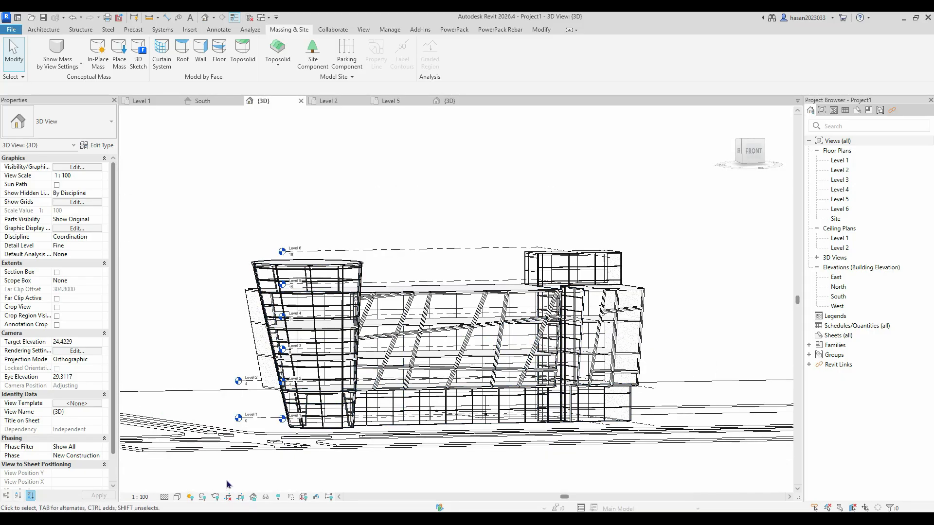
# Set the 3D view's visual style to Shaded and inspect the building's glazed front facade and tower.
pyautogui.click(177, 498)
pyautogui.click(194, 457)
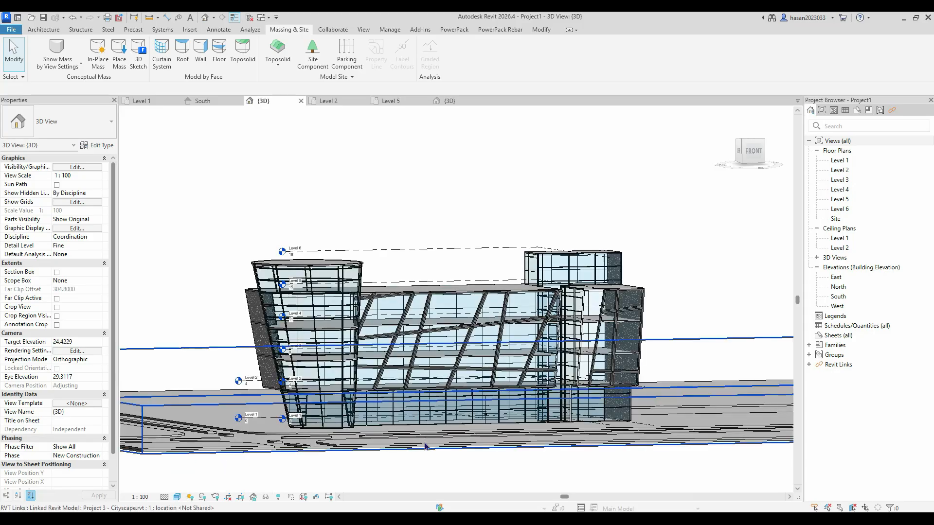
pyautogui.keyDown('shift'); pyautogui.moveTo(553, 466); pyautogui.dragTo(535, 370, button='middle'); pyautogui.keyUp('shift')
pyautogui.scroll(3, 482, 392)
pyautogui.scroll(-2, 480, 389)
pyautogui.scroll(3, 538, 355)
pyautogui.scroll(-1, 496, 369)
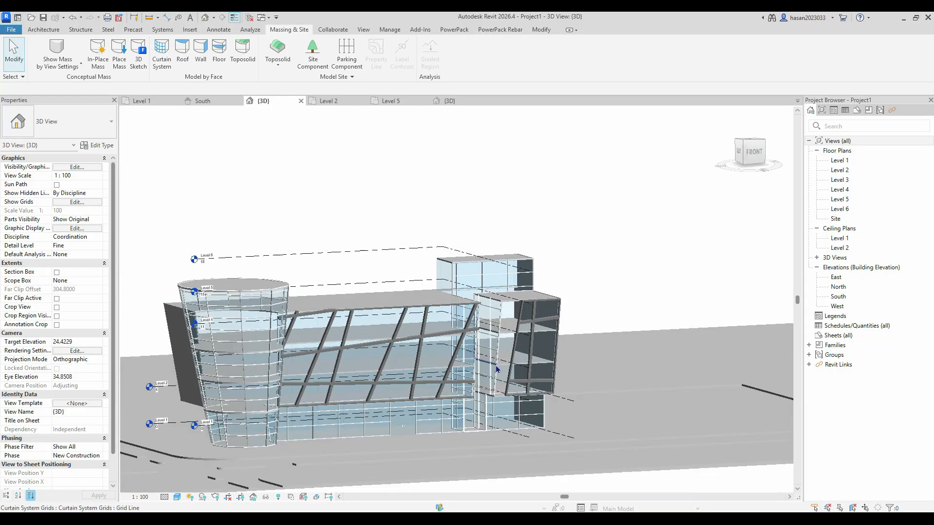
pyautogui.keyDown('shift'); pyautogui.moveTo(459, 387); pyautogui.dragTo(424, 385, button='middle'); pyautogui.keyUp('shift')
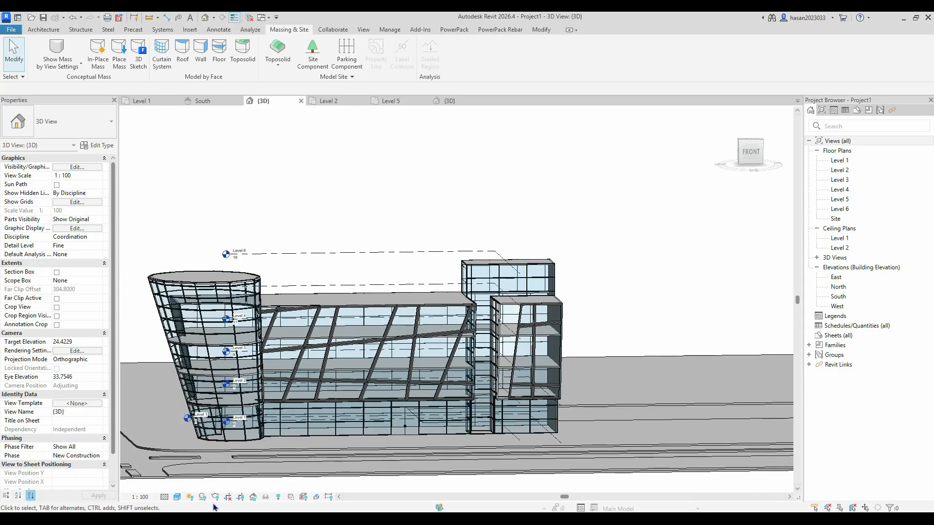
pyautogui.moveTo(263, 436); pyautogui.dragTo(384, 443, button='middle')
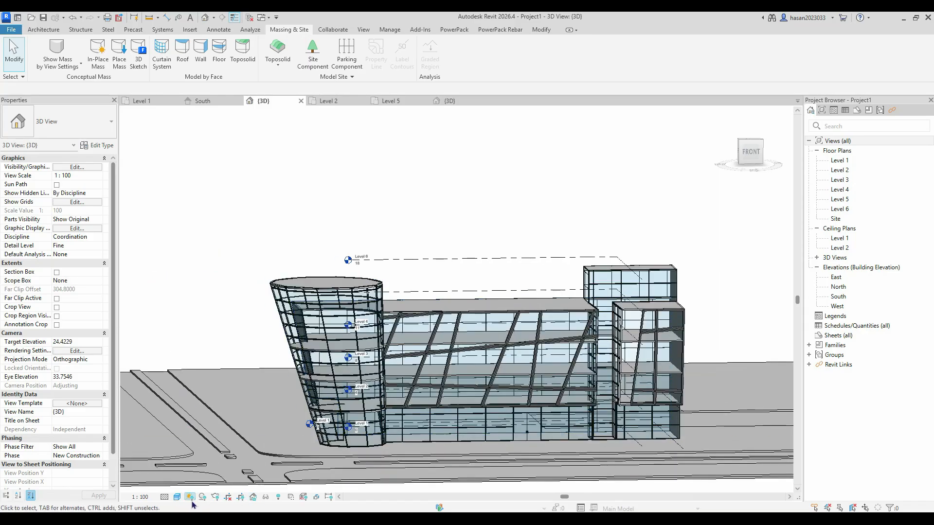